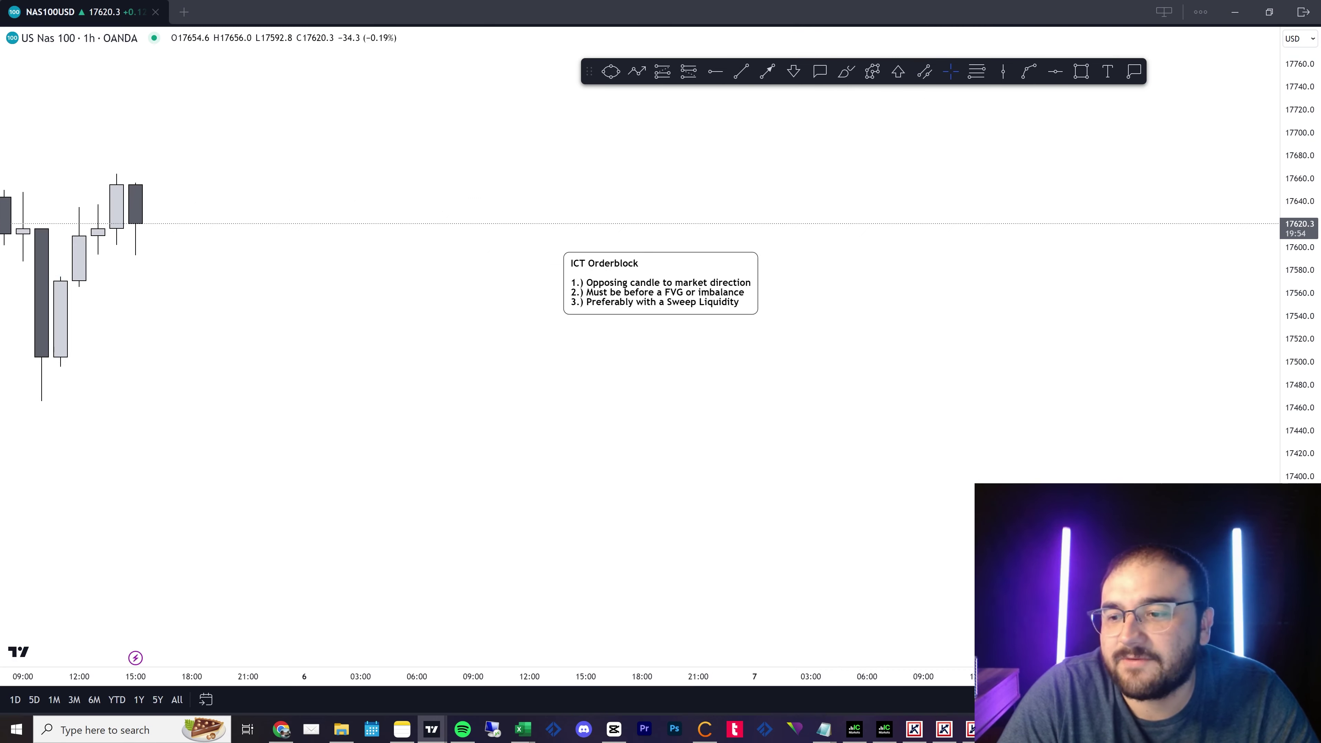
Draw a short downward arrow from about 17491 to 17414, starting below the ICT Orderblock note.
drag(1300, 583, 1300, 515)
drag(1114, 431, 874, 391)
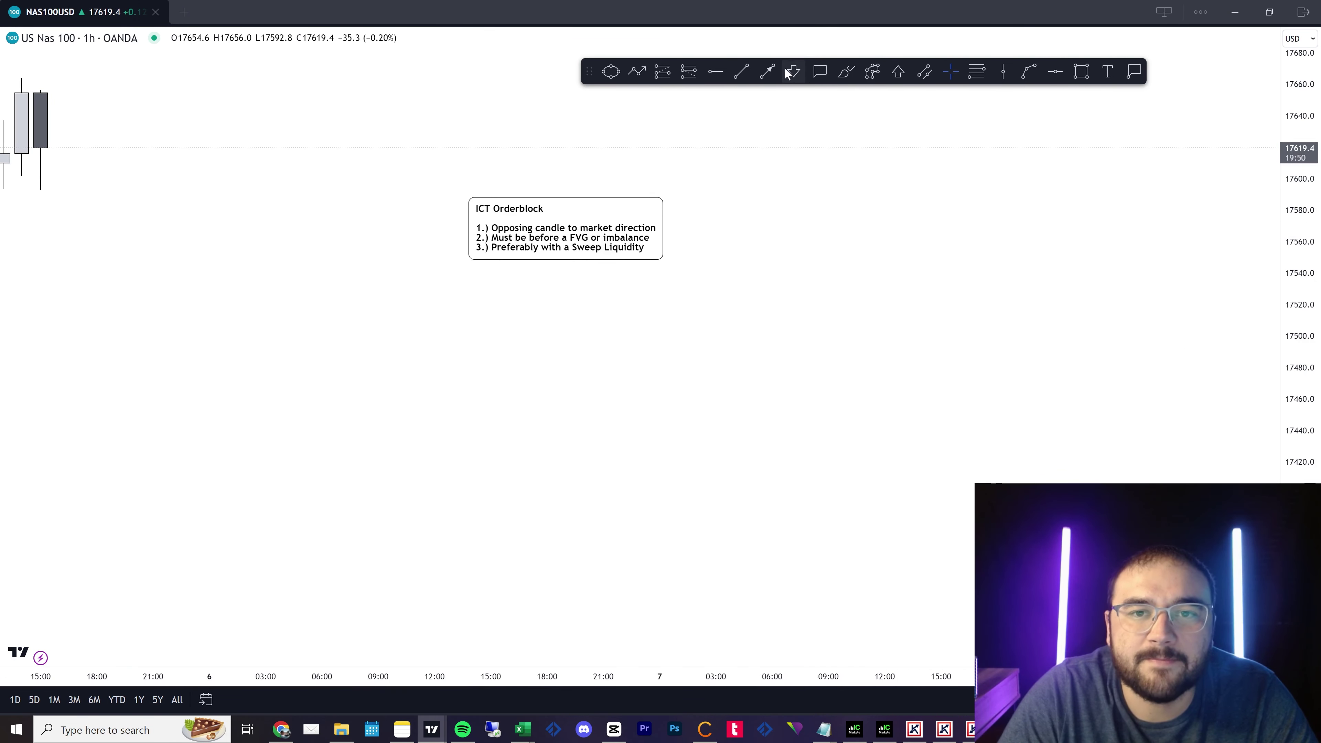
click(678, 350)
click(735, 471)
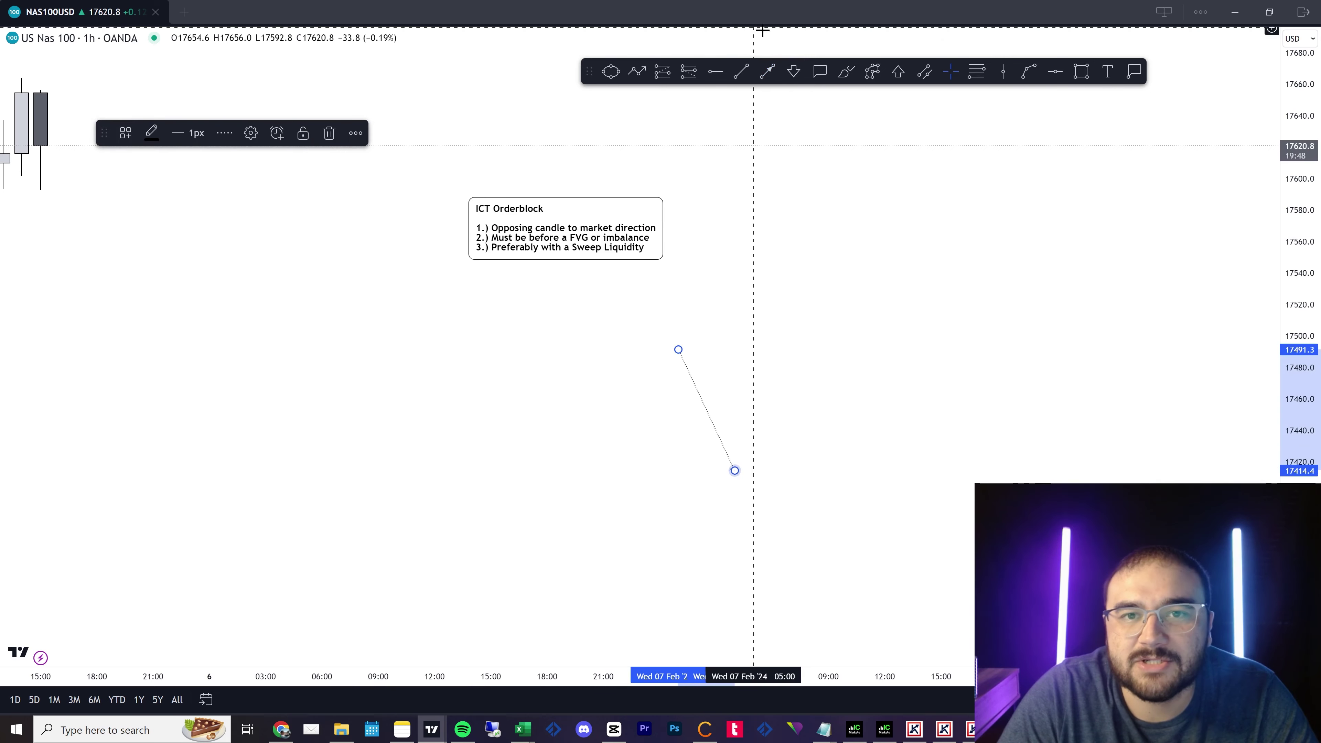
Draw an upward arrow from the downward arrow's tip at about 17414 to about 17642.
click(767, 72)
click(735, 471)
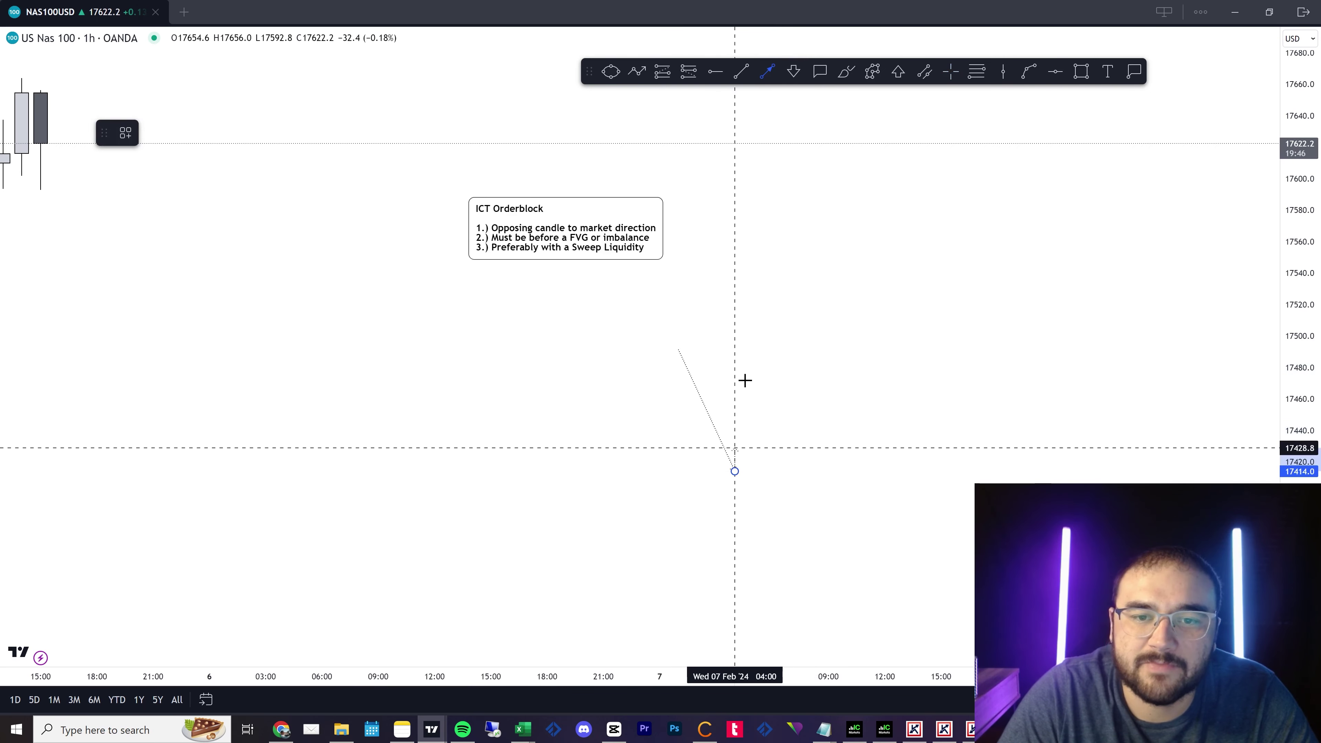
click(772, 96)
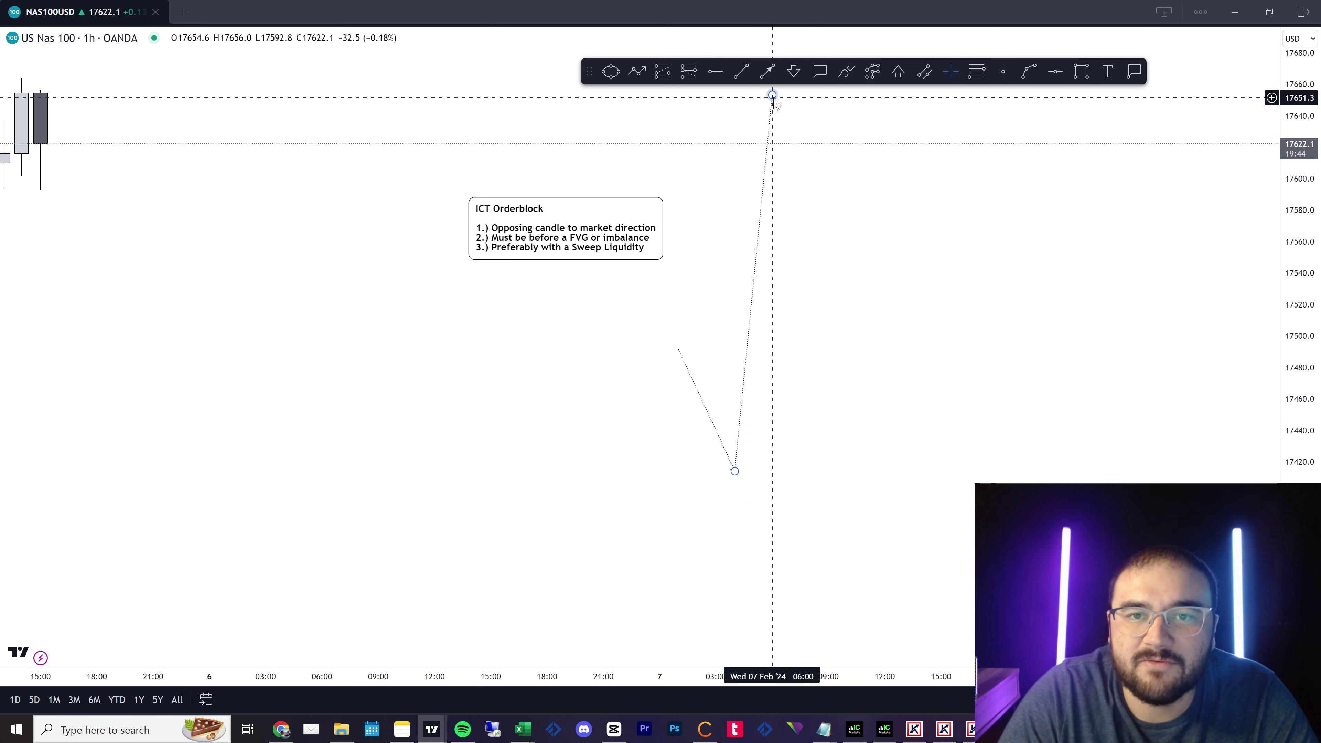
drag(773, 95, 848, 113)
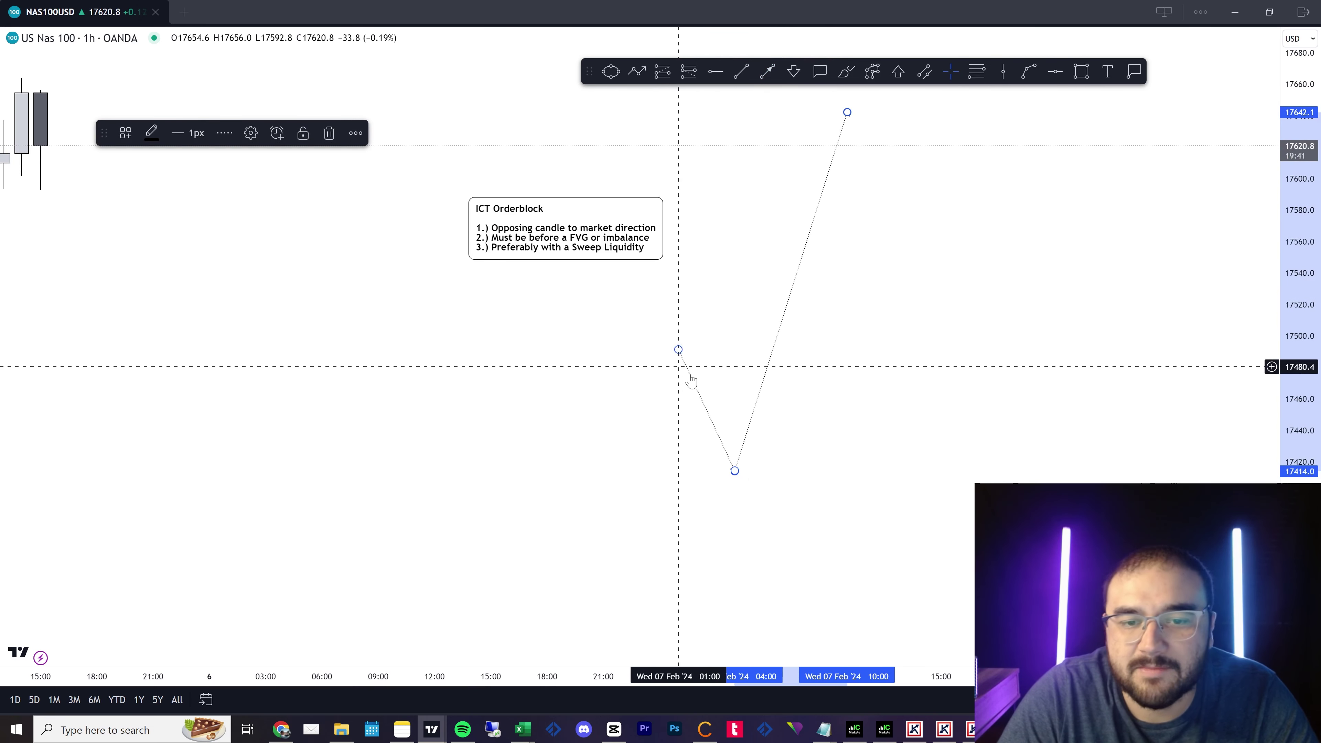
click(913, 193)
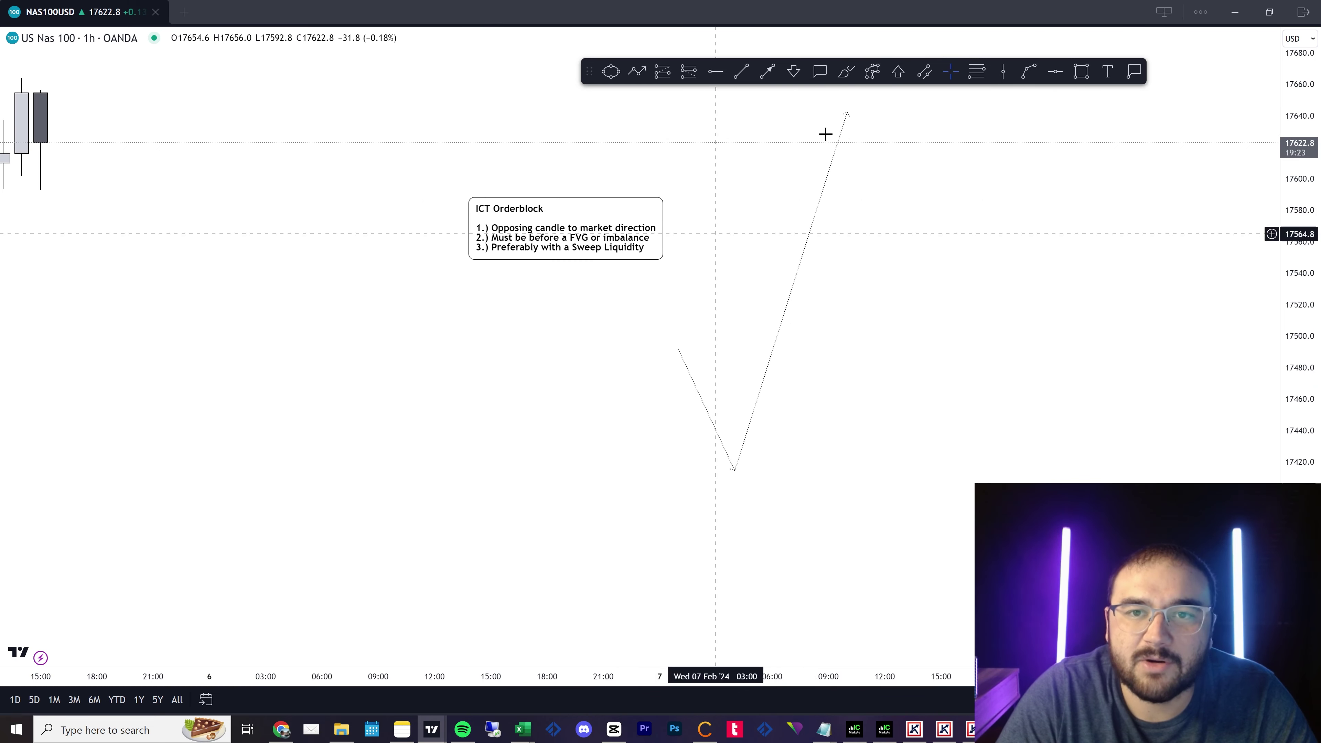
Mark the middle of the upward arrow with a rectangle from about 17601 to 17489, and add a horizontal arrow pointing at the downward leg.
click(1081, 72)
drag(847, 176, 754, 352)
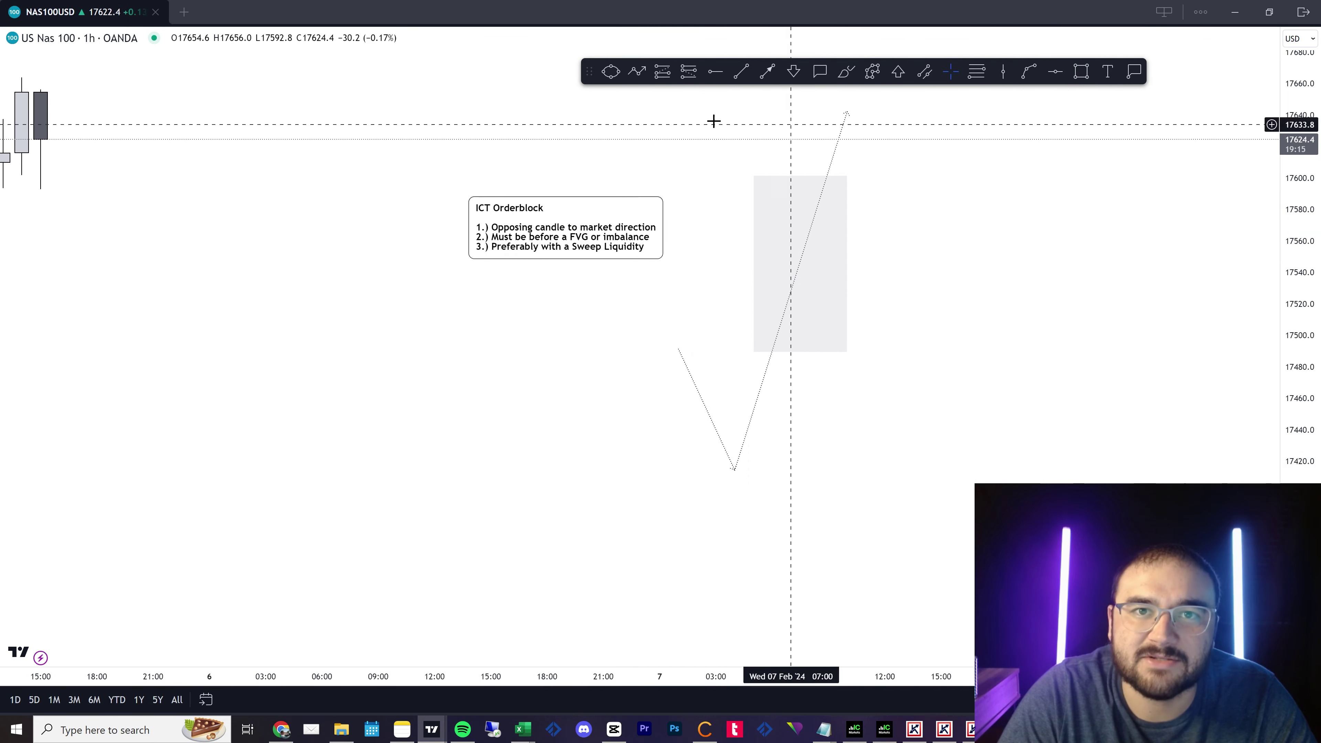
click(768, 72)
click(566, 424)
click(715, 424)
click(699, 351)
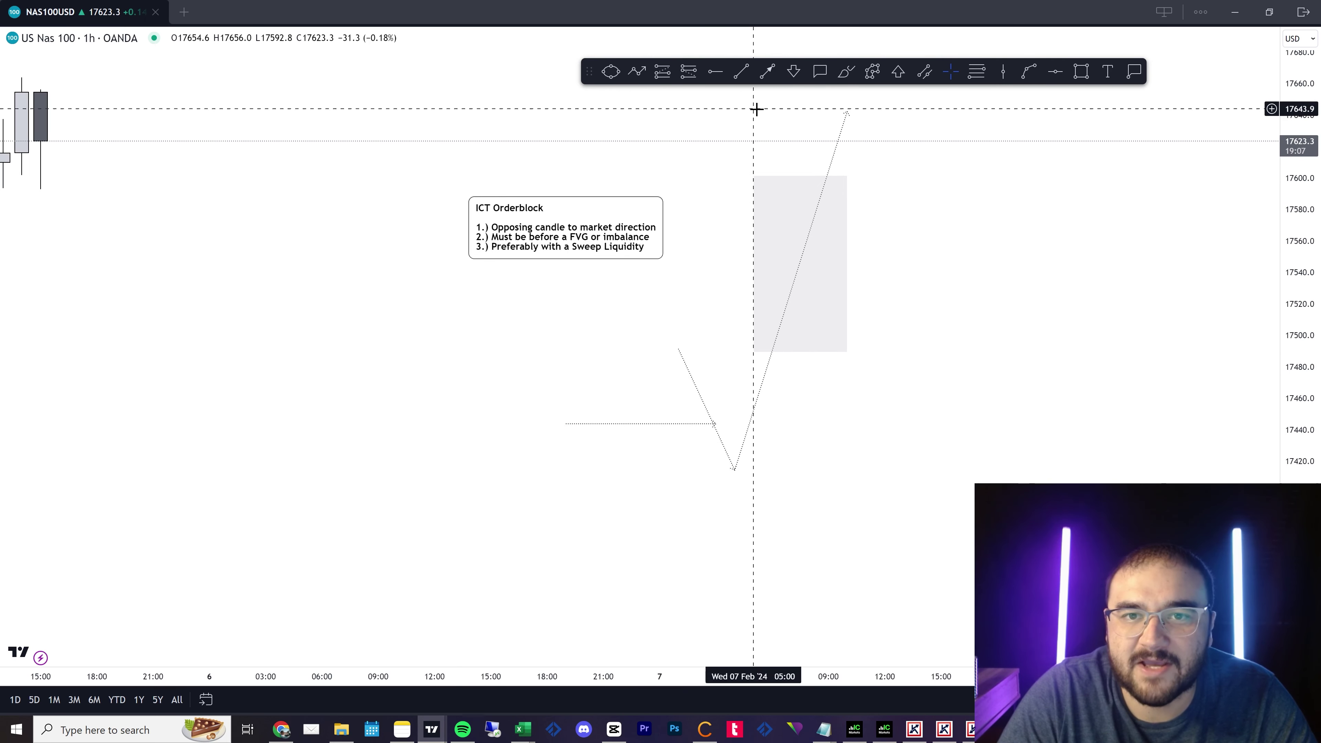
Draw a path from the upward arrow's tip down to about 17463 and back up beyond the previous peak.
click(637, 71)
click(847, 117)
click(904, 394)
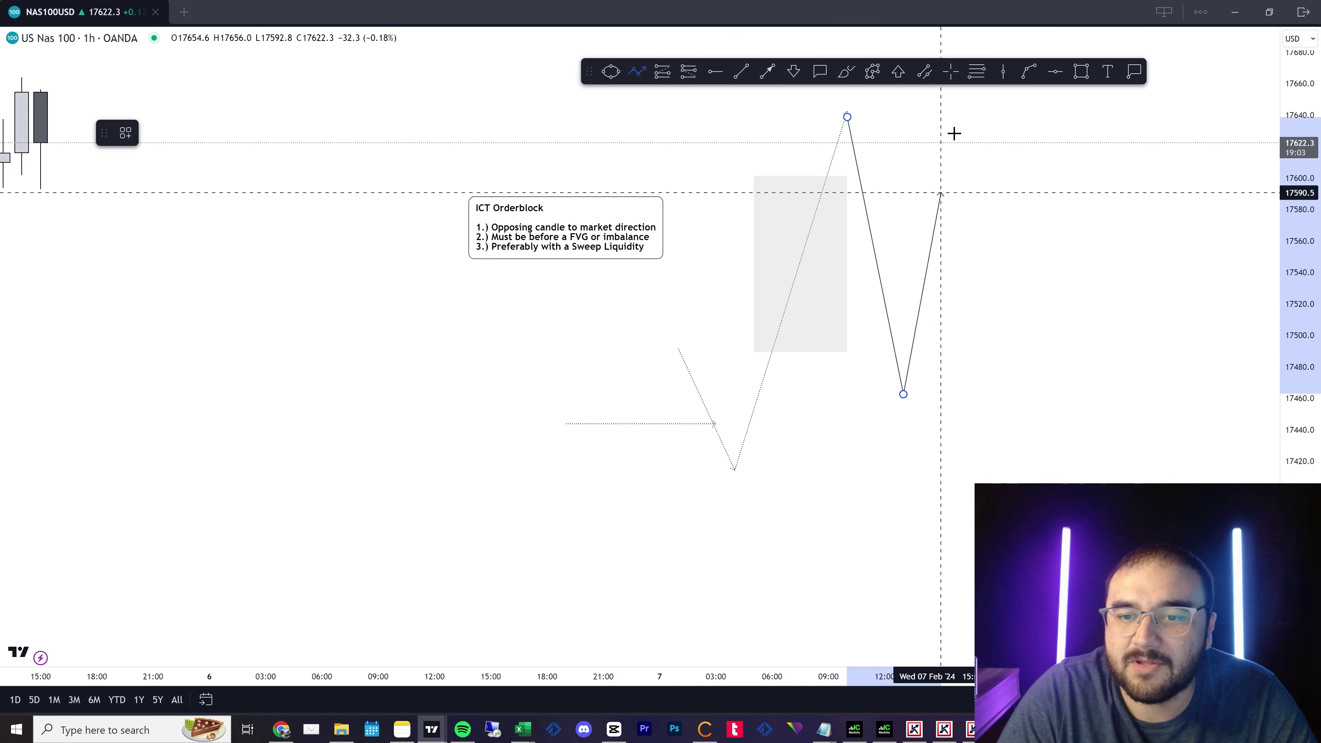
click(1035, 40)
double_click(1036, 38)
click(904, 465)
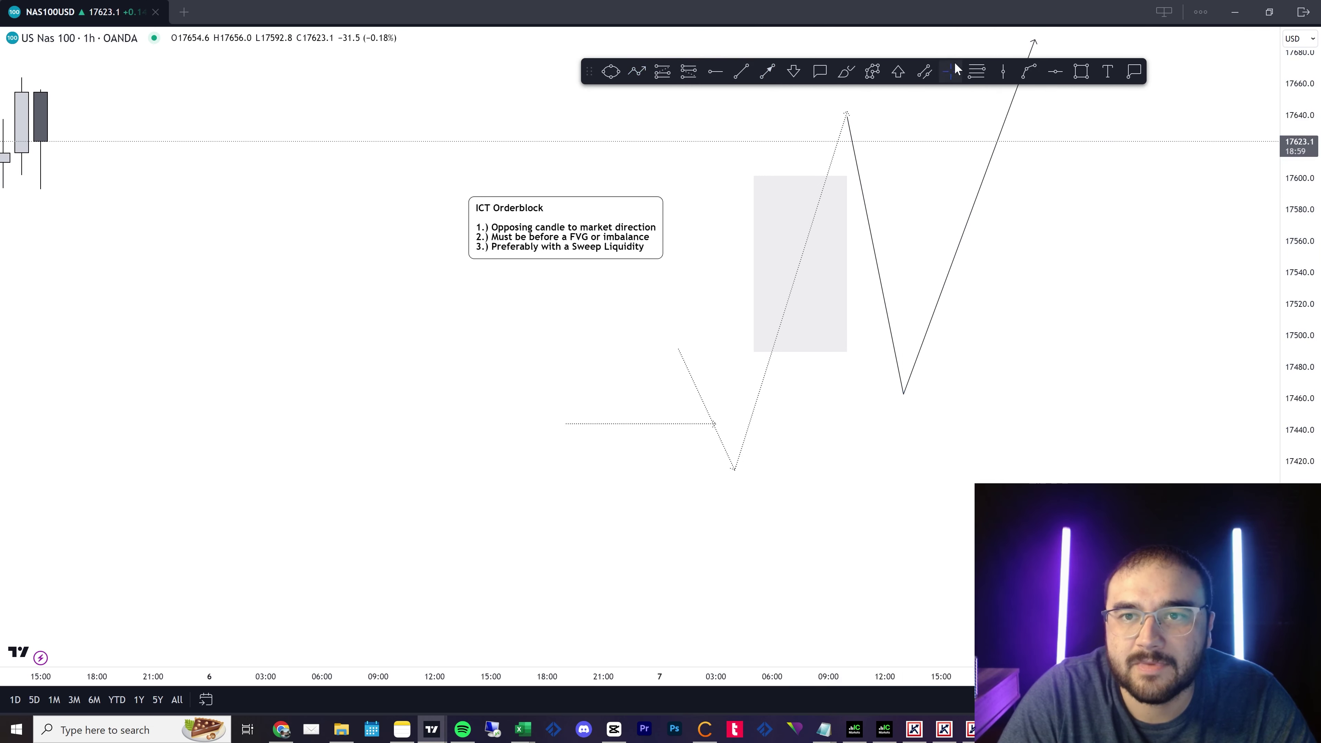
Draw a rectangle over the downward leg and extend its right side beyond the end of the retracement path.
click(1077, 72)
drag(678, 345, 717, 451)
drag(717, 398, 1166, 395)
click(935, 475)
Change the fill of the rectangle on the upward arrow to light blue.
click(794, 201)
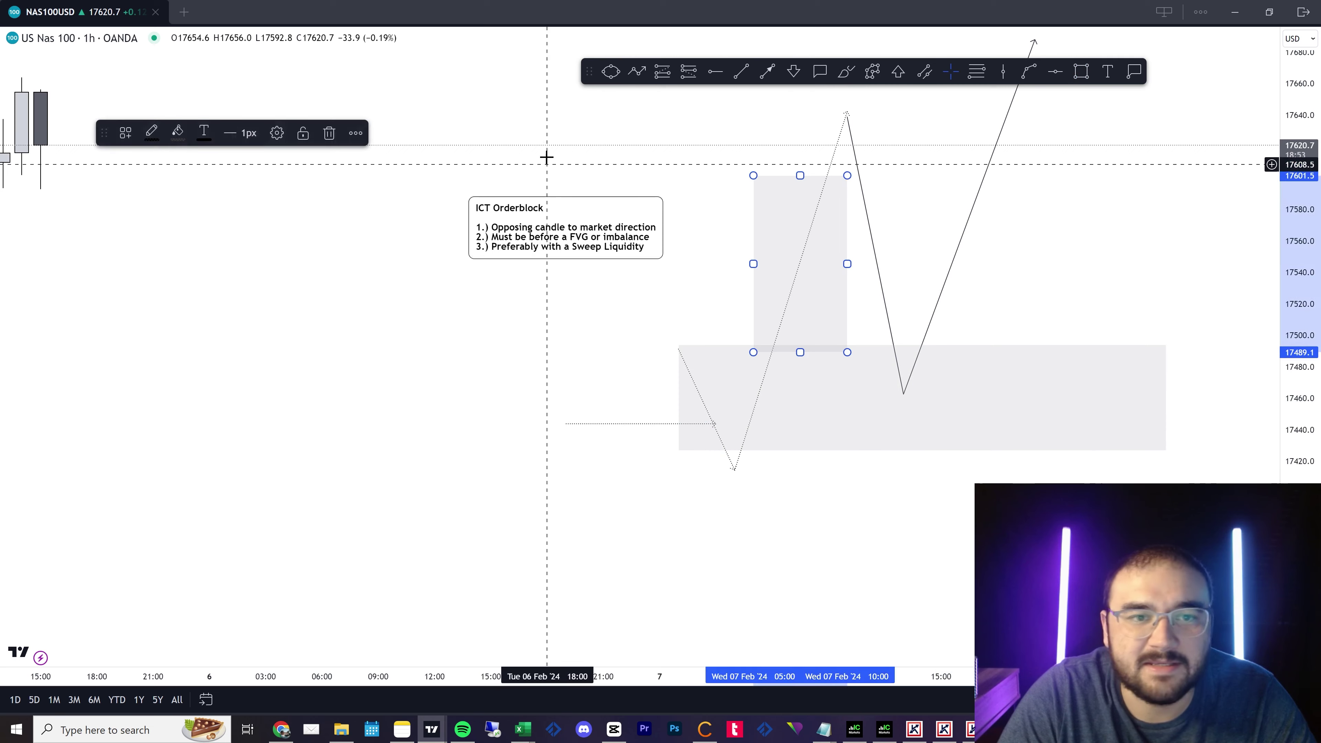
click(178, 133)
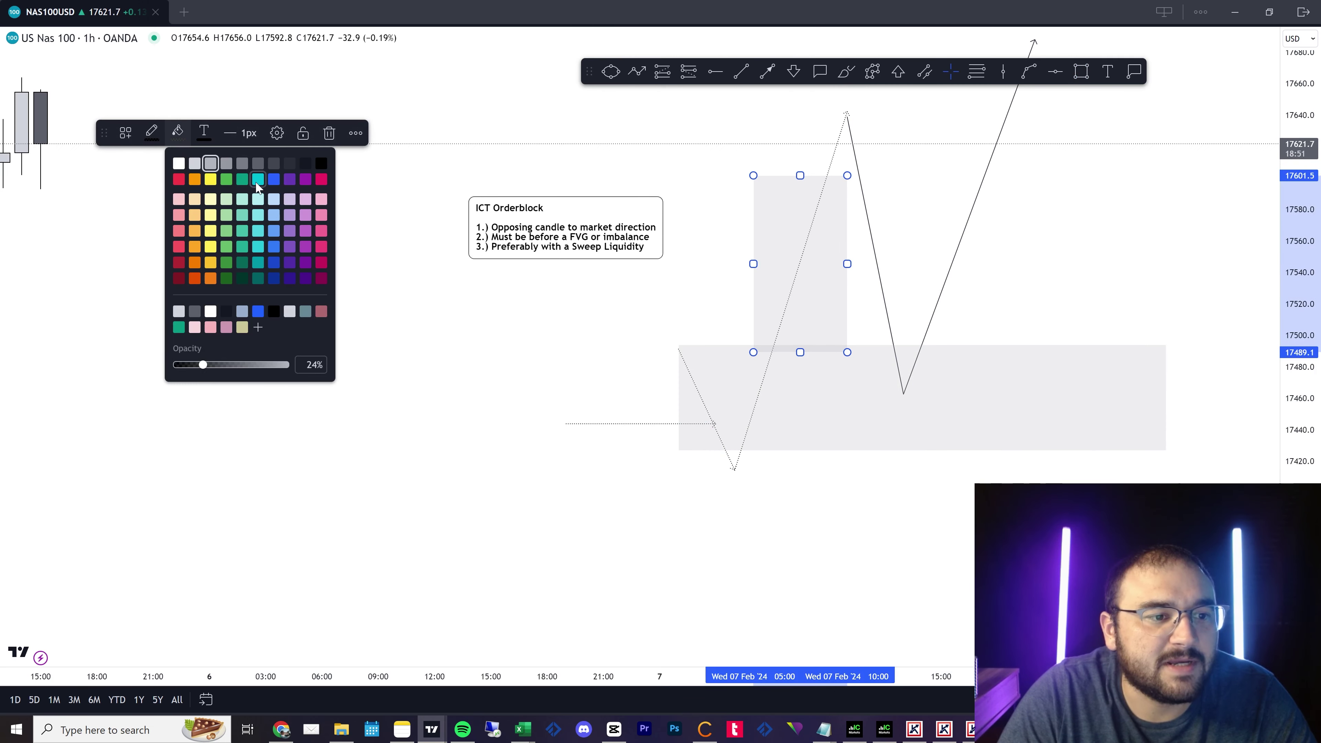
click(247, 309)
click(581, 312)
Add a callout reading "FVG" that points into the light blue rectangle.
click(821, 71)
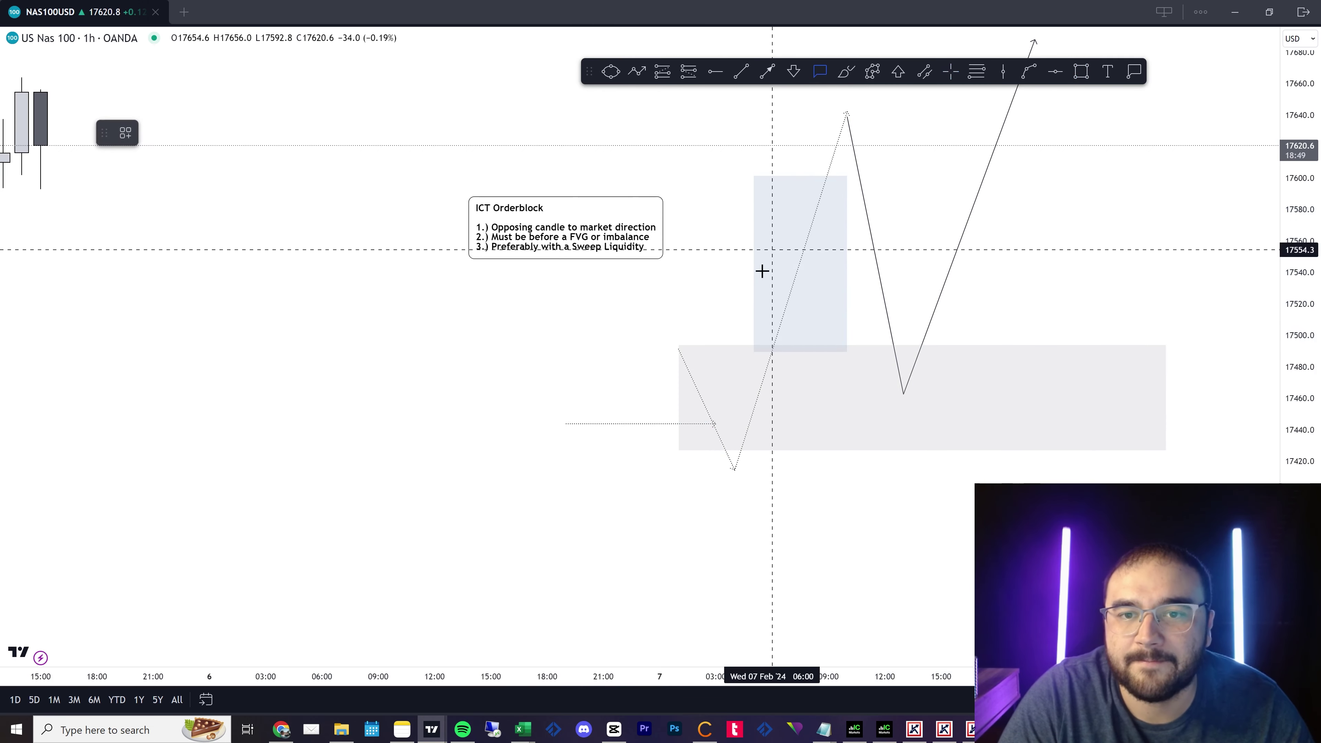
drag(772, 277, 754, 252)
text(FVG)
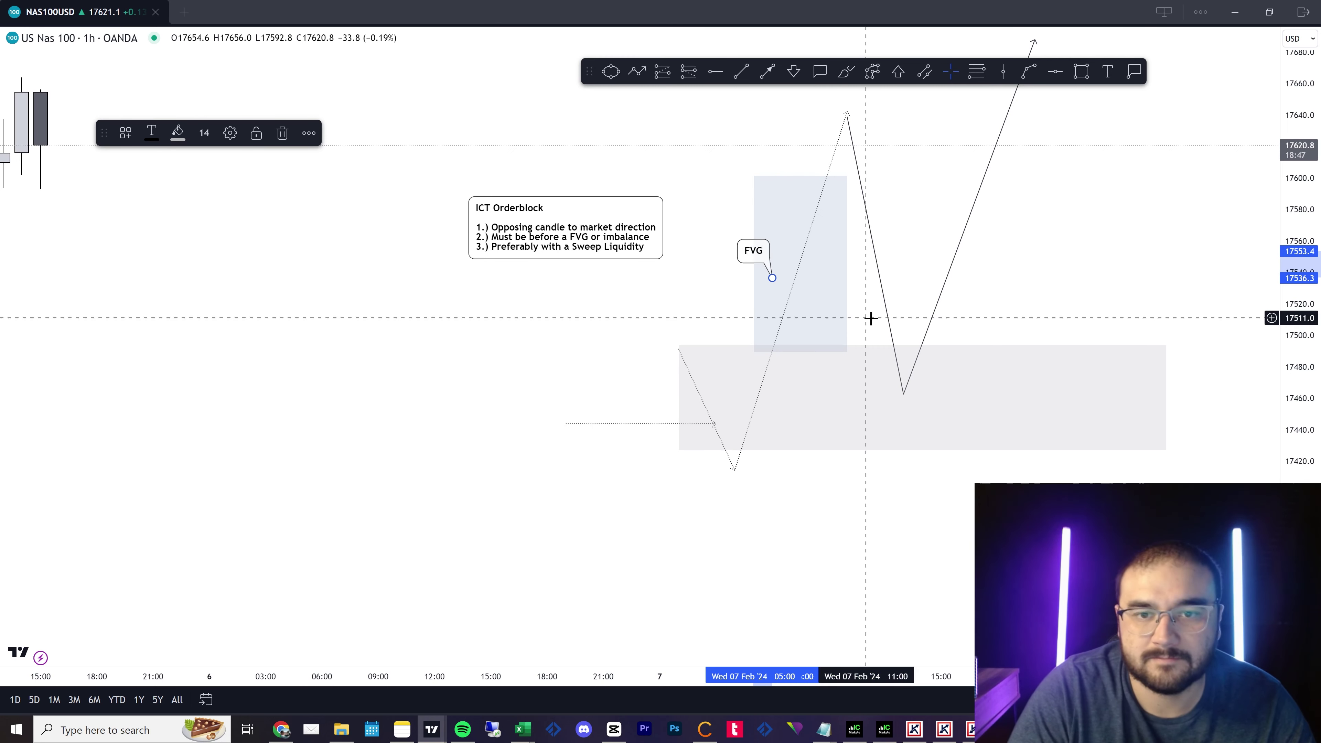
click(871, 316)
Add a callout reading "Orderblock" inside the wide grey rectangle beside the upward arrow.
drag(754, 413, 788, 414)
text(OPTR)
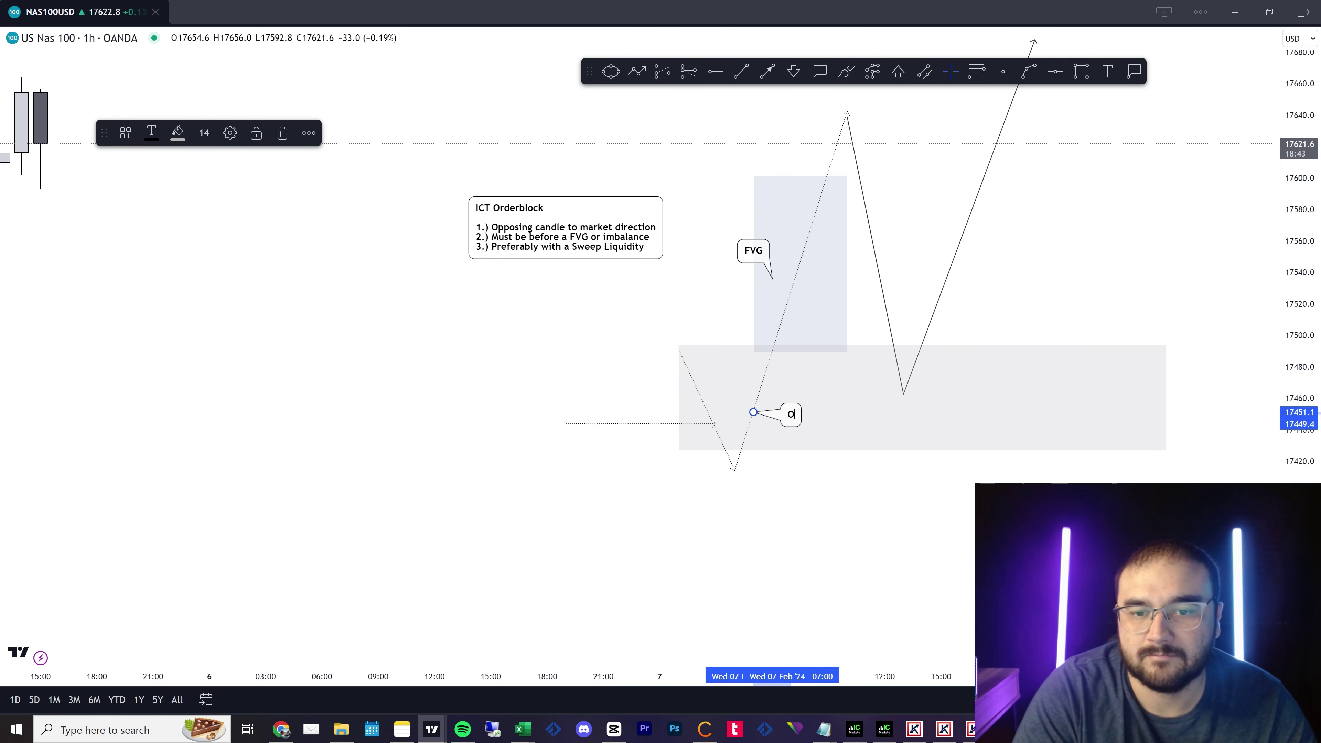
text(rderblock)
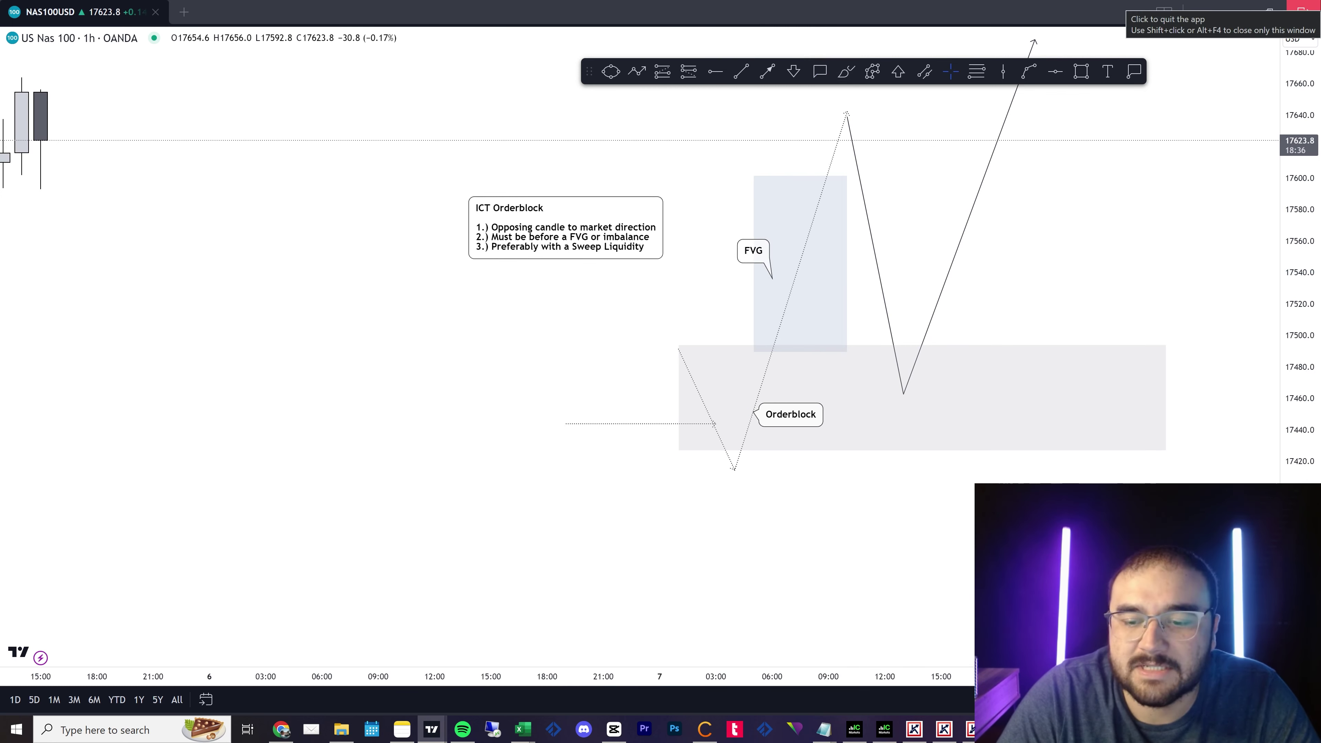
On the May 2023 price action, draw a horizontal arrow from the 8 May 10:00 low at 13194.6 to the 10 May 03:00 candle.
drag(96, 472, 685, 479)
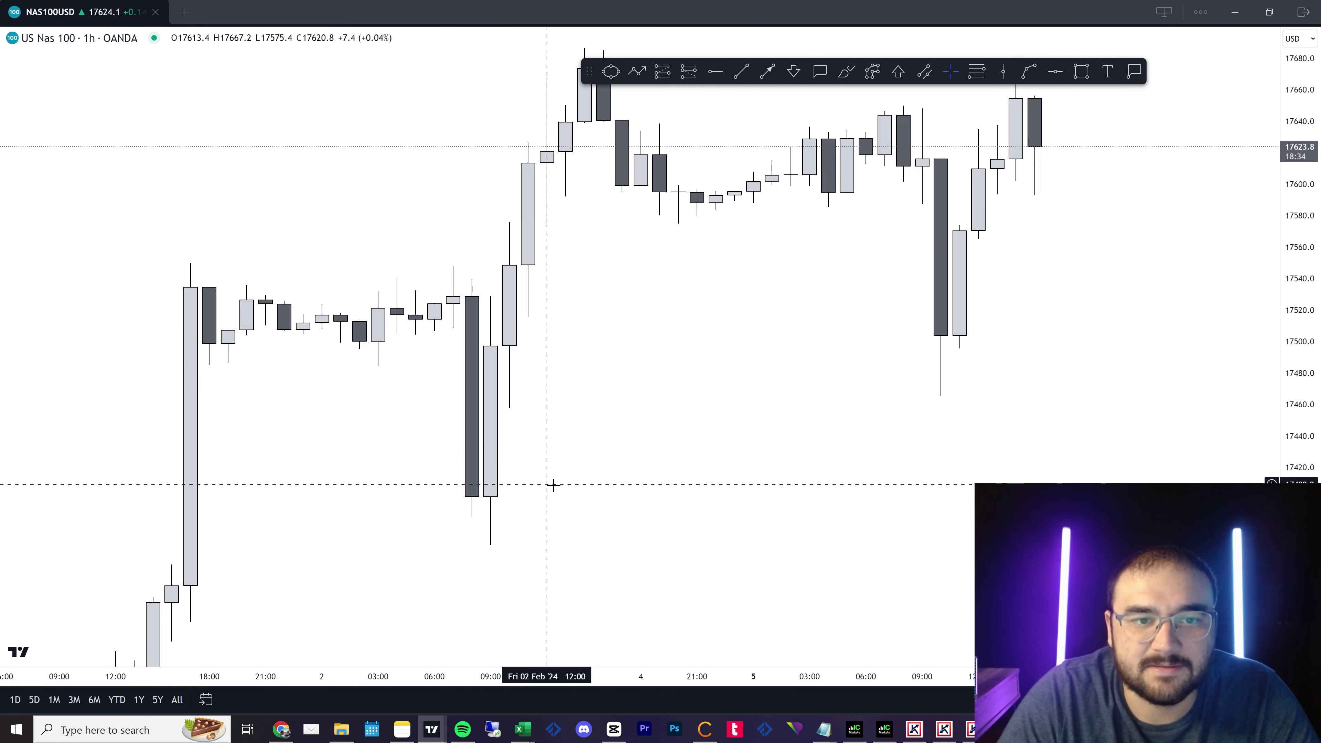
drag(552, 484, 801, 483)
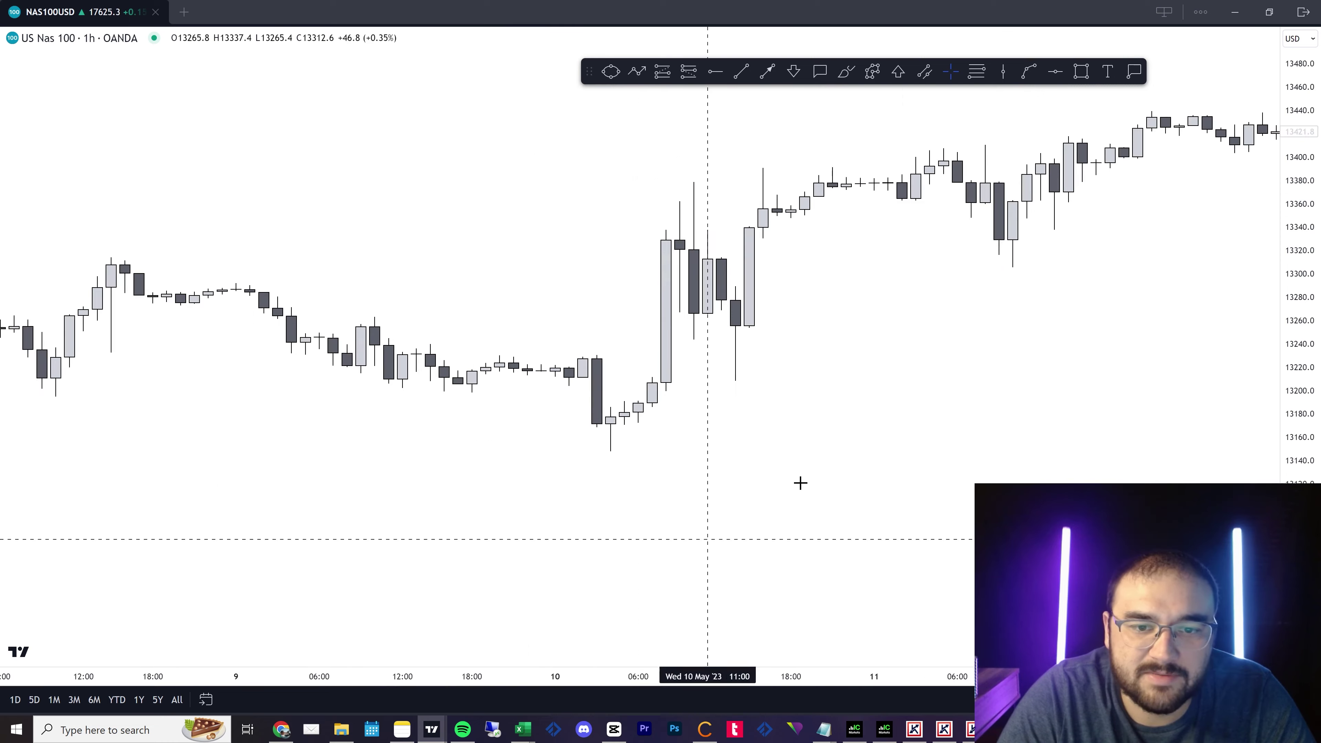
drag(1299, 531, 1299, 461)
drag(690, 564, 912, 545)
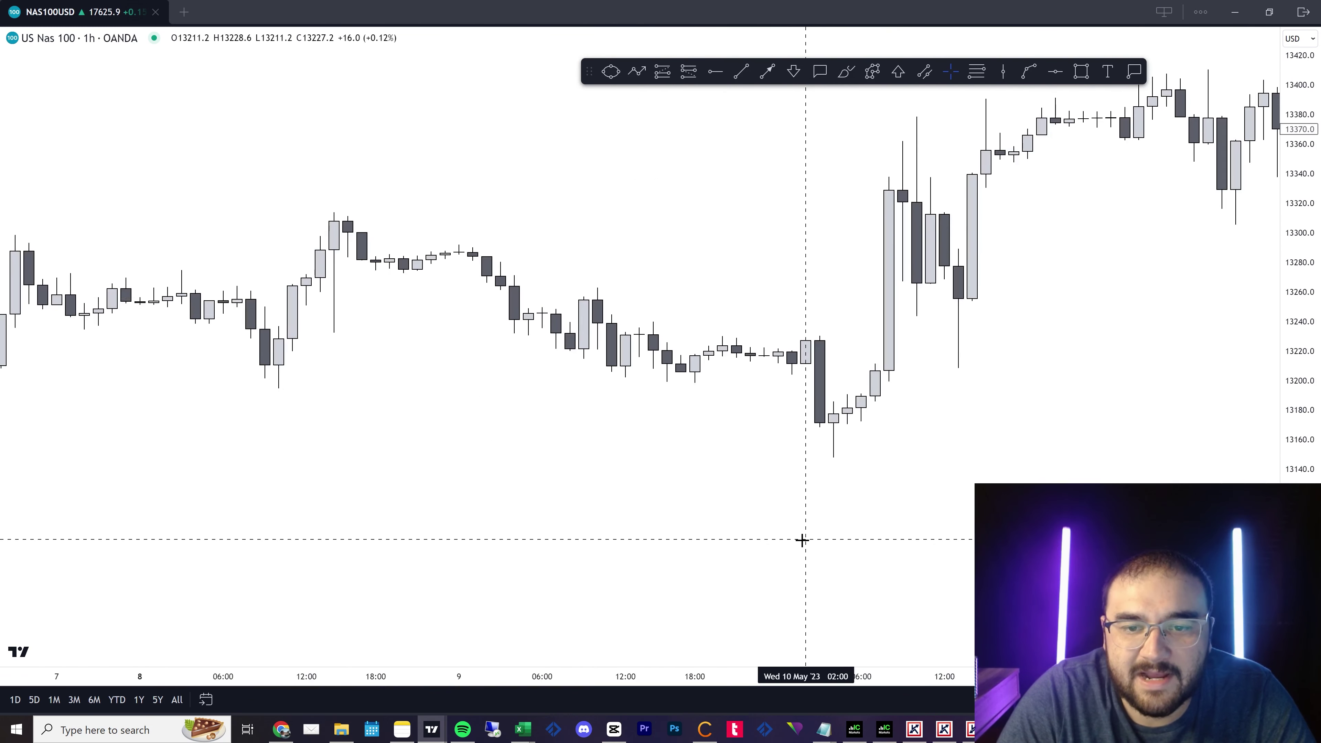
scroll(800, 539, up, 3)
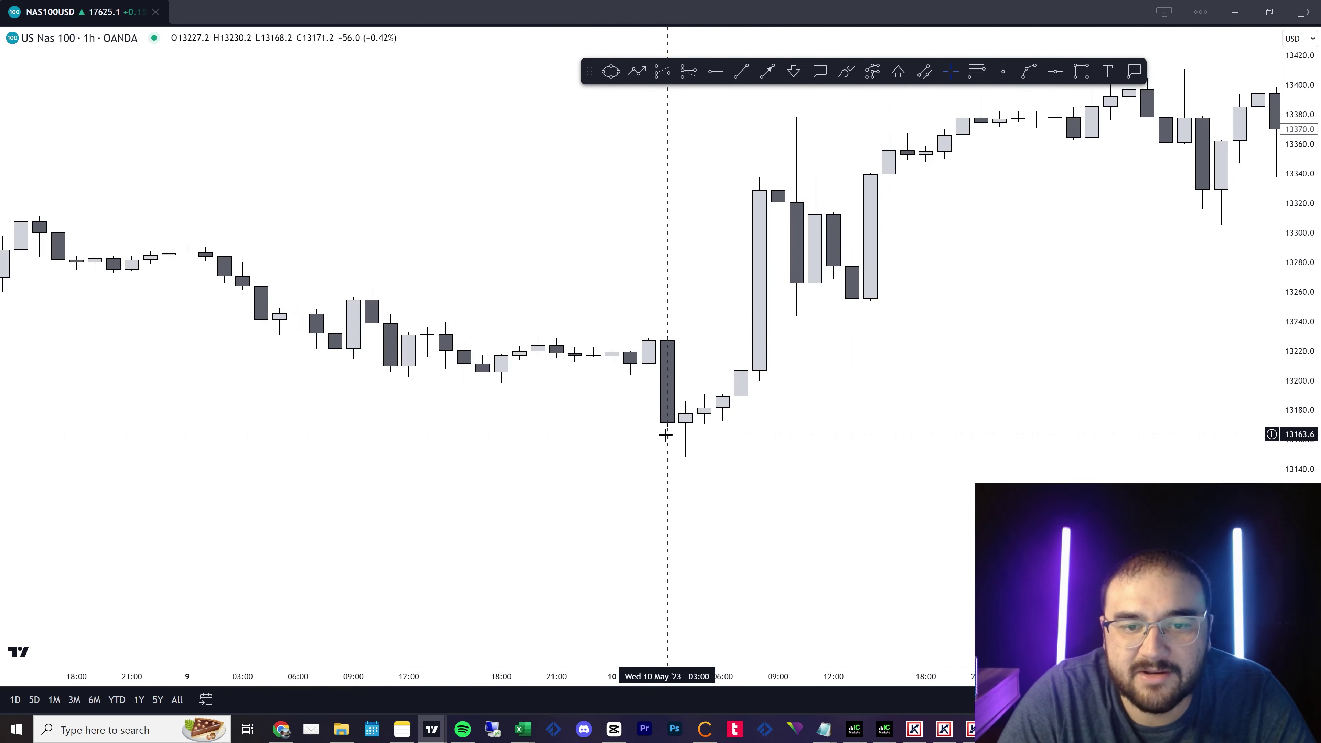
scroll(572, 440, down, 2)
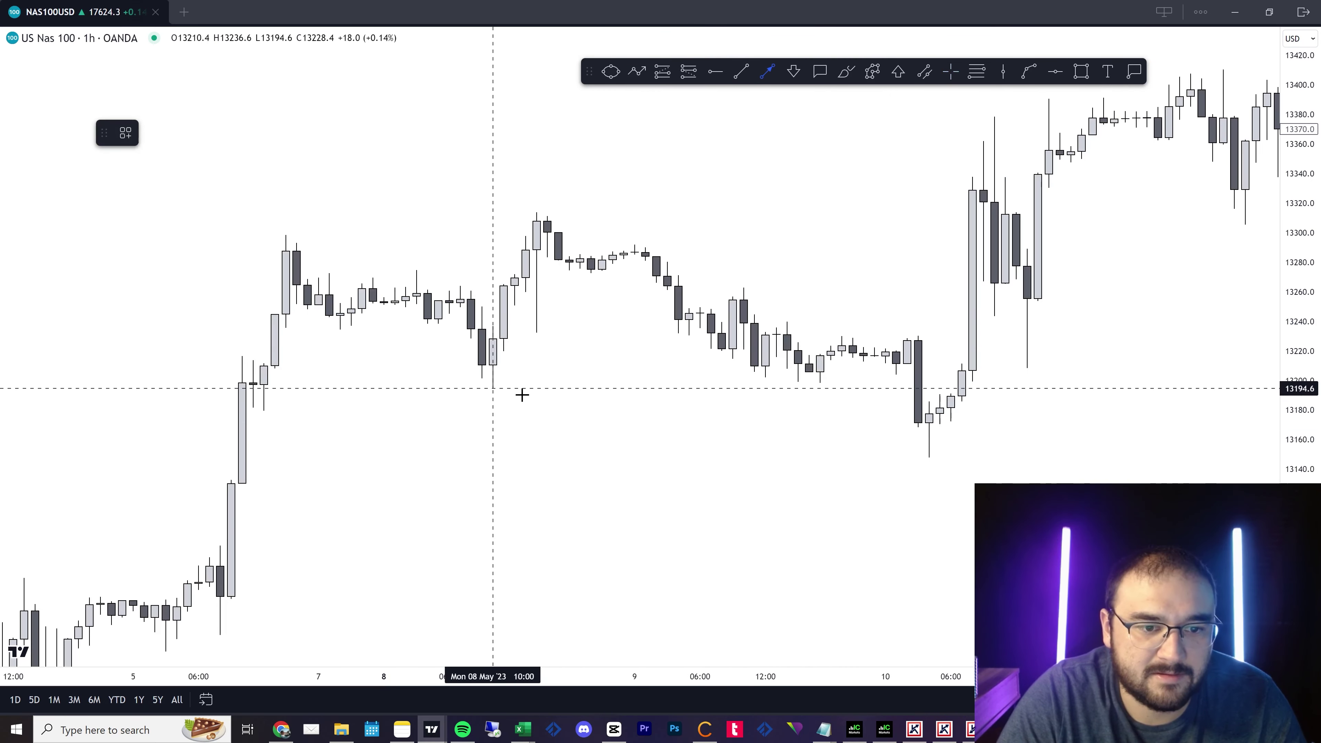
click(494, 388)
click(915, 396)
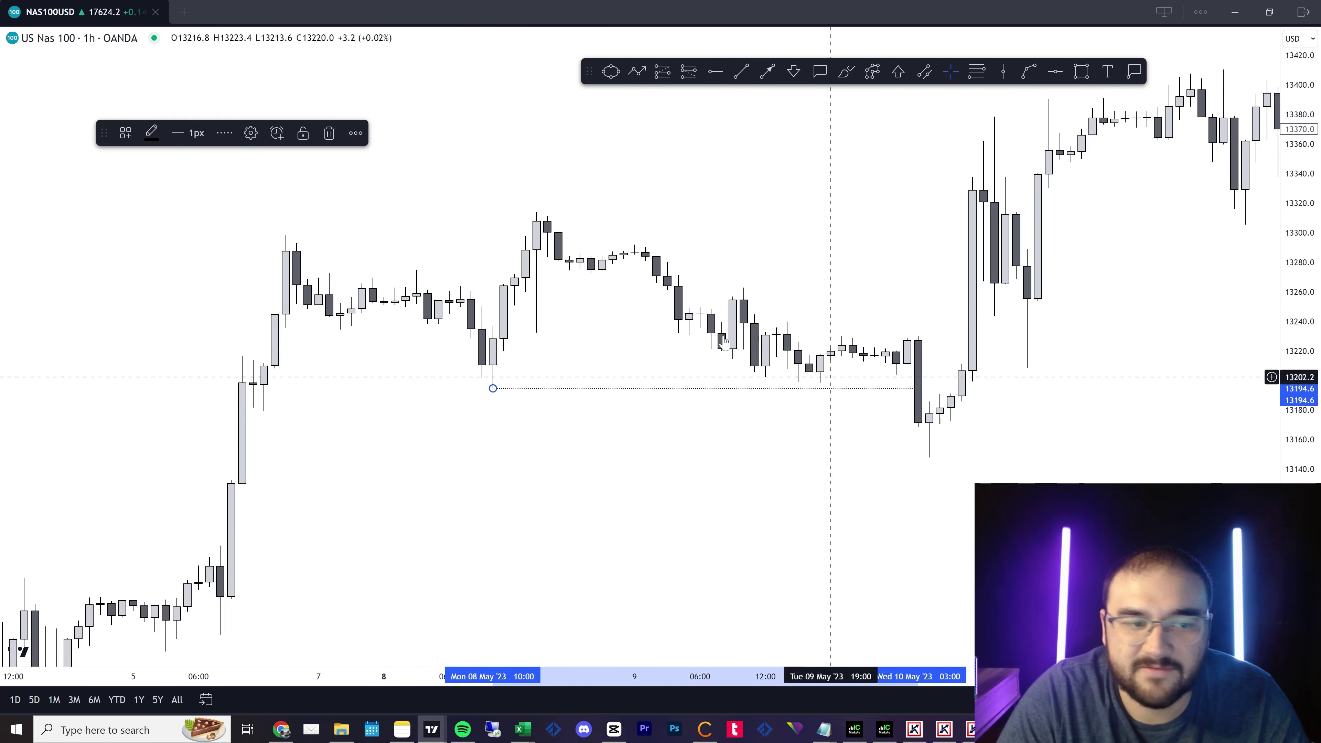
Draw a rectangle over the 10 May 03:00 down candle's body, 13227.2 to 13168.2, and extend it right into 11 May.
scroll(762, 519, up, 5)
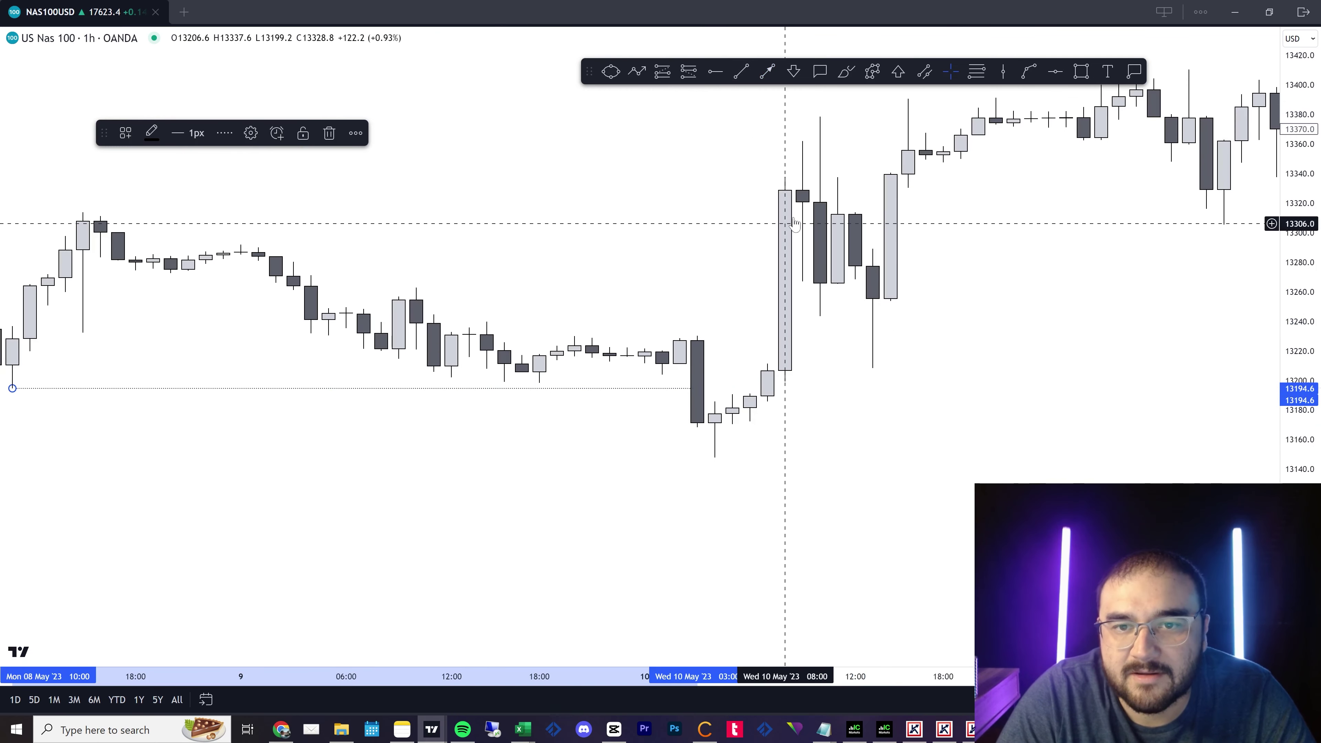
scroll(708, 202, down, 4)
drag(923, 388, 823, 399)
scroll(823, 398, up, 4)
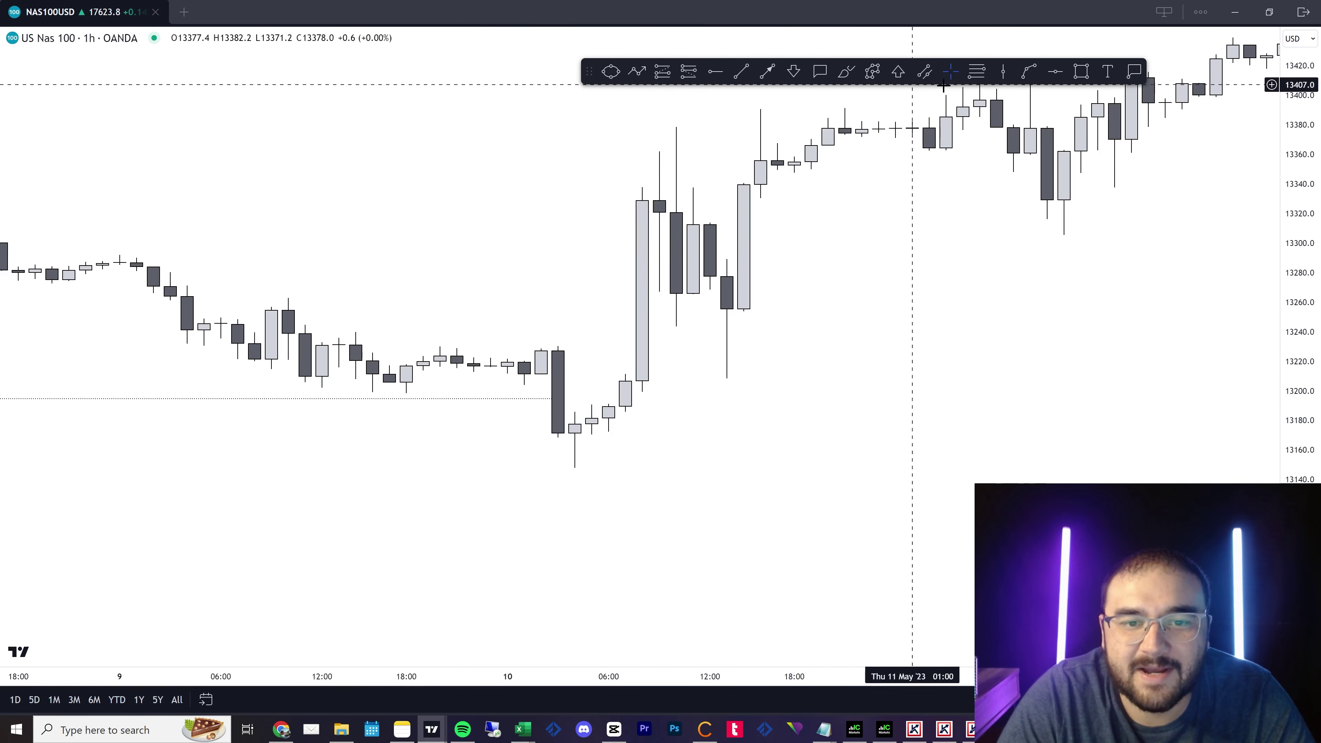
click(1080, 72)
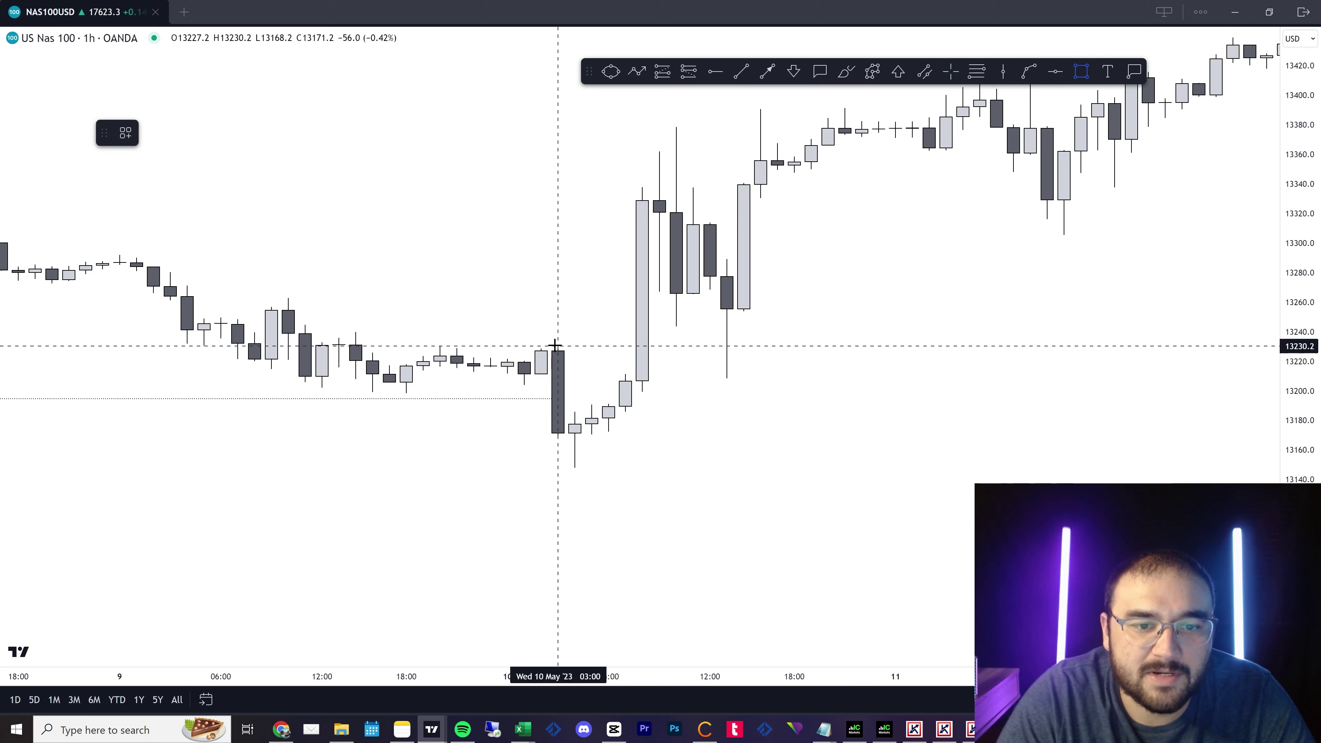
click(555, 455)
drag(559, 396, 1098, 394)
Label the order block rectangle with the text "OB+".
click(277, 133)
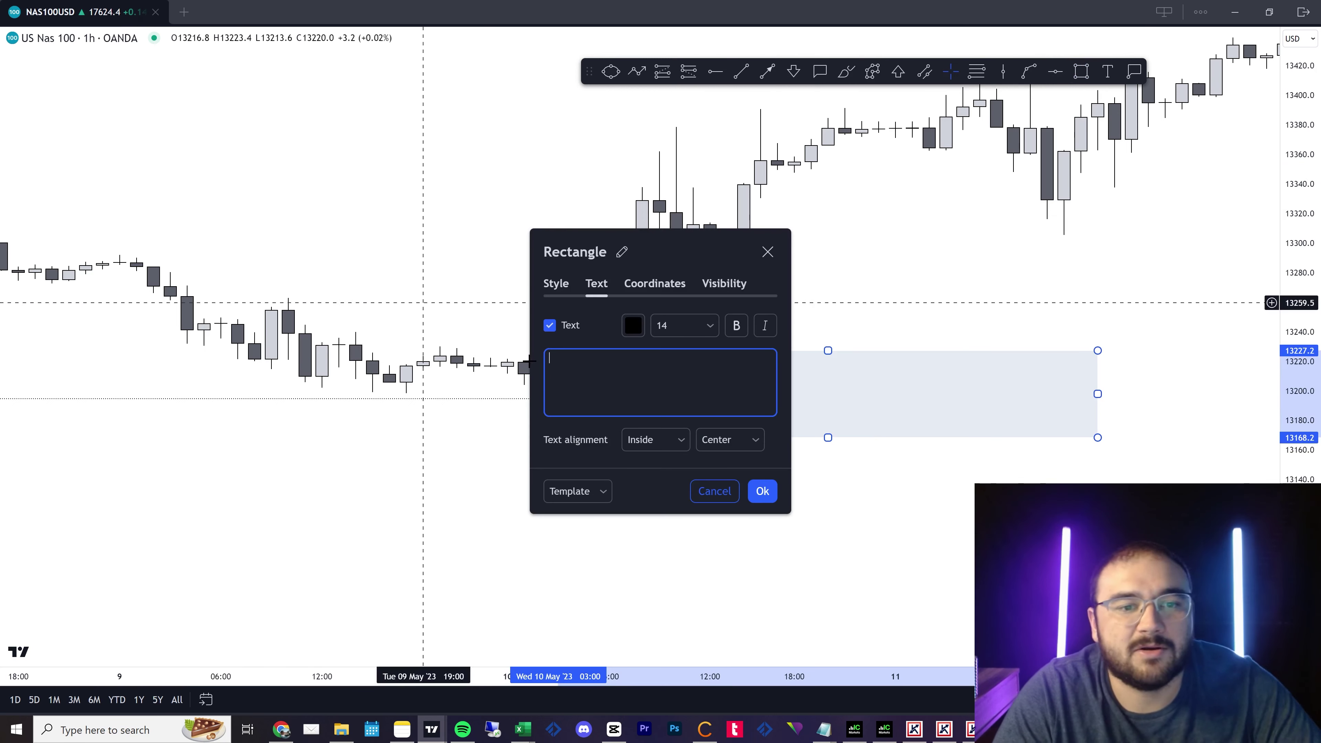
text(OB+)
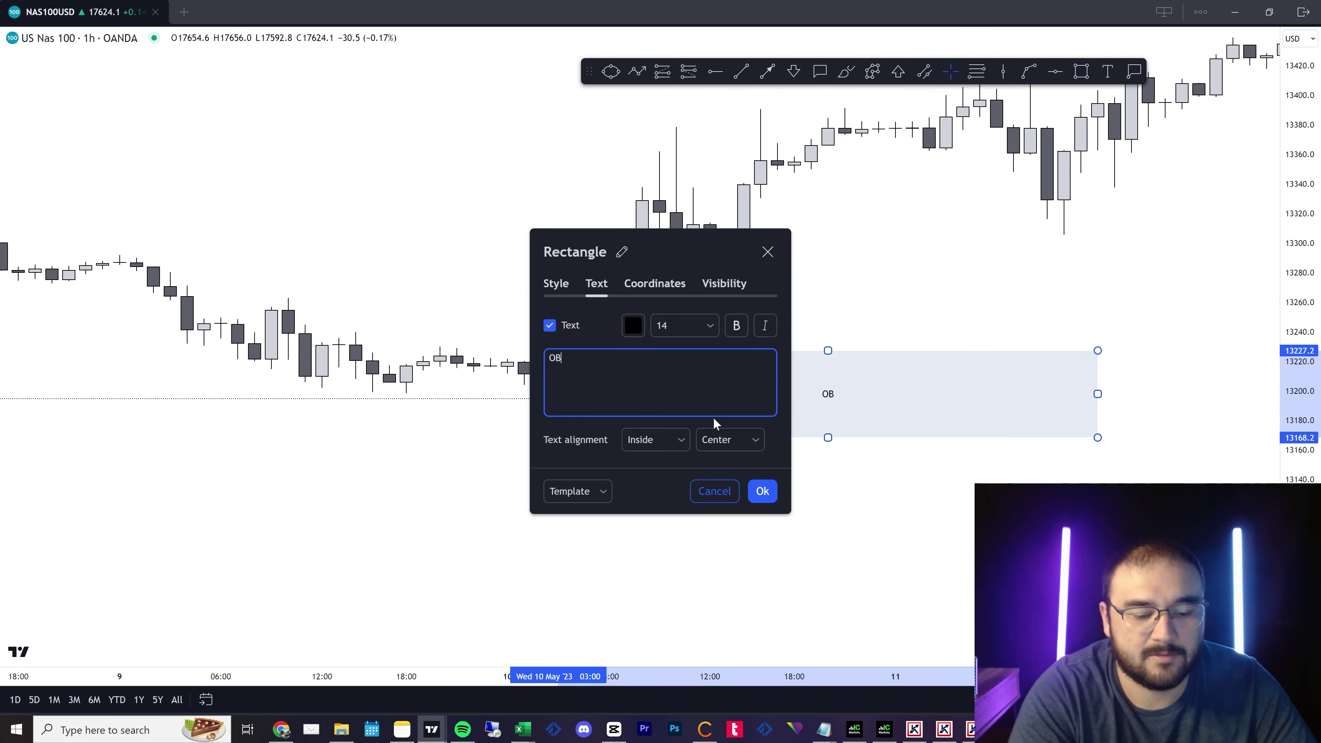
click(762, 492)
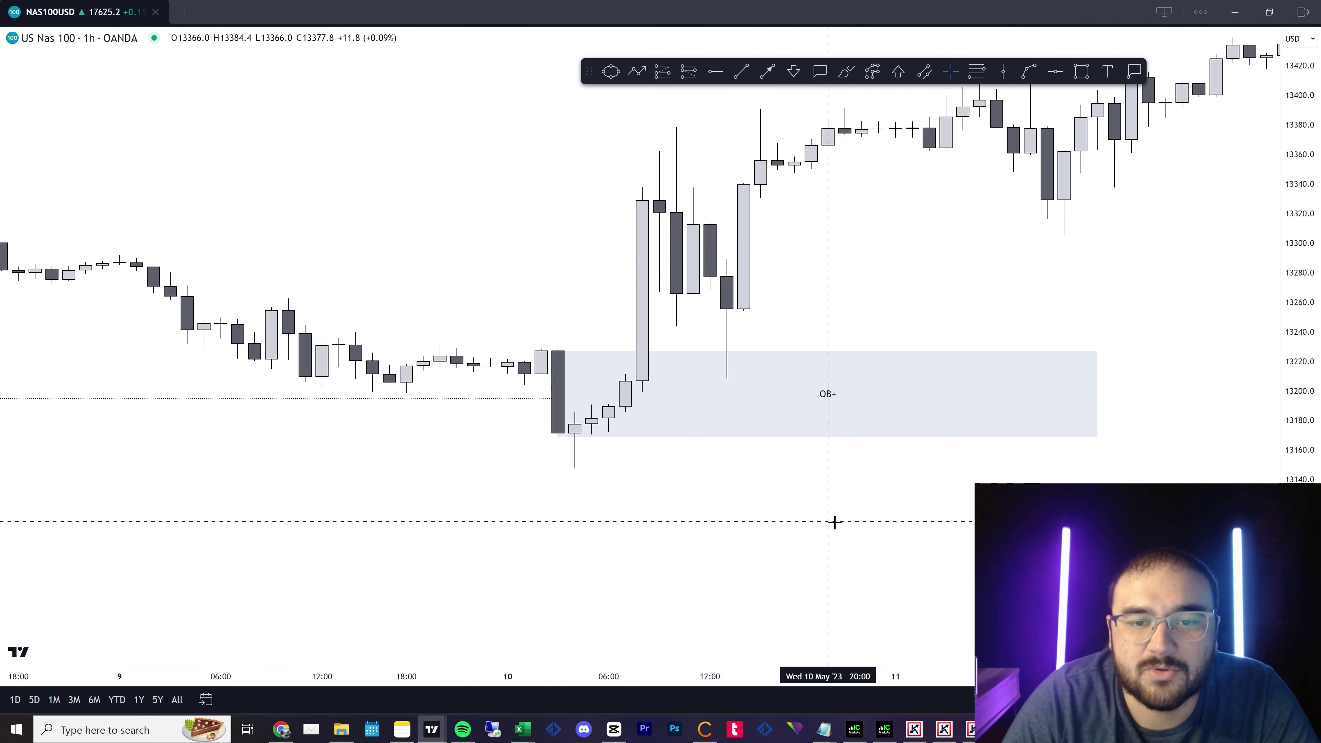
Draw a second order block rectangle from the 10 May 12:00 candle, spanning 13312.6 to 13255.2, and extend it well past 11 May 09:00.
scroll(835, 522, up, 1)
drag(813, 514, 862, 505)
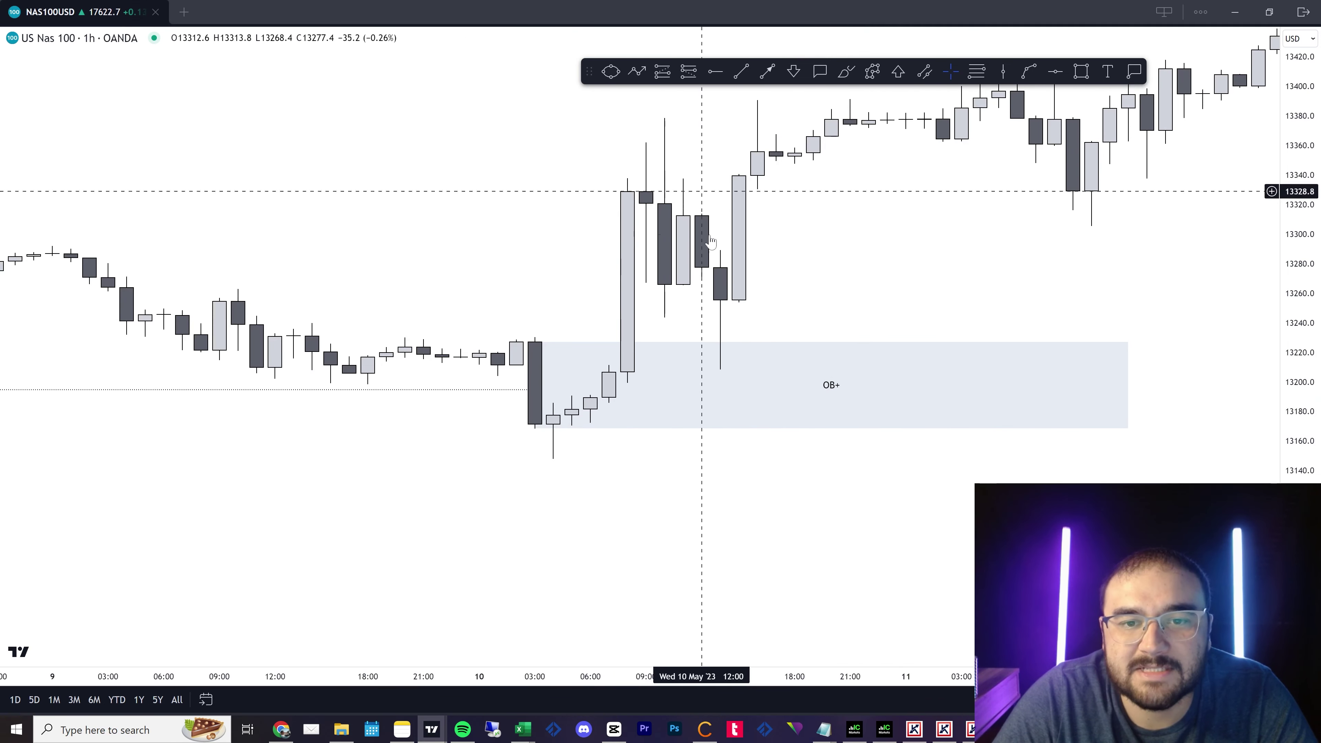
drag(773, 294, 733, 366)
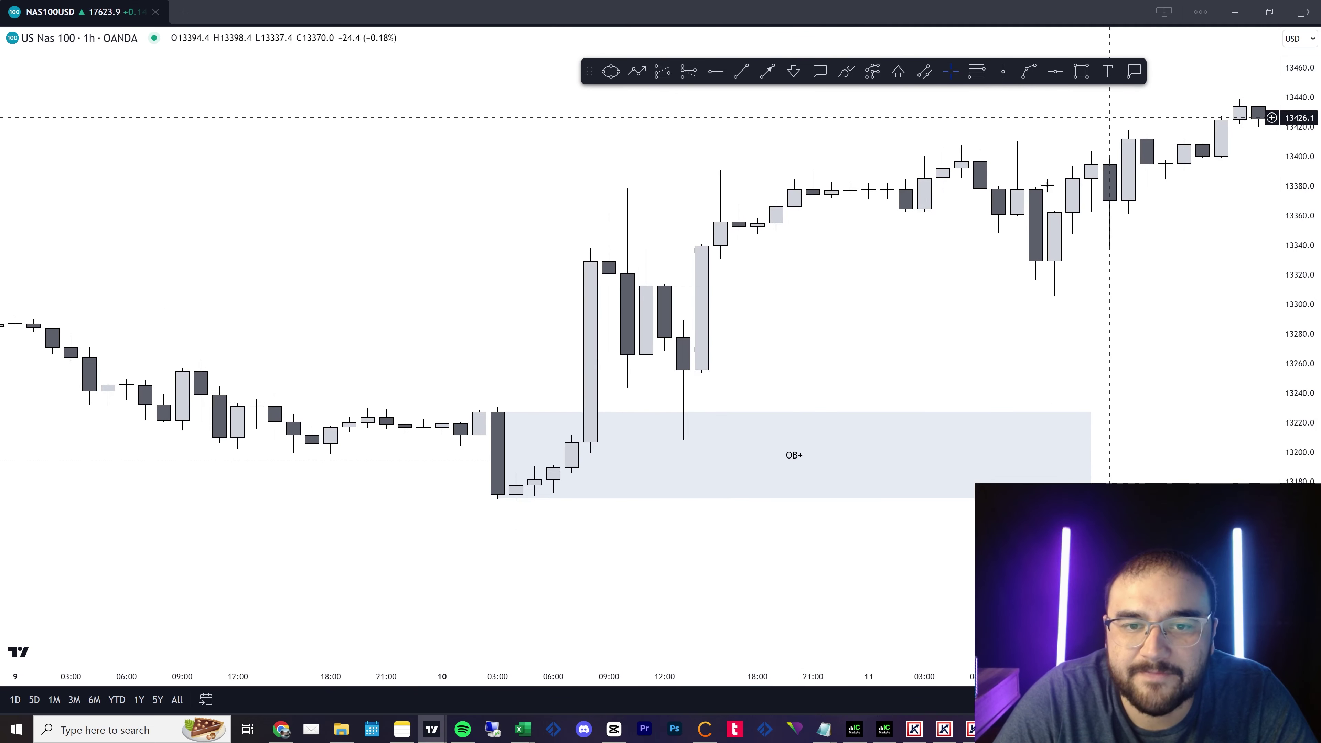
drag(883, 286, 857, 286)
drag(776, 334, 720, 324)
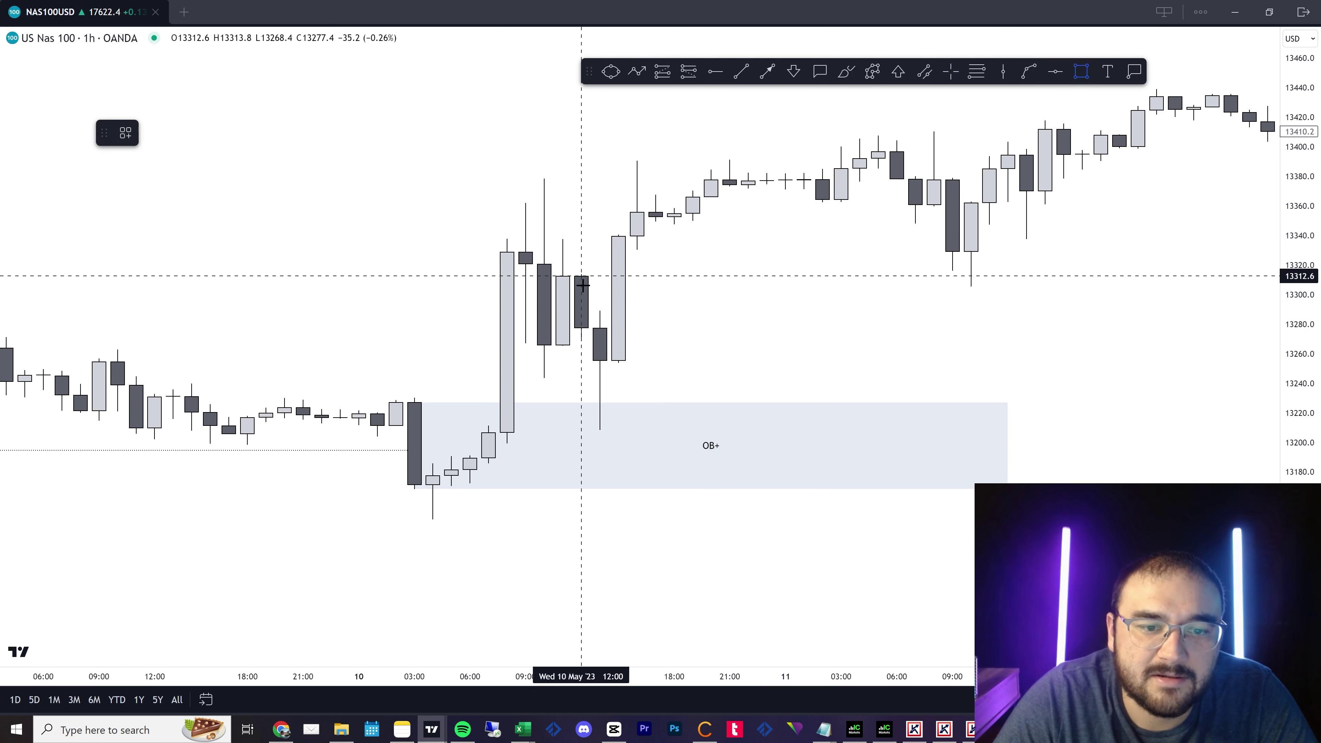
mouse_move(581, 275)
mouse_down()
mouse_move(600, 361)
mouse_move(1213, 318)
mouse_up()
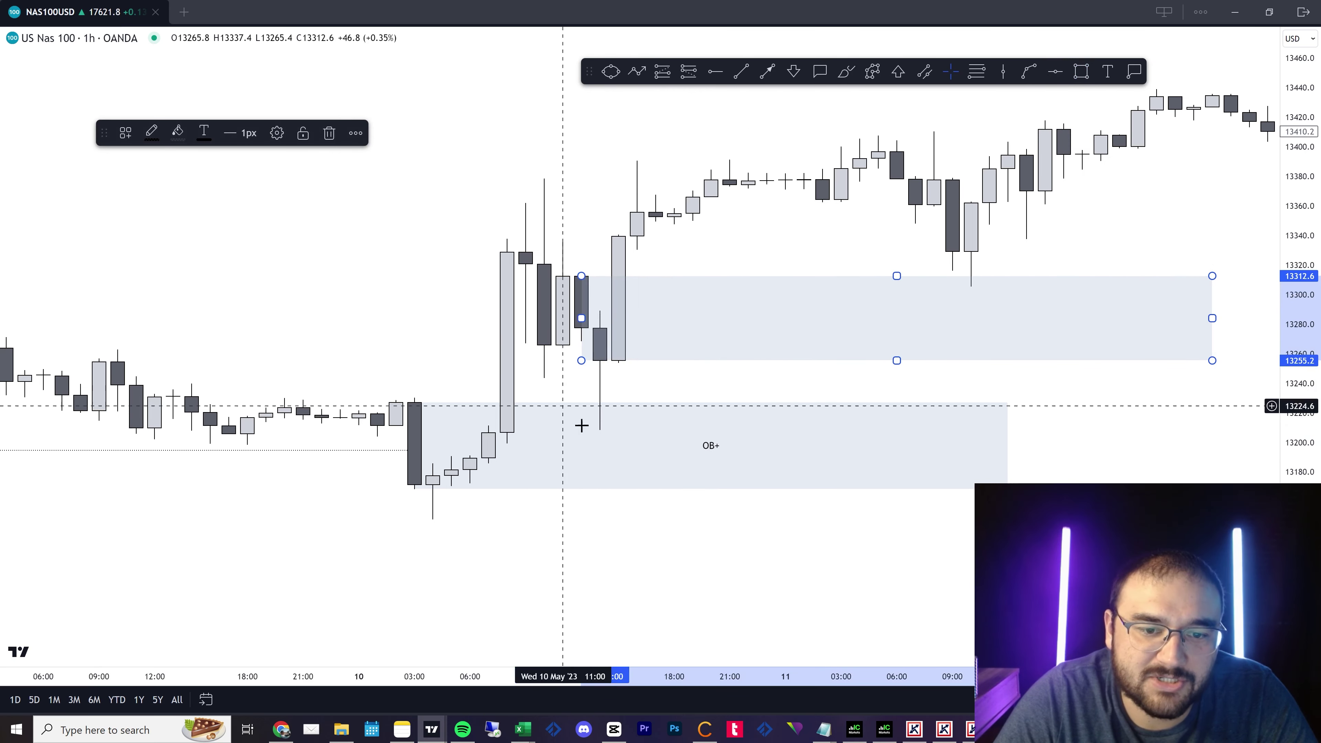
Draw a horizontal arrow along the OB+ zone's upper edge at 13227.2, starting at the 10 May 03:00 candle.
drag(907, 536, 737, 556)
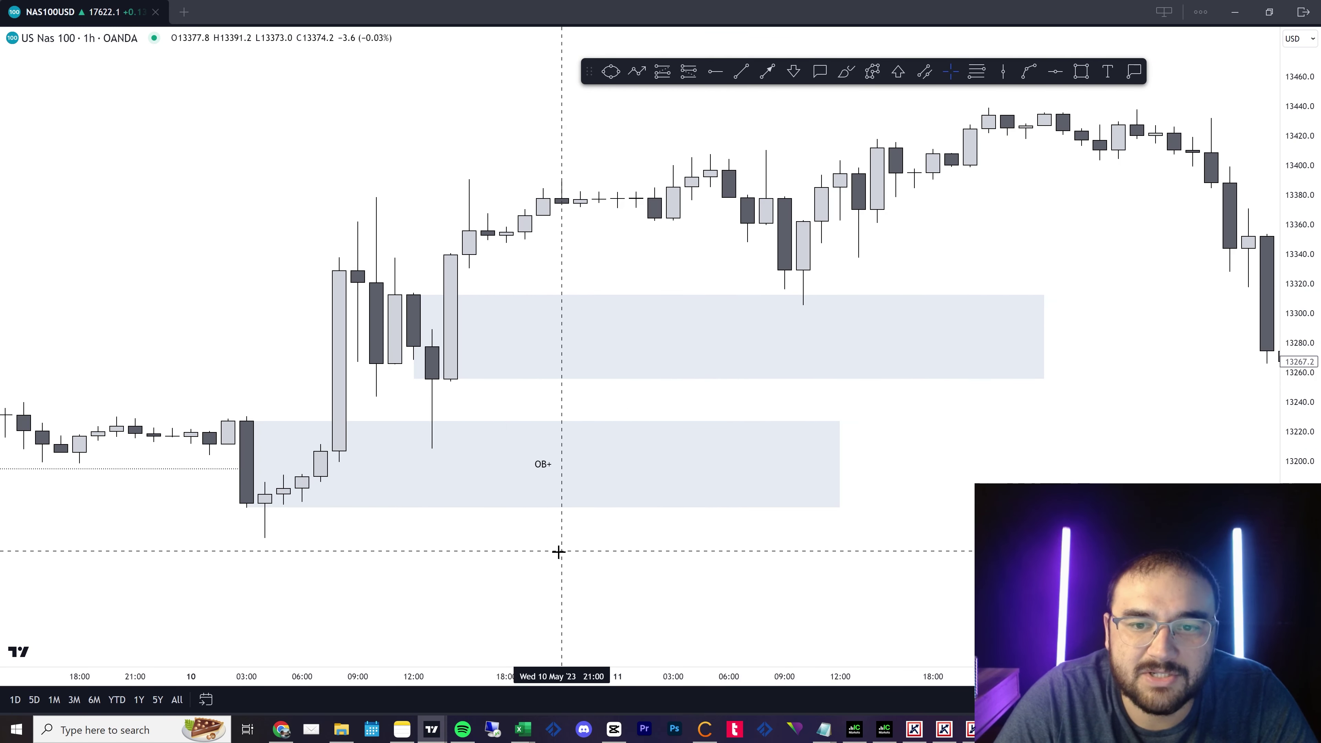
click(773, 75)
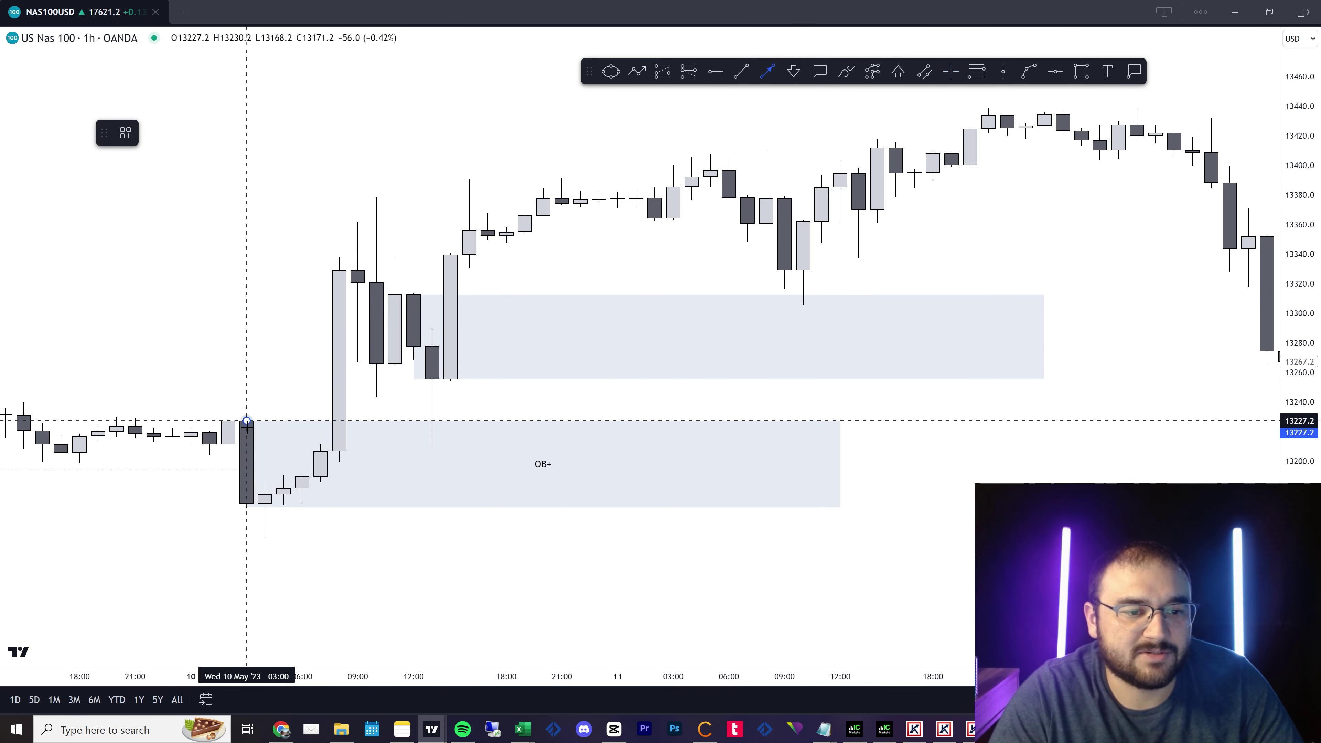
drag(247, 421, 523, 421)
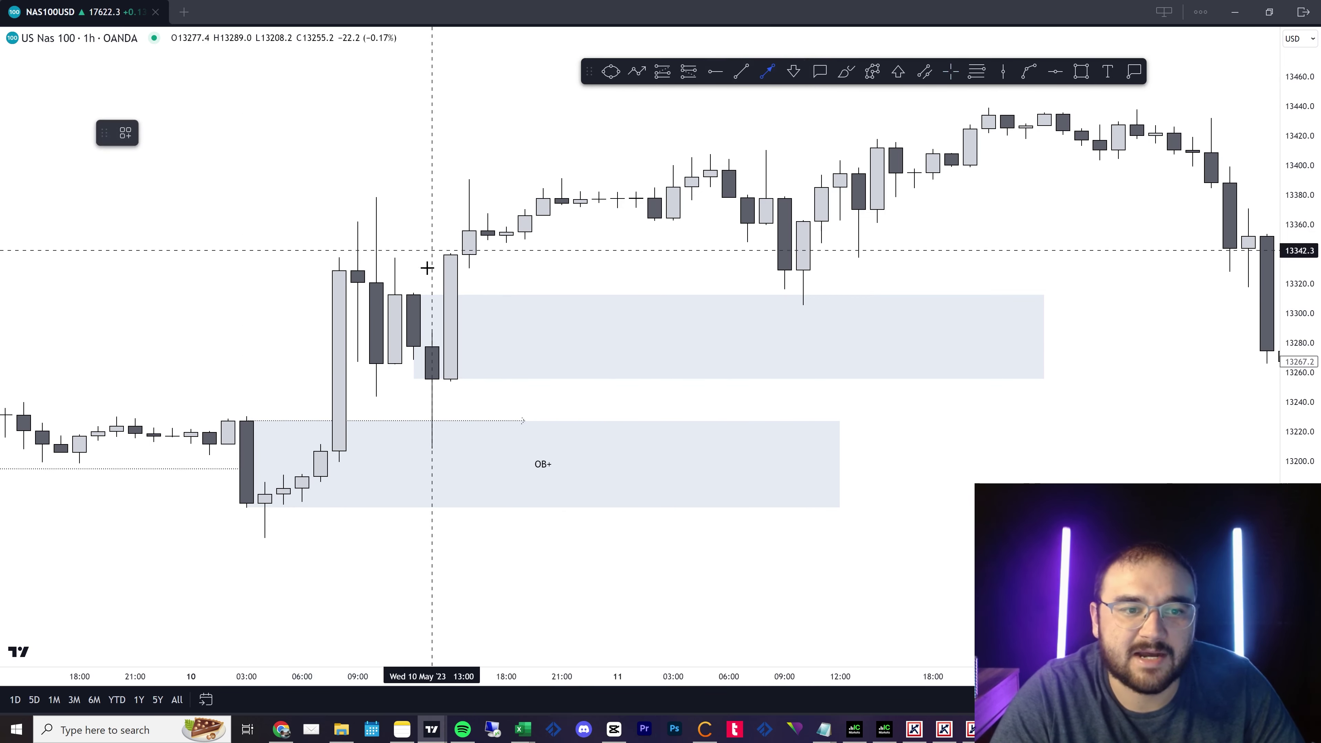
Draw a horizontal arrow along the second order block's upper edge at 13312.6, from the 10 May 12:00 candle to about 11 May 20:00.
drag(422, 295, 968, 294)
drag(1042, 454, 927, 508)
drag(1300, 424, 1300, 323)
drag(419, 322, 493, 311)
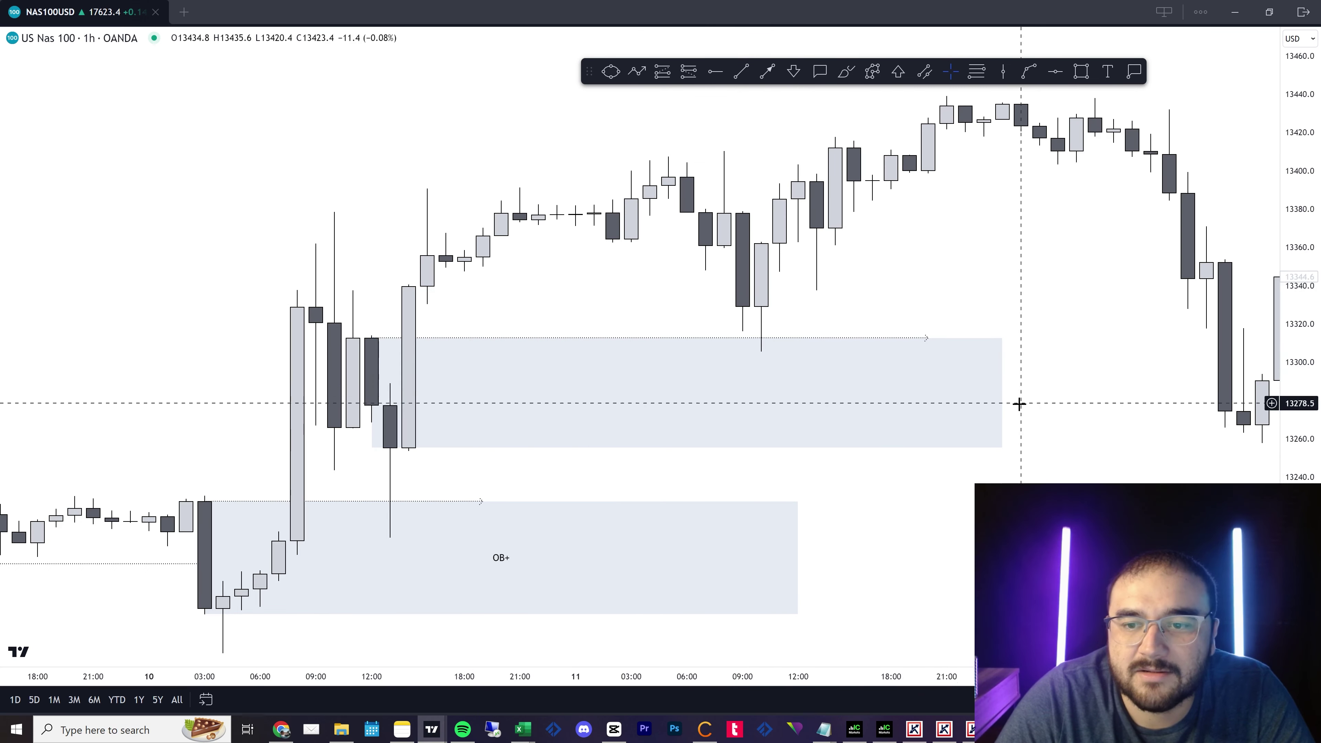
Label the second order block rectangle with the text "OB+".
click(989, 389)
click(275, 133)
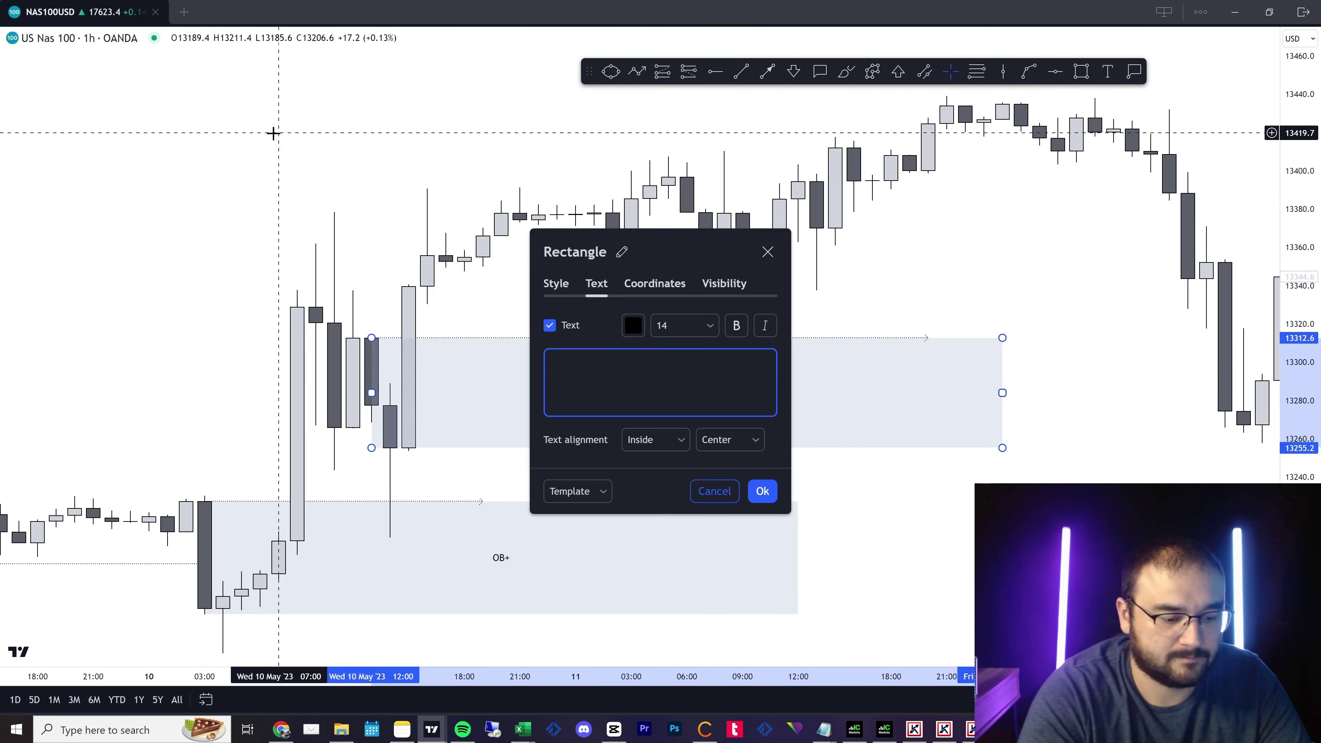
text(OB+)
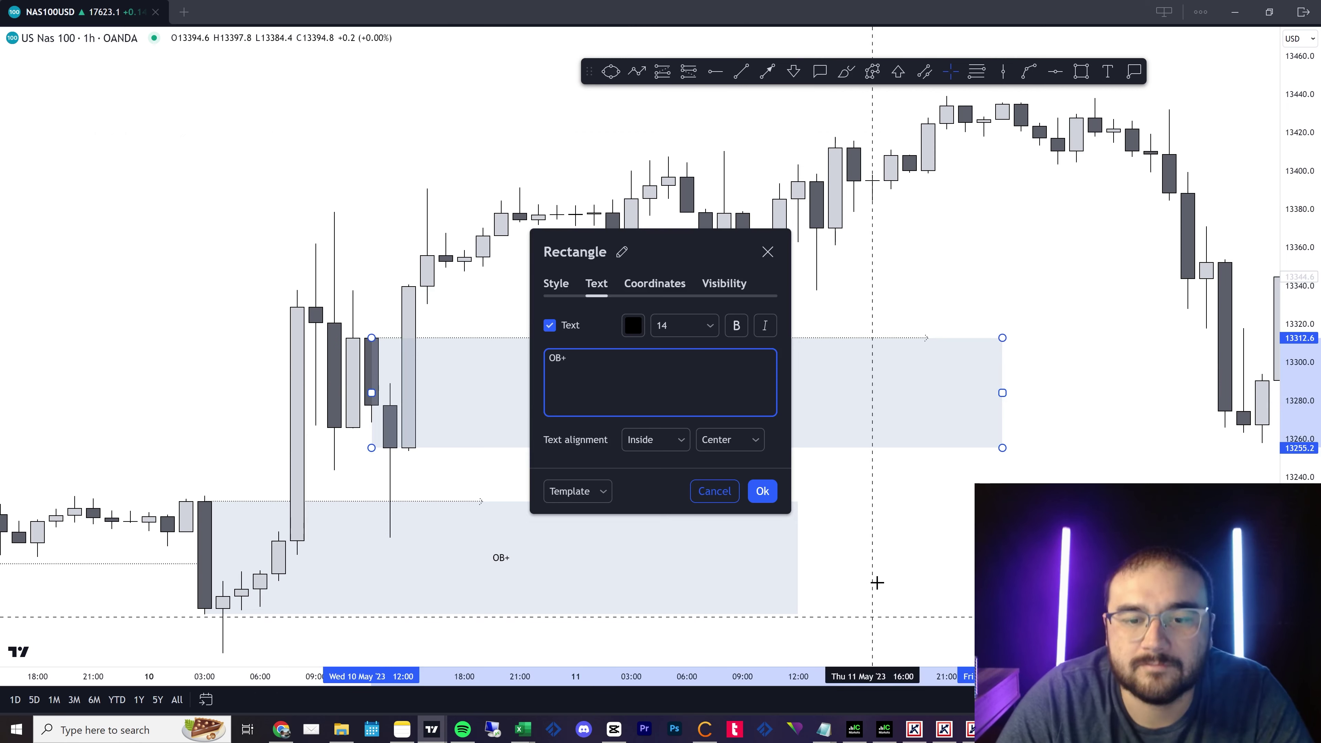
click(762, 491)
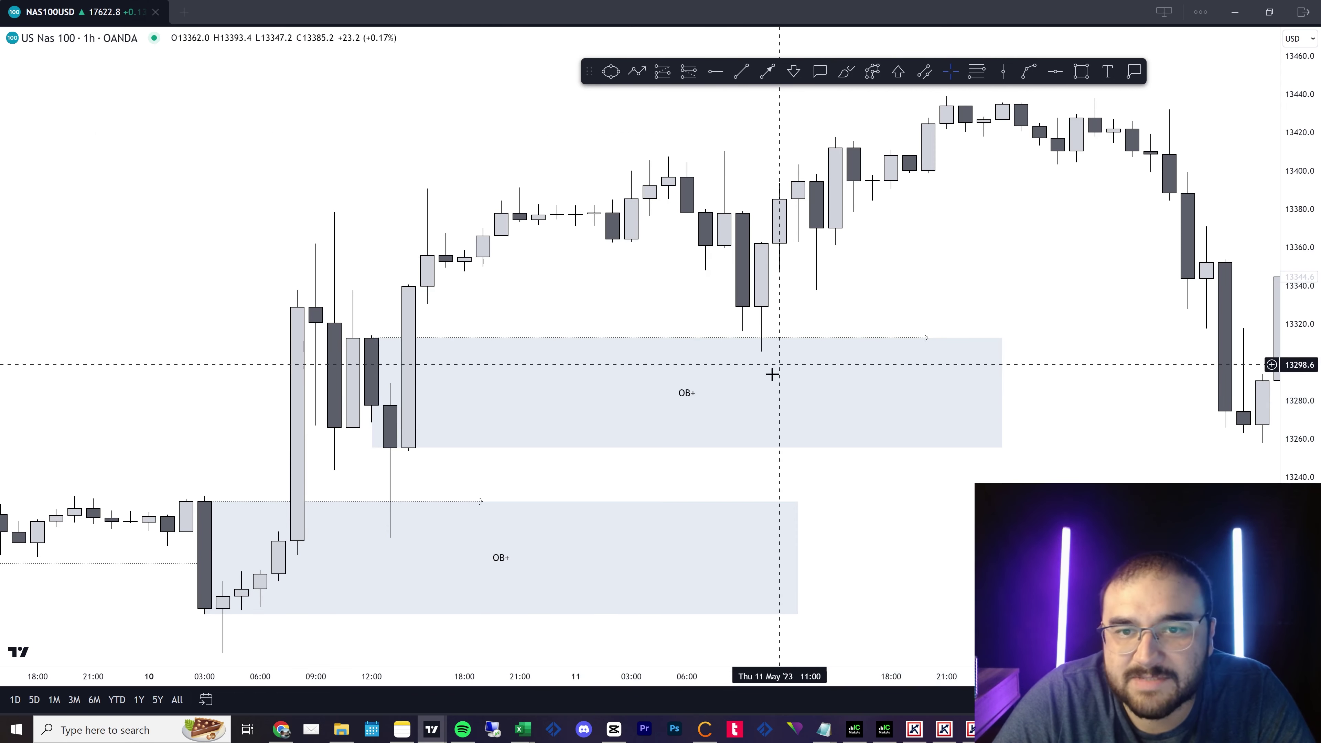
Extend the second OB+ rectangle's right edge to about 10:00 on 15 May.
scroll(1080, 248, down, 3)
drag(1087, 241, 894, 272)
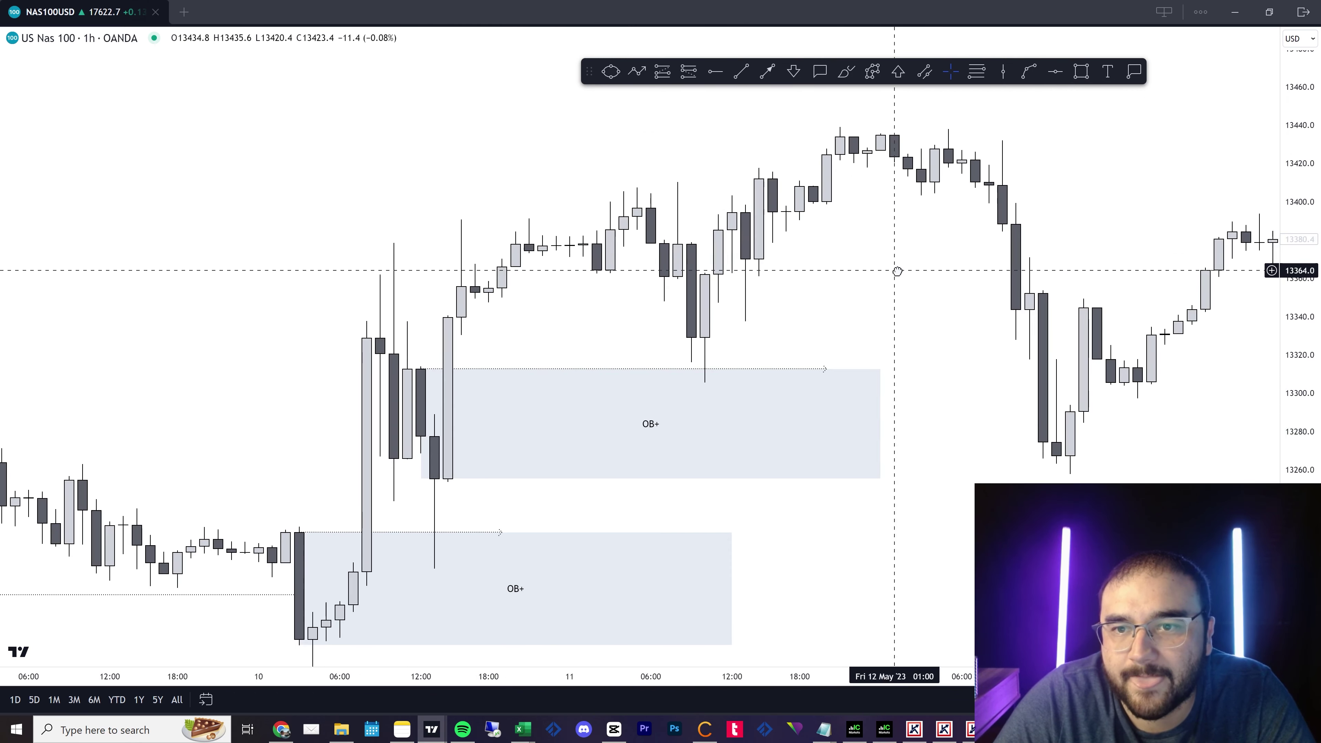
scroll(827, 300, up, 2)
drag(824, 410, 1027, 402)
click(489, 402)
scroll(749, 530, down, 2)
drag(749, 531, 922, 461)
scroll(582, 423, up, 2)
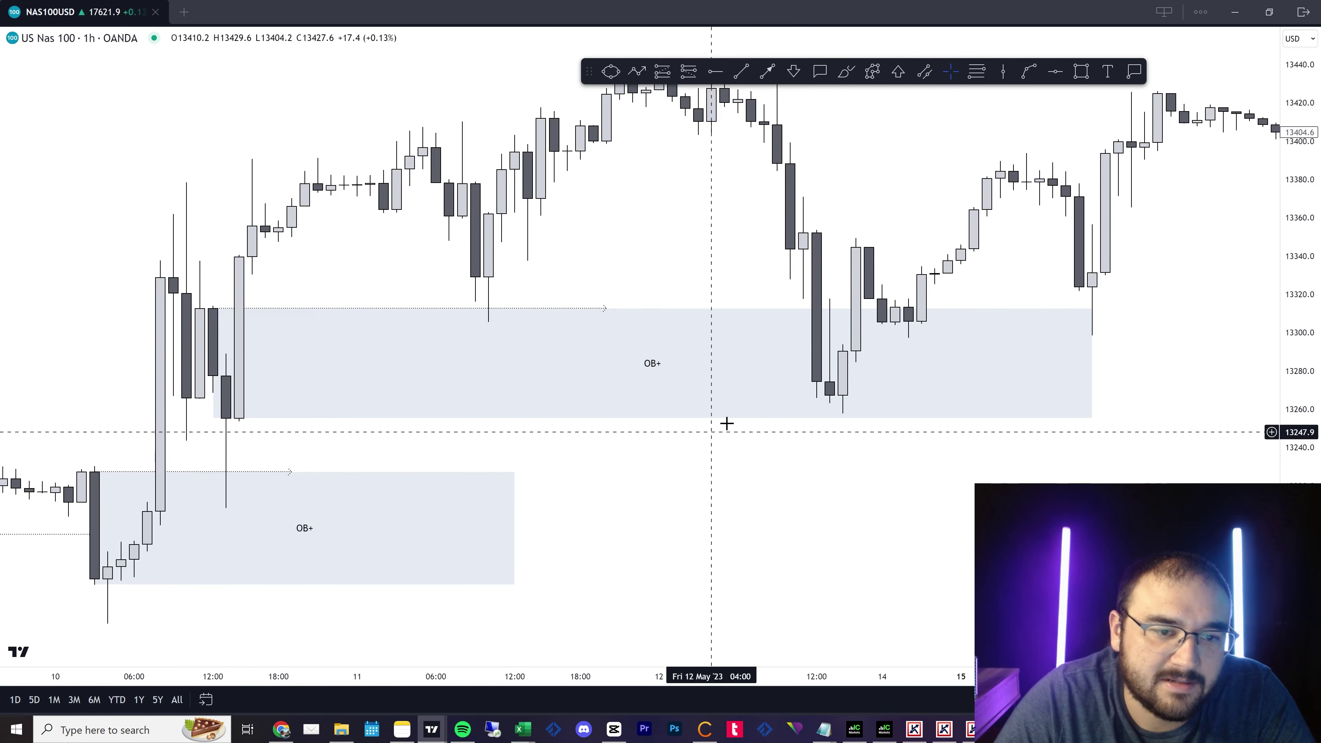
Move the second OB+ rectangle's upper-left corner to the 10 May 13:00 candle's open at 13277.4.
click(213, 310)
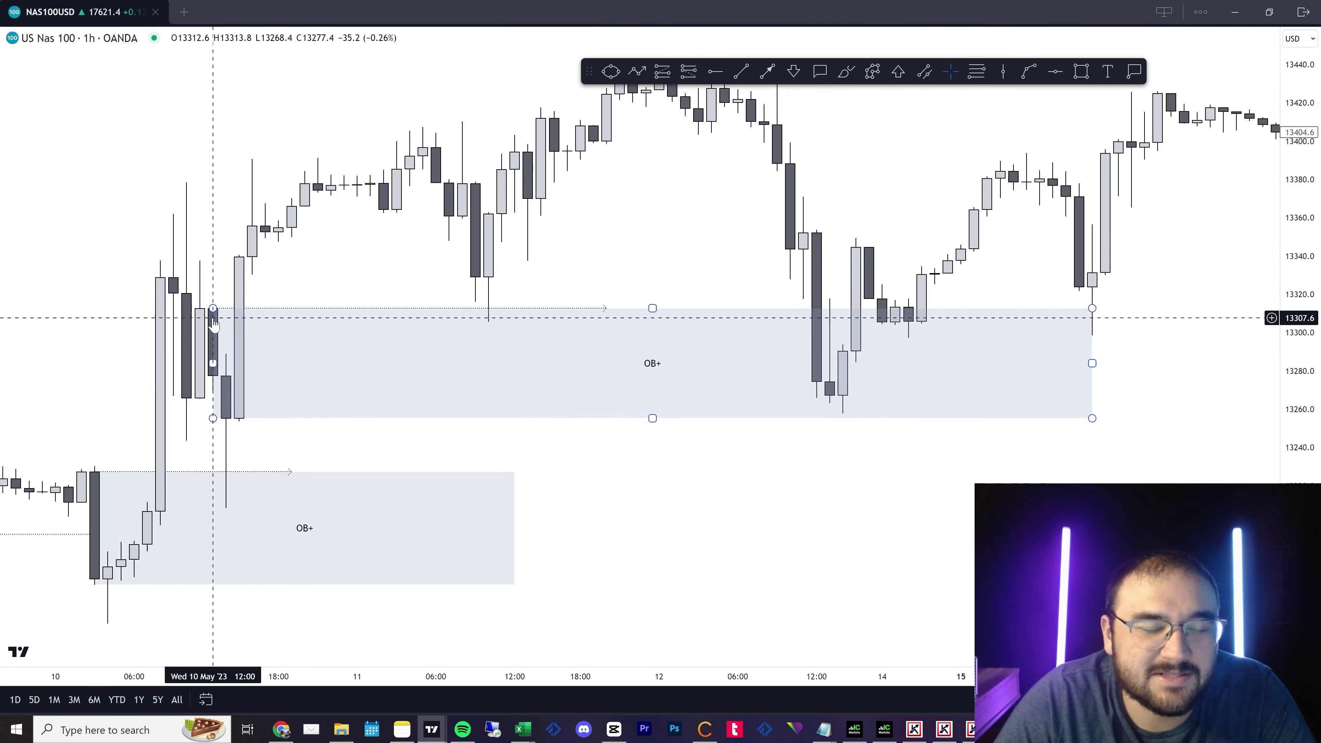
drag(212, 310, 229, 366)
click(372, 337)
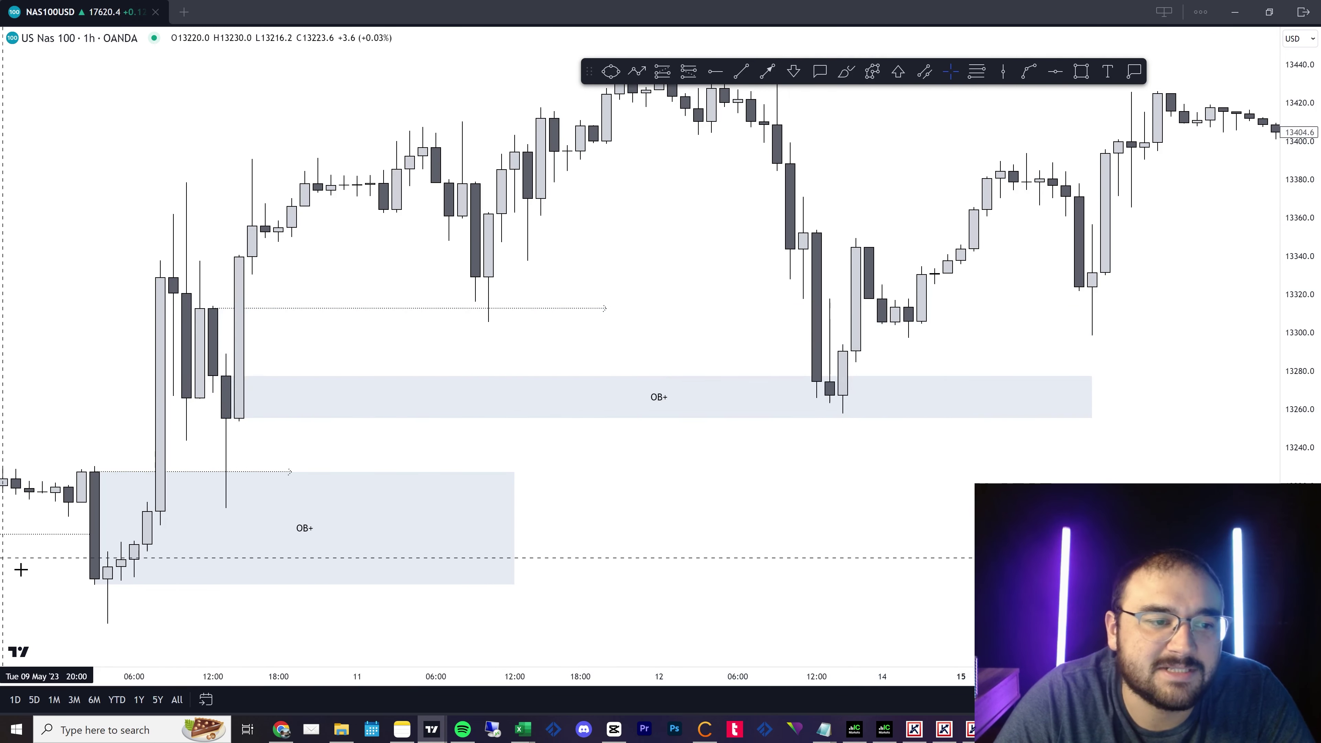
Examine the down candles behind both OB+ zones and the price action from 10 to 12 May.
drag(266, 541, 572, 443)
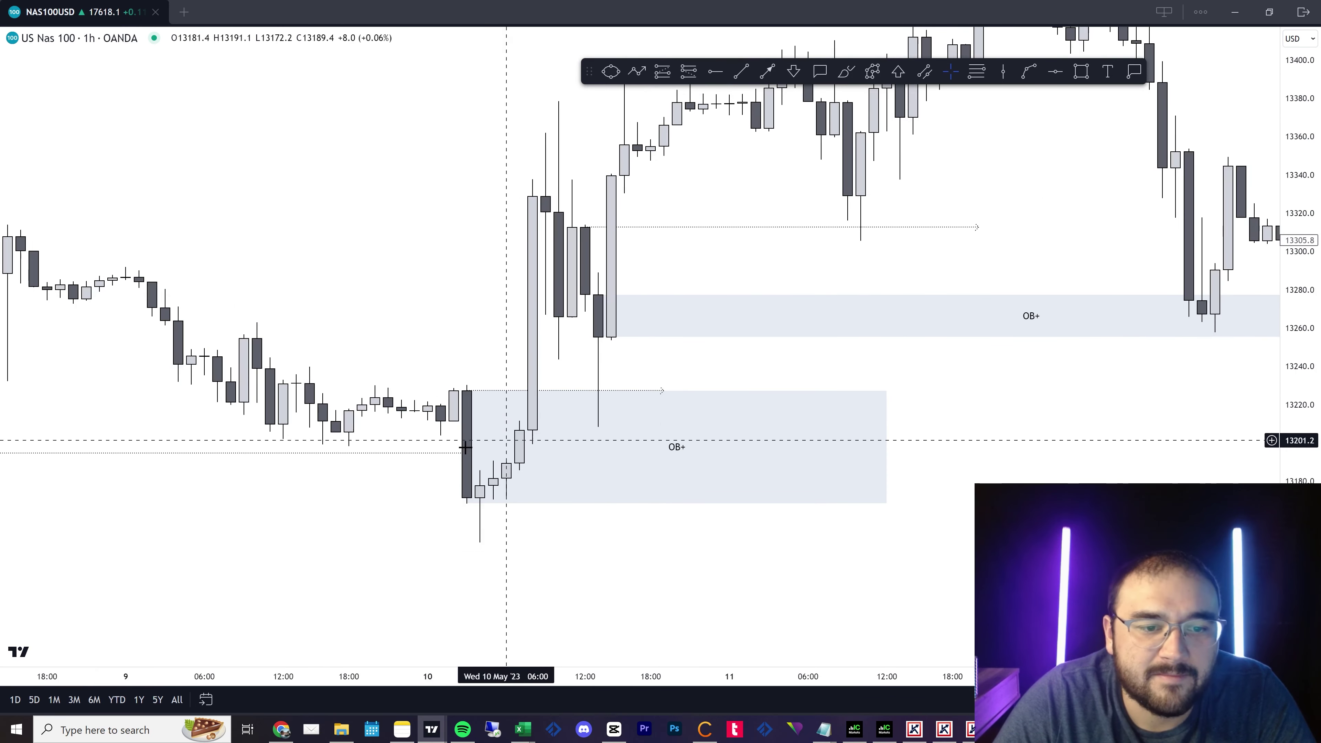
drag(713, 364, 509, 394)
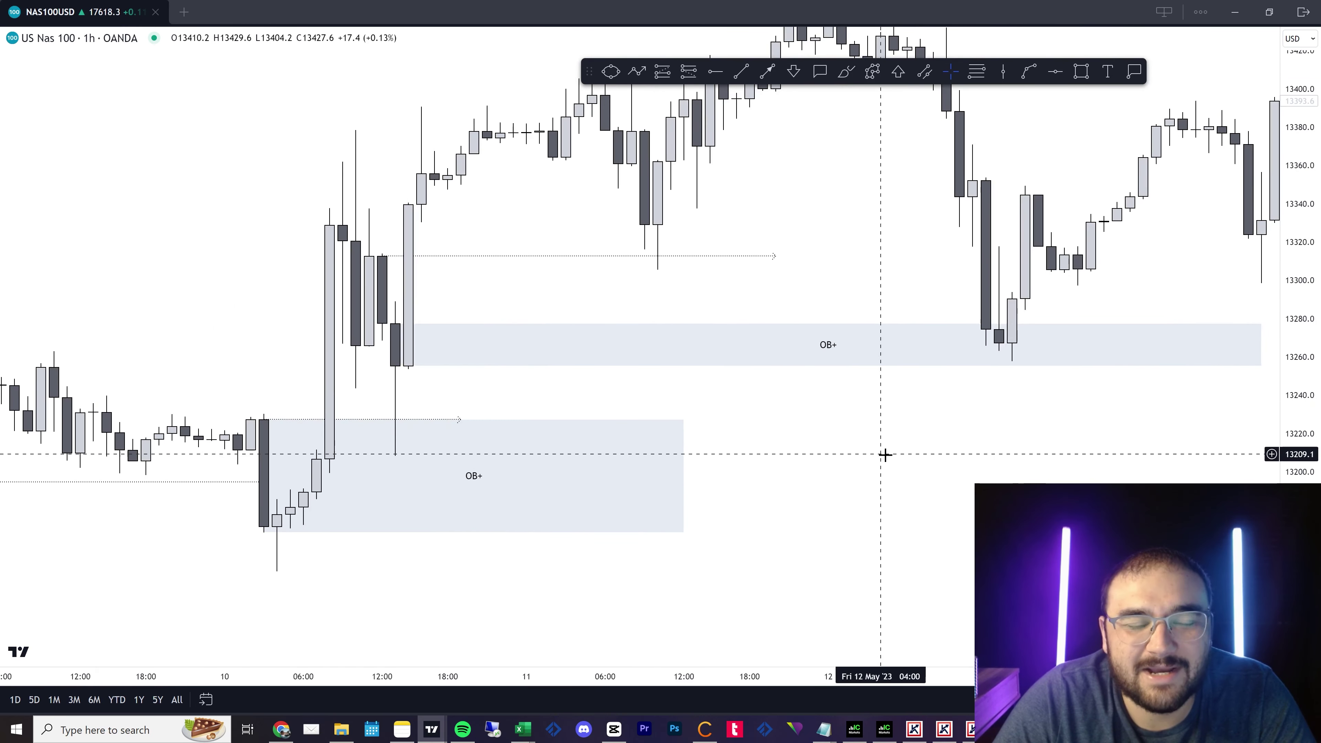
scroll(911, 445, up, 3)
drag(796, 420, 1181, 449)
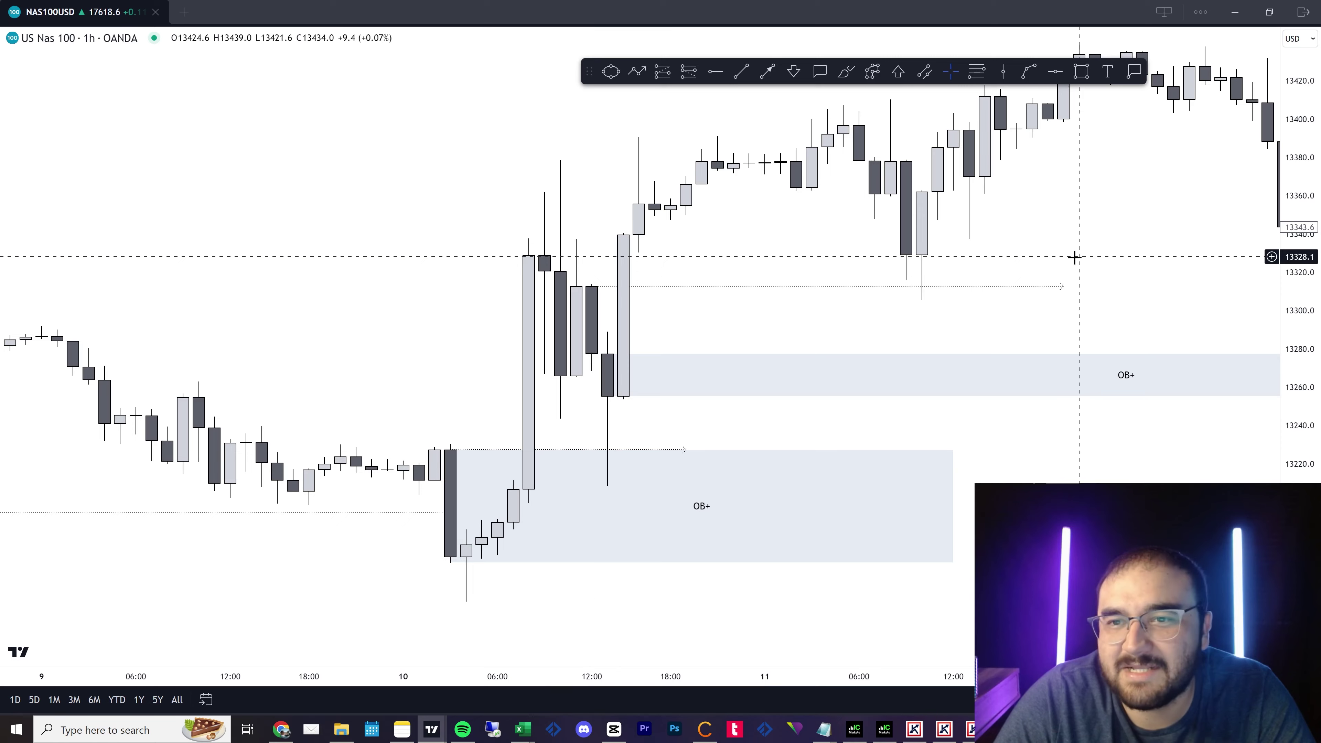
drag(1073, 257, 926, 306)
scroll(1032, 258, down, 2)
drag(1032, 258, 900, 284)
scroll(900, 283, up, 1)
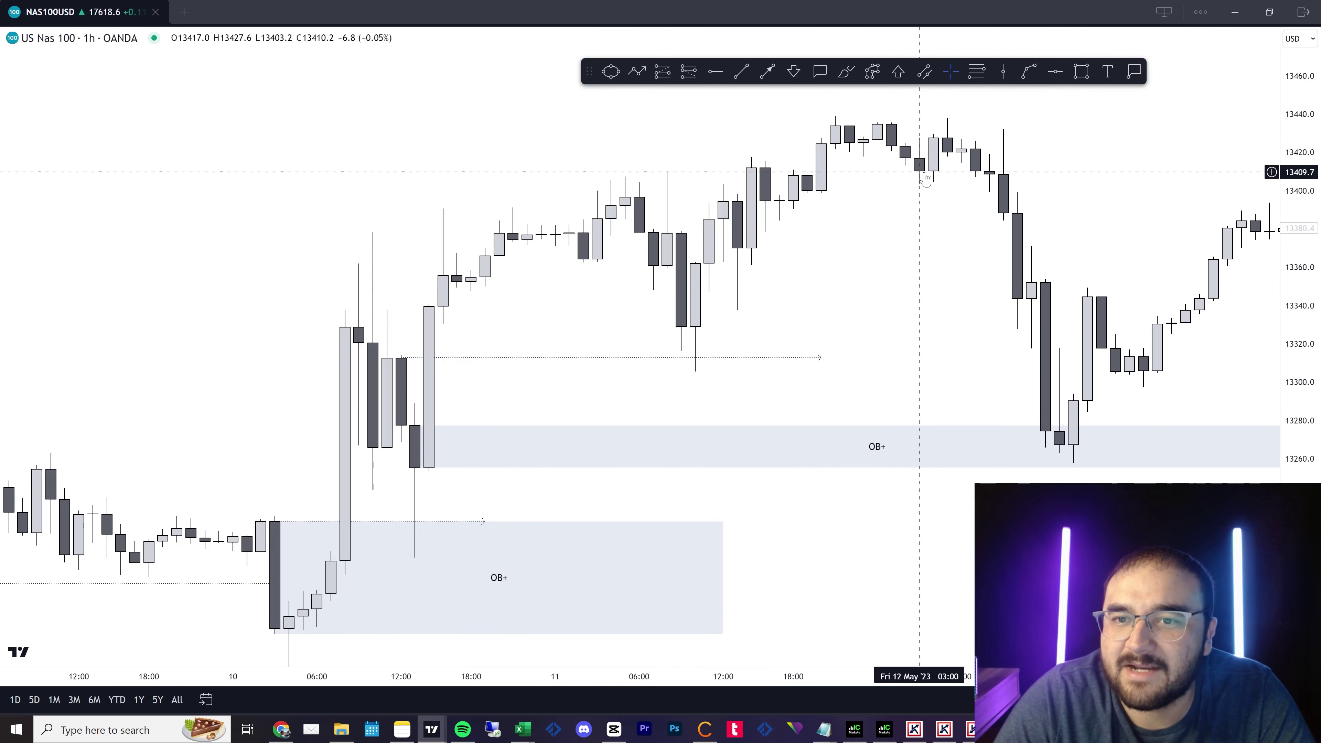
Draw a trial rectangle over the down candles starting 12 May 01:00, spanning 13434.8 to 13410.2, and delete it.
click(1086, 72)
click(889, 130)
click(917, 169)
drag(918, 147, 1170, 148)
click(1123, 228)
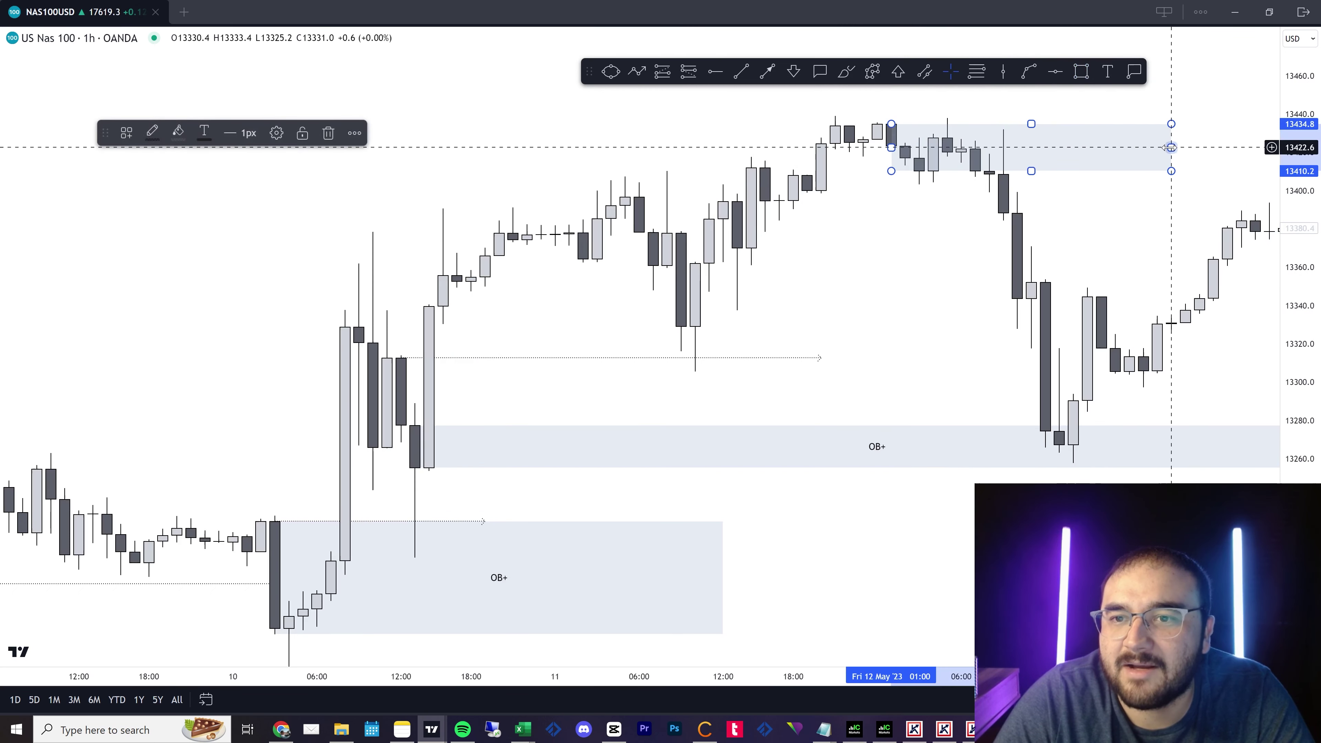
key(Delete)
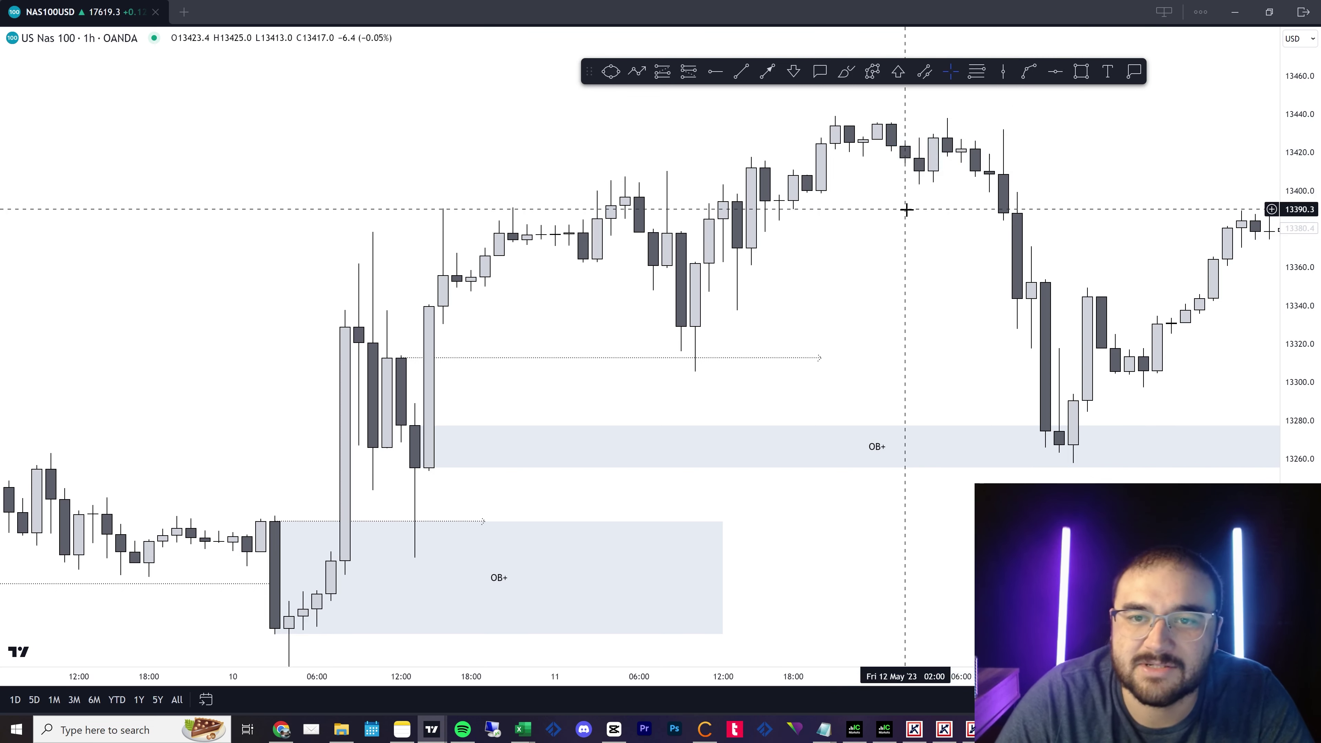
Move the first OB+ rectangle's lower edge to the 10 May 03:00 candle's close at 13171.2.
drag(422, 436, 521, 425)
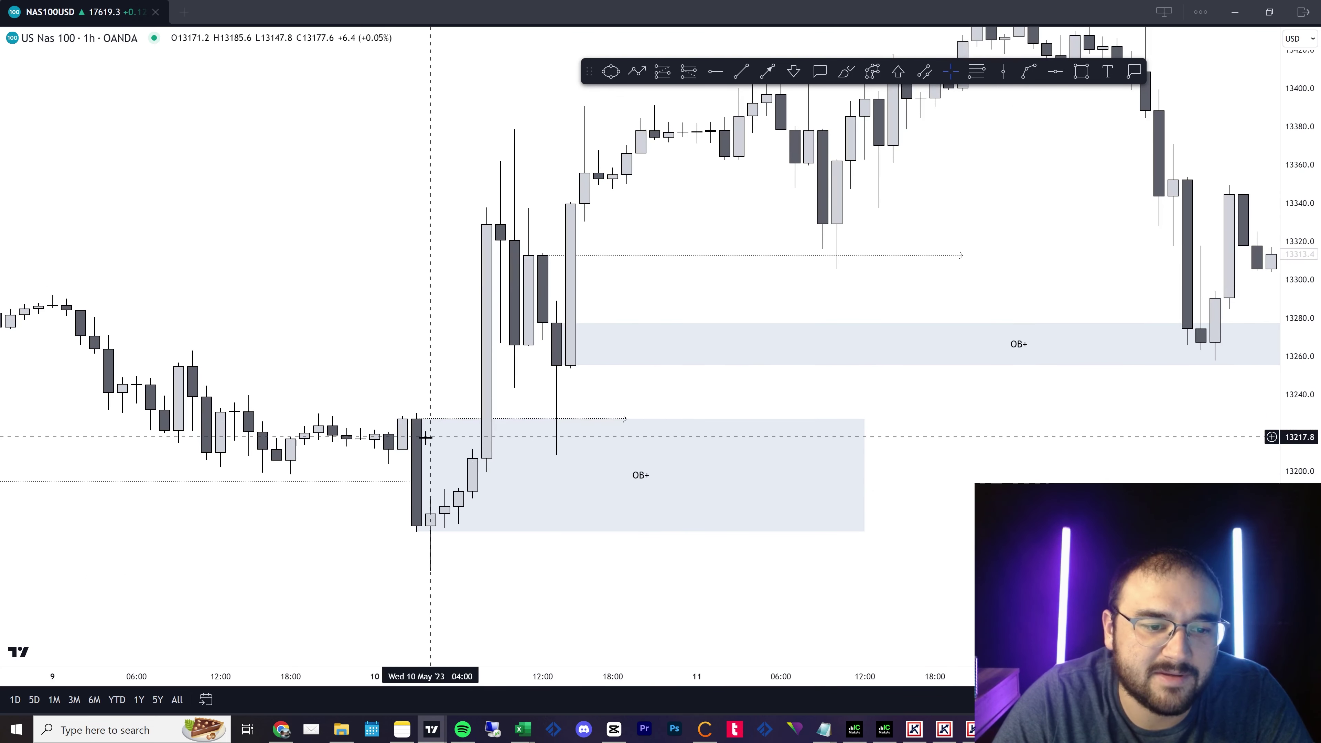
scroll(425, 367, down, 6)
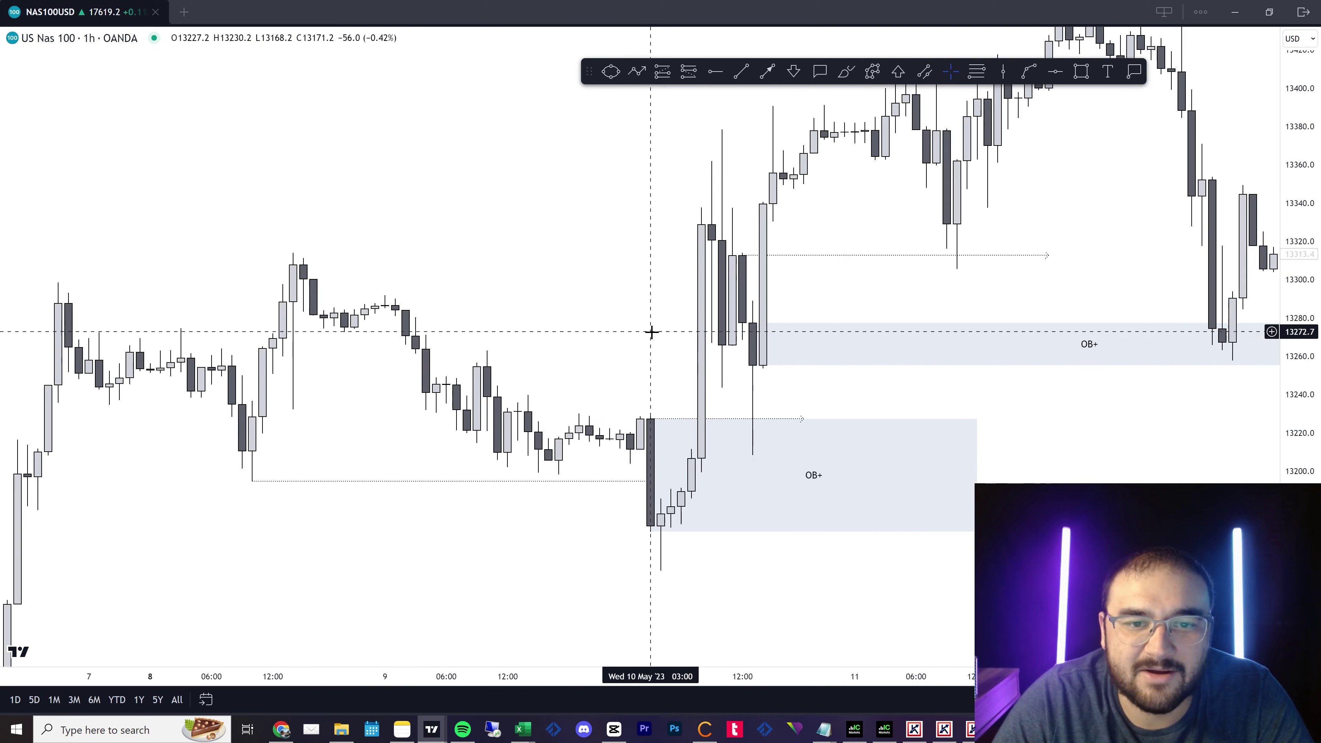
scroll(879, 446, up, 5)
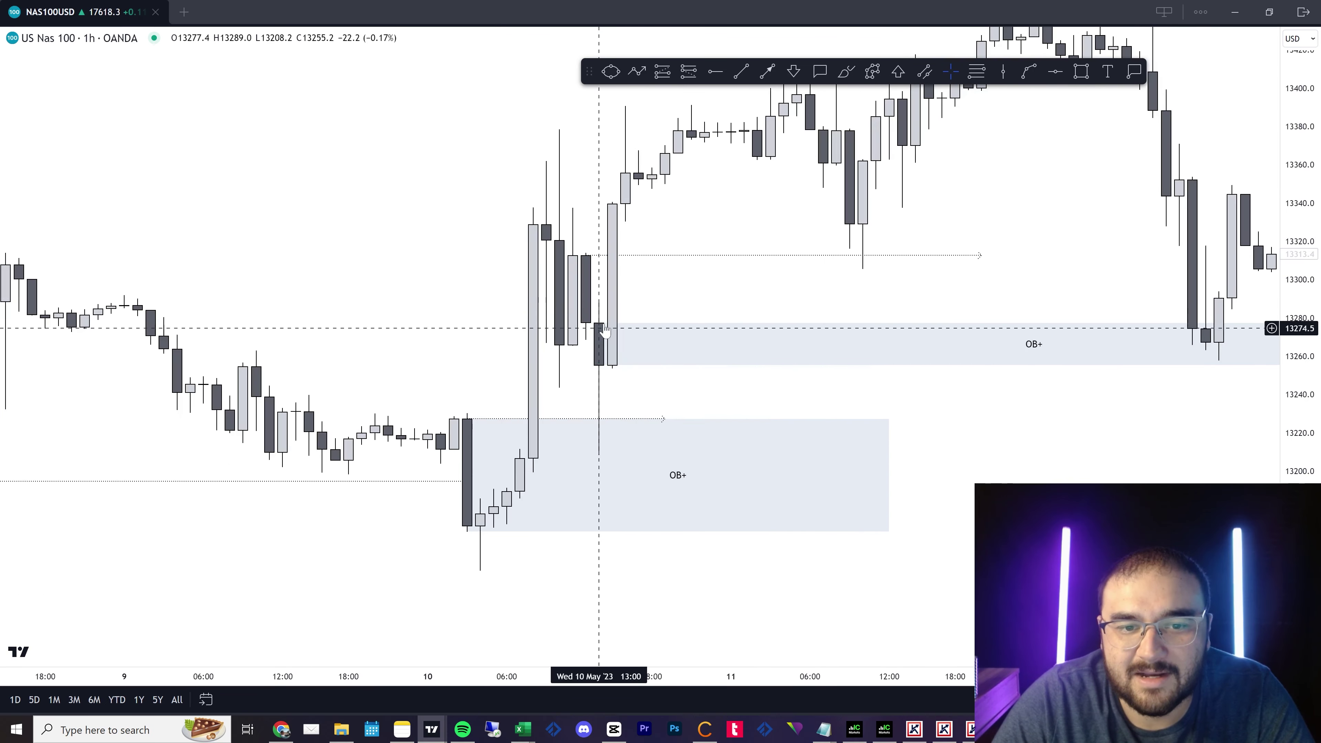
drag(605, 331, 525, 283)
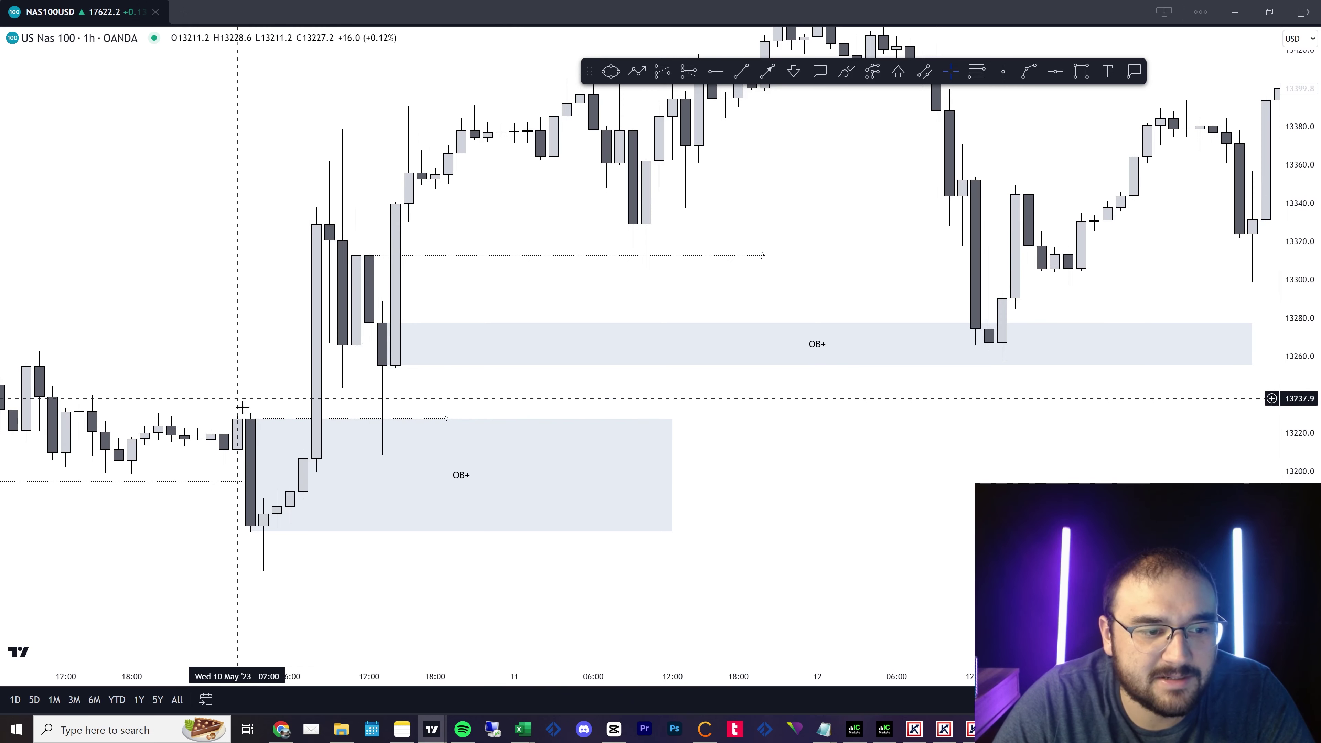
drag(971, 410, 546, 491)
drag(413, 511, 863, 452)
click(411, 385)
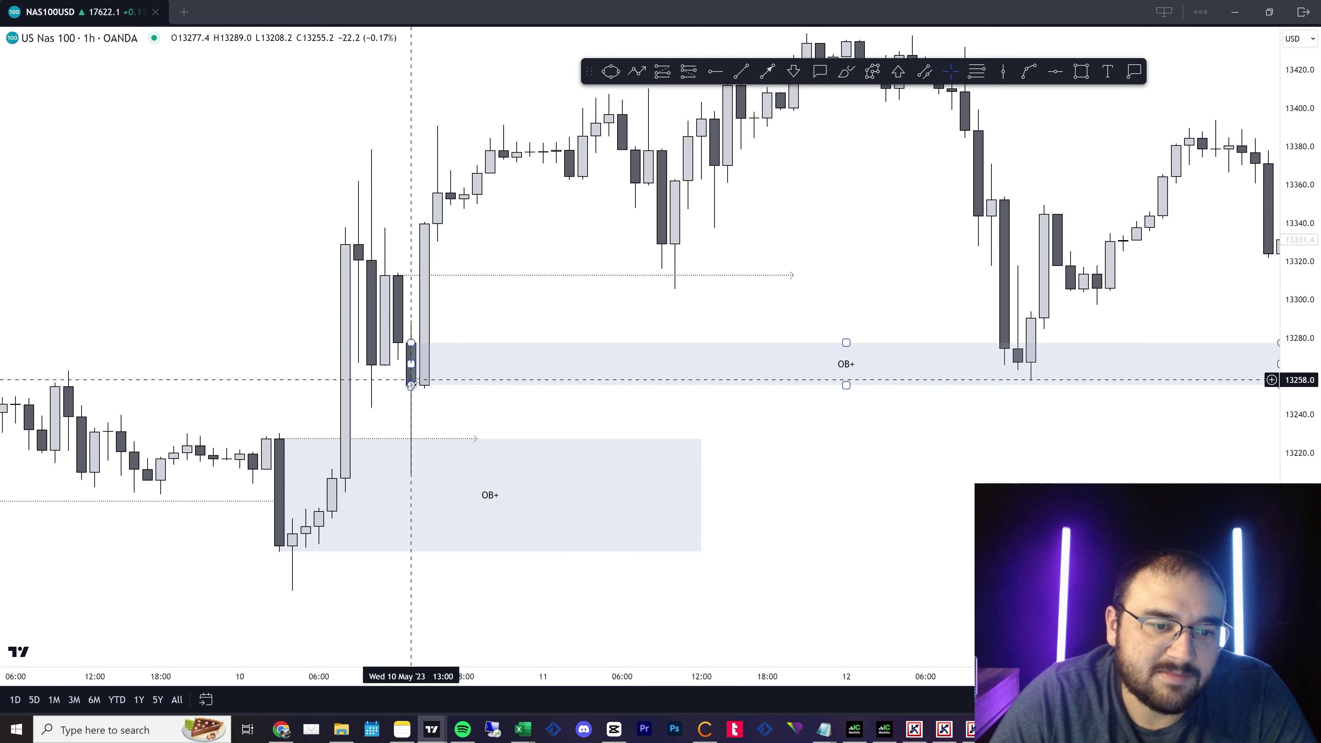
click(280, 551)
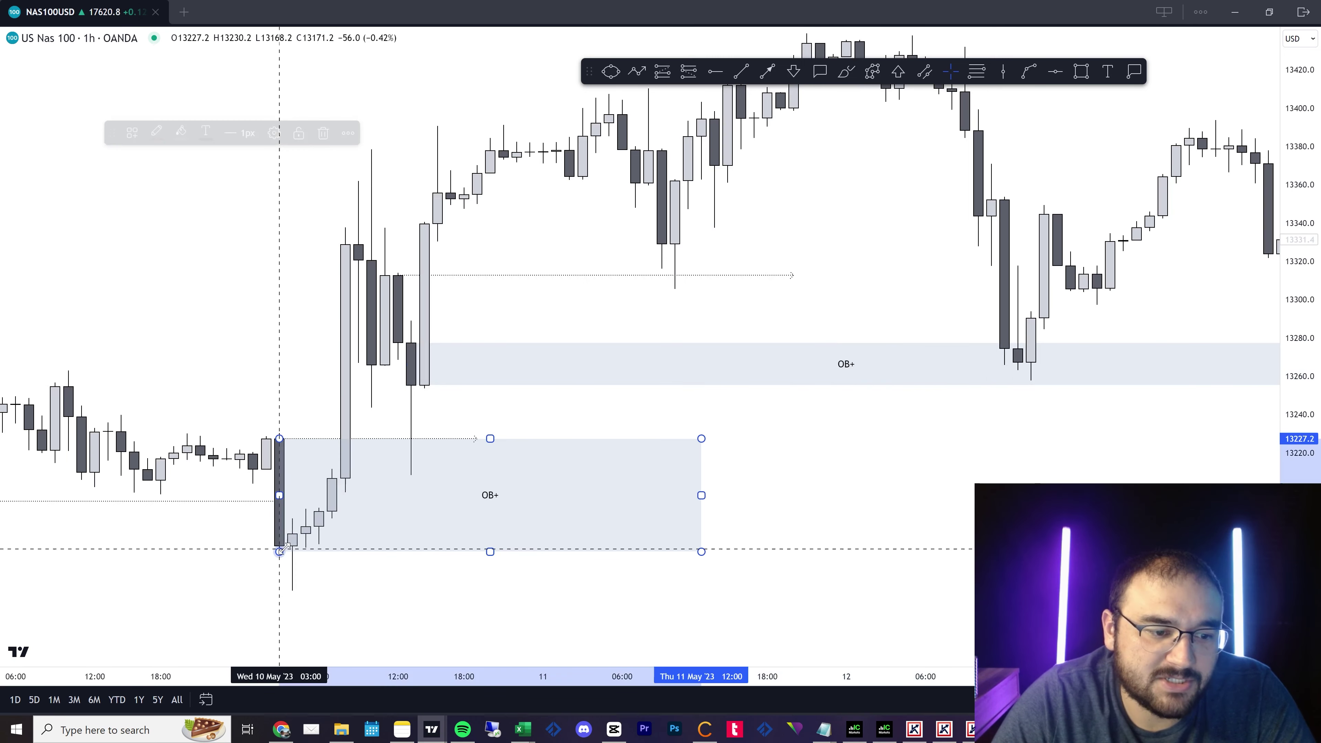
click(245, 324)
Examine how price returns to the upper OB+ zone on 12 May, compared with the 10 May 13:00 candle.
drag(890, 431, 658, 462)
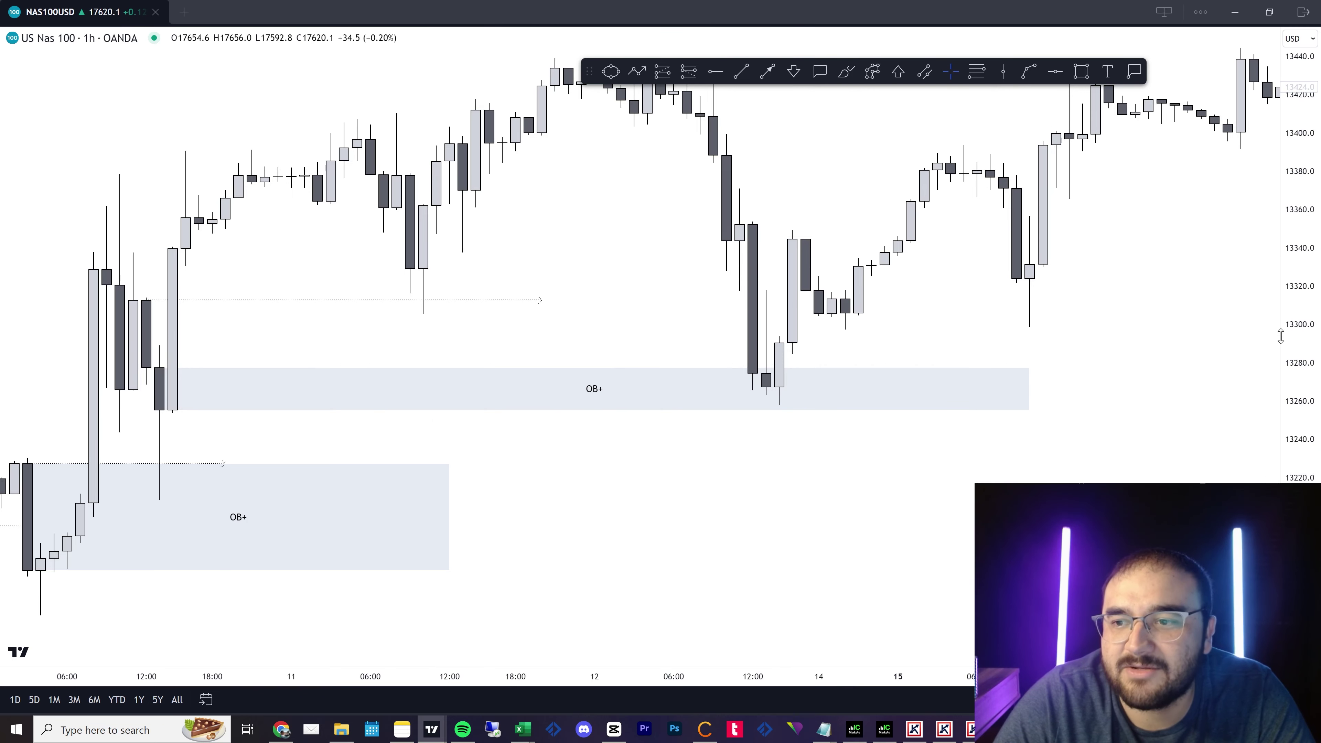
drag(1295, 361, 1300, 304)
drag(763, 542, 891, 503)
scroll(847, 483, up, 2)
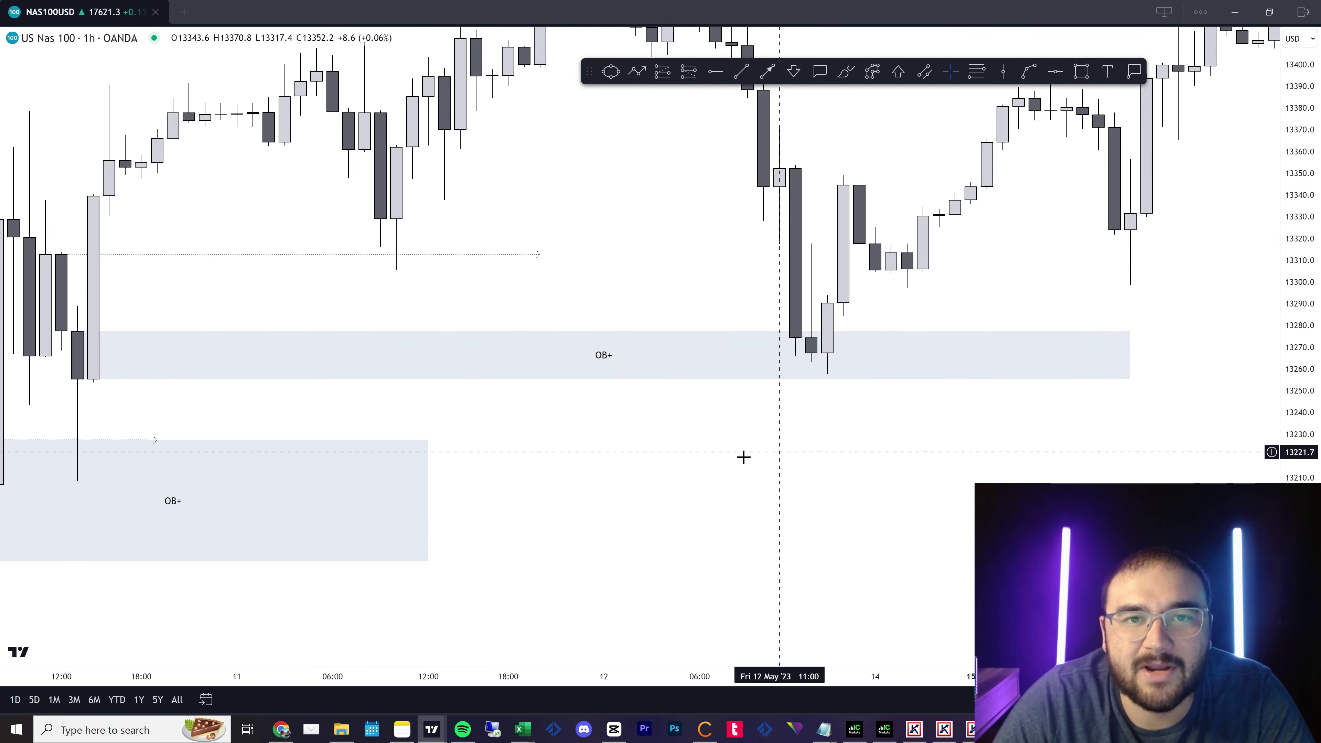
scroll(550, 471, down, 4)
scroll(403, 445, up, 4)
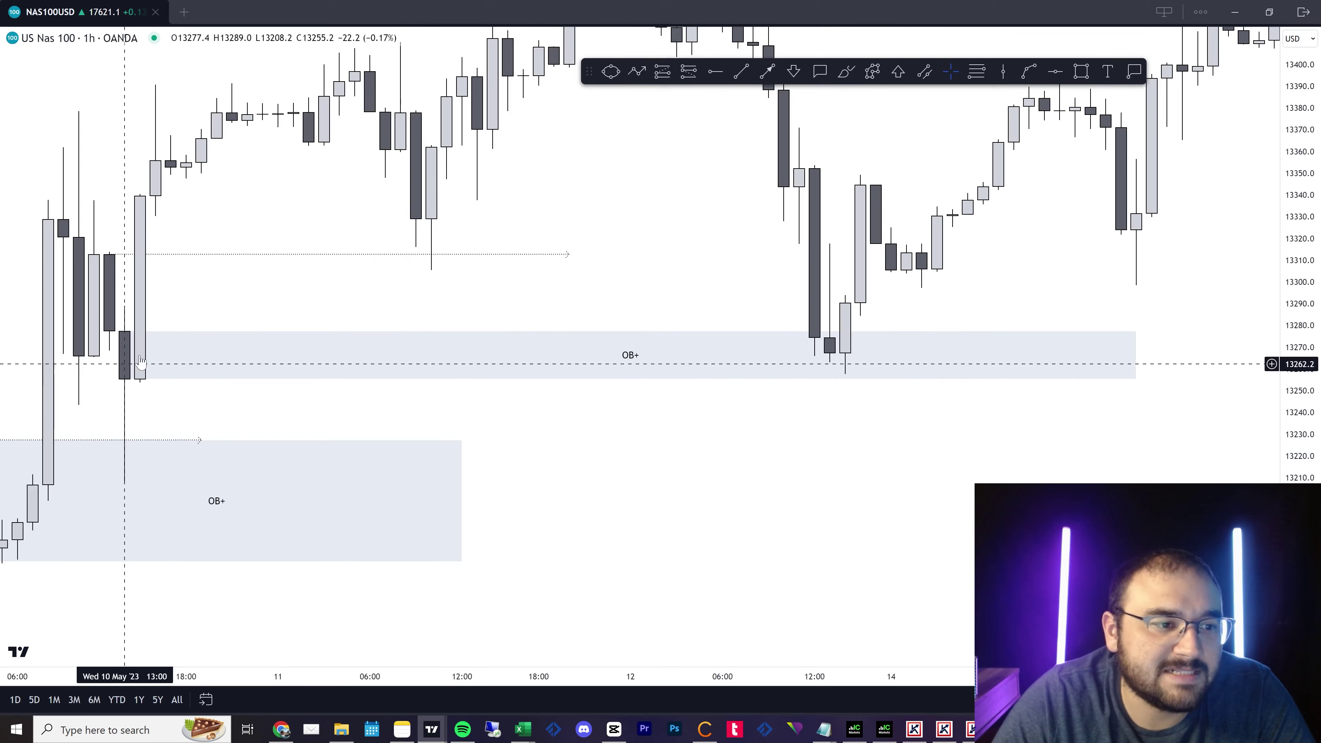
drag(130, 374, 224, 471)
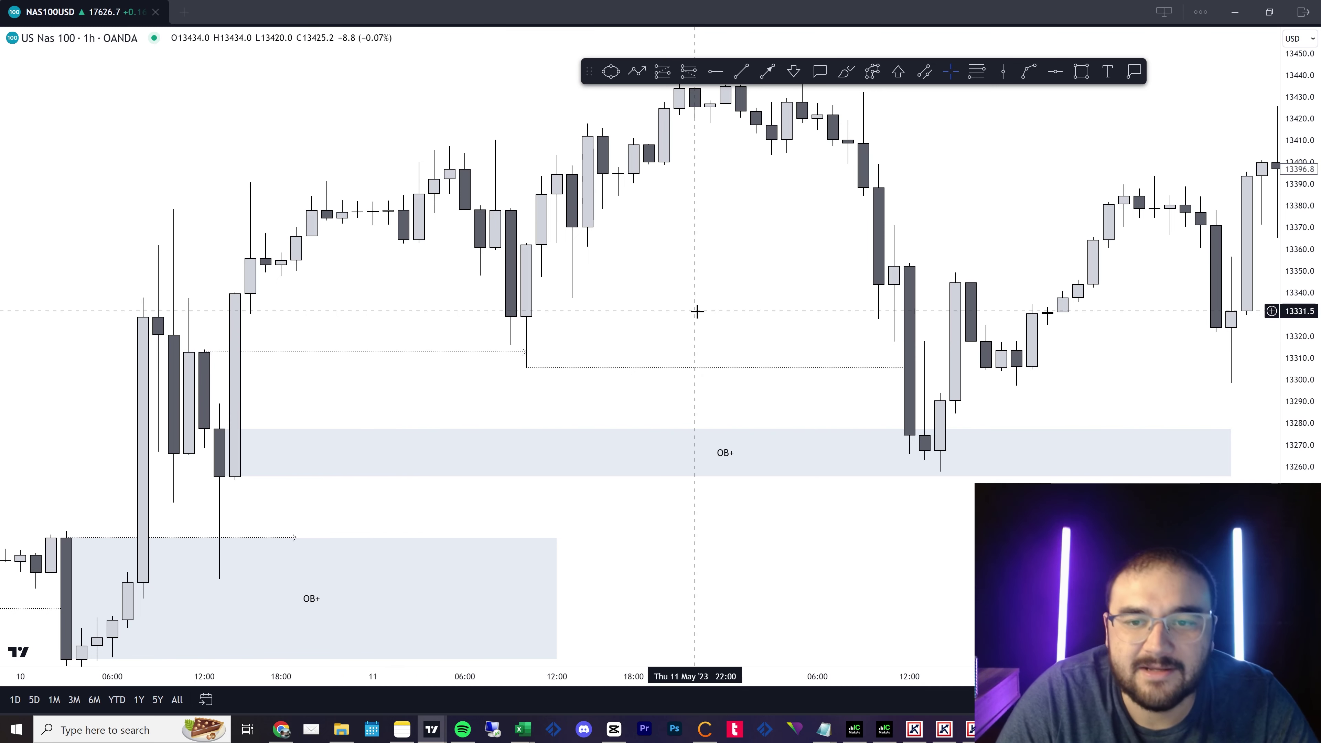
Add a callout reading "Liquidity Sweep" above the horizontal line drawn from the 11 May 10:00 low.
drag(758, 288, 717, 284)
click(820, 72)
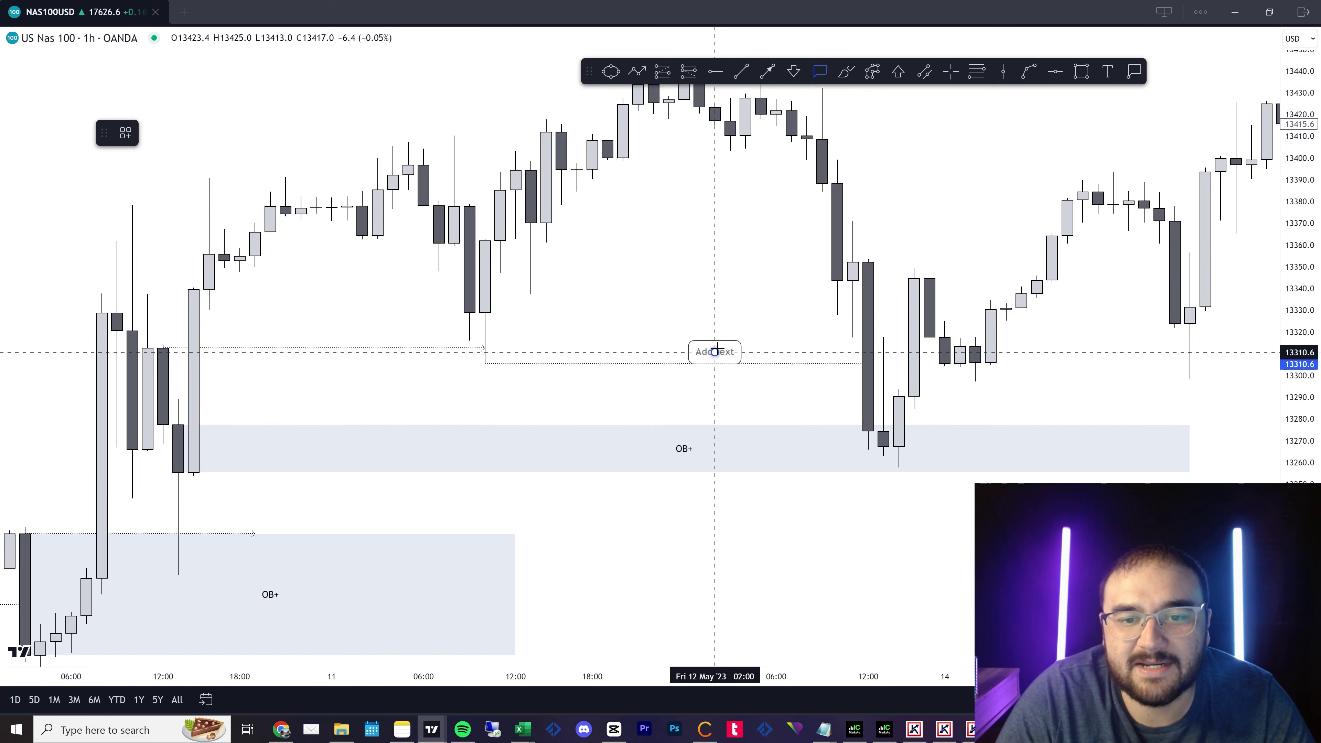
click(715, 351)
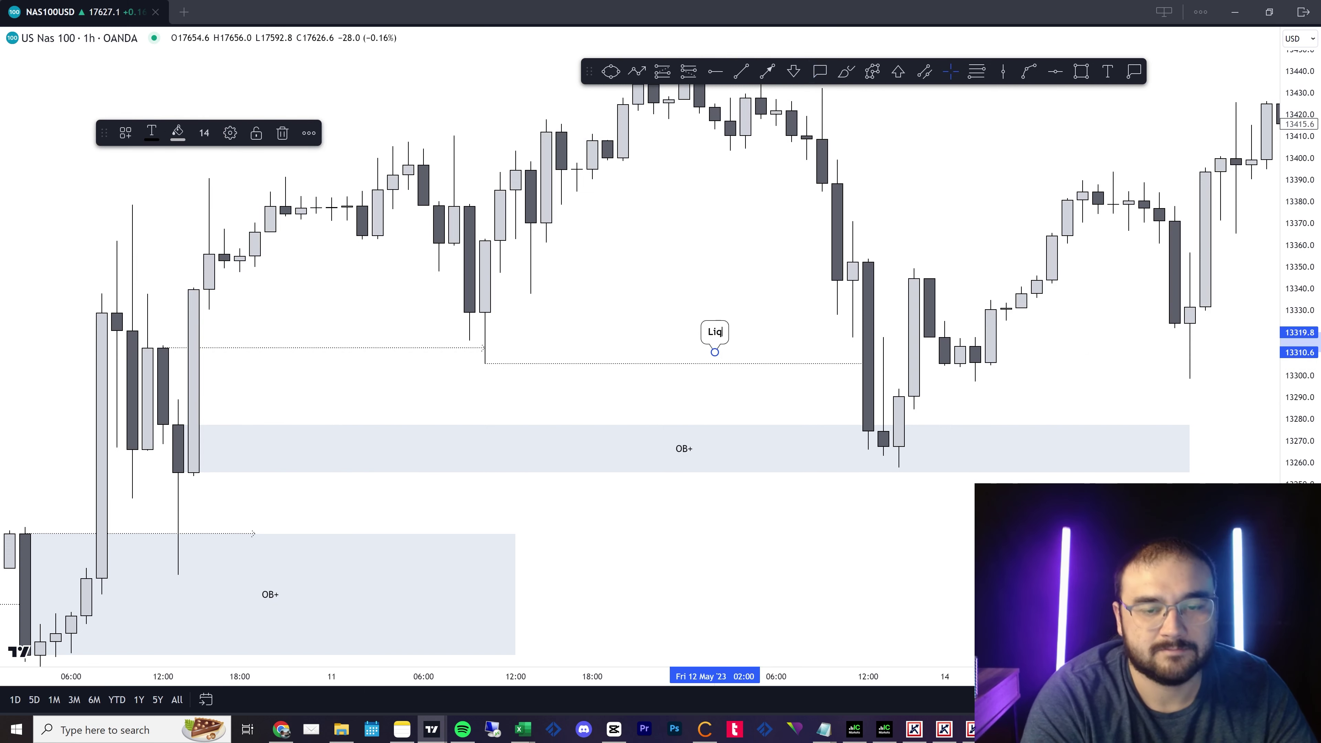
text(Liquidity Sweep)
click(719, 254)
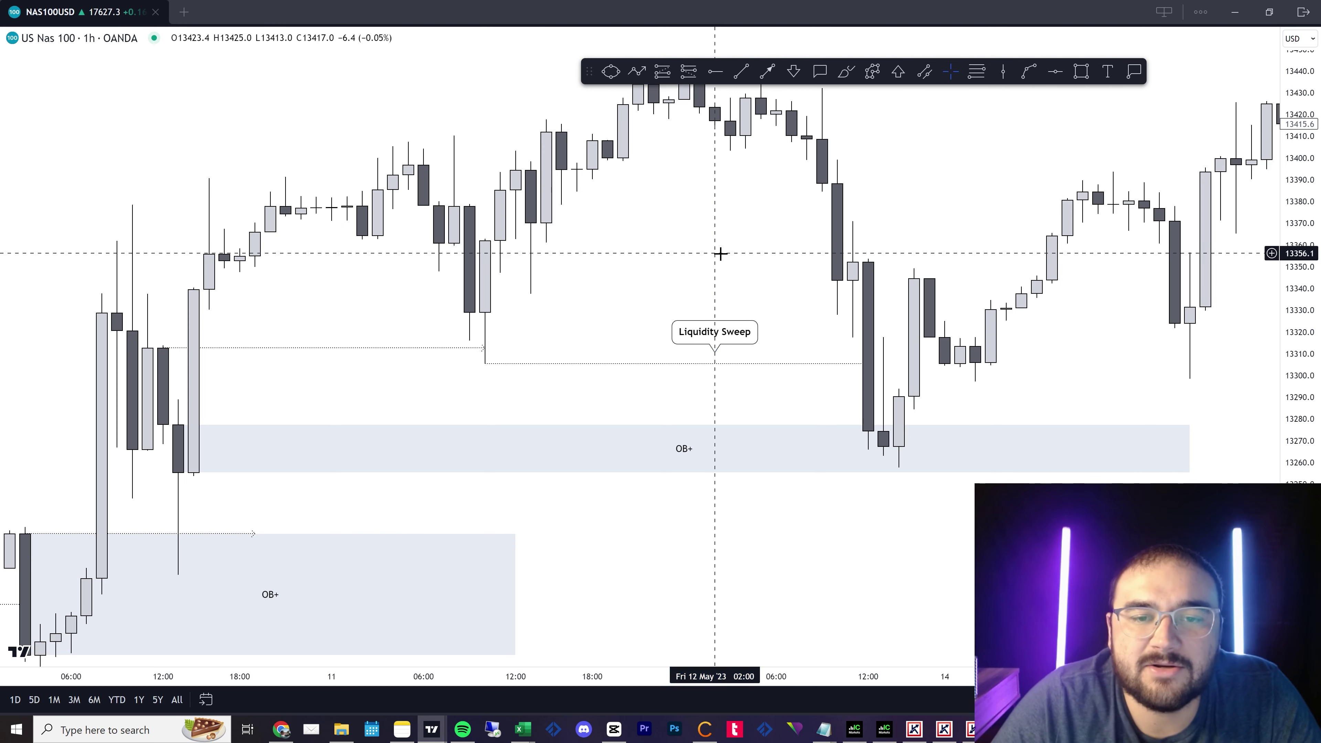
Place a long position at the 11 May 10:00 candle's close, with its stop just below the low and target near 13455.
click(663, 72)
click(484, 241)
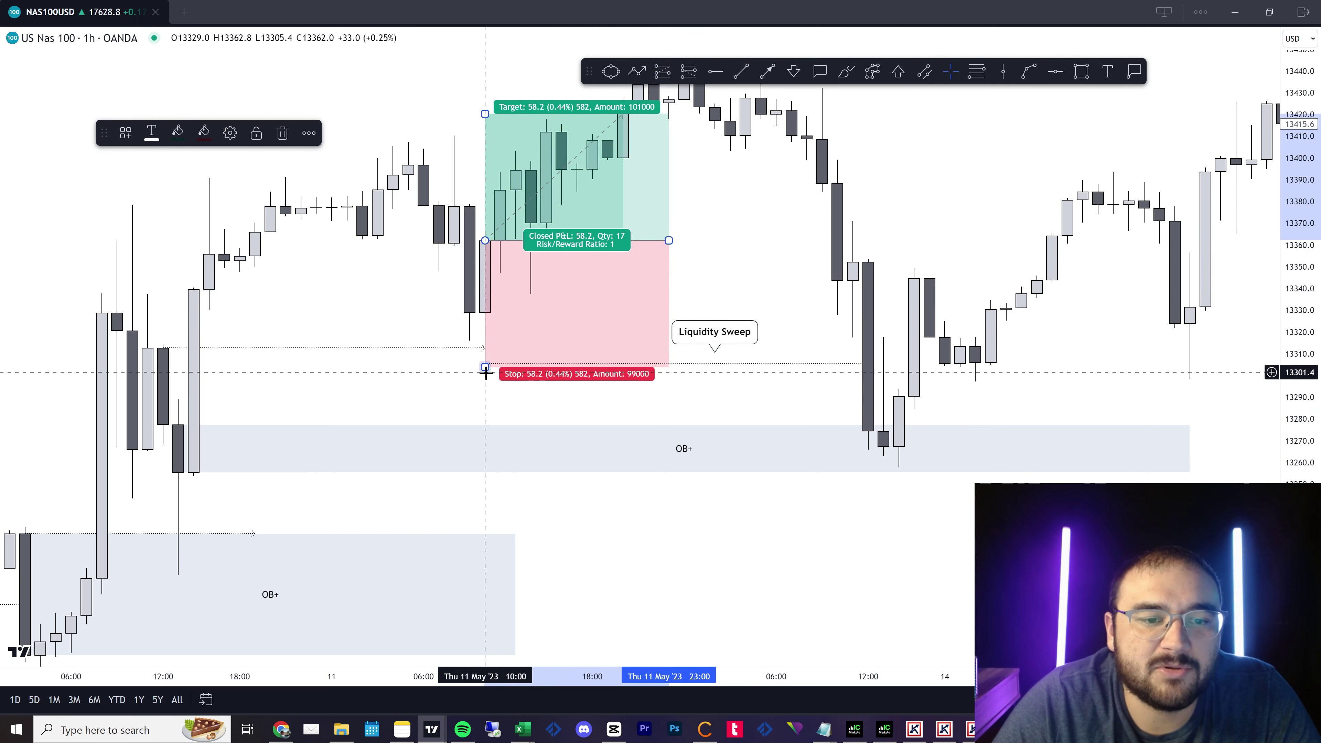
click(458, 380)
drag(434, 384, 434, 385)
click(491, 133)
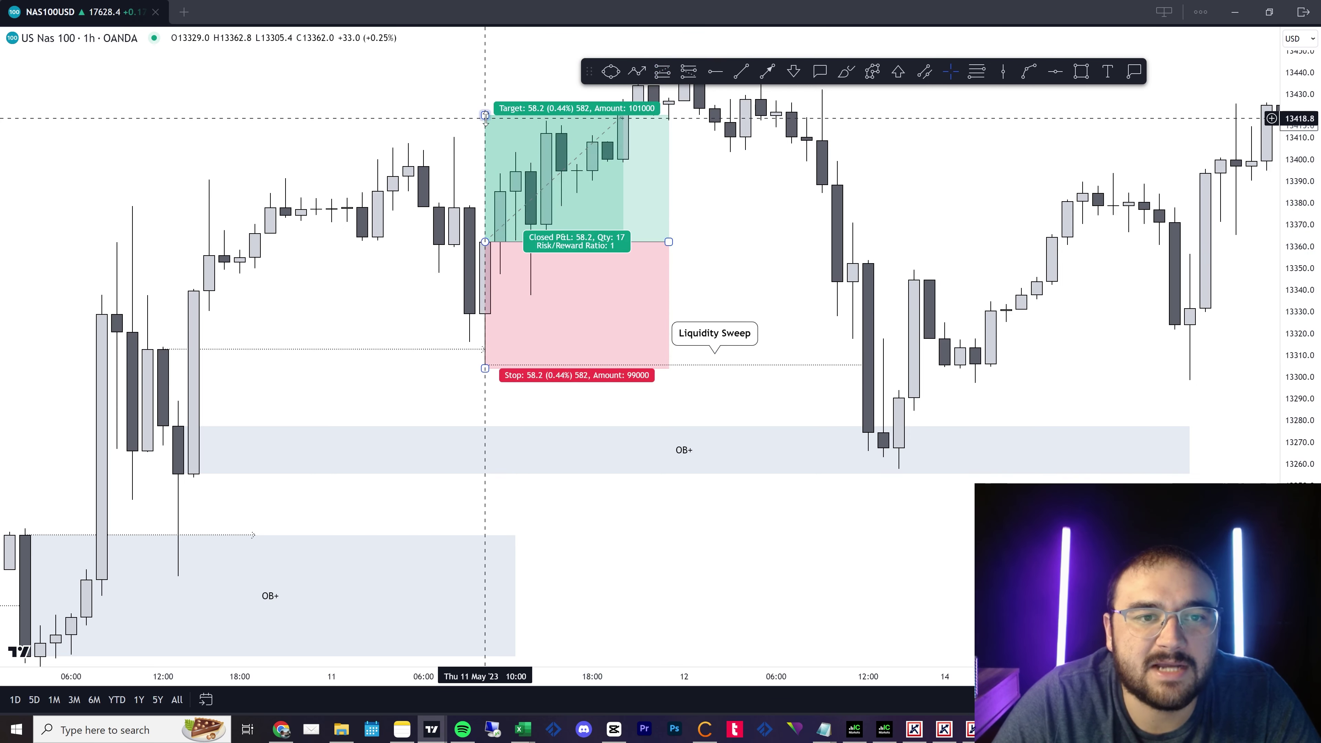
drag(485, 115, 485, 40)
click(470, 370)
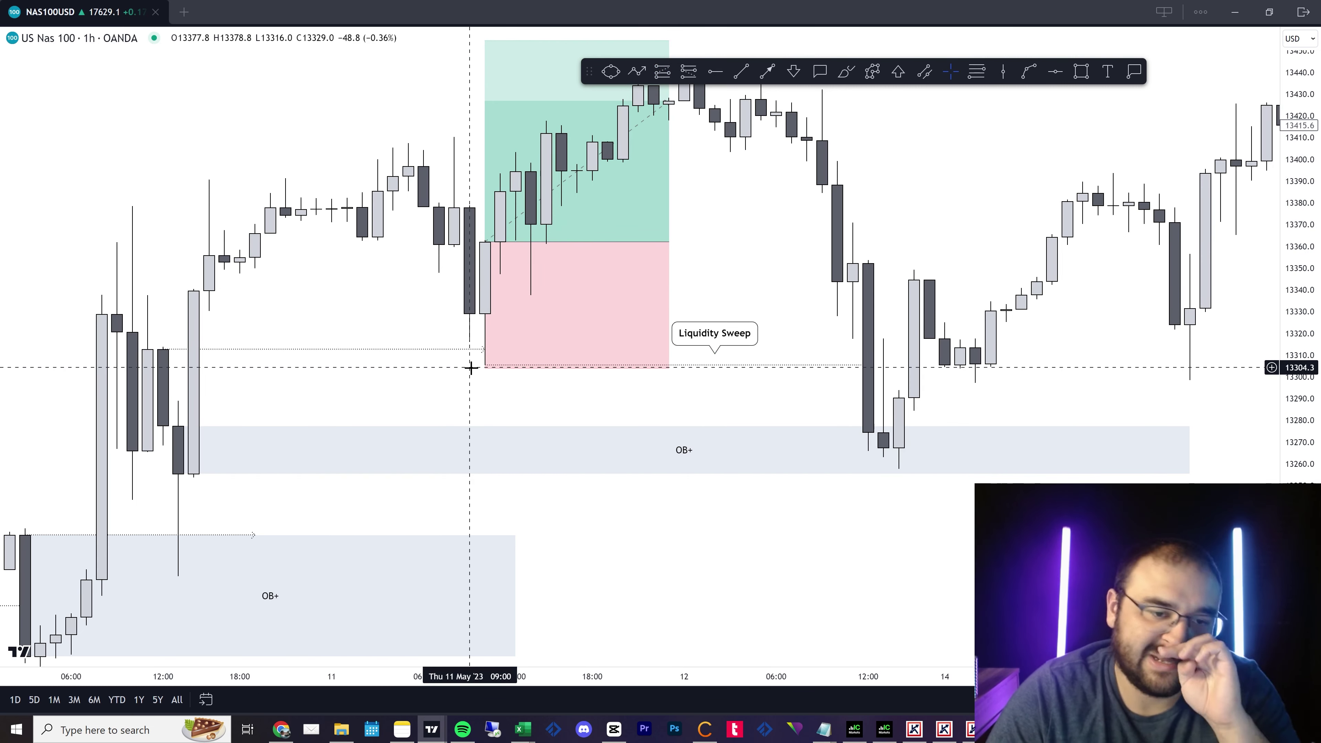
Widen the long position to about 12 May 12:00, and delete it from the chart.
drag(669, 241, 868, 256)
drag(983, 191, 973, 194)
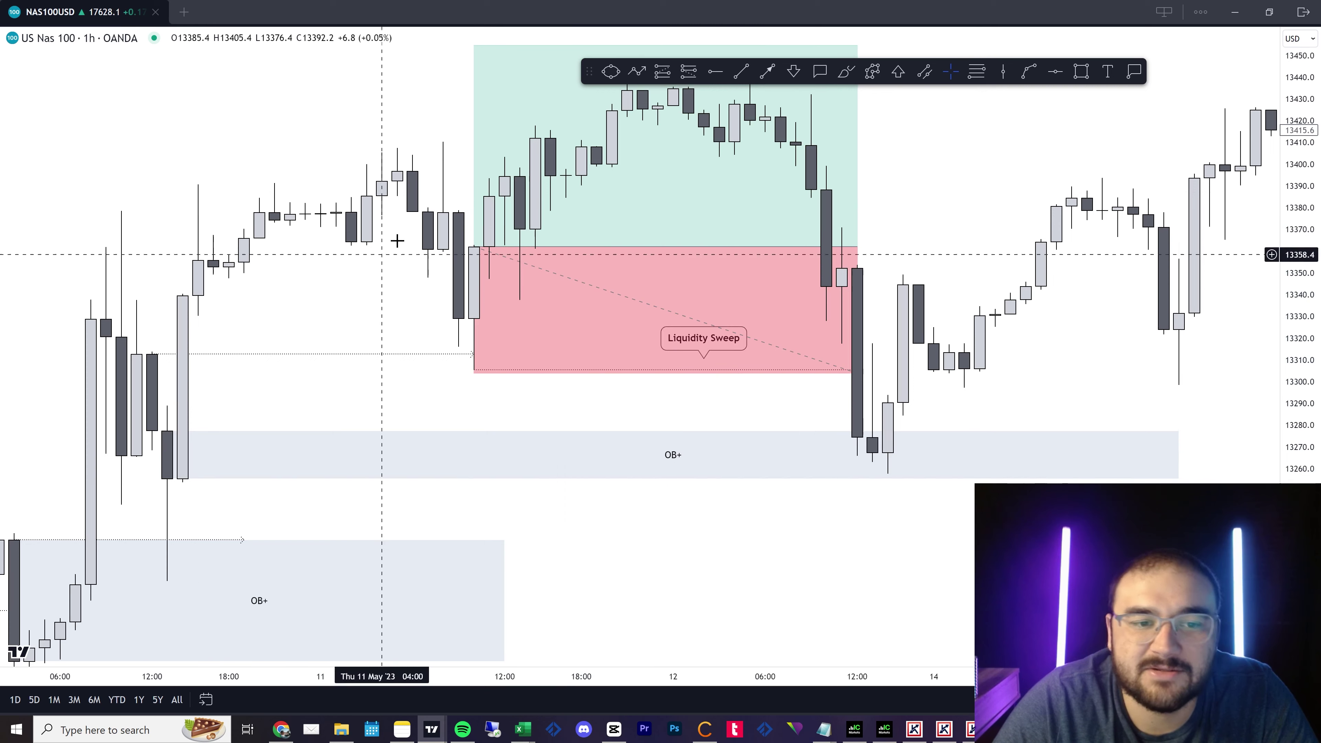
click(598, 269)
key(Delete)
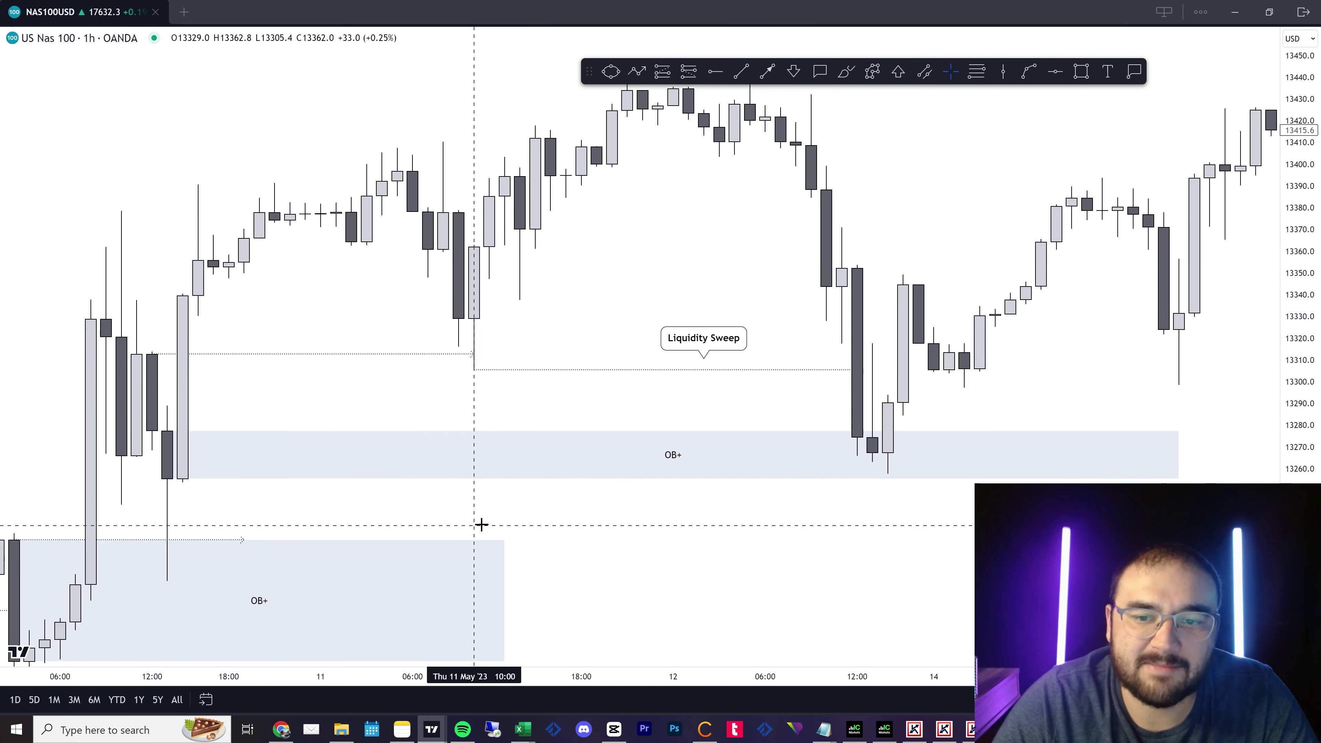
click(873, 478)
click(874, 487)
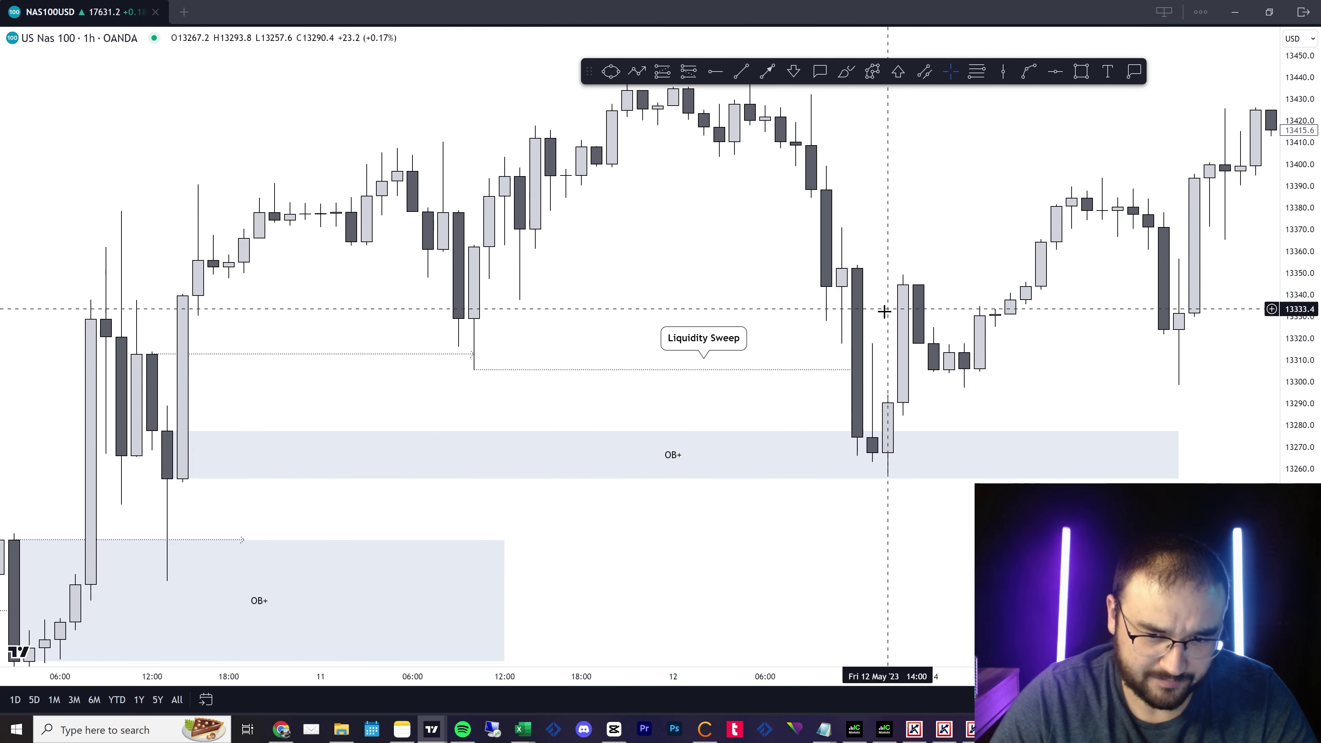
click(863, 373)
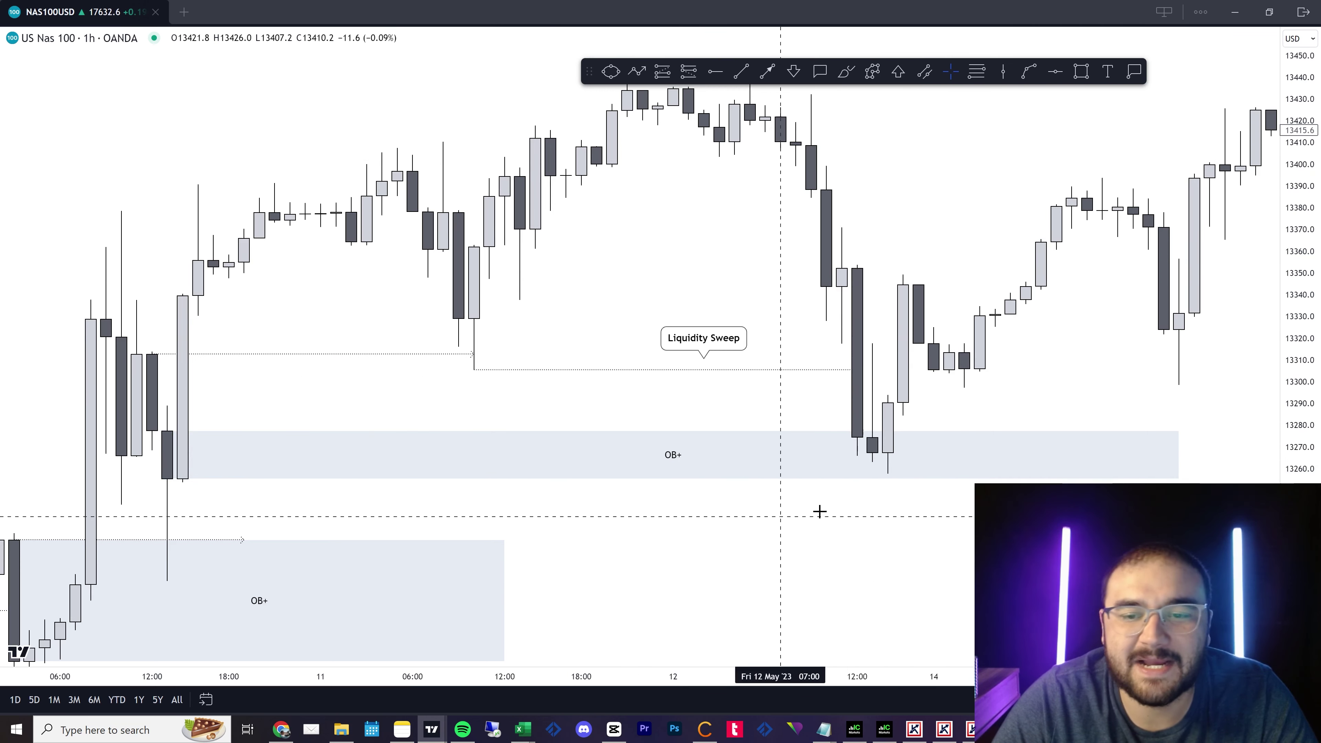
scroll(932, 203, down, 2)
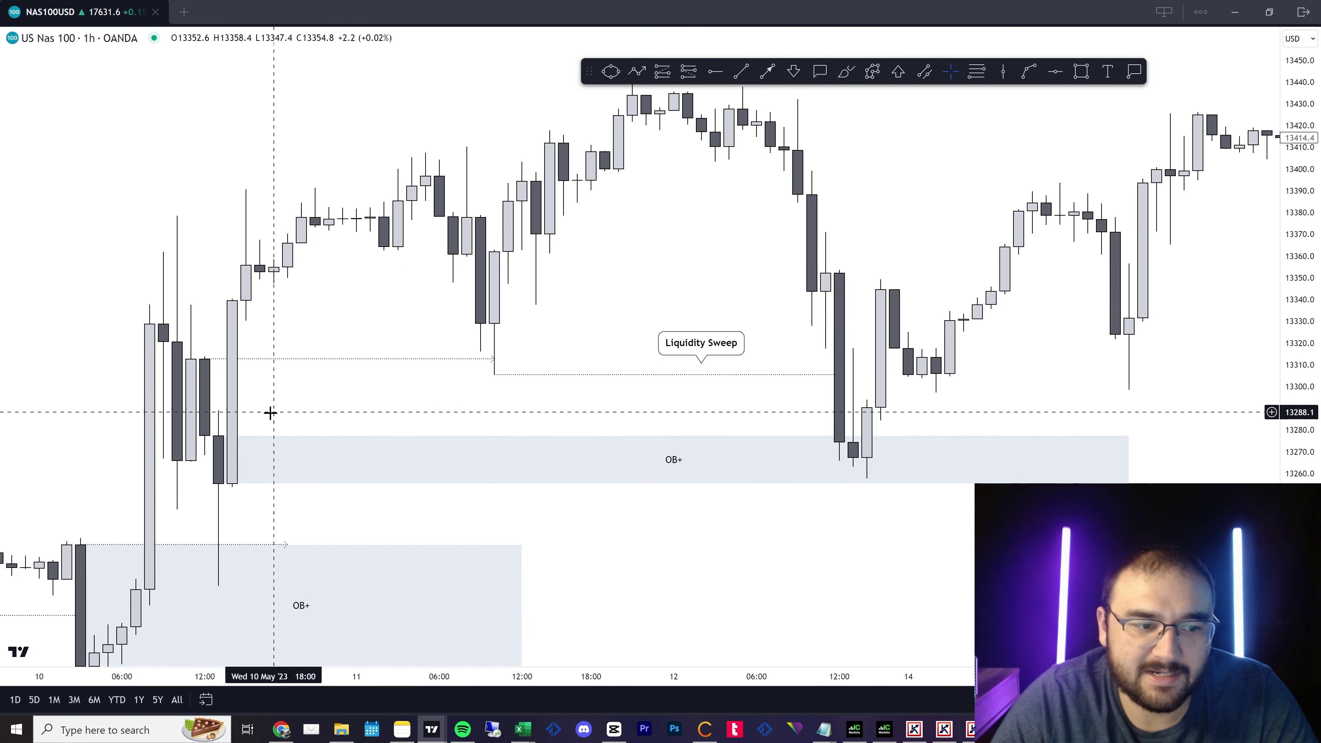
Draw a zone rectangle from 12 May 14:00 to 15 May 09:00, between 13317.6 and 13293.8.
scroll(565, 525, up, 2)
drag(909, 564, 864, 564)
drag(799, 123, 637, 165)
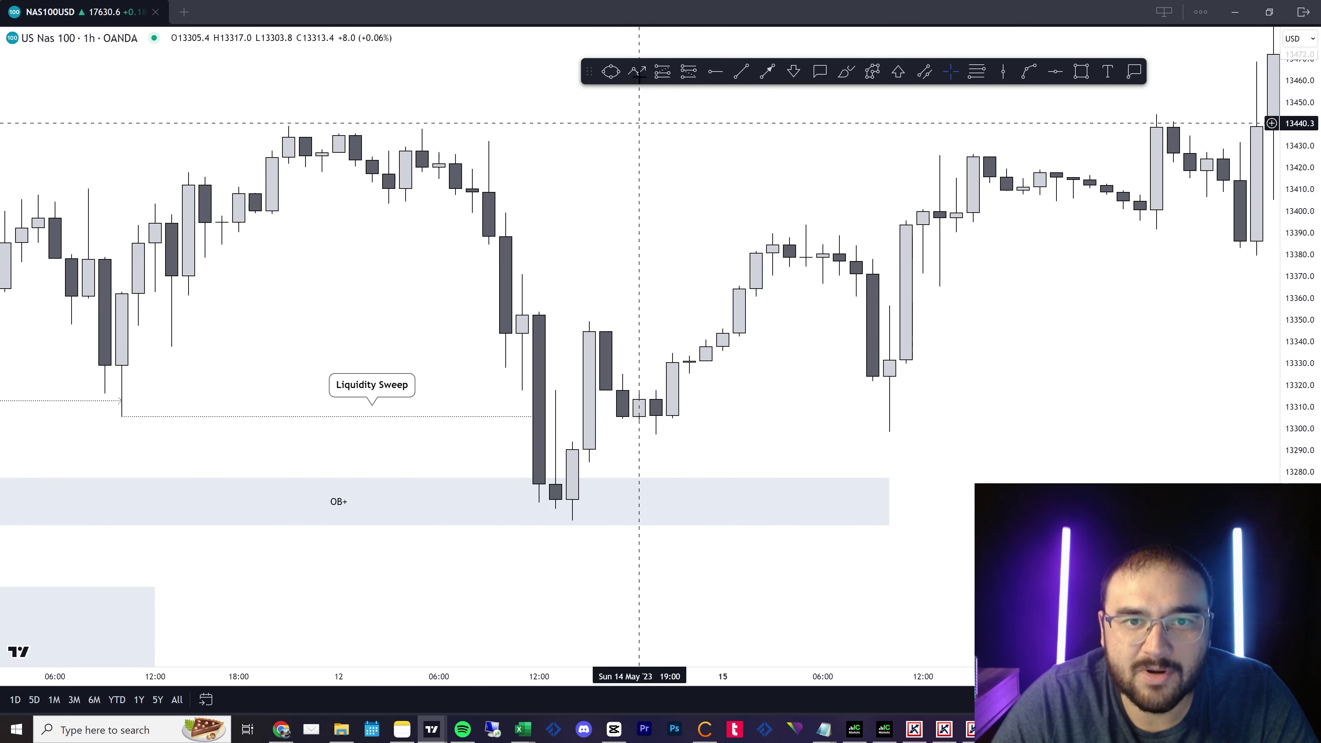
click(1081, 71)
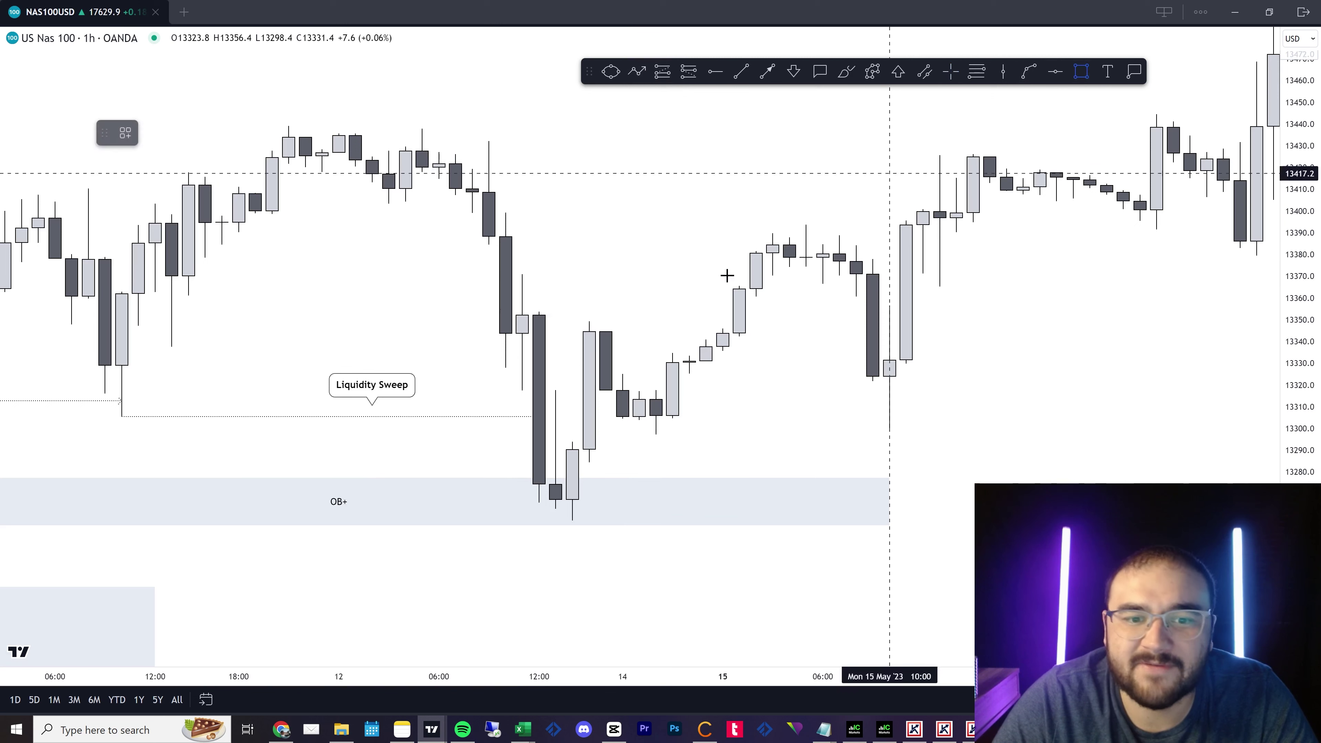
click(606, 390)
click(573, 442)
drag(606, 416, 872, 417)
click(1045, 435)
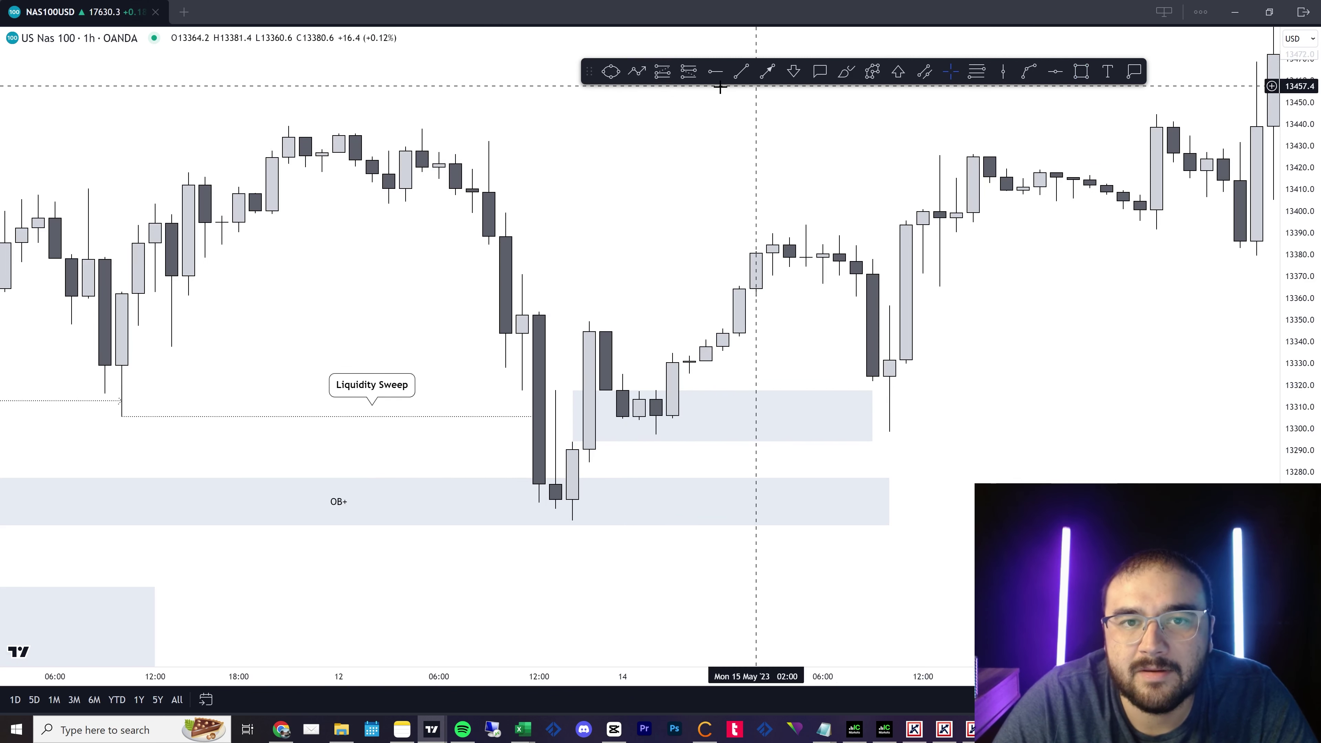
Place a long position at the 12 May 16:00 candle's close of 13317.6, with stop near 13283.4 and target near 13439.
click(663, 71)
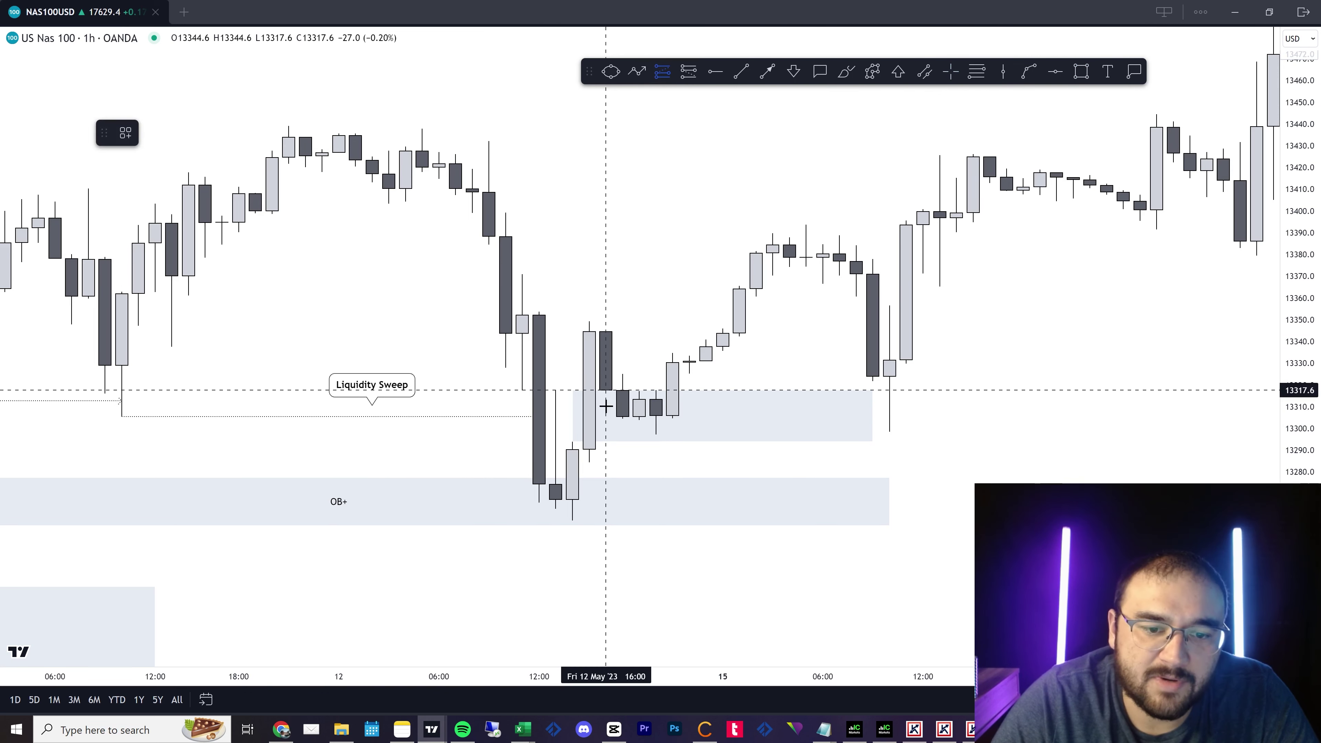
click(606, 390)
drag(605, 489, 608, 464)
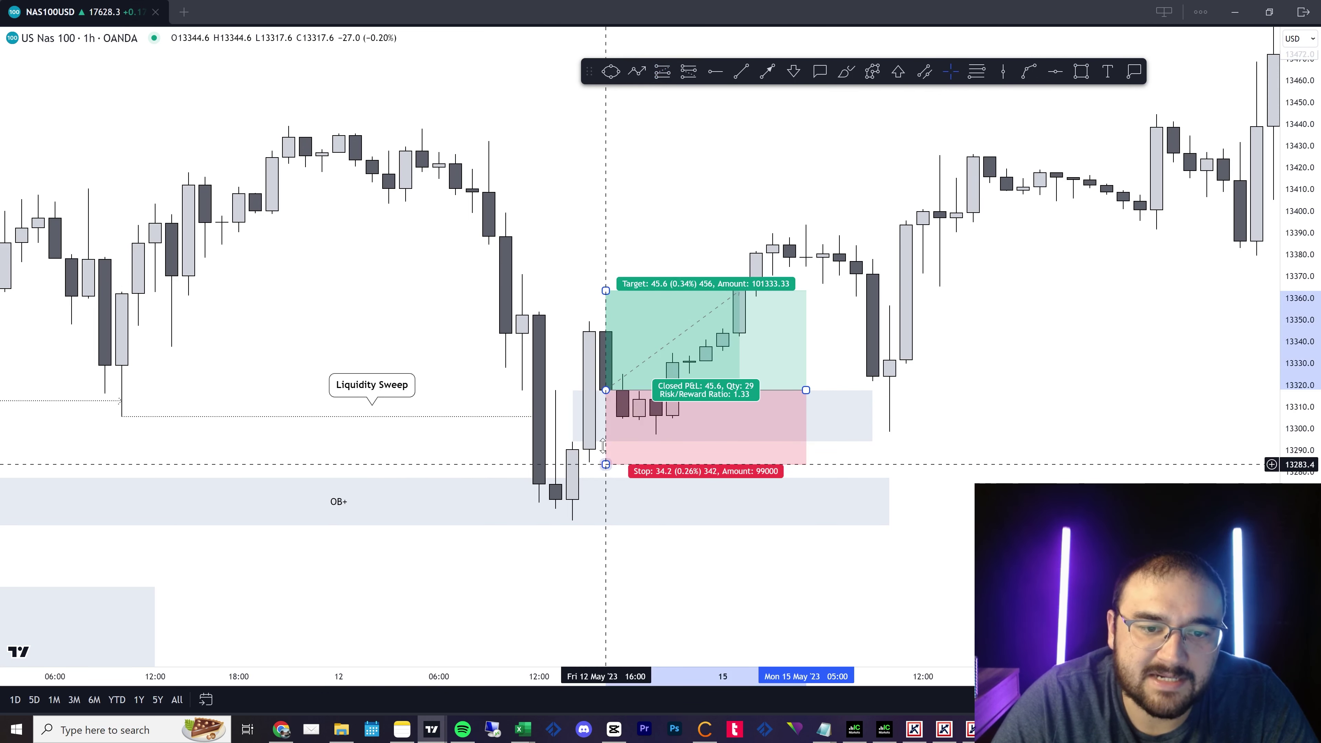
click(556, 333)
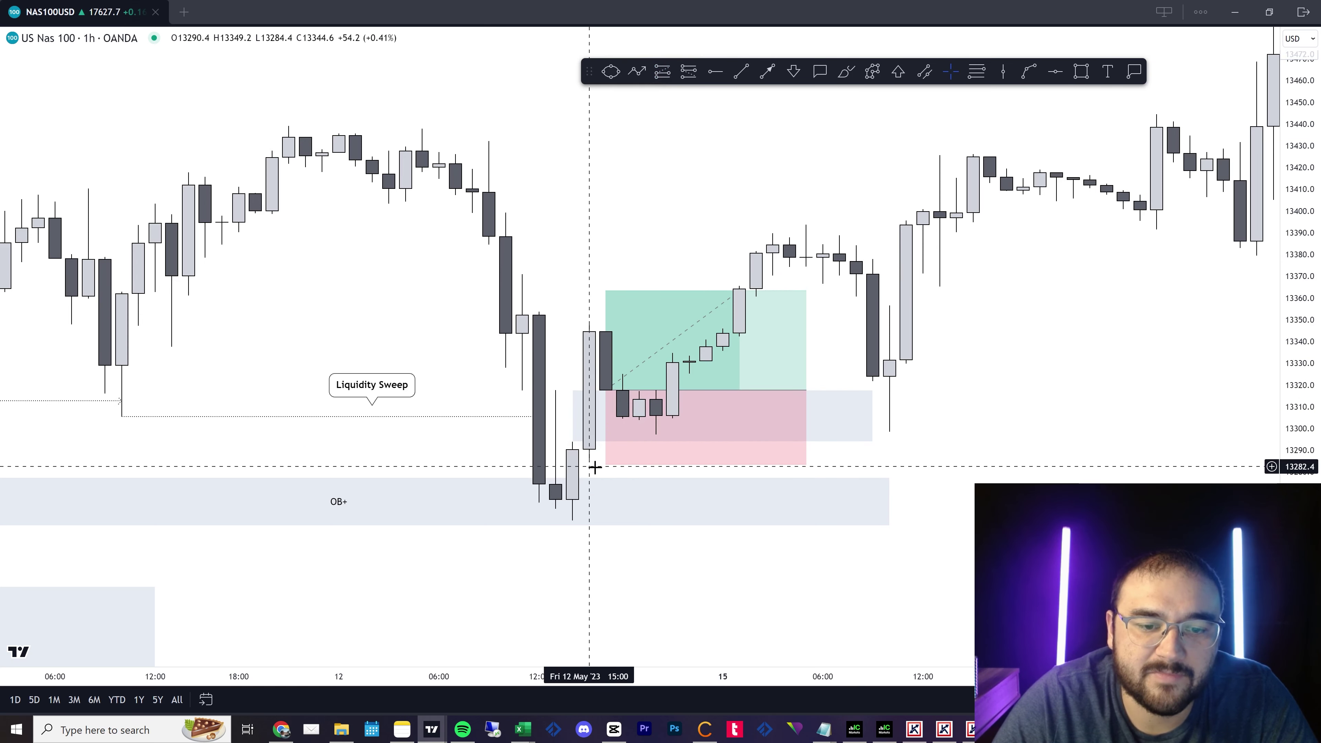
drag(606, 291, 597, 126)
Draw a trend line from the 11 May 21:00 high to the 12 May 05:00 high and label it "$$$$$".
scroll(597, 126, down, 3)
key(alt+t)
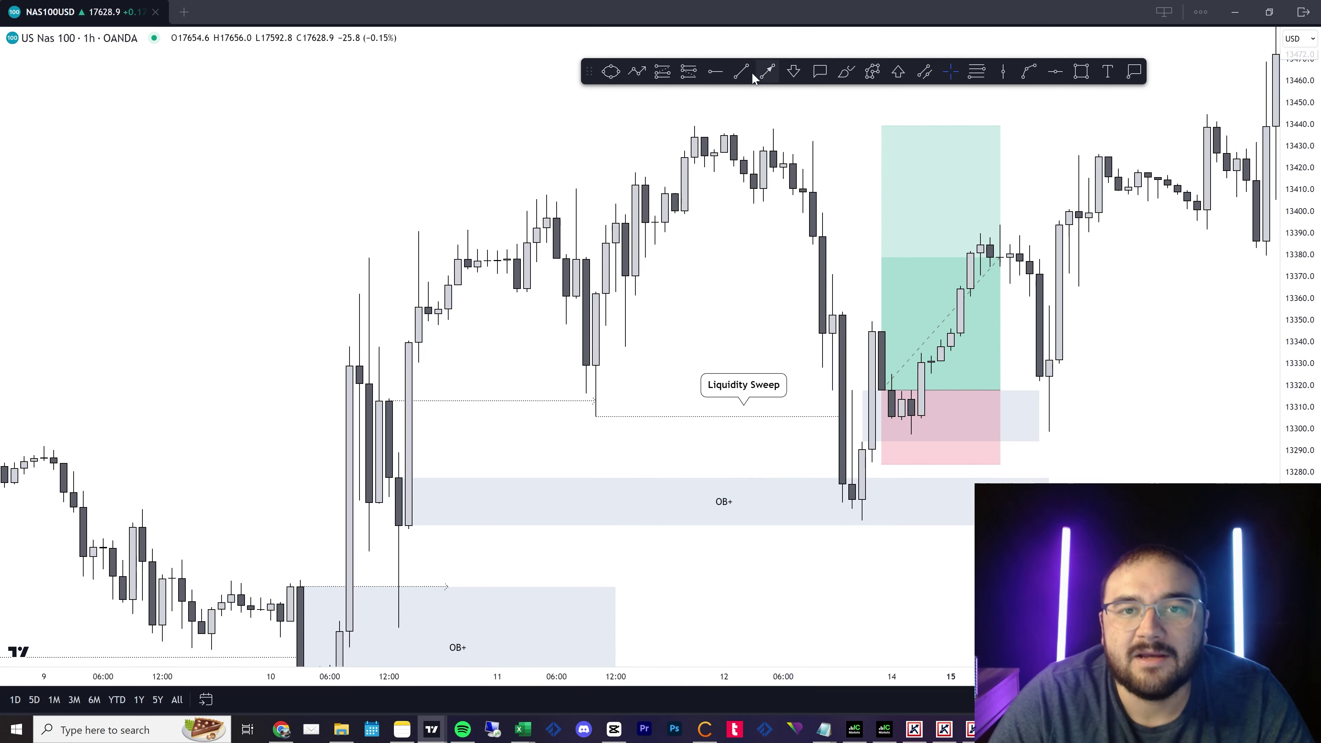
click(694, 126)
click(774, 126)
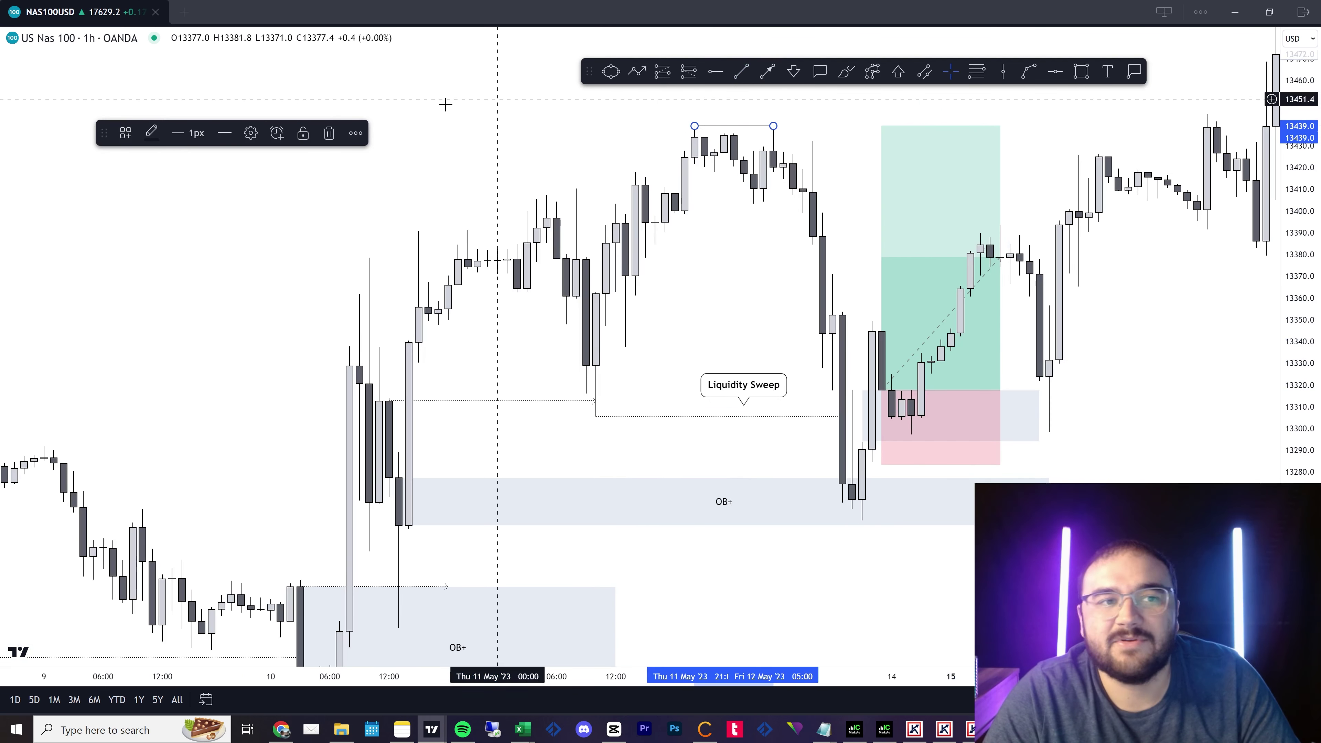
text($$$$$)
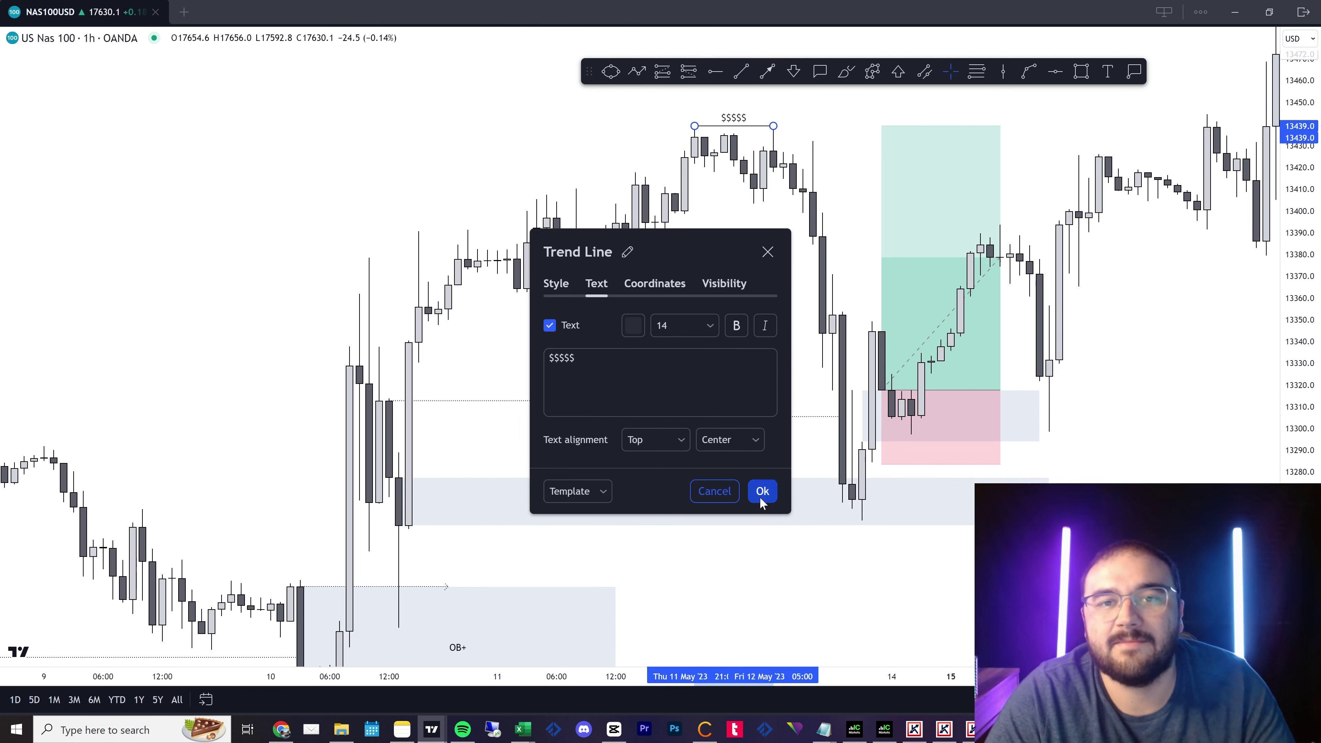
click(762, 491)
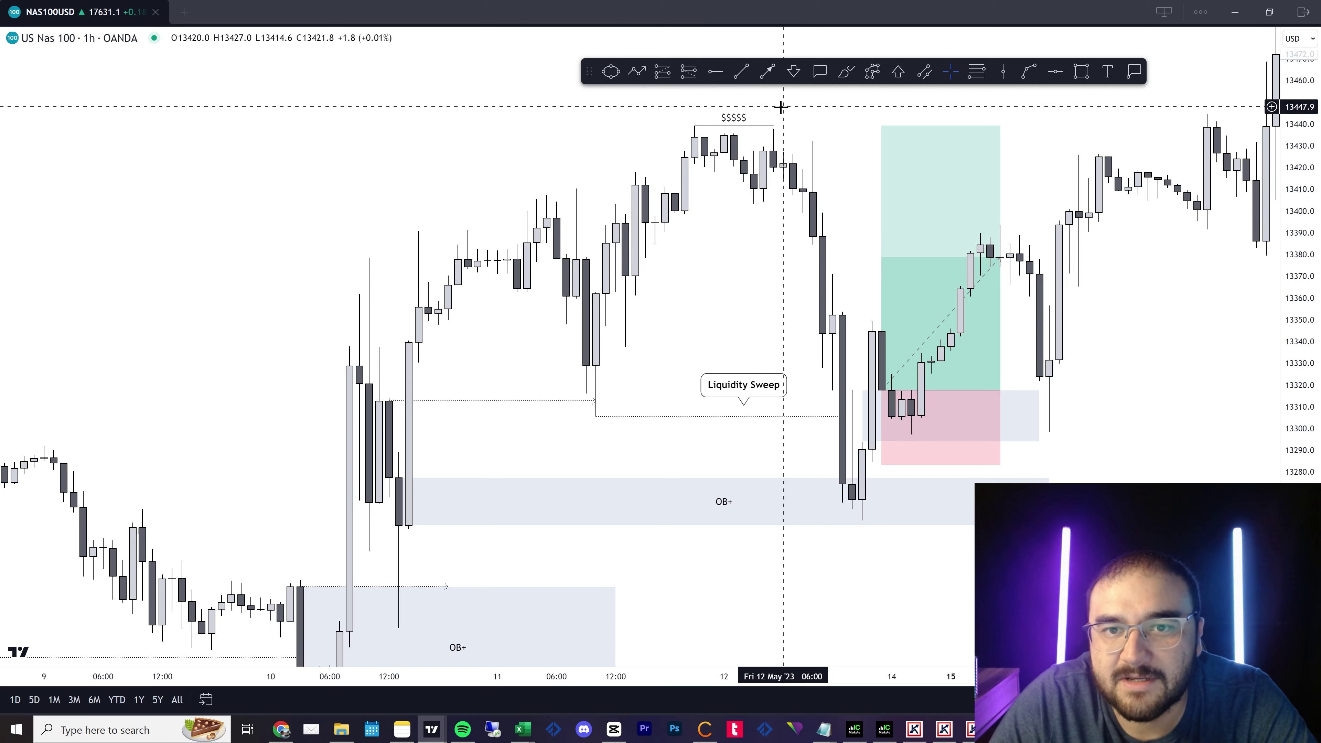
click(765, 128)
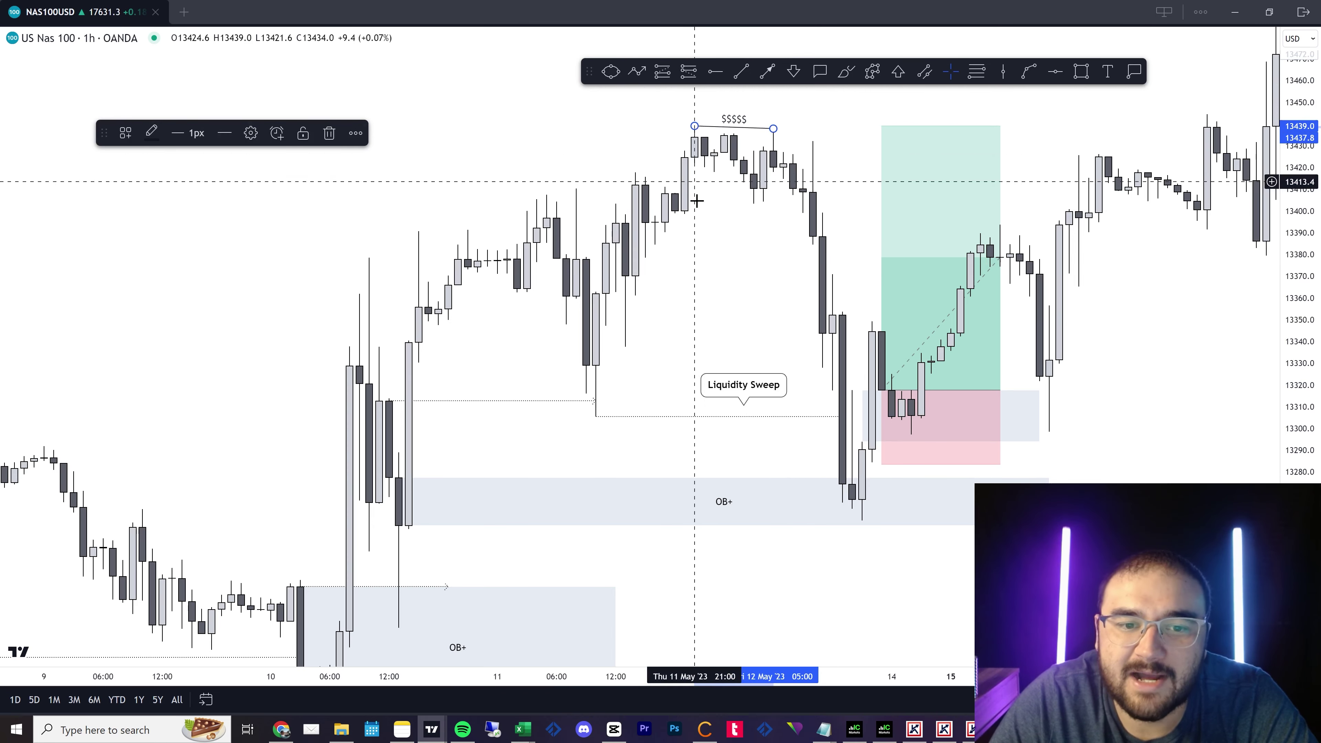
drag(693, 333, 569, 349)
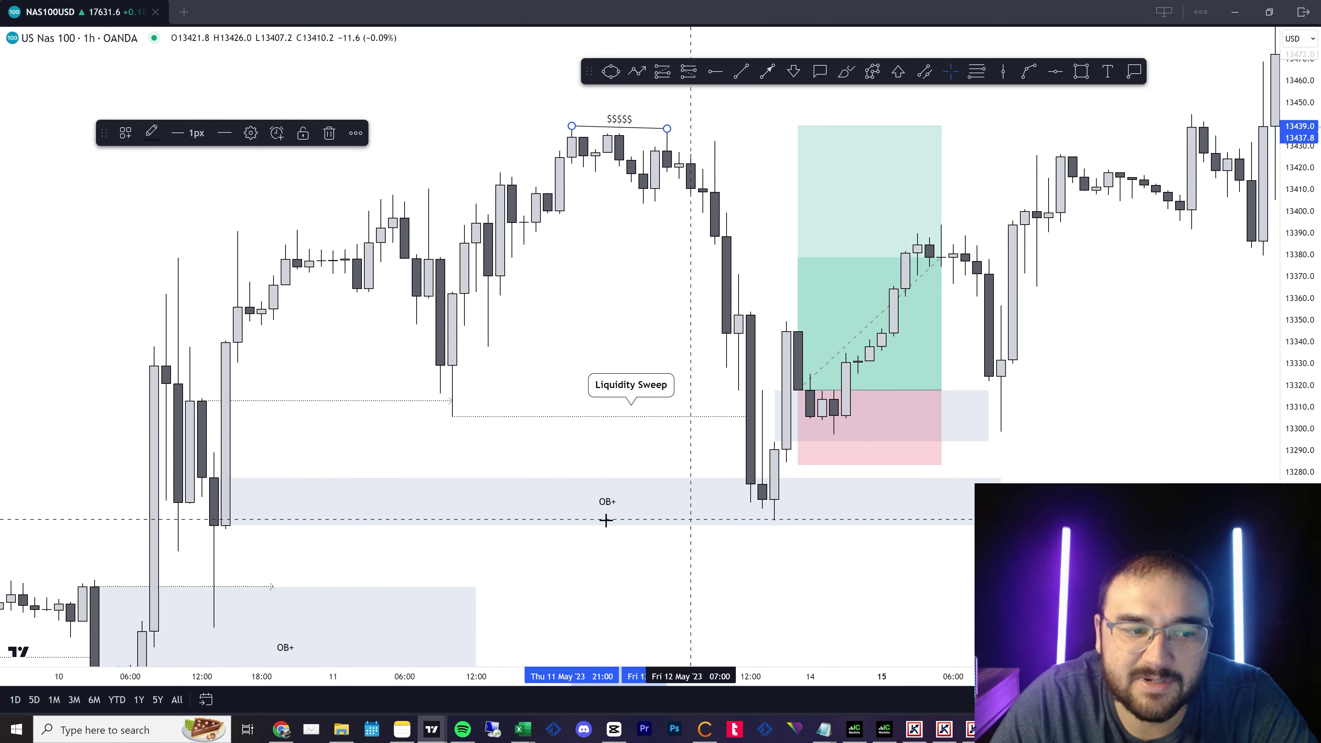
click(624, 315)
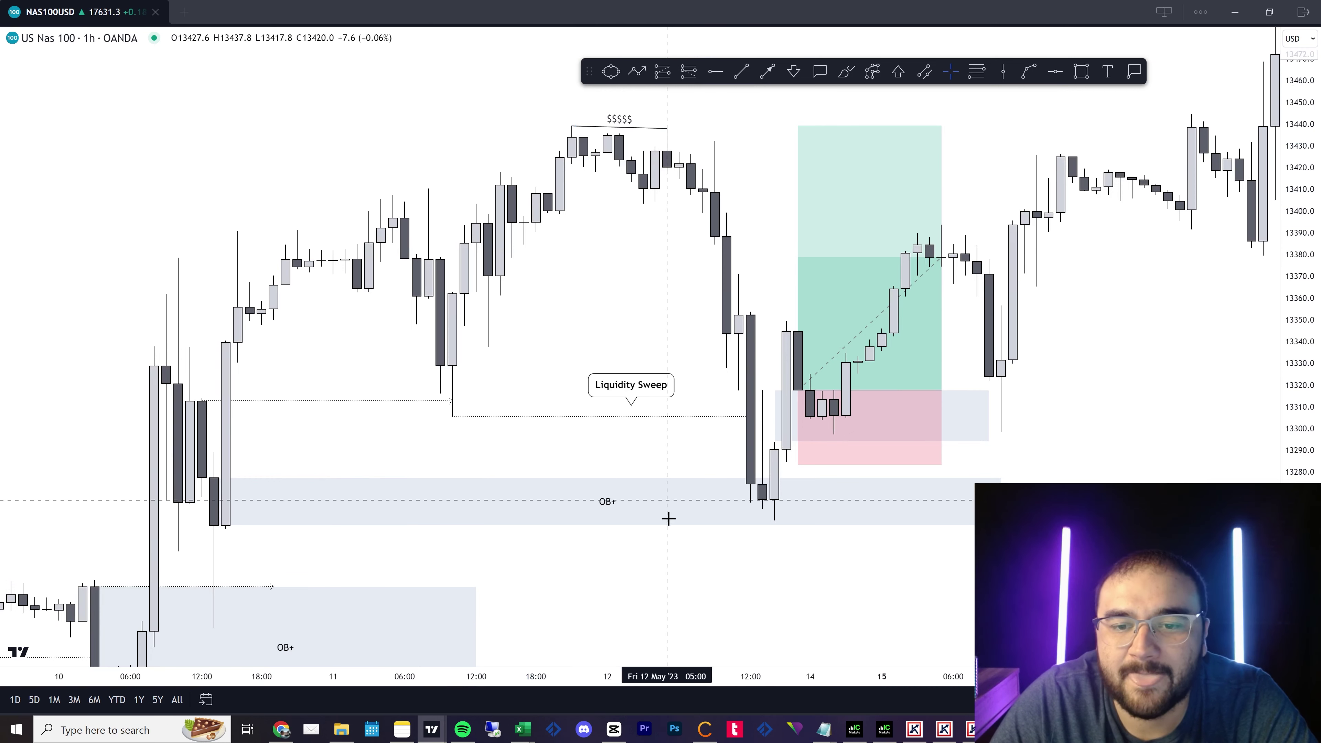
Widen the long position to about 16 May 10:00.
click(809, 398)
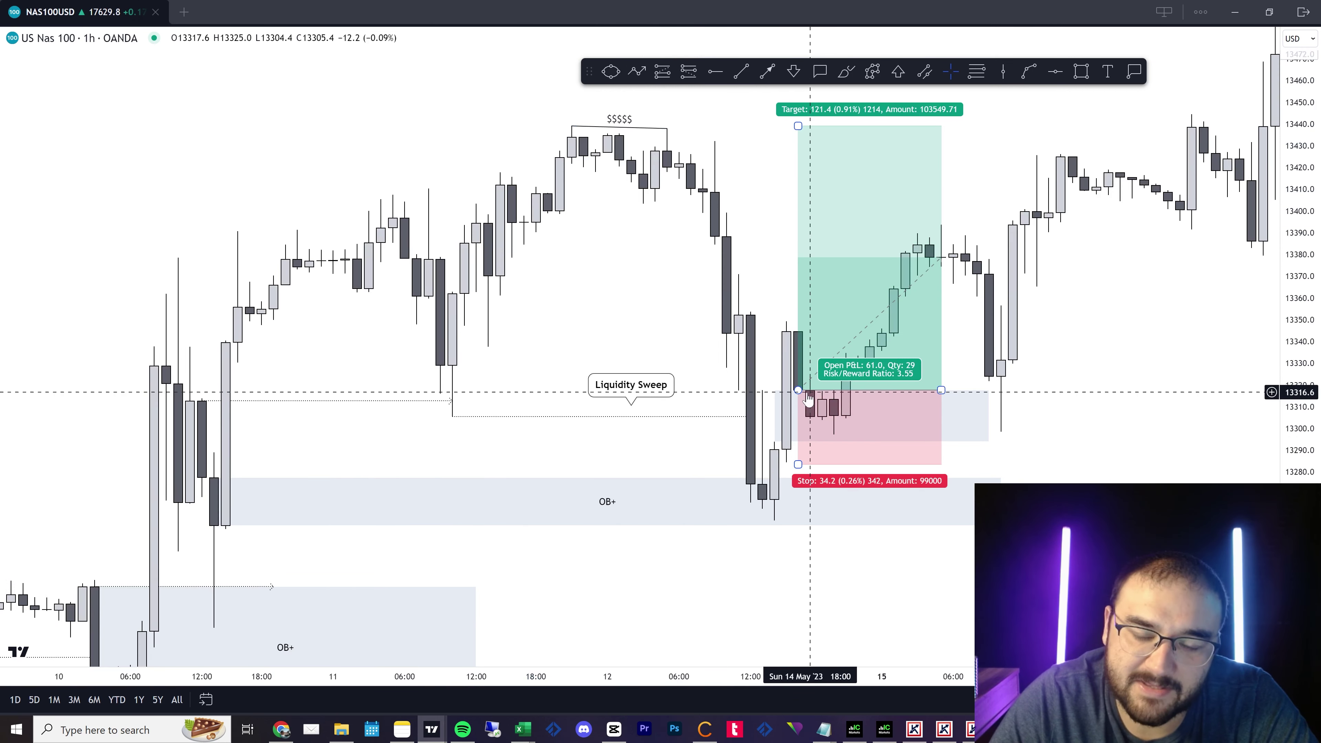
click(795, 432)
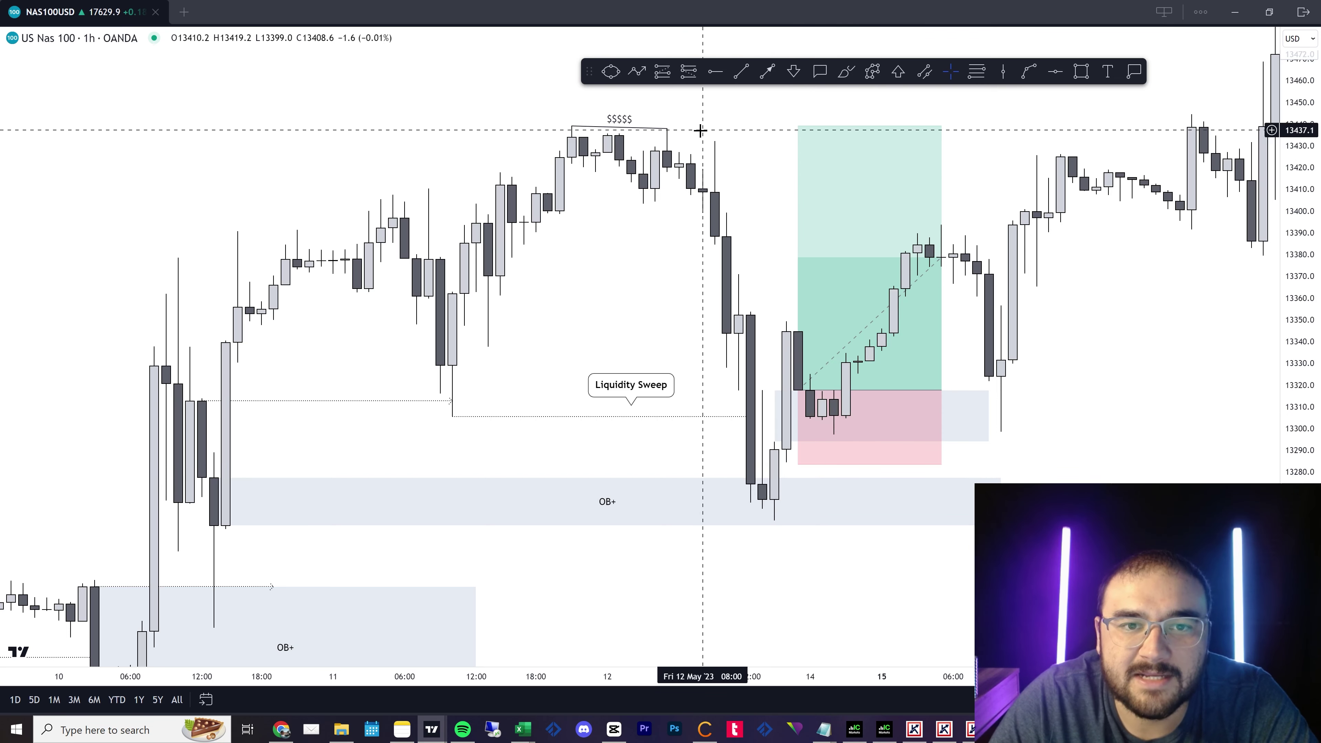
click(926, 399)
drag(941, 390, 1275, 390)
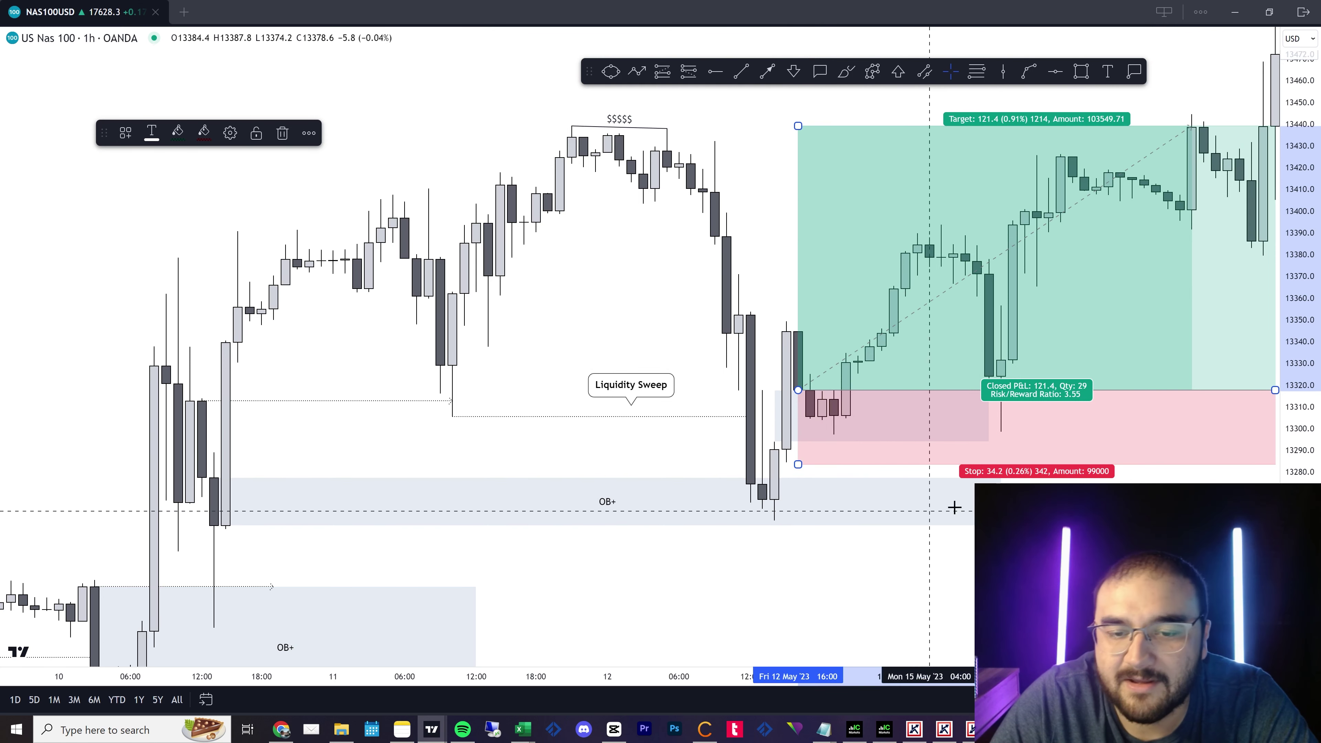
click(1180, 515)
drag(1160, 547, 937, 569)
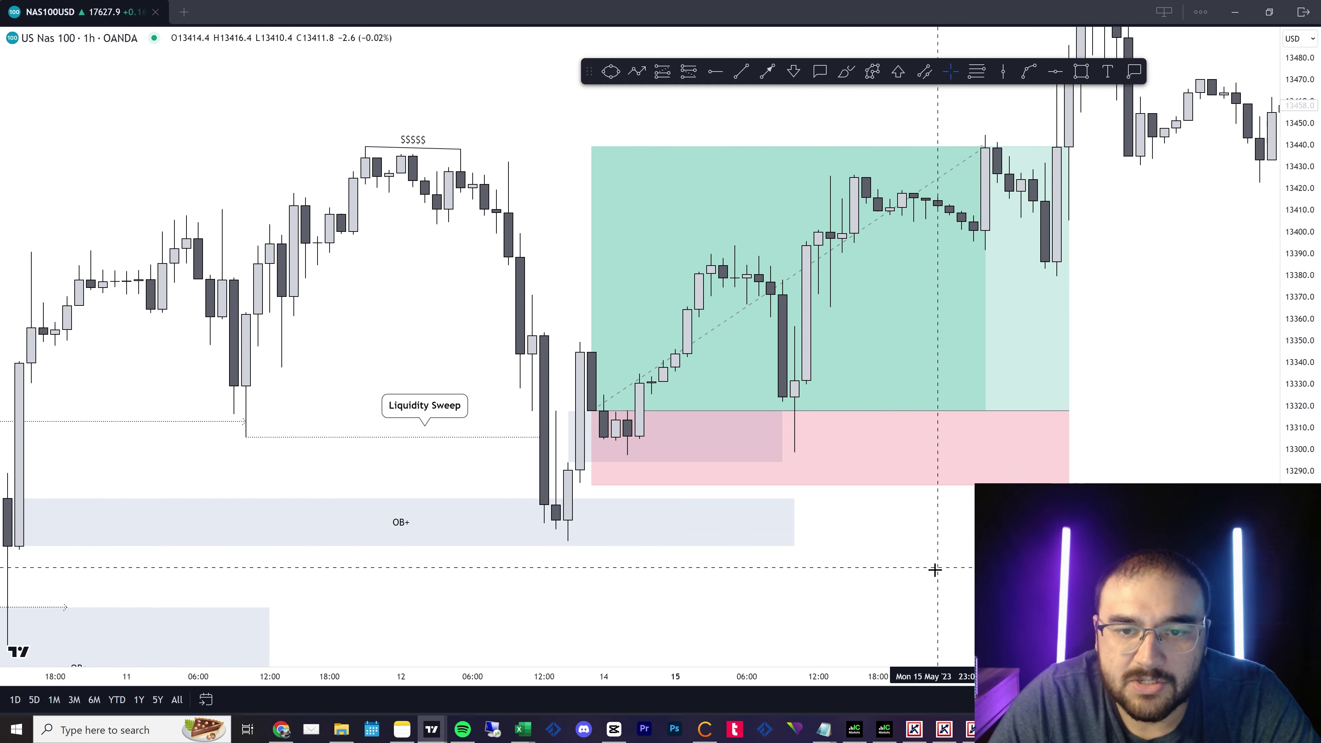
scroll(972, 532, down, 1)
drag(1026, 594, 1002, 607)
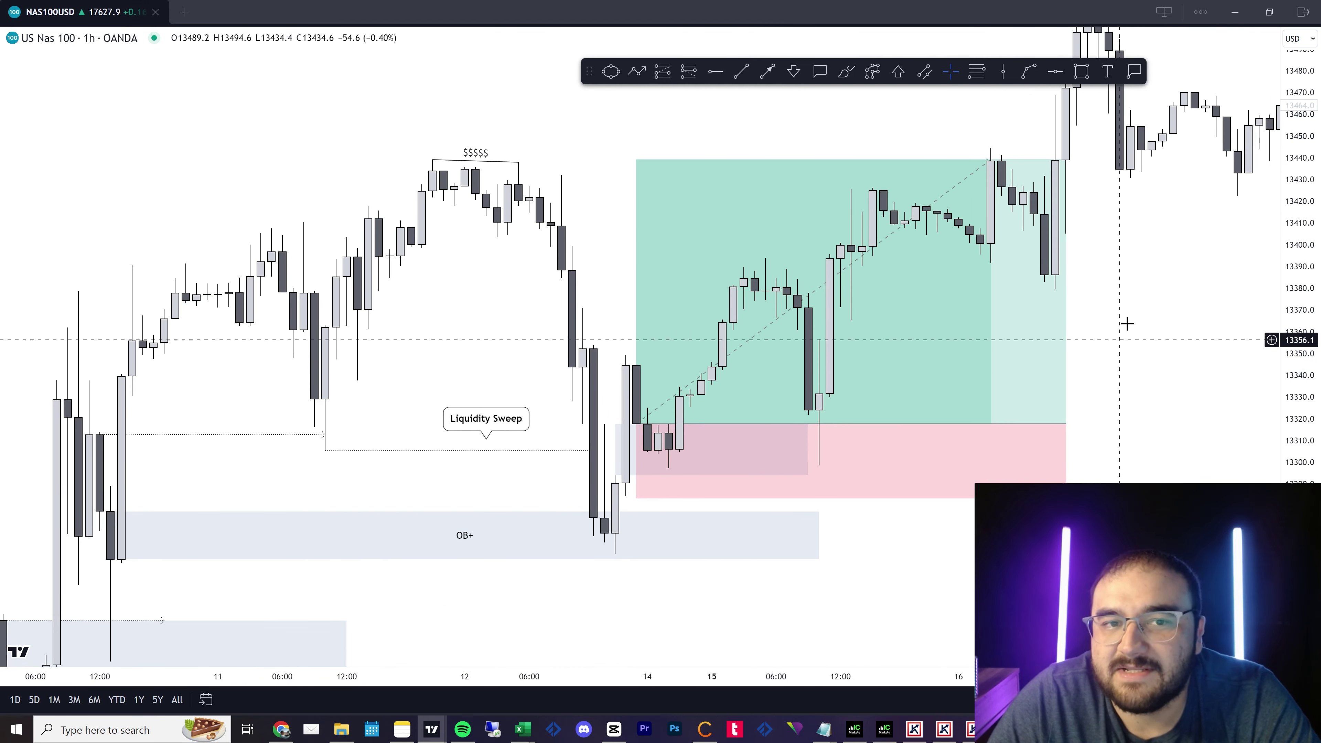
click(1003, 336)
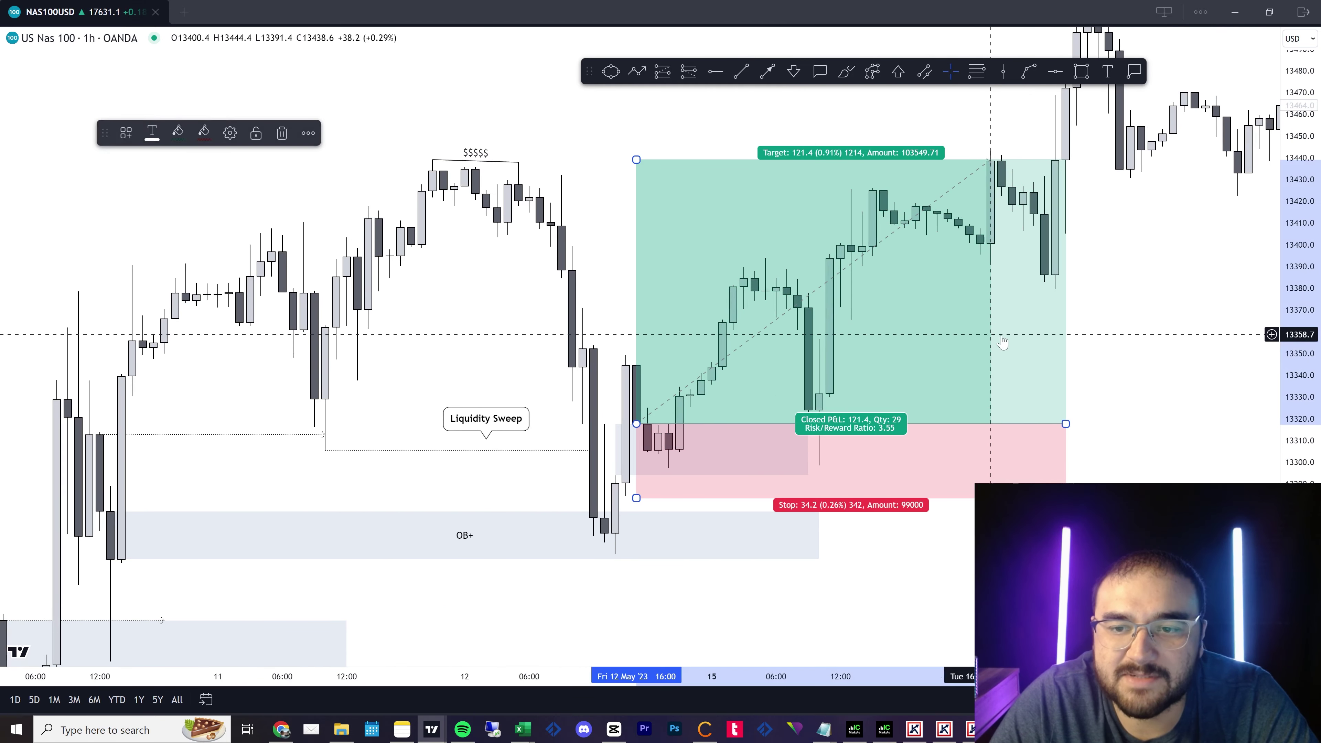
click(1164, 316)
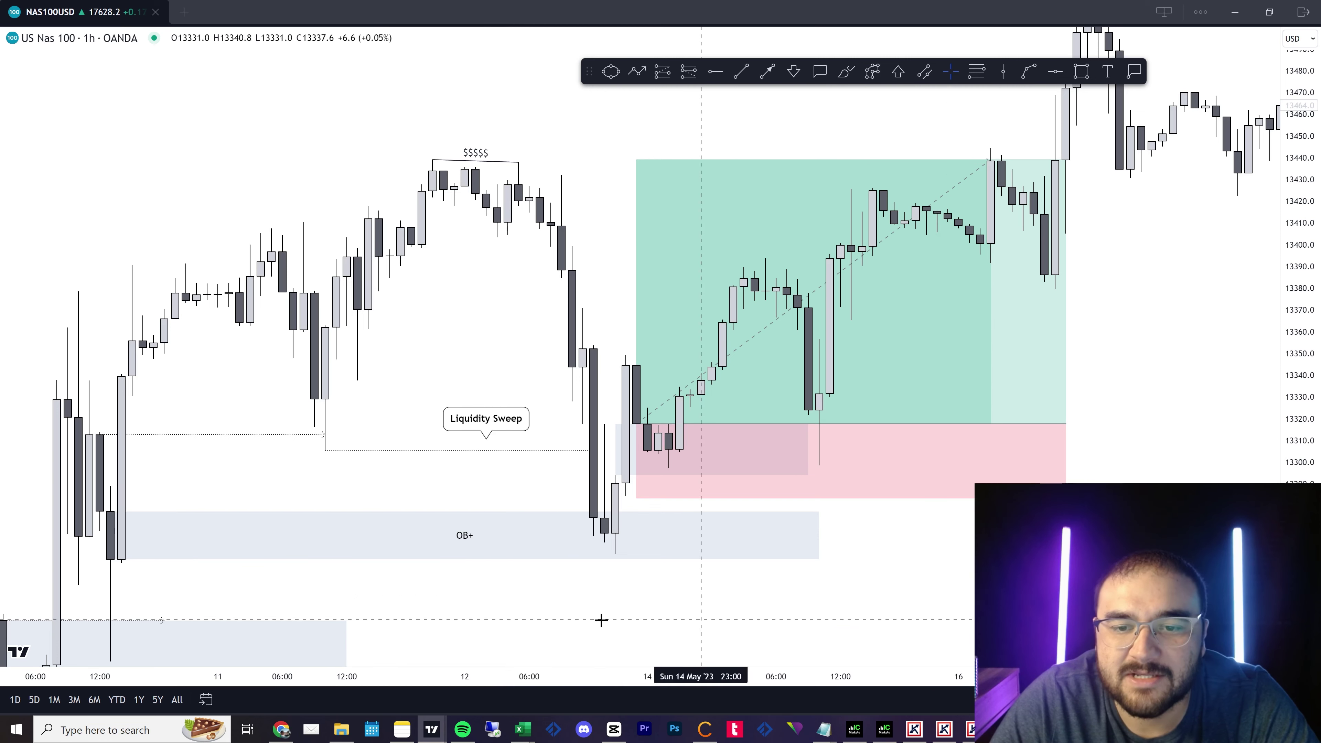
Tighten the long position's stop to 33.2 points, at the 12 May 15:00 candle's low.
click(637, 426)
click(957, 594)
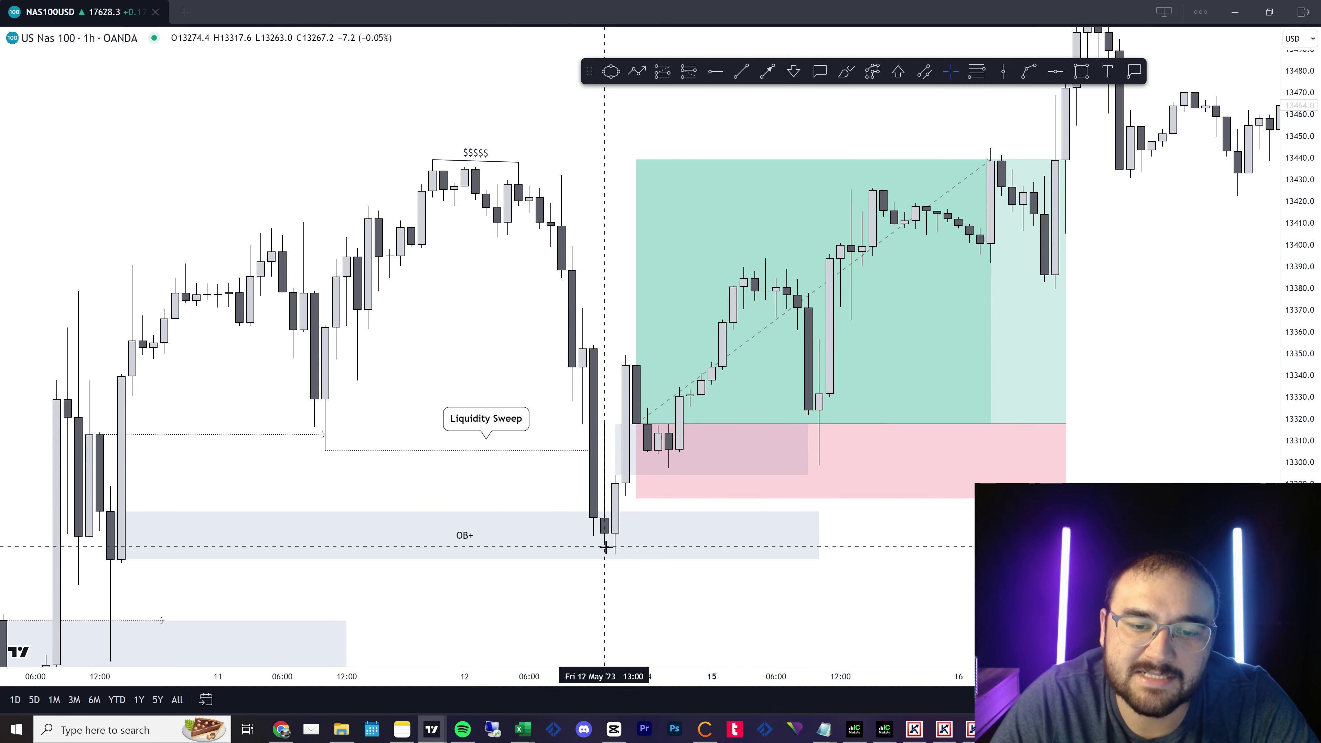
click(637, 425)
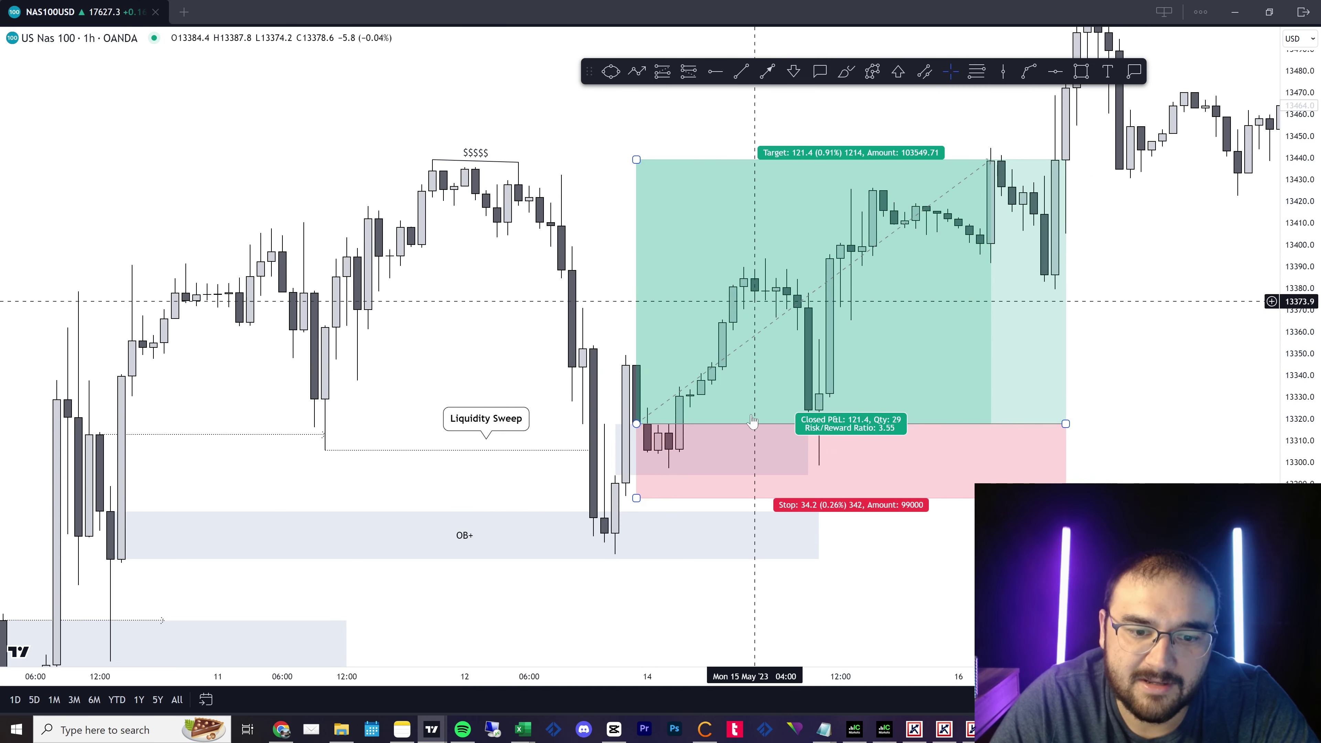
drag(637, 499, 623, 497)
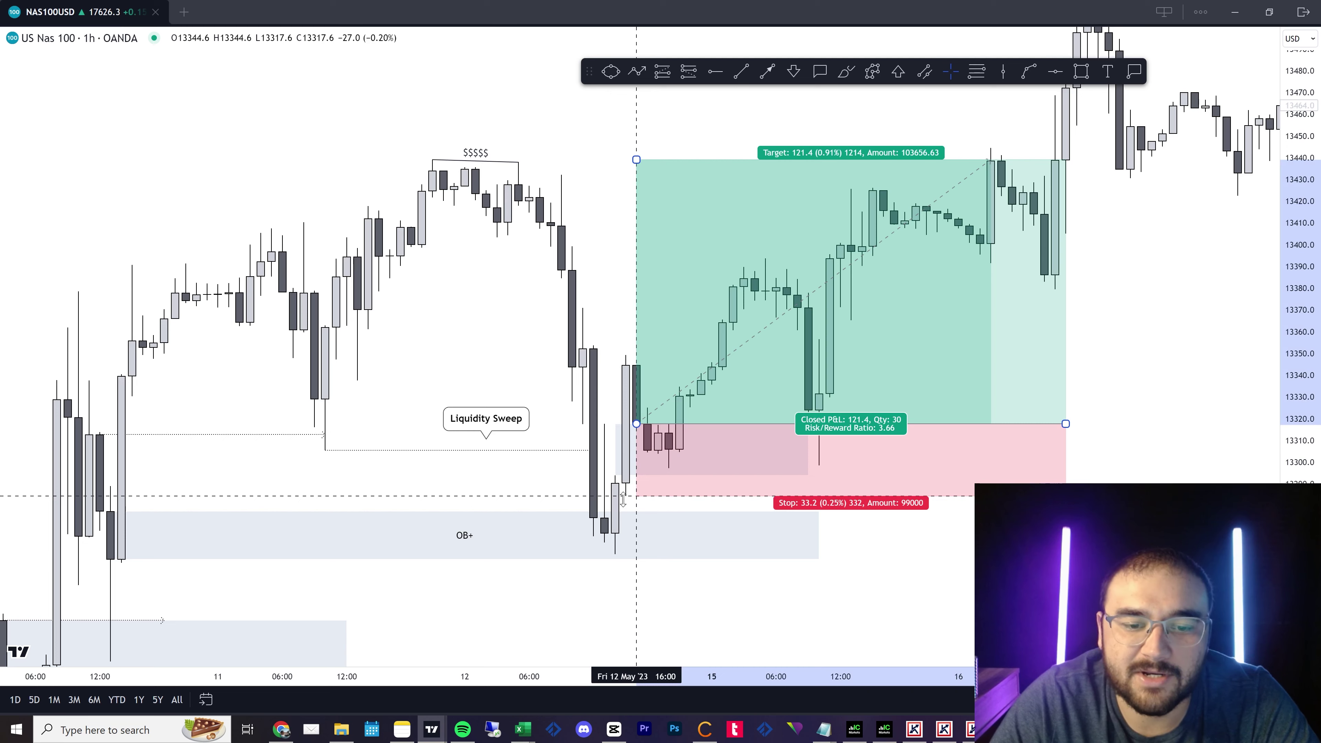
click(809, 625)
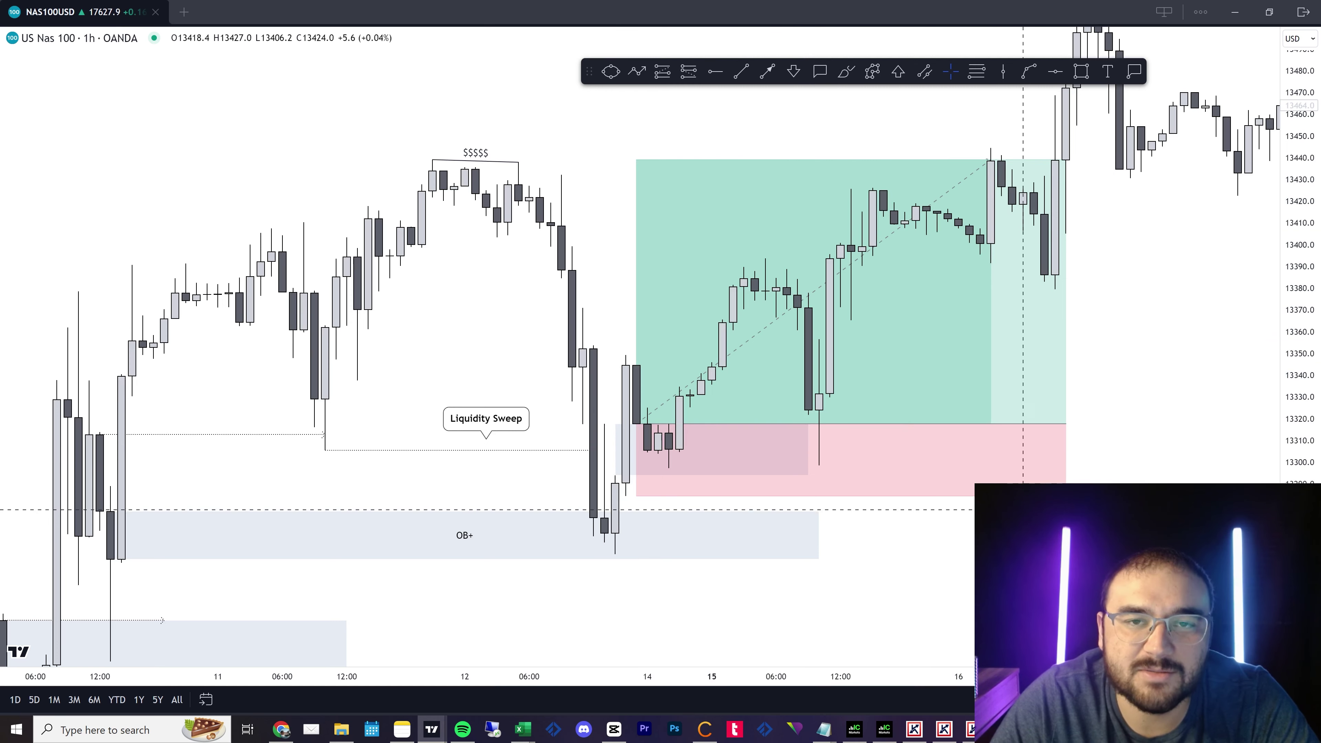
Extend both the lower and the upper OB+ zones forward to late 16 May.
scroll(523, 443, down, 2)
drag(1055, 516, 1036, 399)
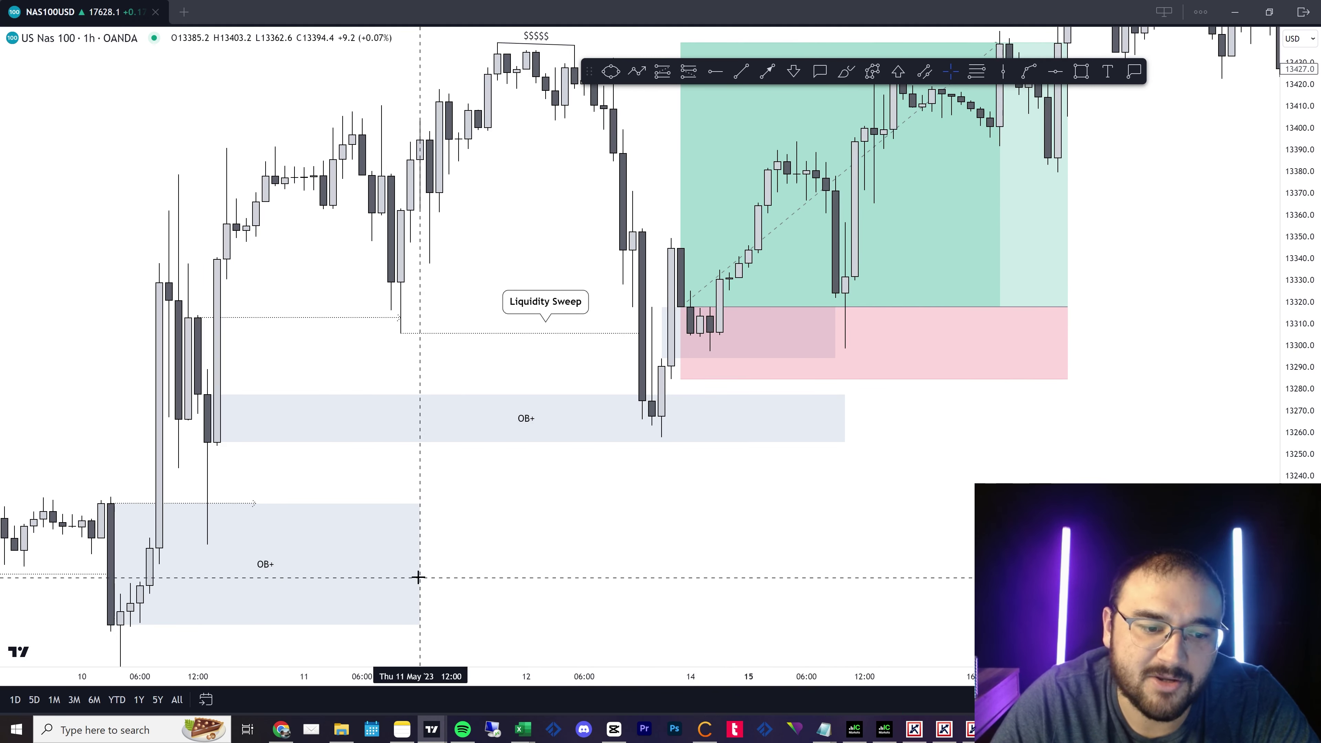
drag(420, 566, 1197, 566)
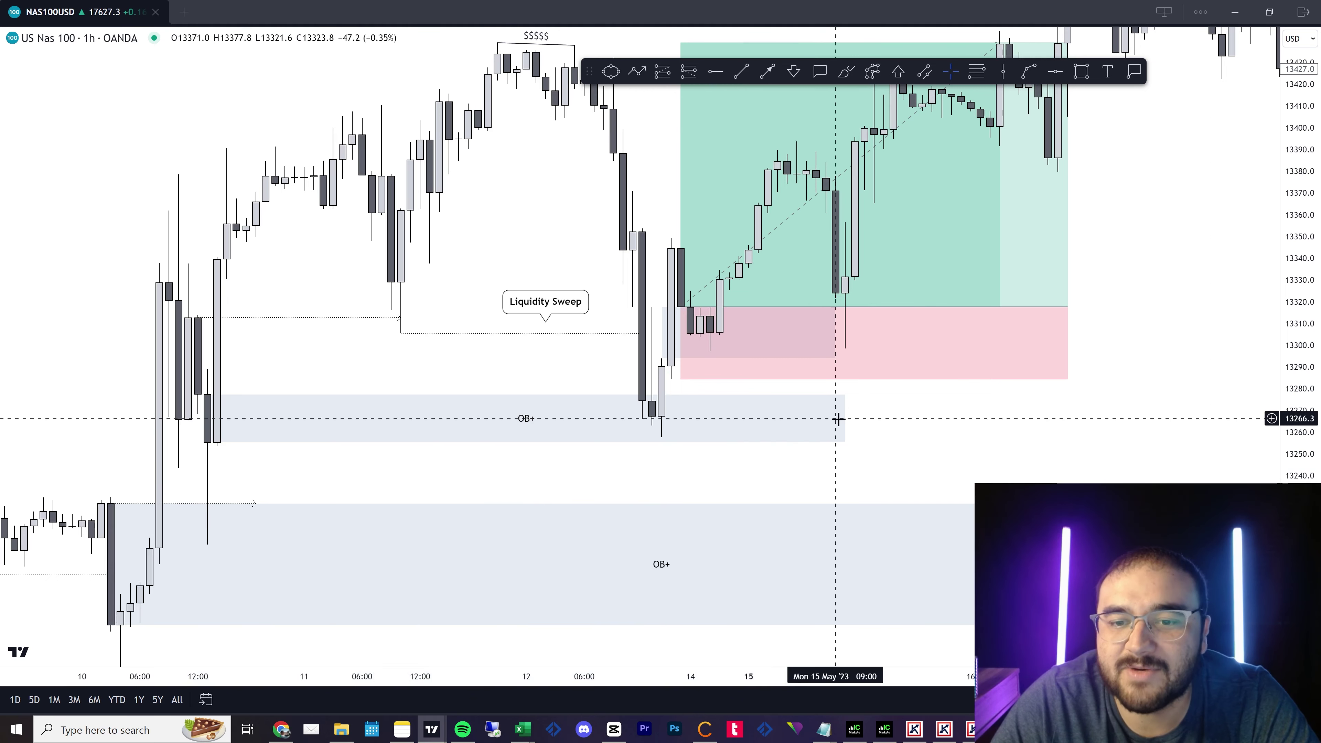
drag(846, 420, 1183, 417)
Extend the unlabelled zone that starts at 12 May 14:00 to 15 May 13:00.
drag(1127, 285, 1109, 387)
click(789, 408)
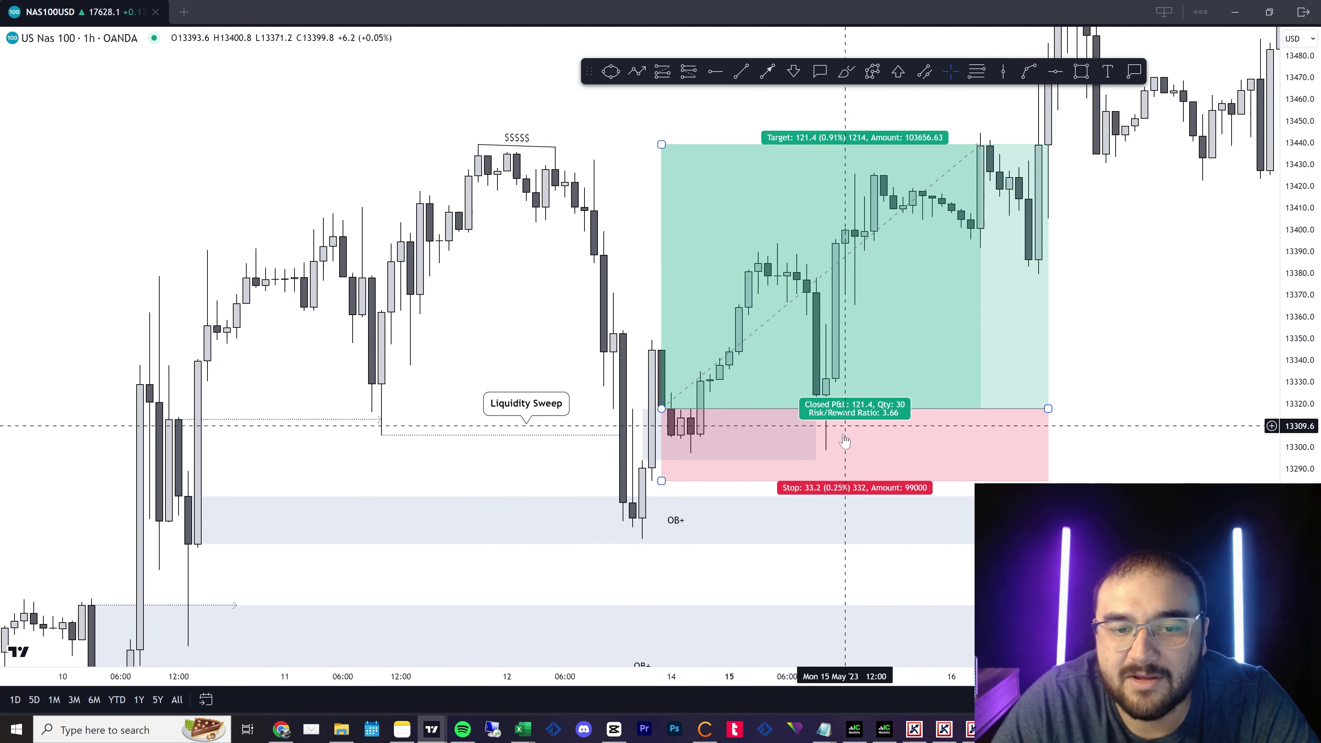
drag(816, 435, 854, 439)
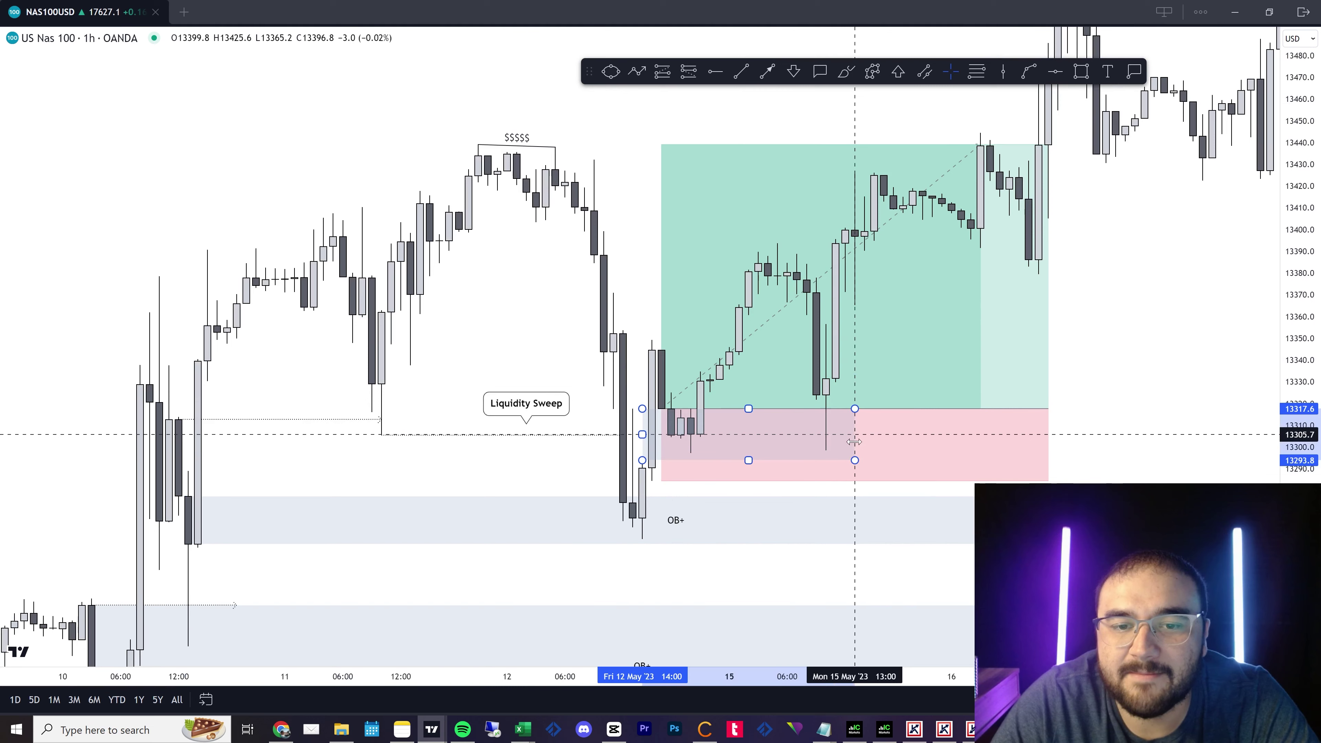
click(541, 292)
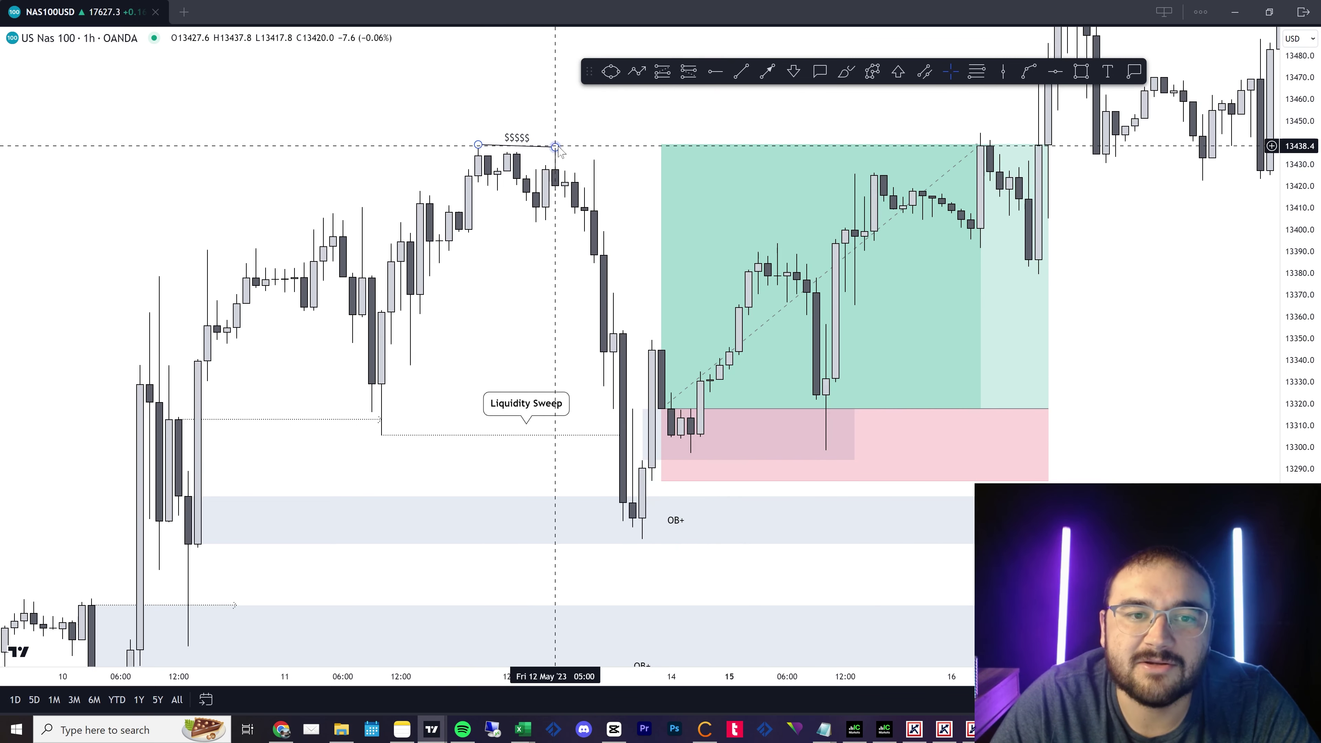
Move the end of the "$$$$$" line to the 12 May 09:00 candle's high.
drag(555, 148, 603, 161)
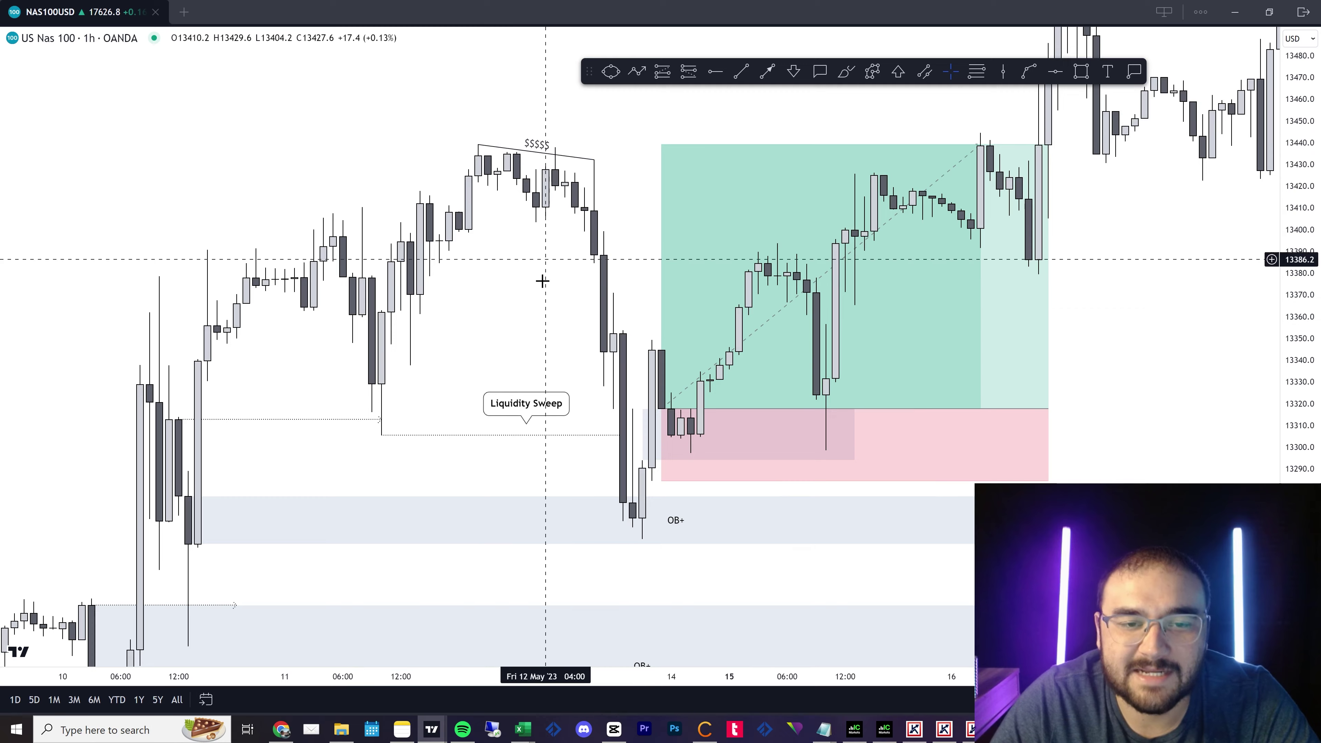
drag(637, 307, 622, 235)
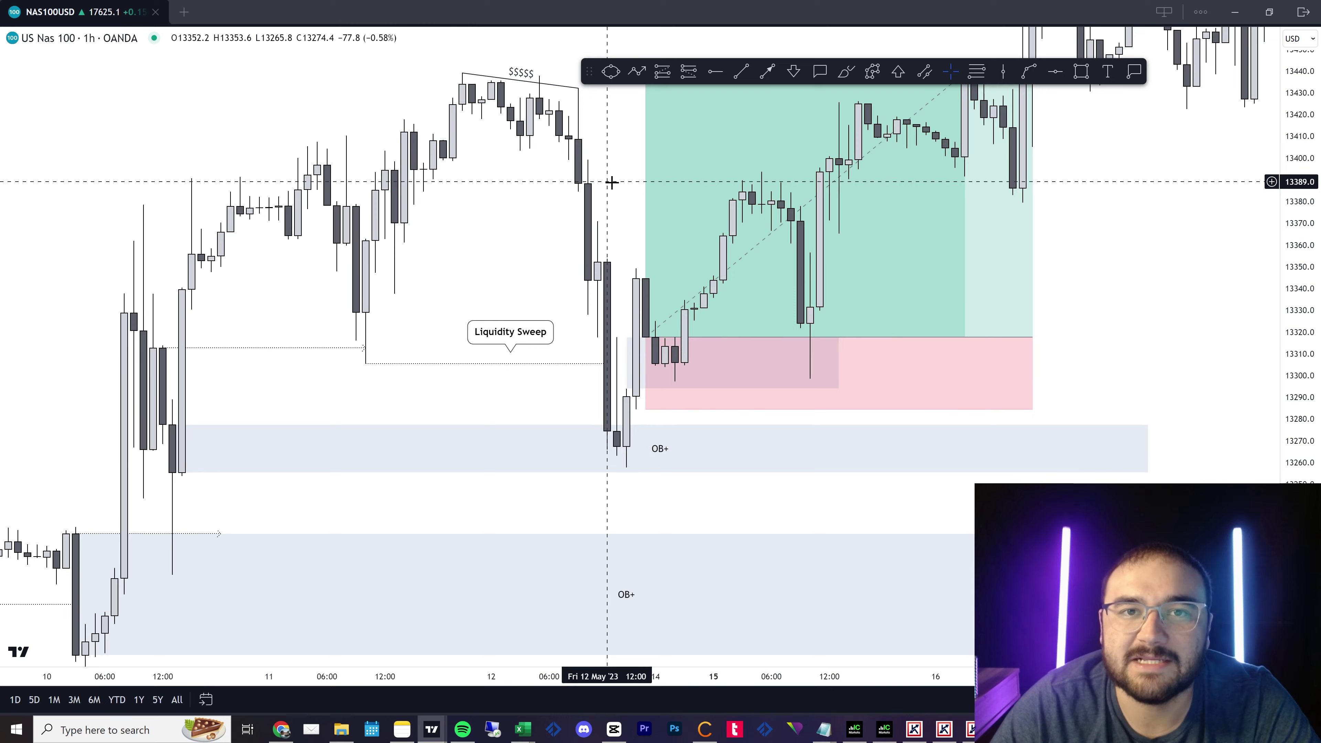
drag(612, 181, 603, 248)
click(635, 137)
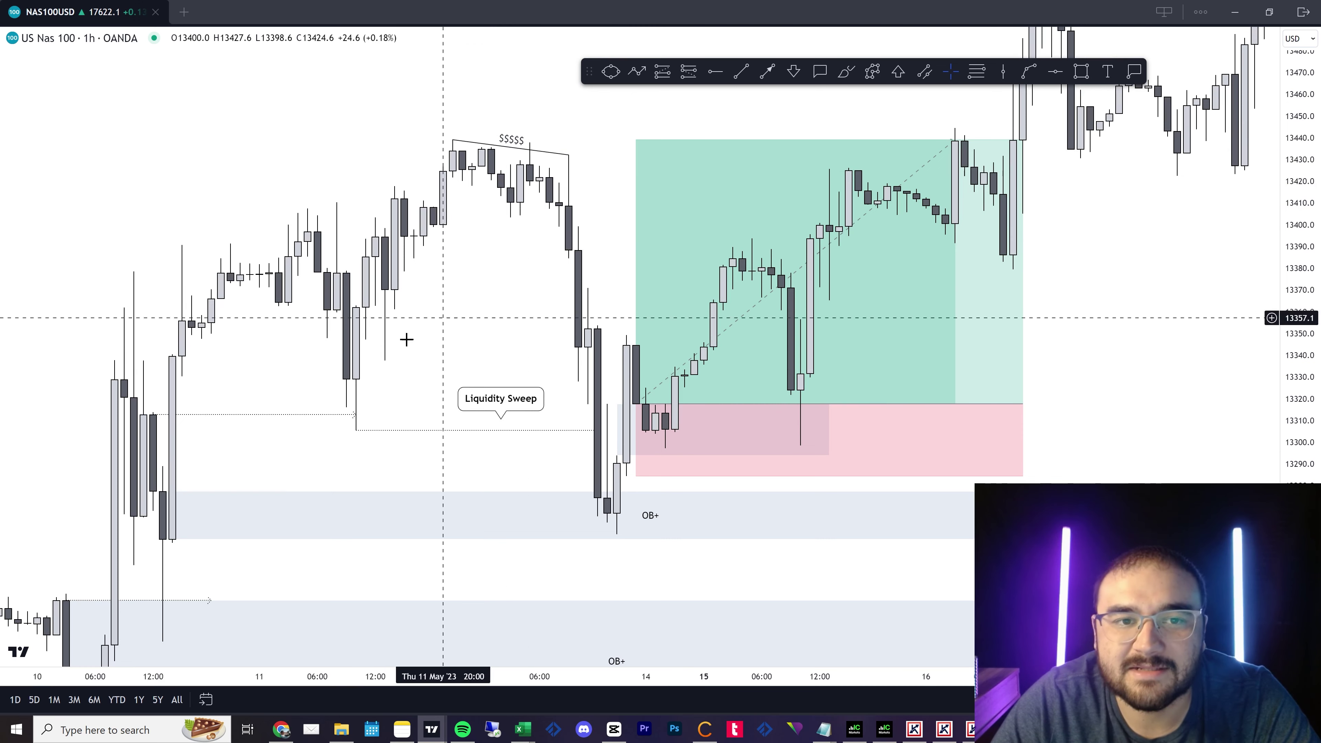
Draw a zone rectangle over the 14 May 20:00 candle's range, from 13317.6 to about 13297, extending to about 16 May 06:00.
drag(474, 317, 425, 316)
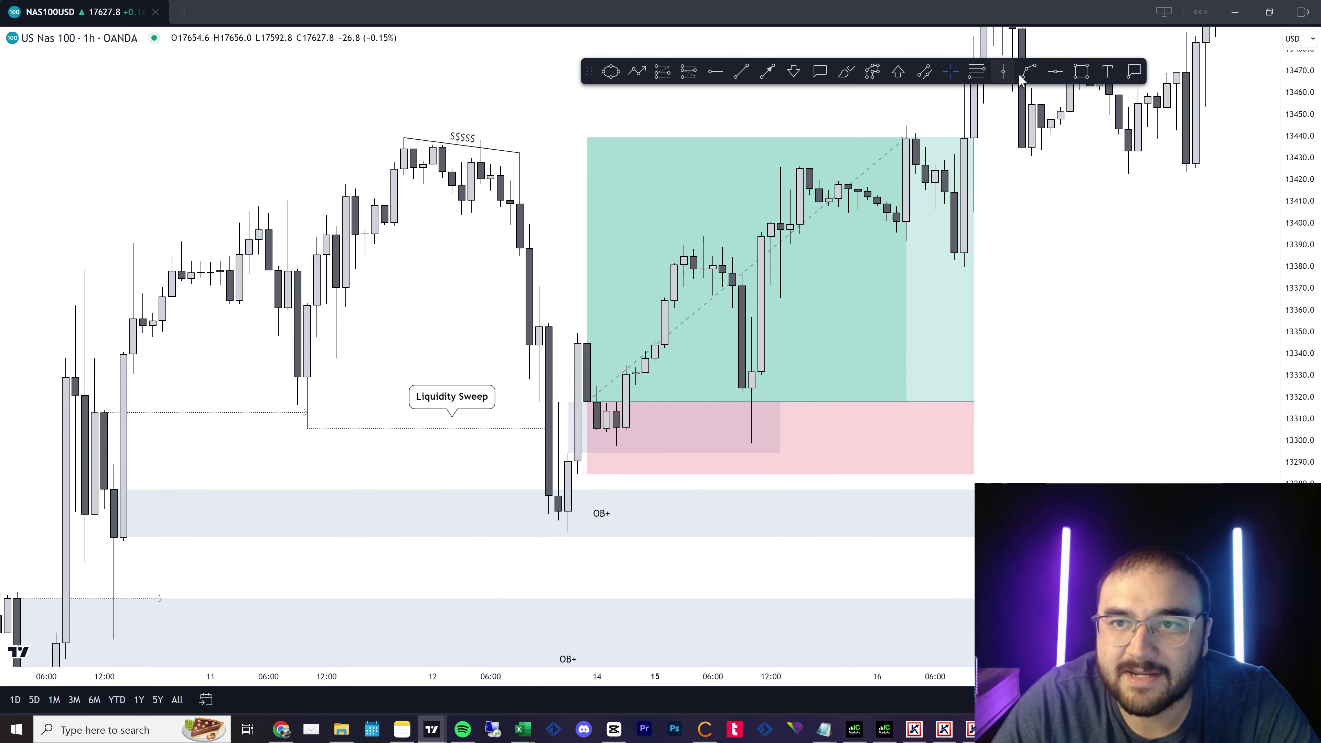
click(1083, 72)
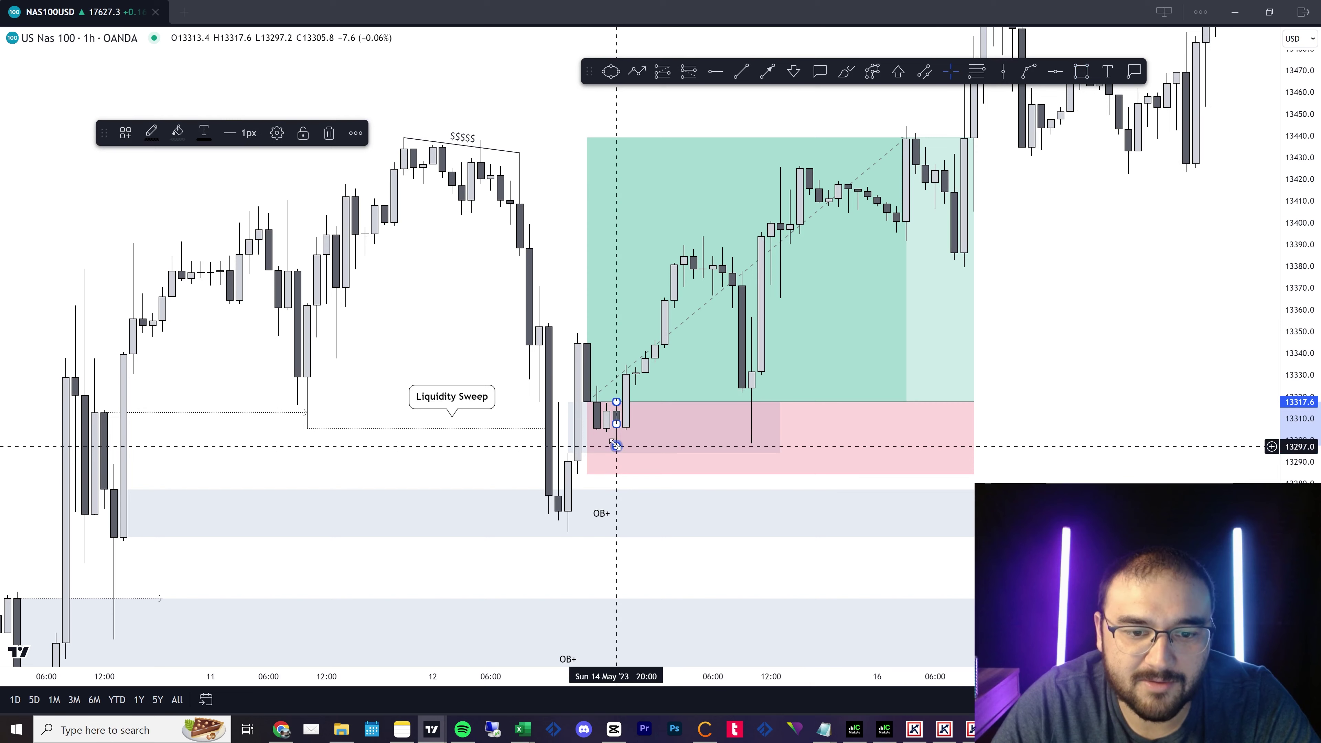
click(935, 446)
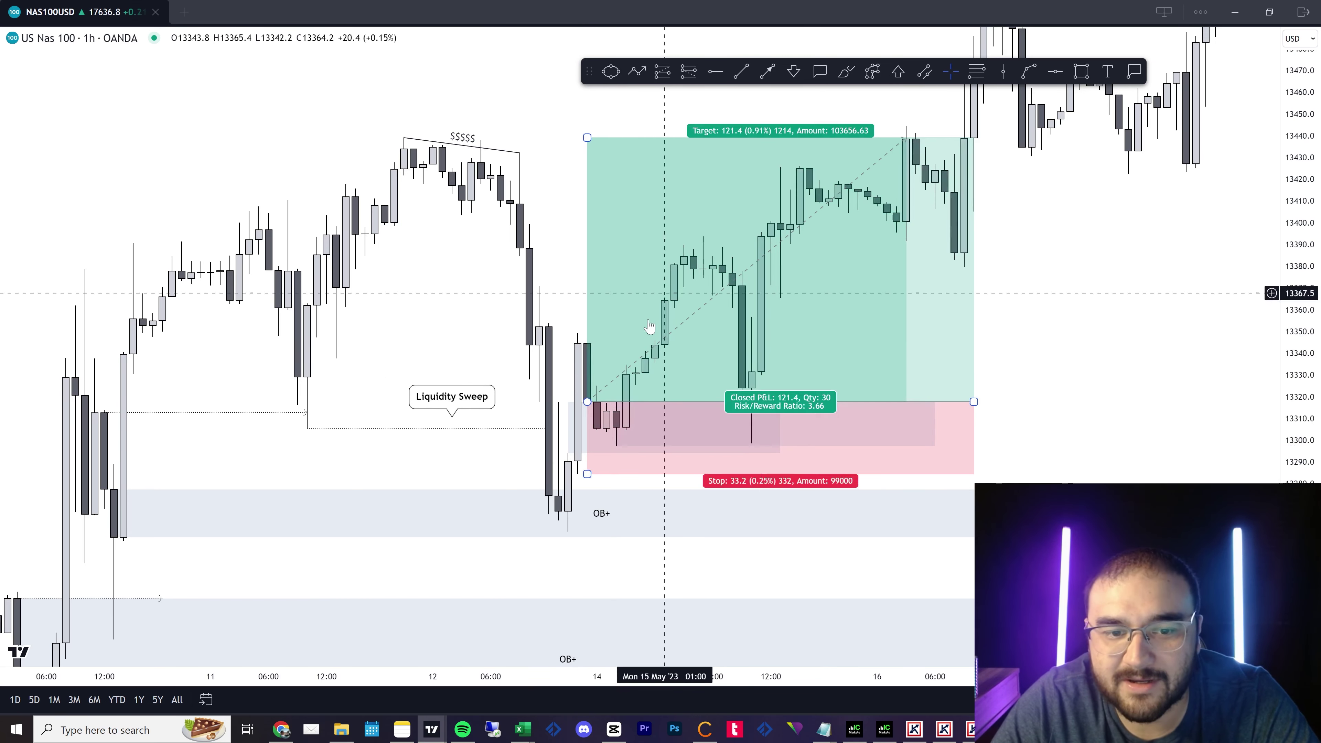
Shorten the zone rectangle that starts at the 14 May 20:00 candle to 16 May 02:00 and delete it.
click(616, 428)
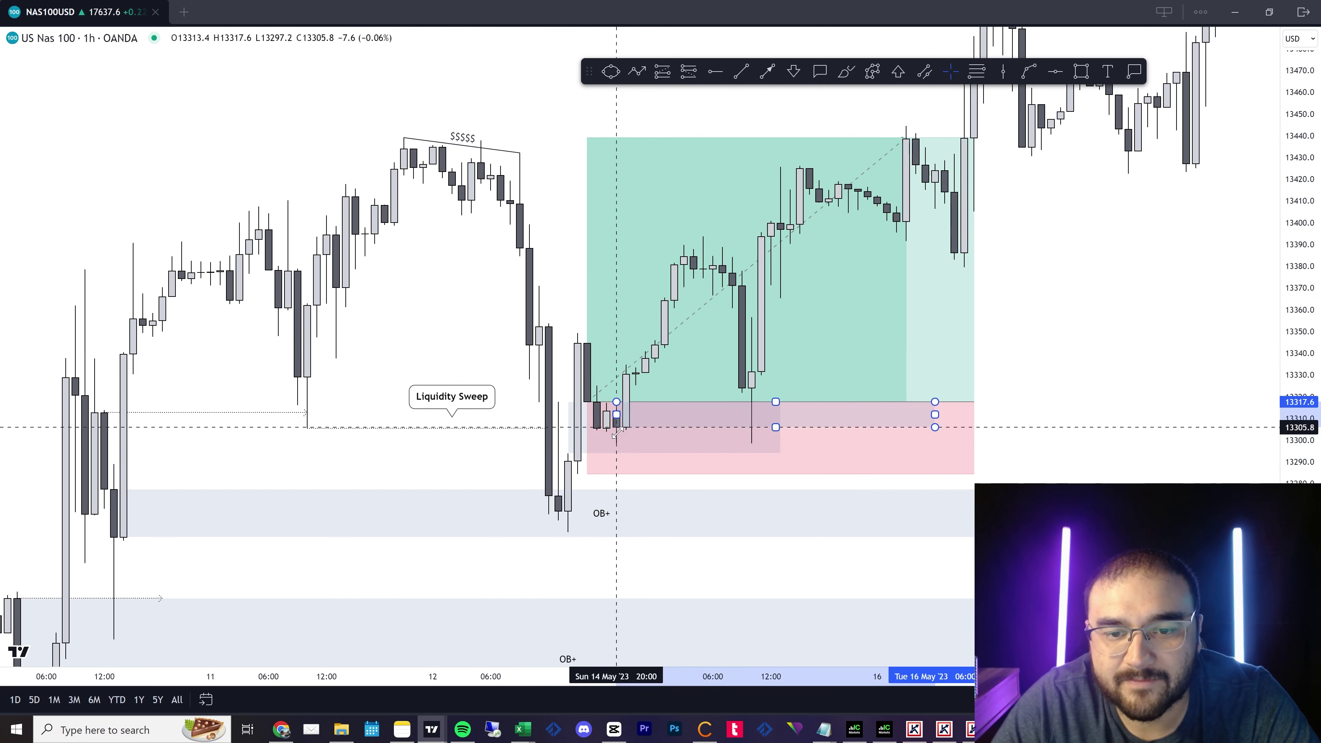
click(1080, 382)
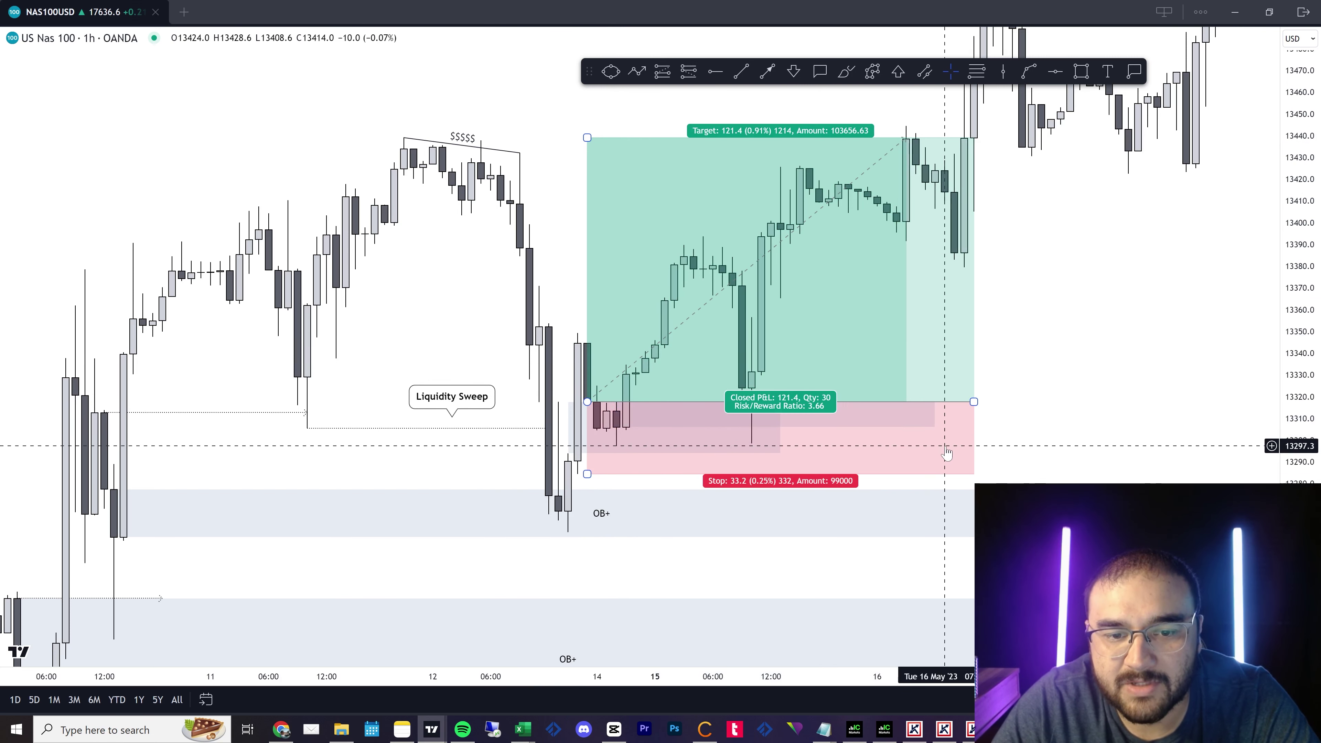
click(899, 447)
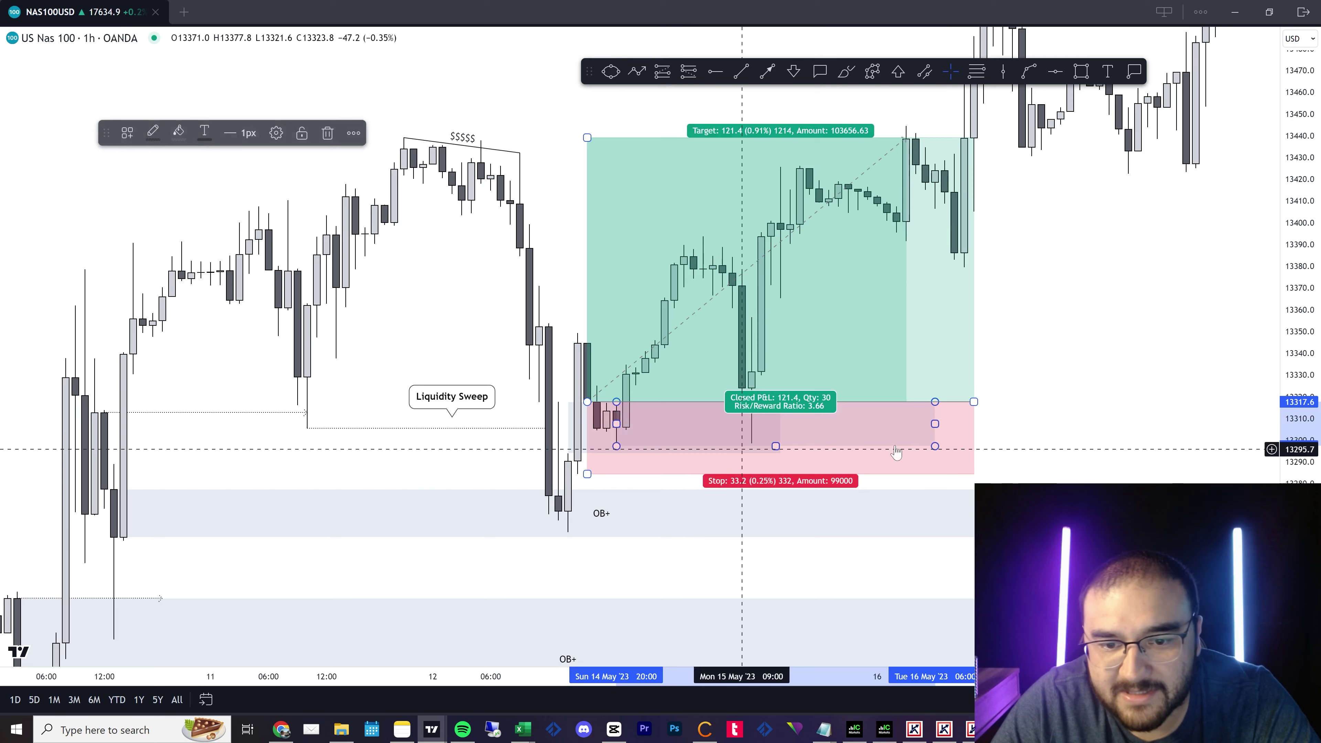
drag(935, 425, 897, 433)
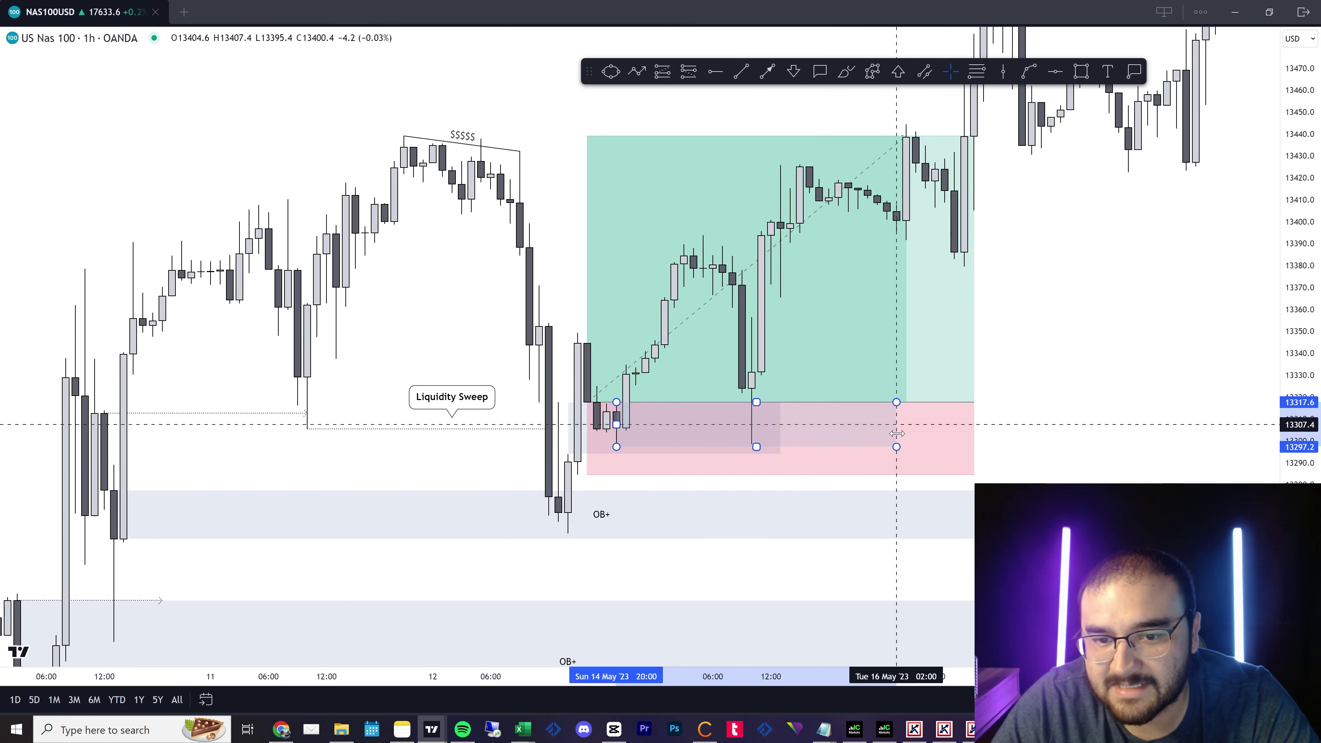
click(900, 440)
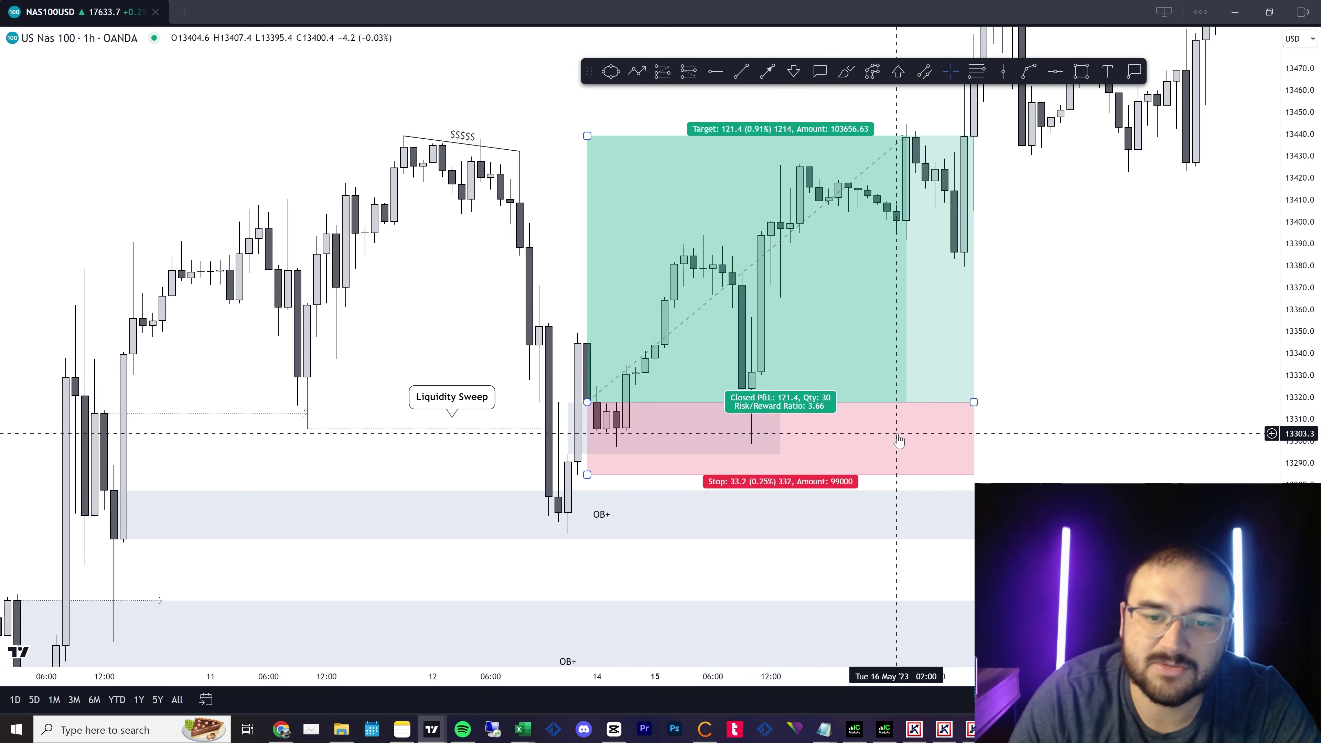
click(1118, 301)
Draw an arrow at 13297.2 from the 14 May 20:00 candle's low to the 15 May 10:00 candle, labelled "$$$".
click(767, 71)
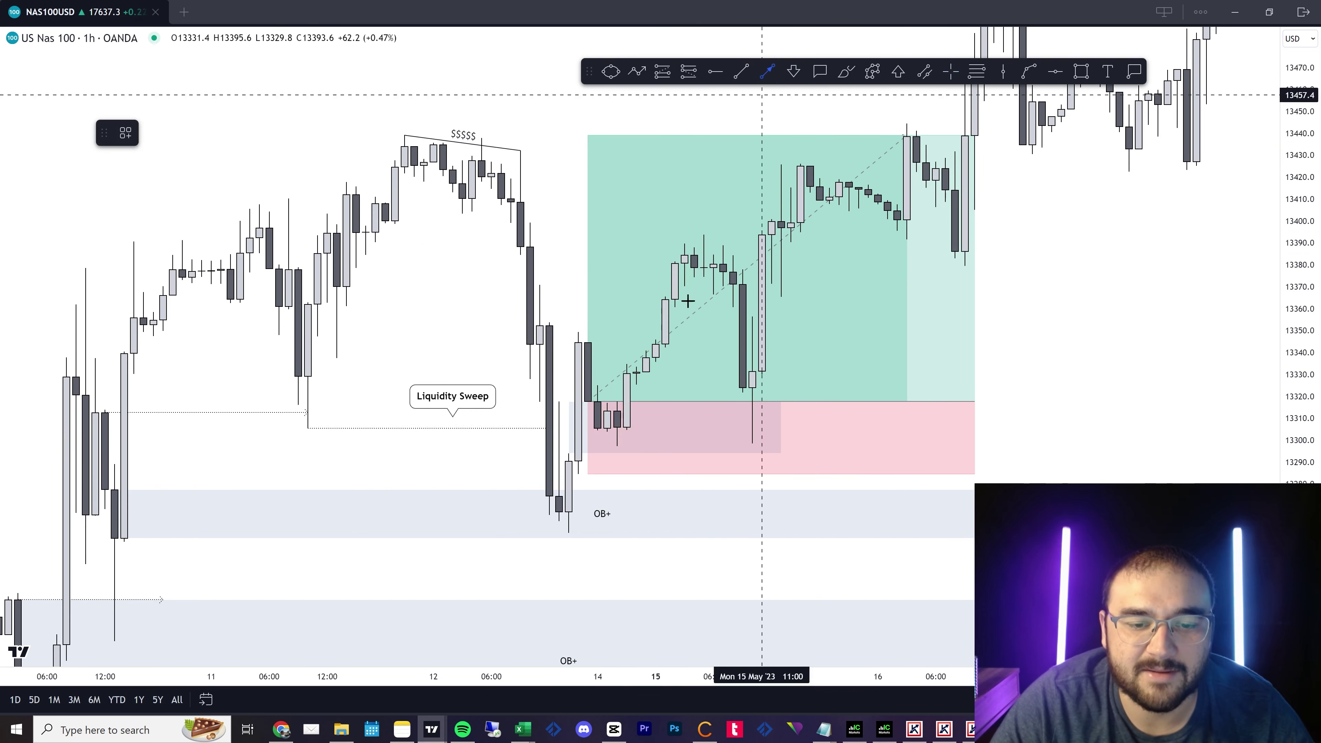
click(616, 446)
click(753, 447)
click(767, 453)
click(751, 446)
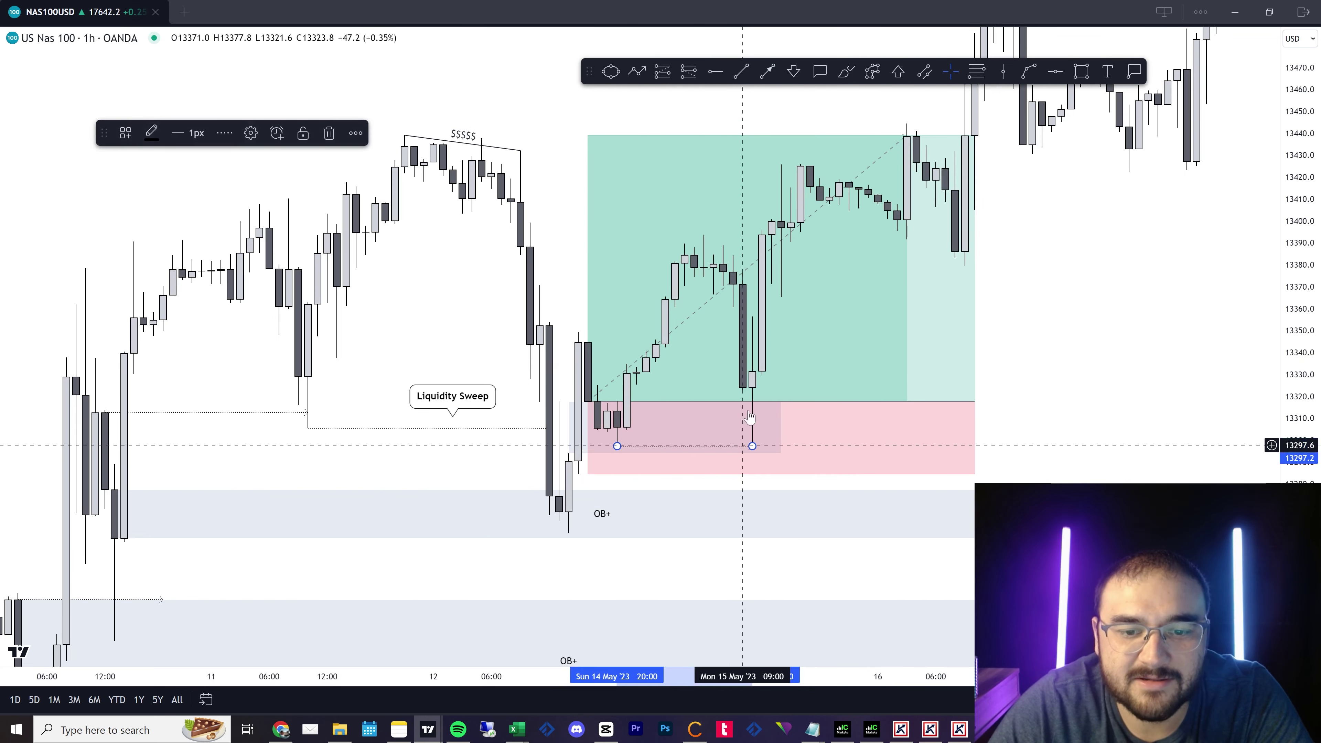
double_click(750, 446)
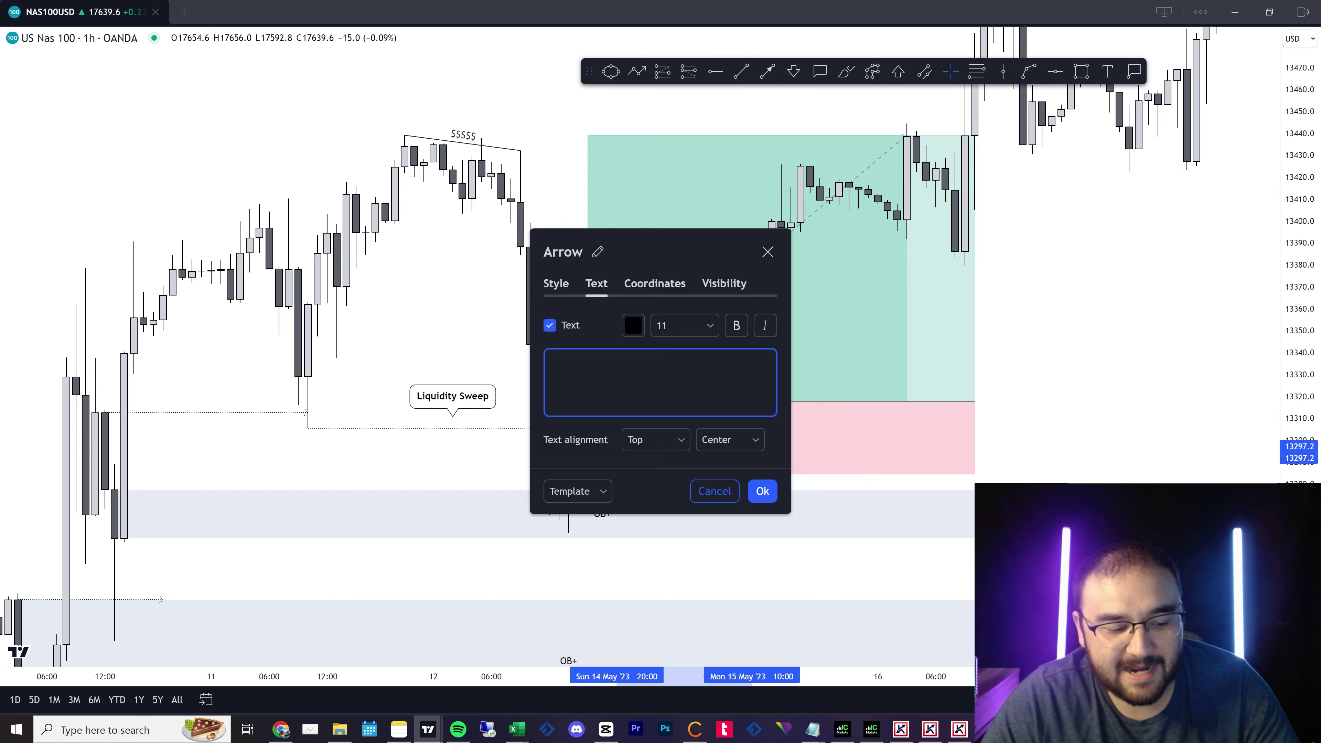
click(763, 492)
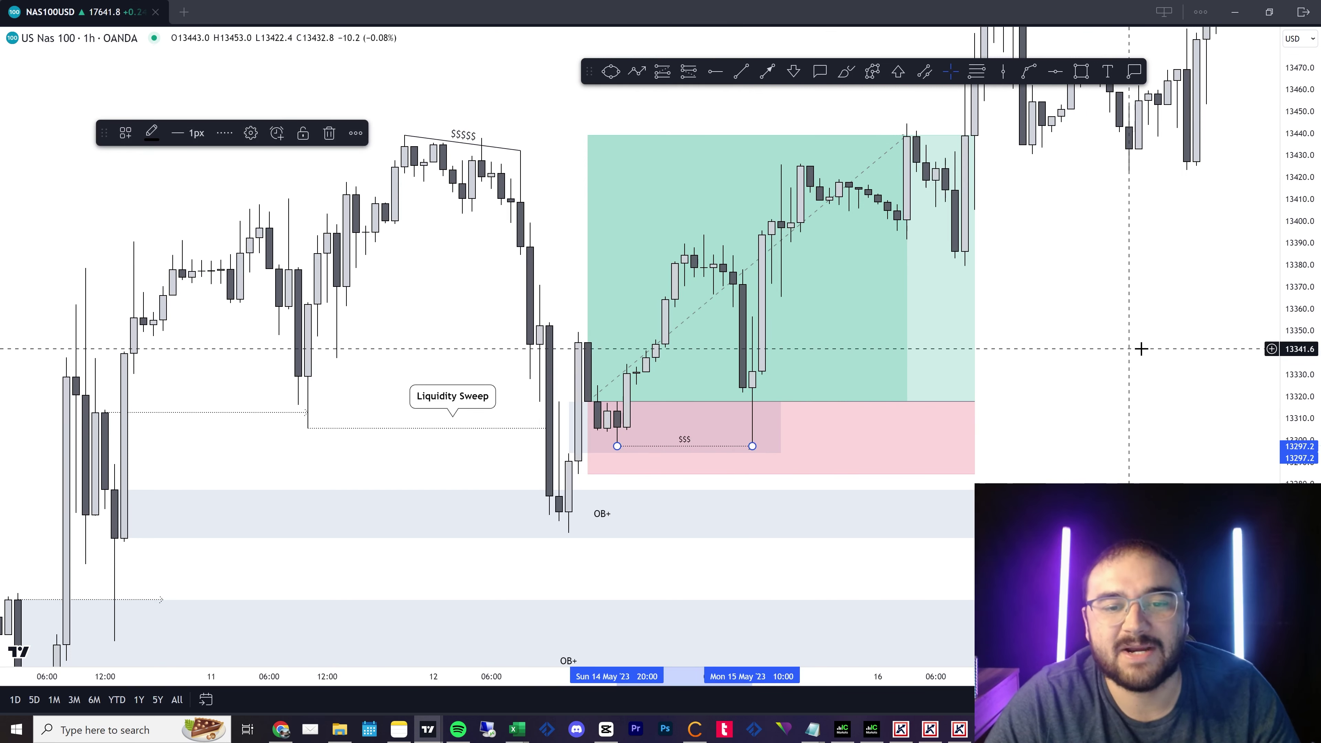
click(1109, 352)
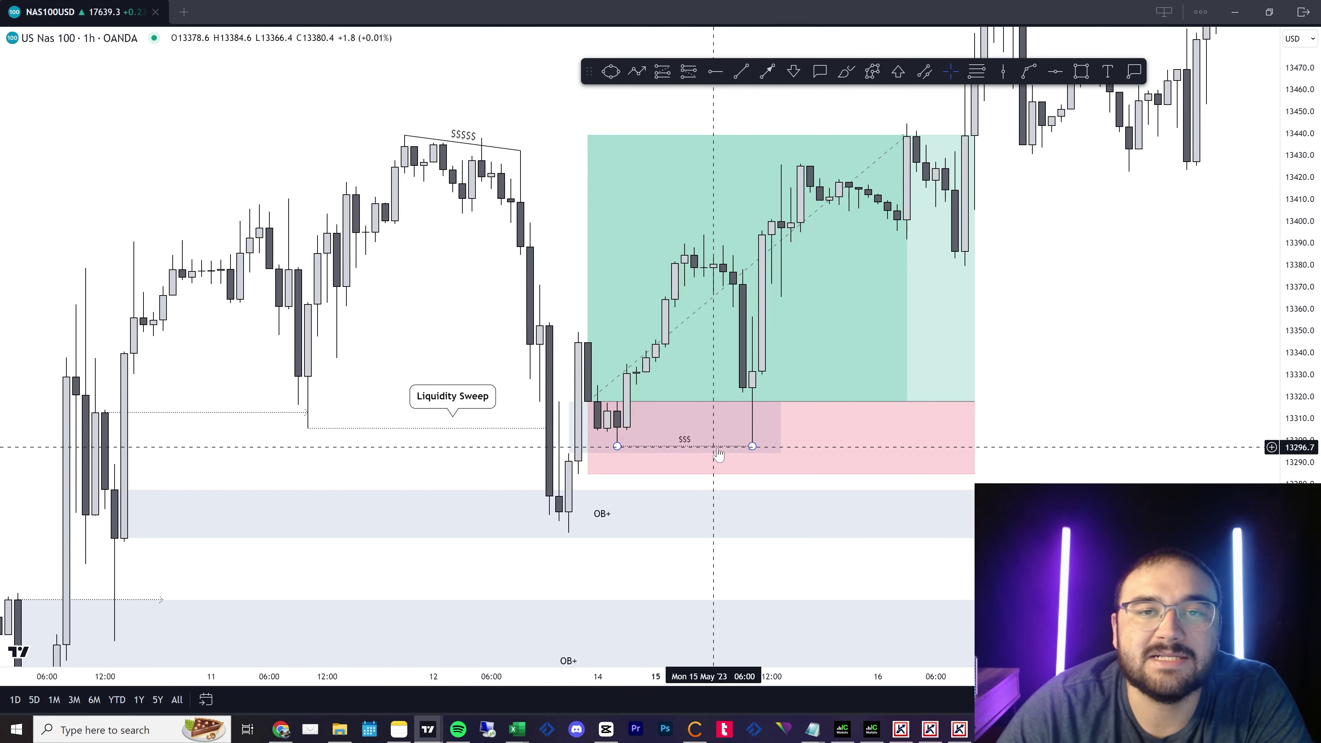
Raise the long position's target to about 13439.2.
drag(1074, 332, 978, 406)
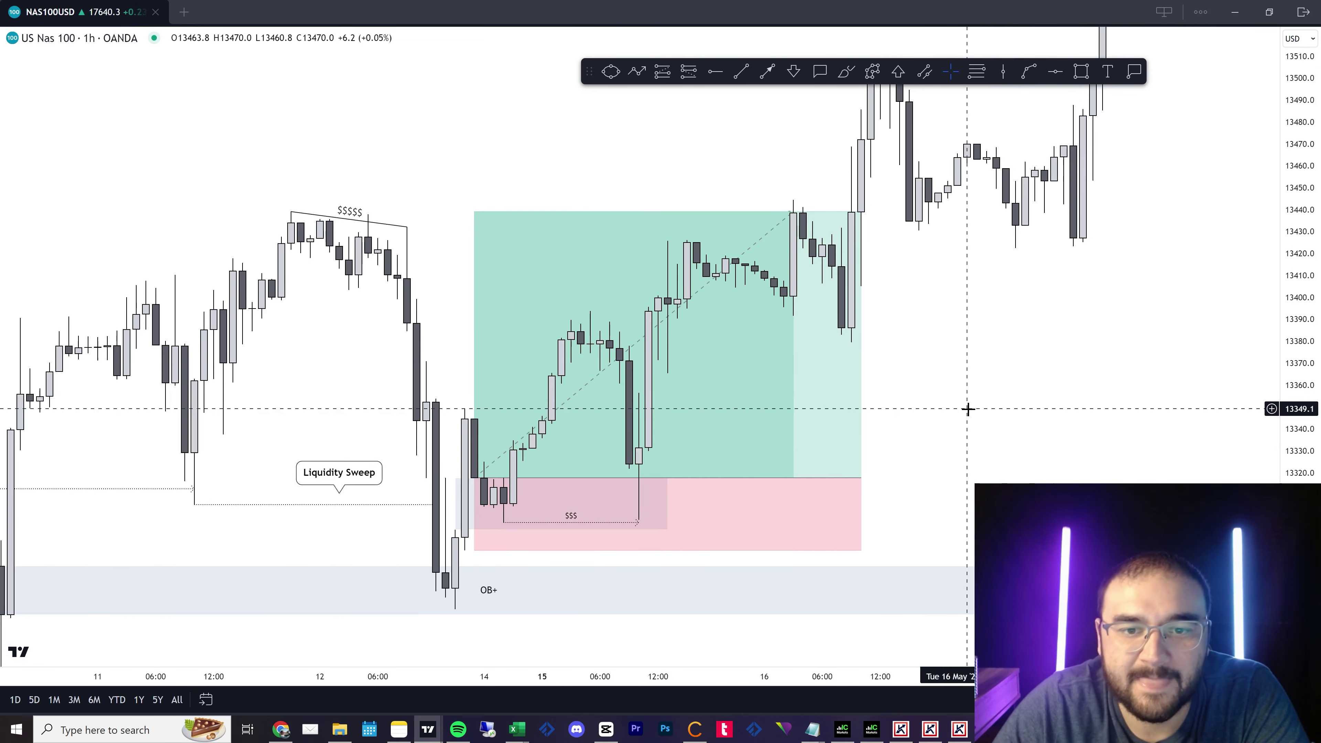
click(475, 212)
drag(472, 212, 463, 212)
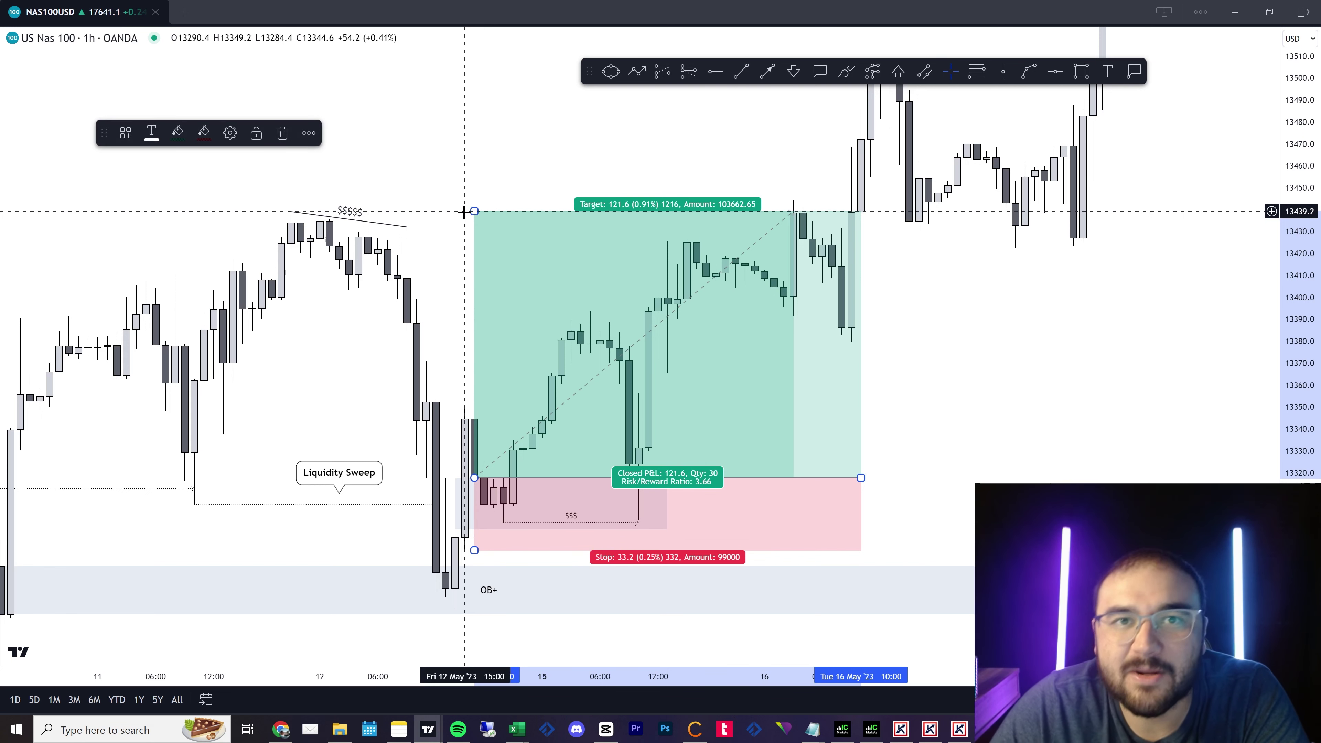
Move the end of the "$$$$$" line back to the 12 May 05:00 candle's high.
click(393, 190)
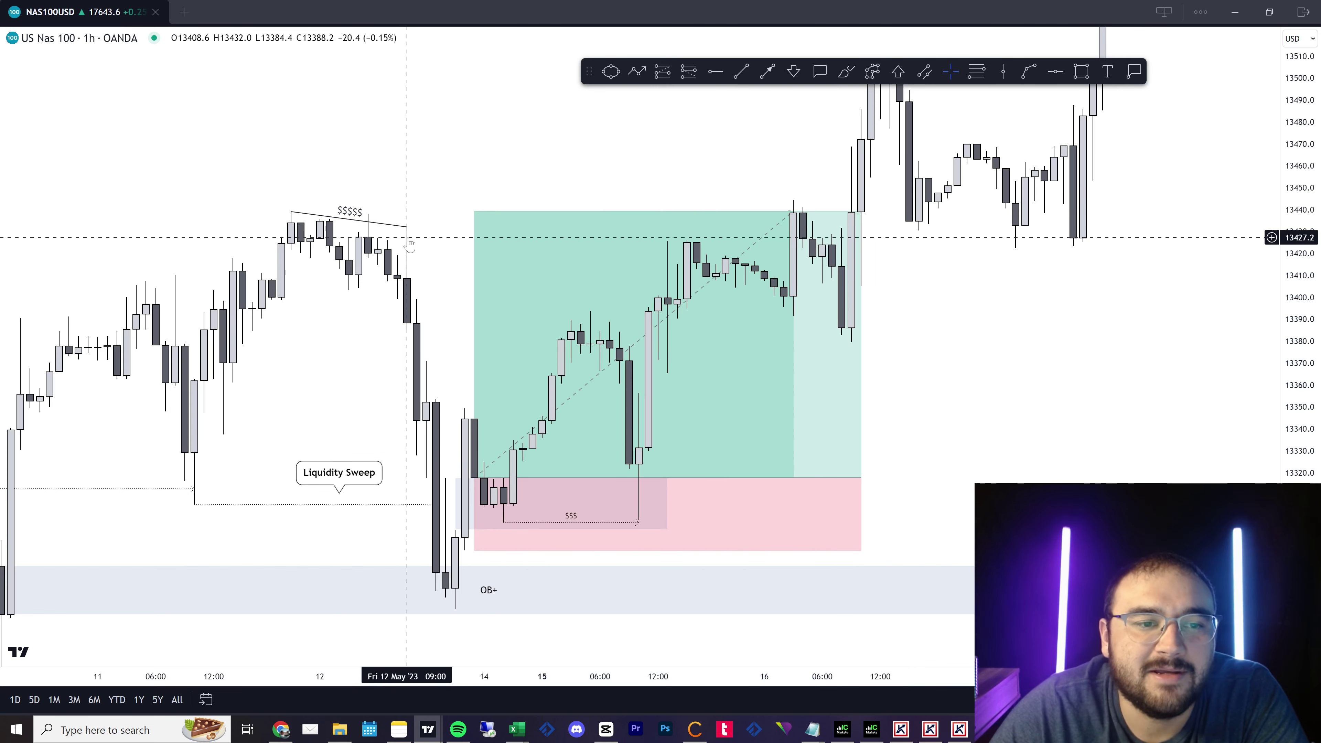
drag(407, 227, 368, 214)
click(396, 179)
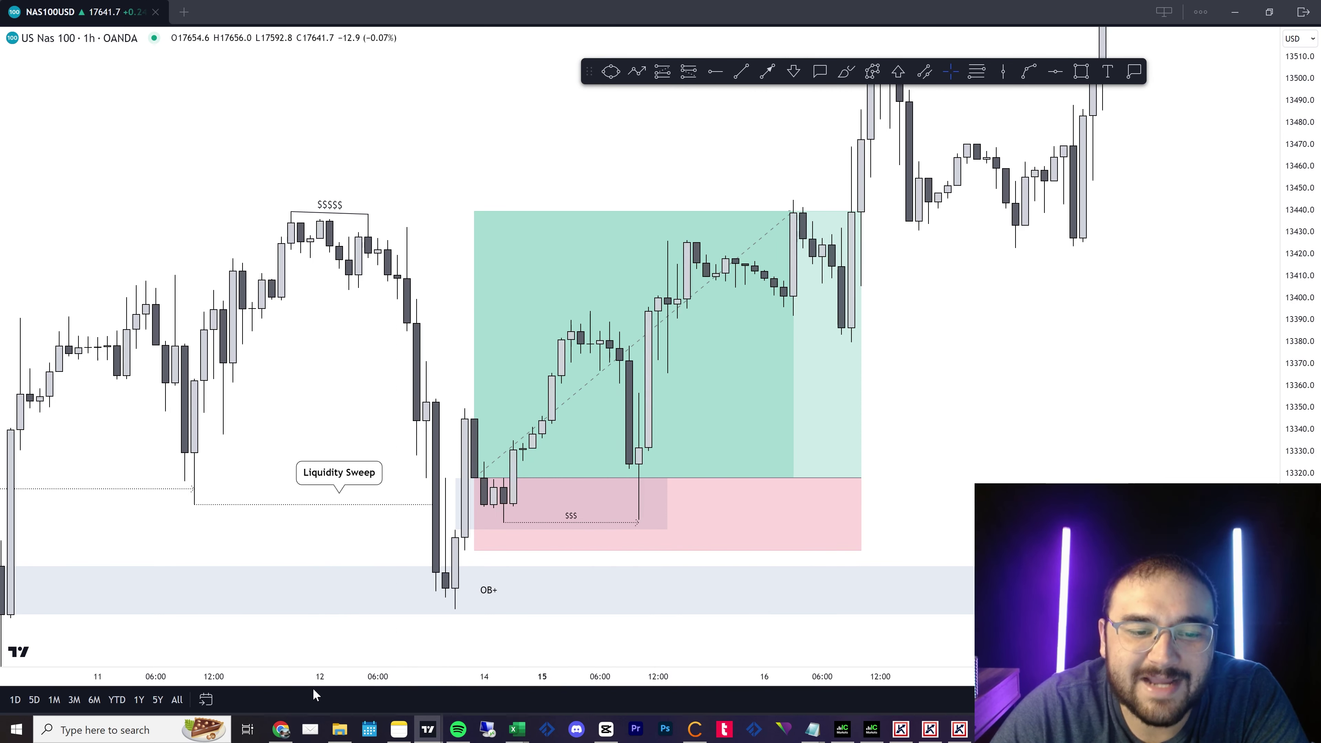
Place a trial long position at the 14 May 20:00 candle, match its stop and target to the existing position, and delete it.
drag(1028, 432, 1030, 415)
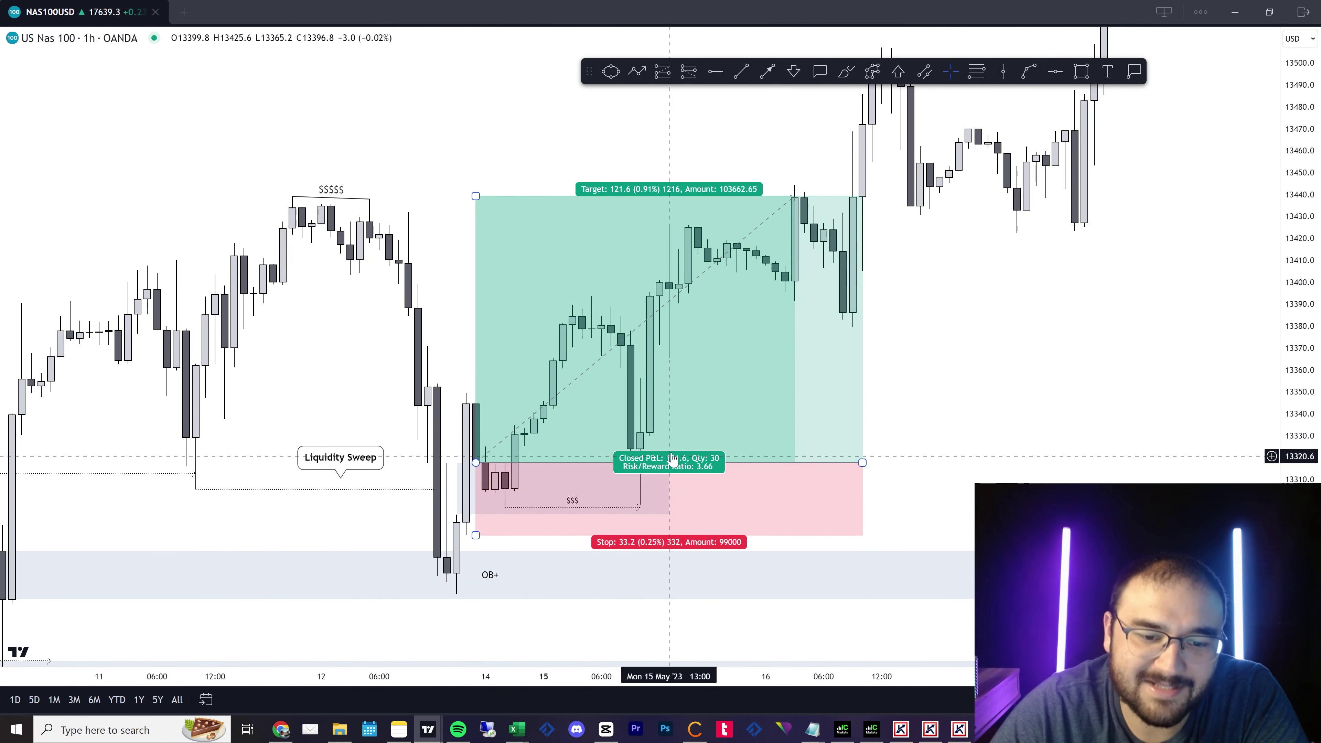
drag(1026, 388, 1003, 463)
drag(974, 506, 1063, 384)
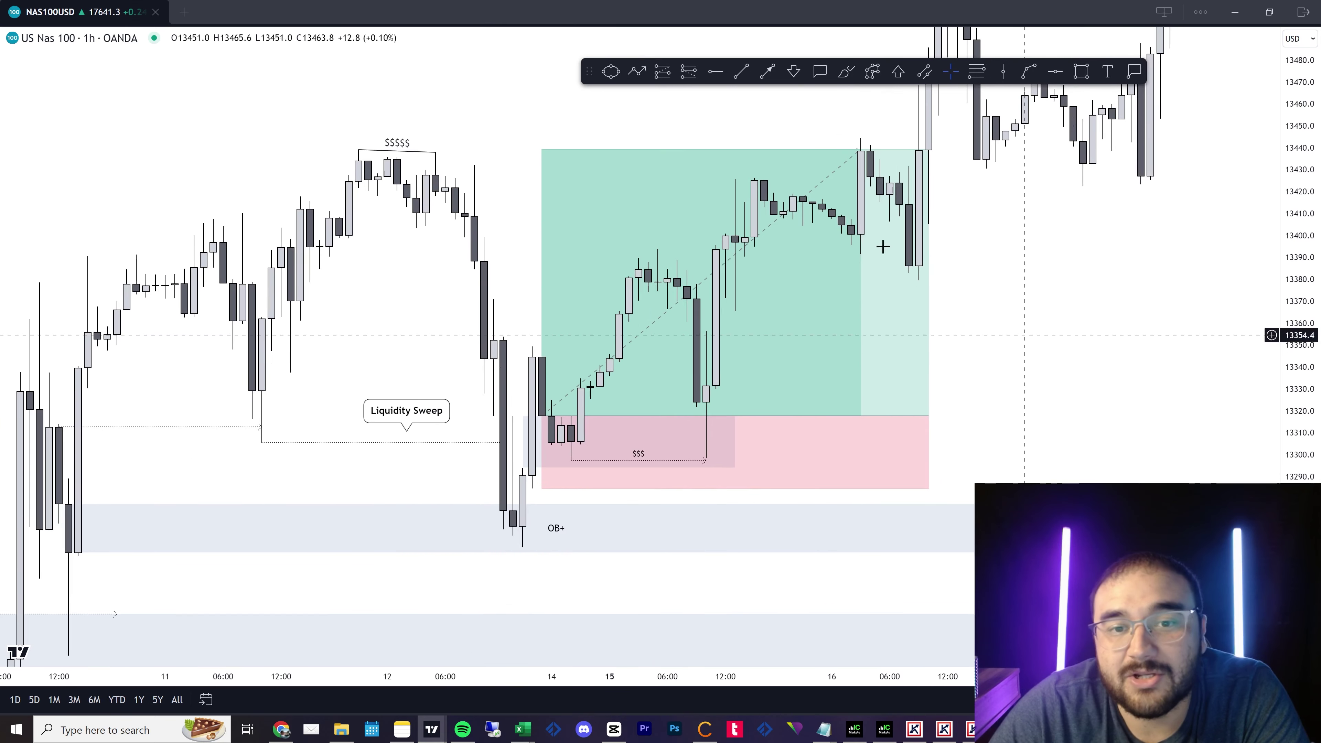
click(662, 71)
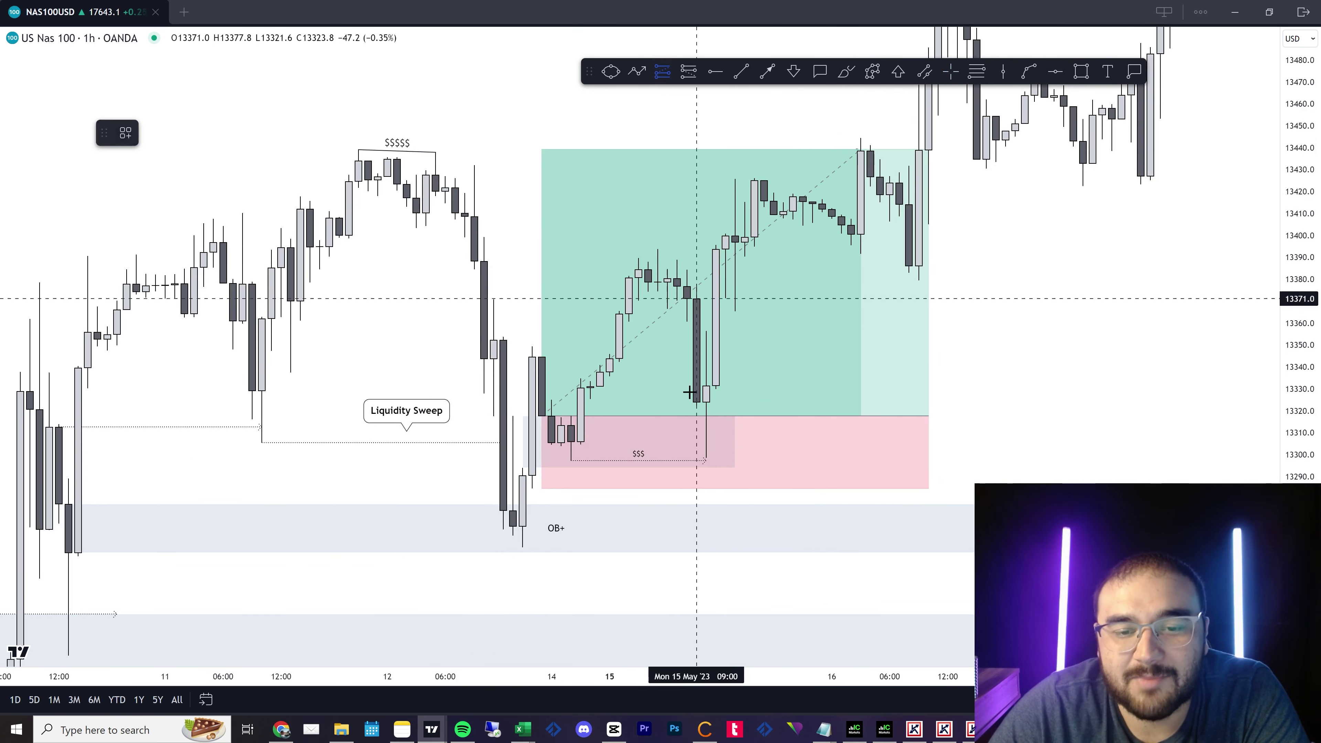
click(571, 416)
drag(571, 612, 842, 490)
click(519, 501)
drag(571, 220, 572, 149)
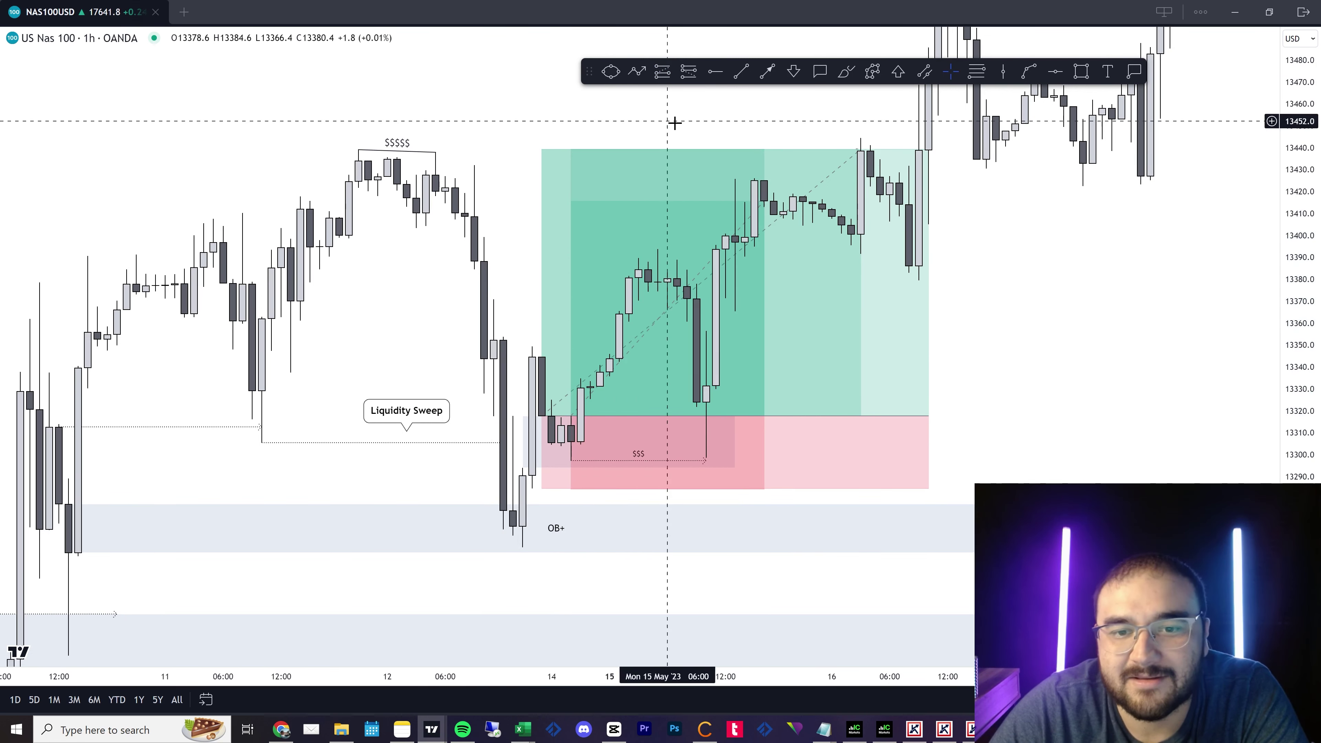
click(757, 427)
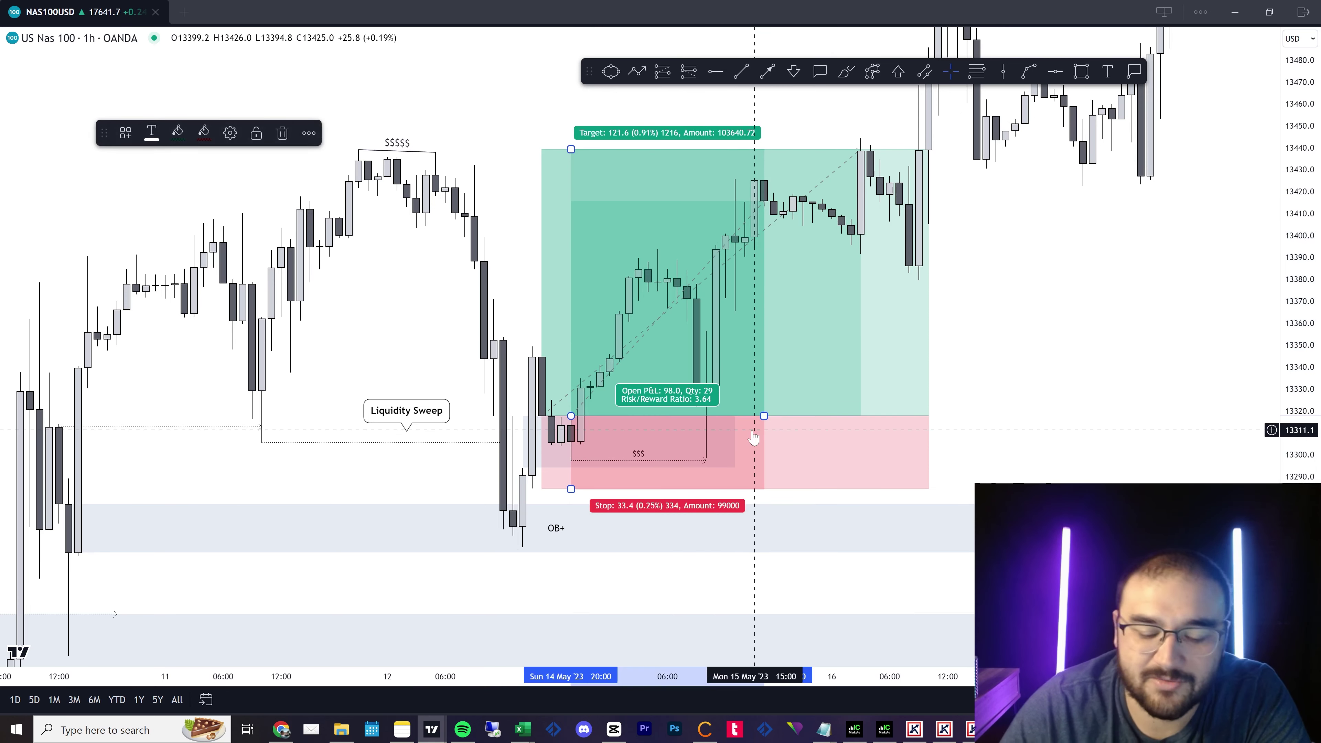
key(Delete)
Draw a horizontal arrow at about 13390 from the 15 May 14:00 candle's low to 16 May 03:00.
drag(1049, 273, 959, 436)
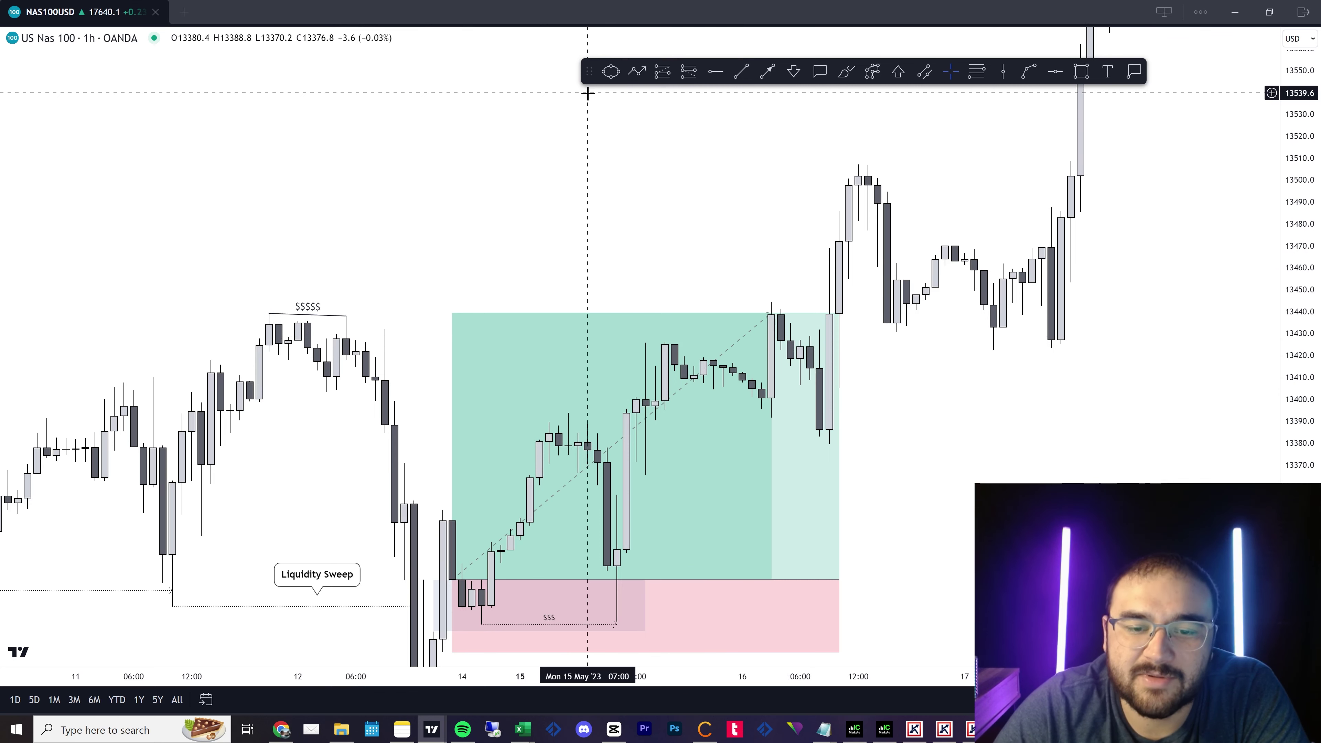
scroll(994, 431, up, 1)
drag(917, 430, 914, 404)
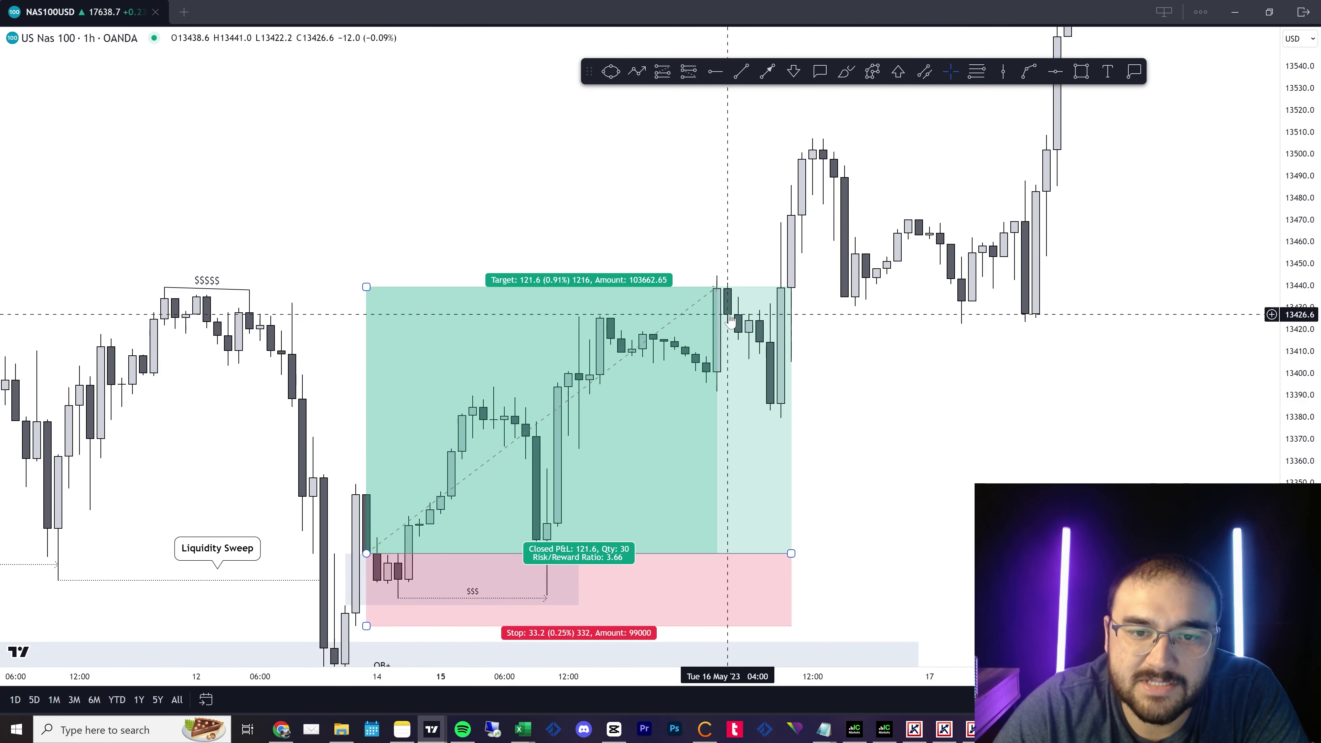
click(772, 73)
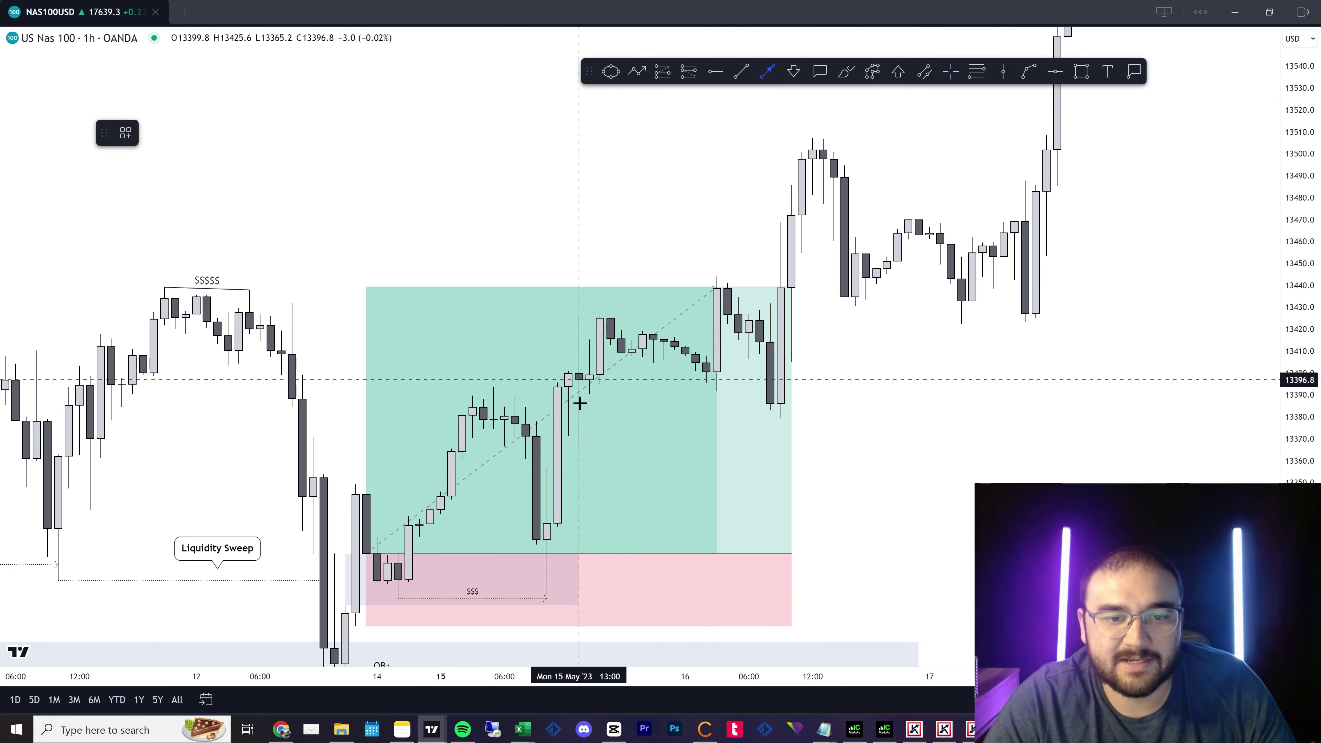
click(717, 396)
click(926, 471)
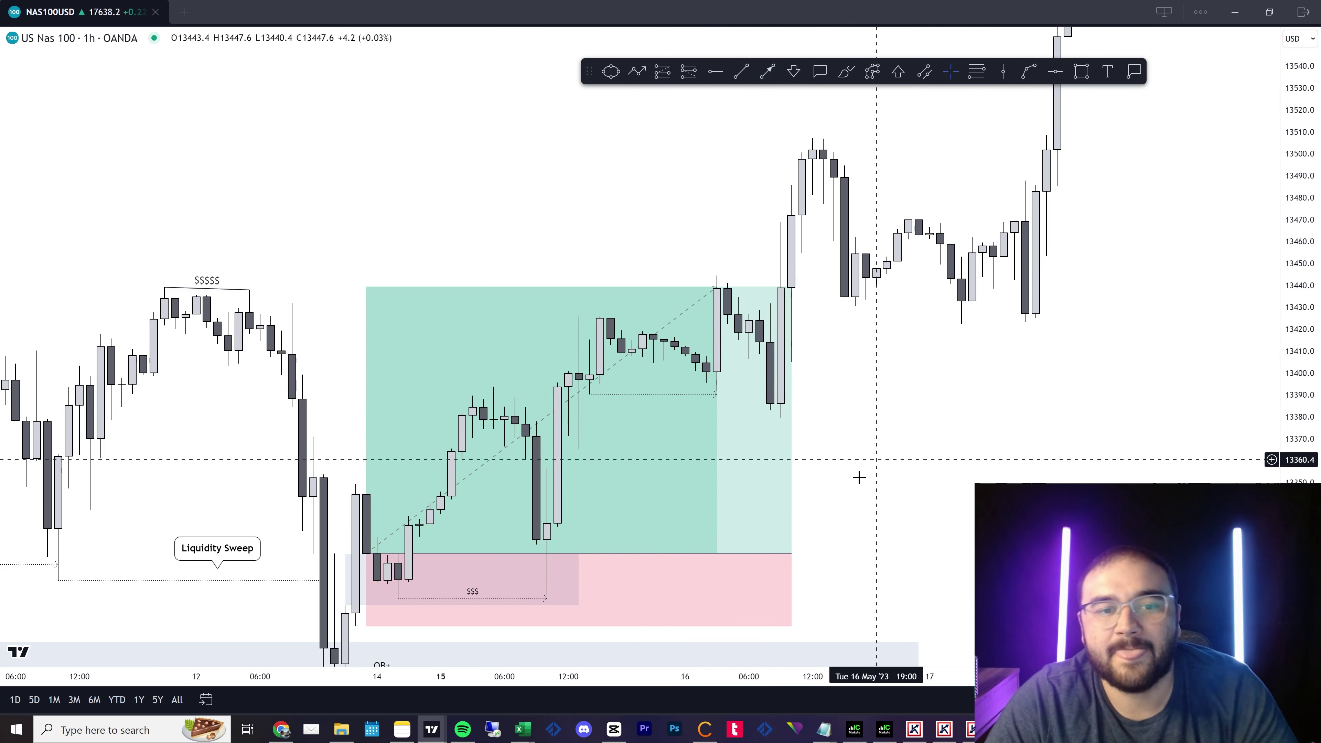
drag(1027, 407, 1009, 369)
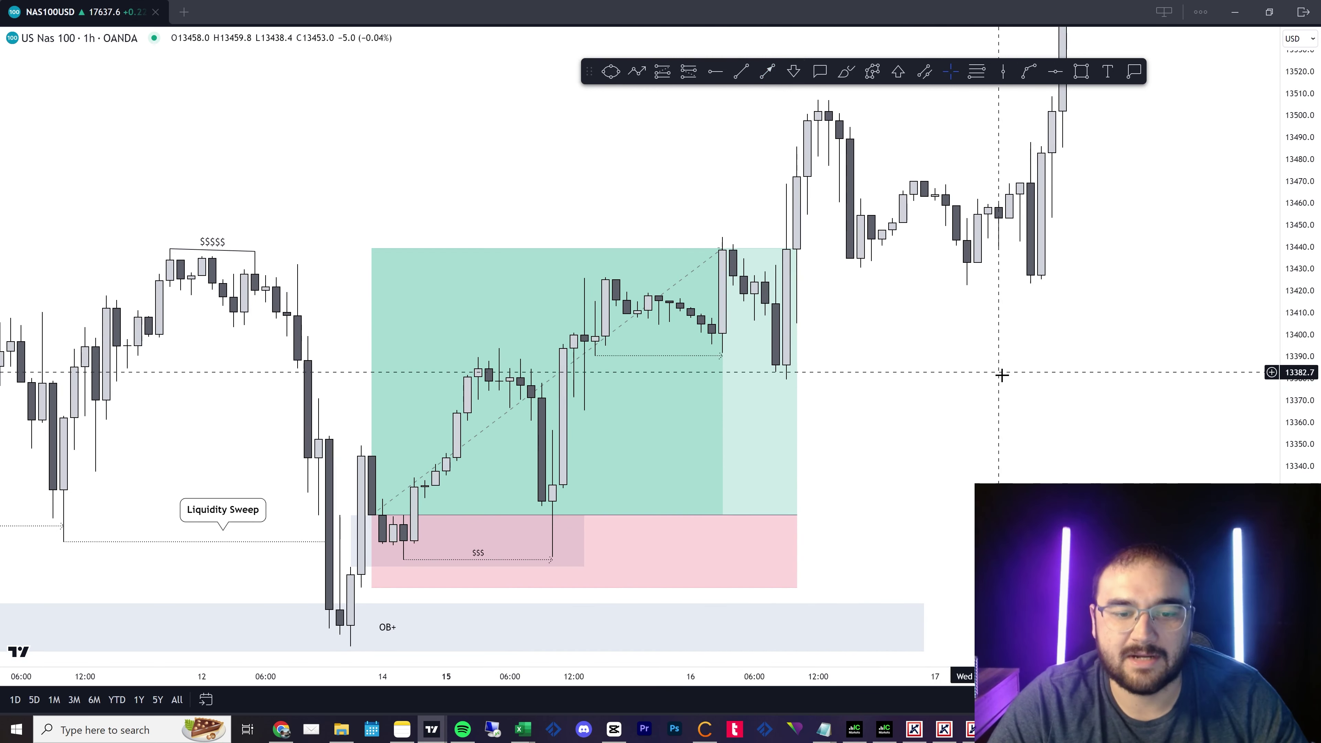
Leave the full-screen chart view and start bar replay from about 12:00 on 16 May.
key(Escape)
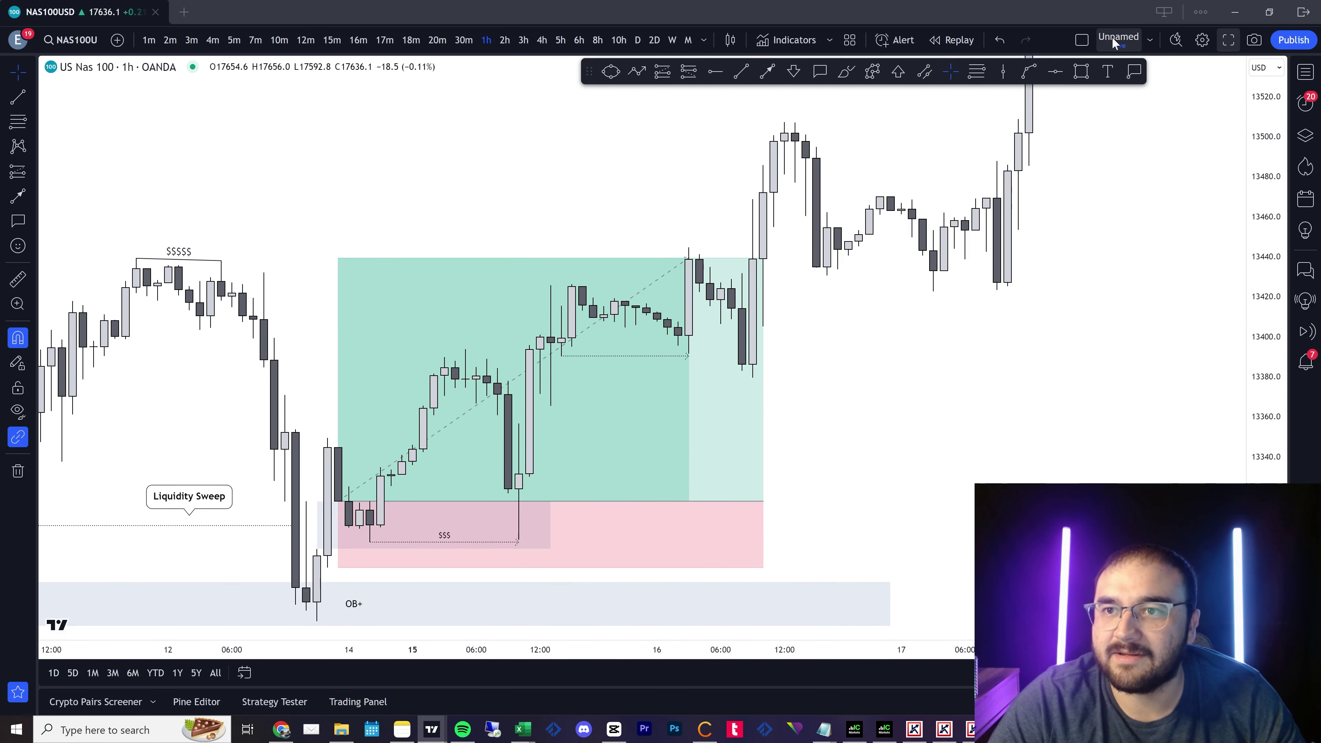
click(957, 36)
click(783, 484)
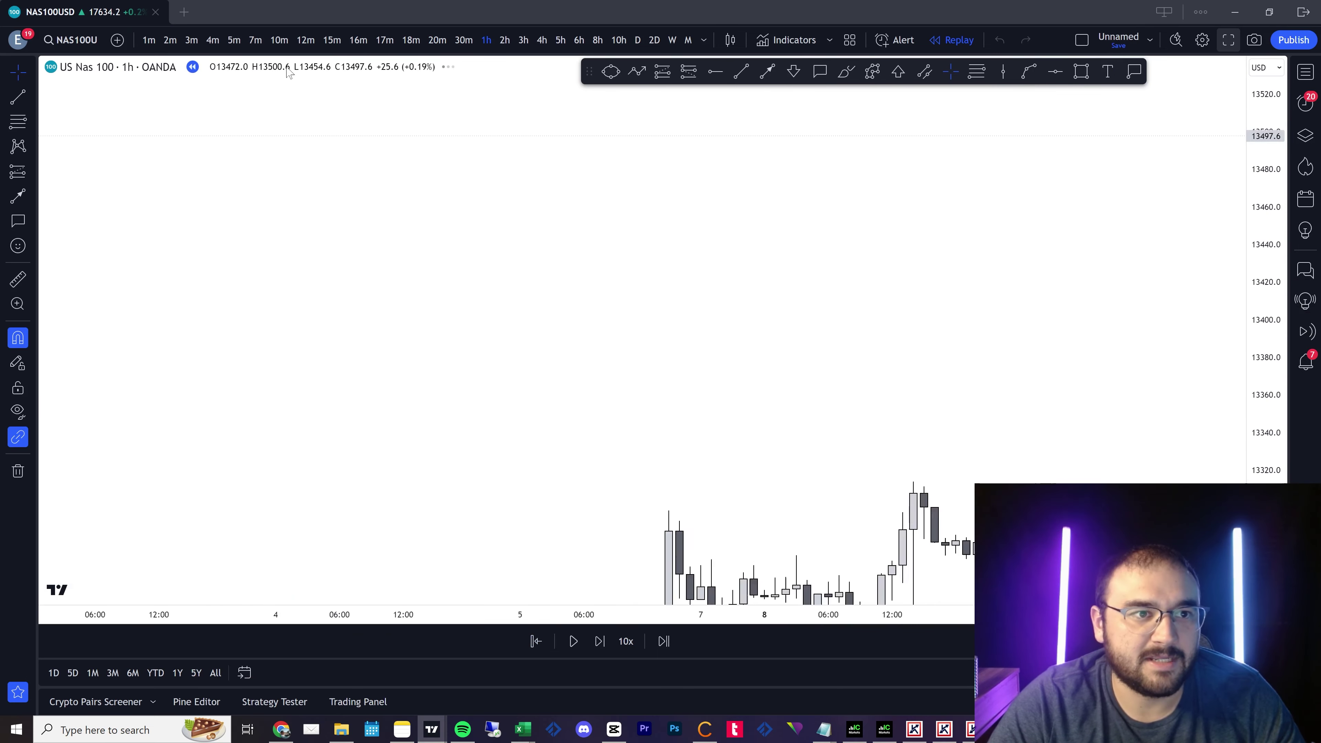
Compare the price action on the 15-minute and 30-minute timeframes and switch the chart to 10 minutes.
click(332, 40)
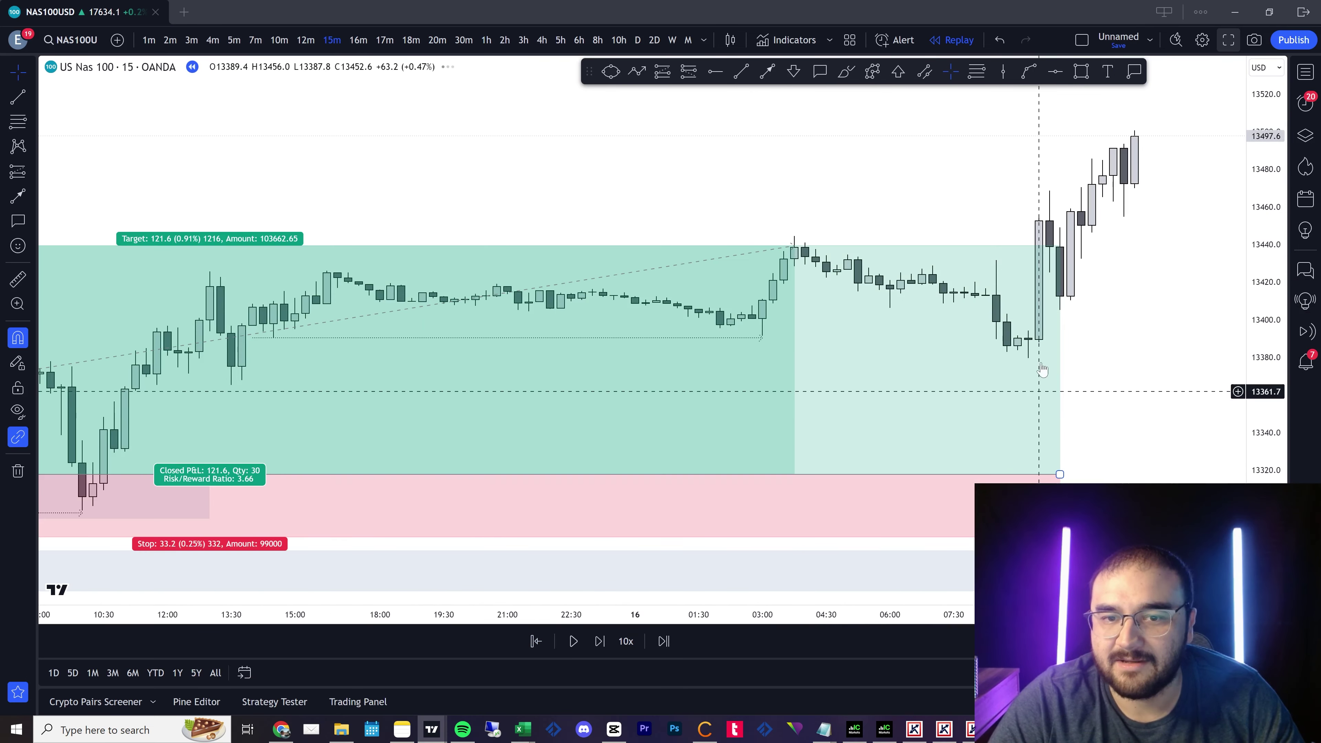
scroll(1114, 351, down, 2)
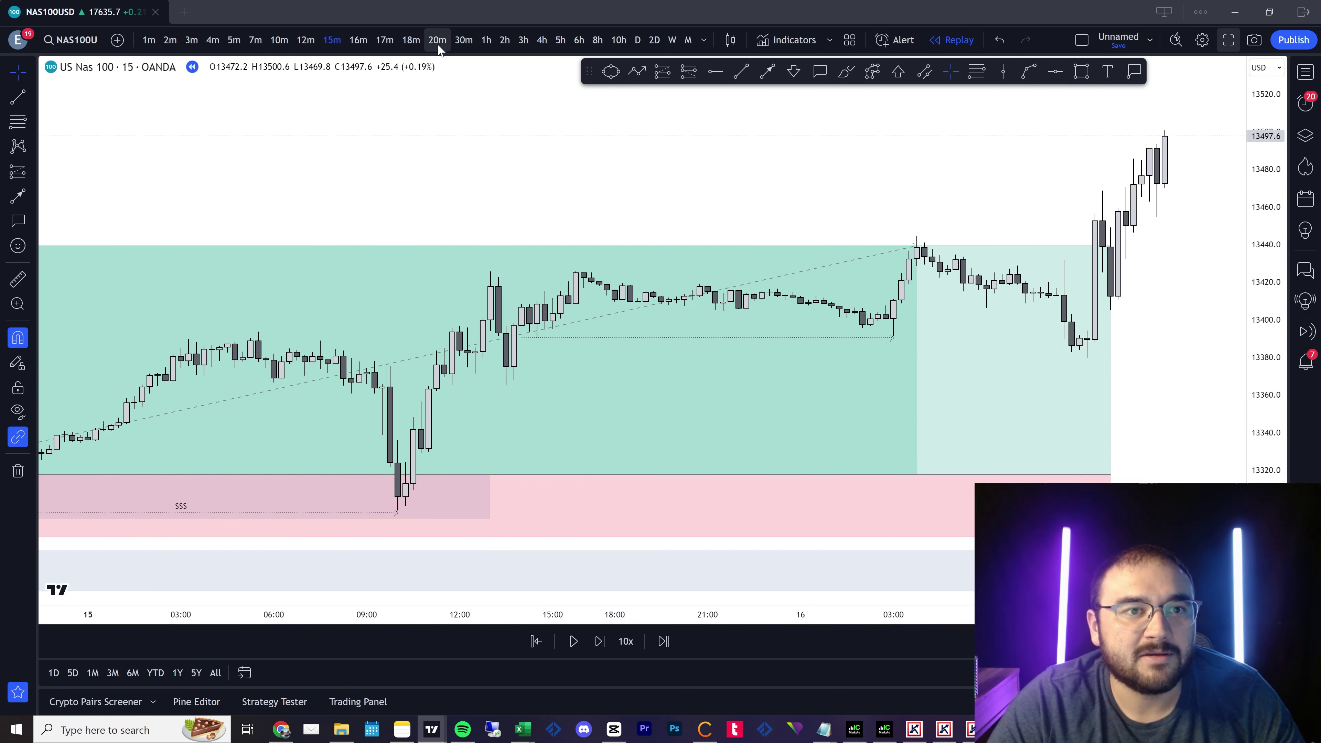
click(464, 41)
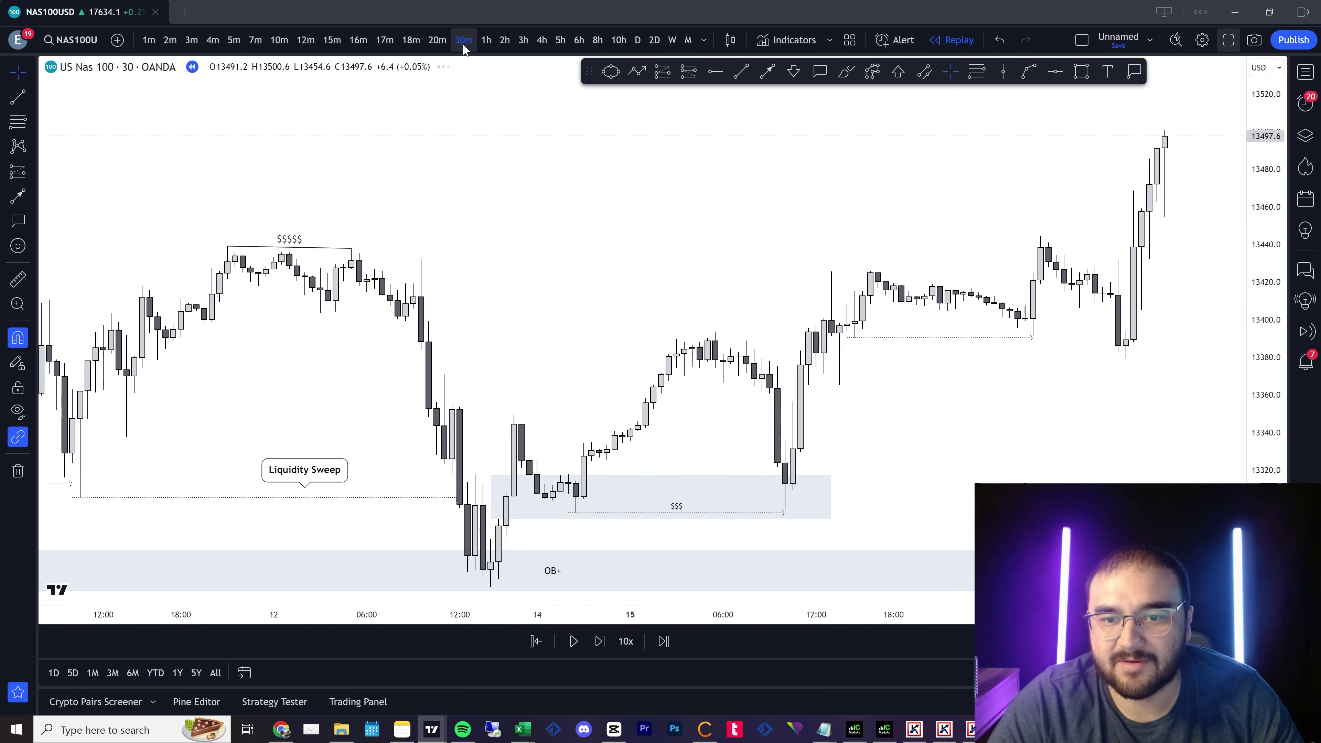
click(279, 40)
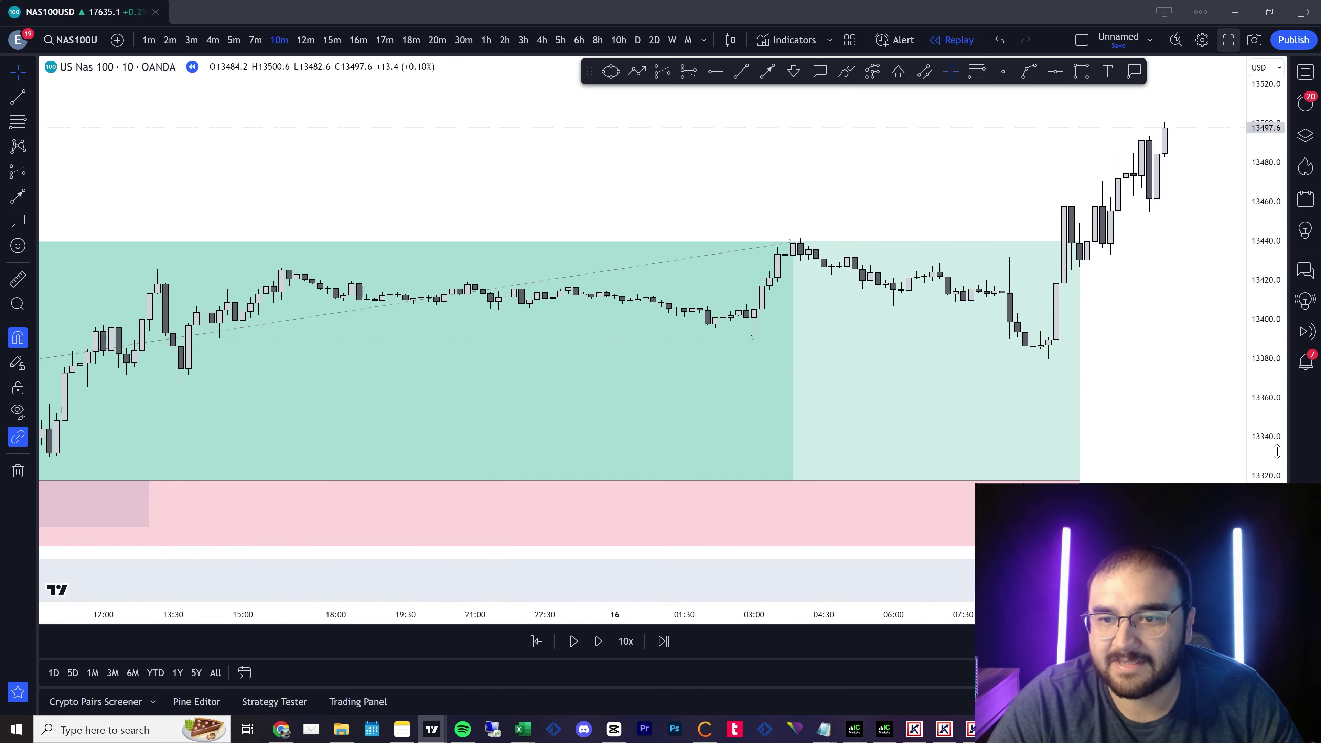
scroll(1191, 369, down, 4)
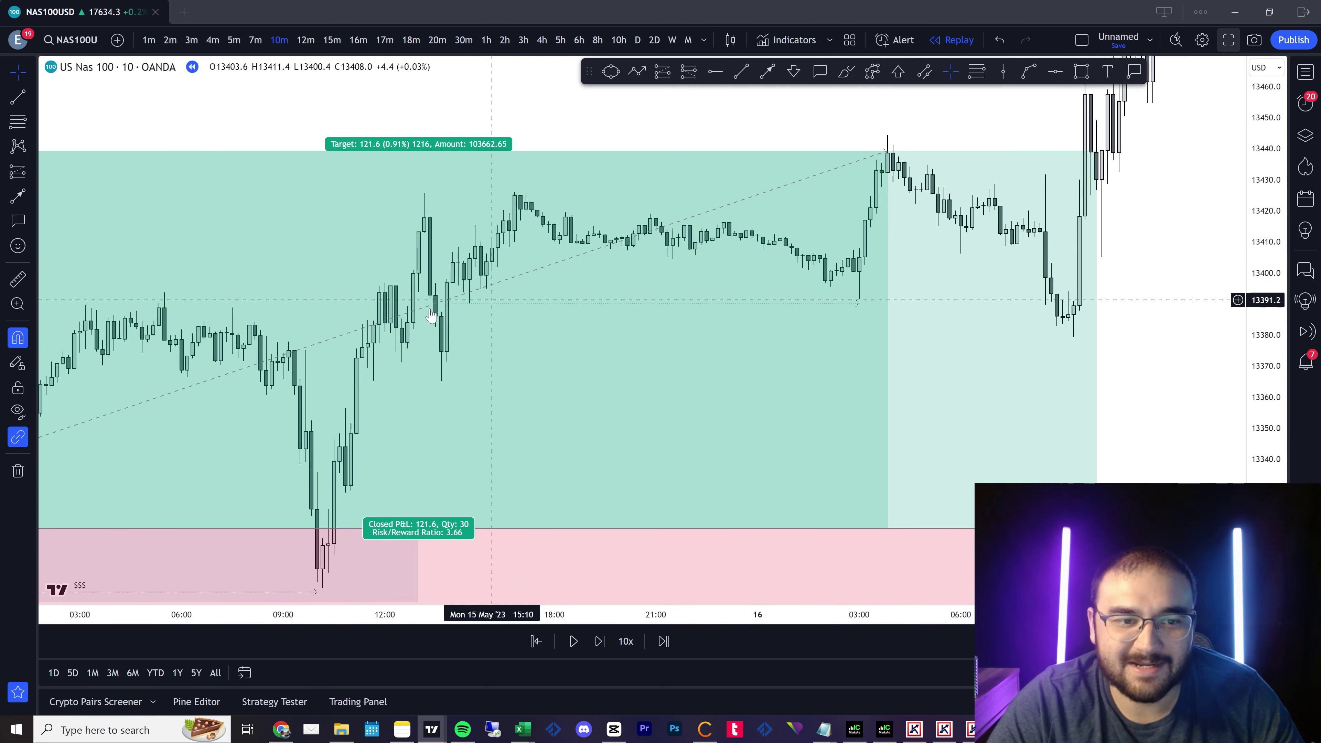
Draw a zone rectangle from 13386.0 to 13374.6, starting at about 15 May 13:40 and extending to the latest replay candle.
click(1080, 71)
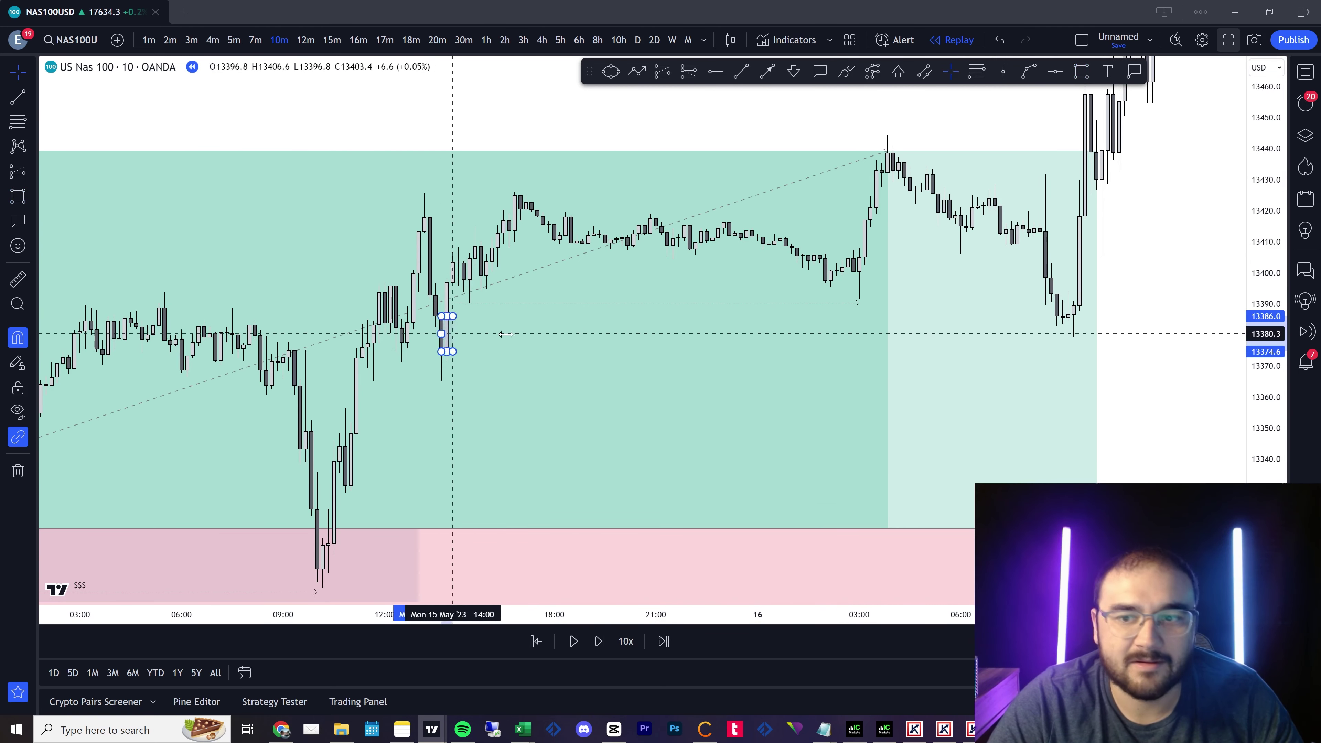
click(1159, 351)
scroll(1100, 361, up, 5)
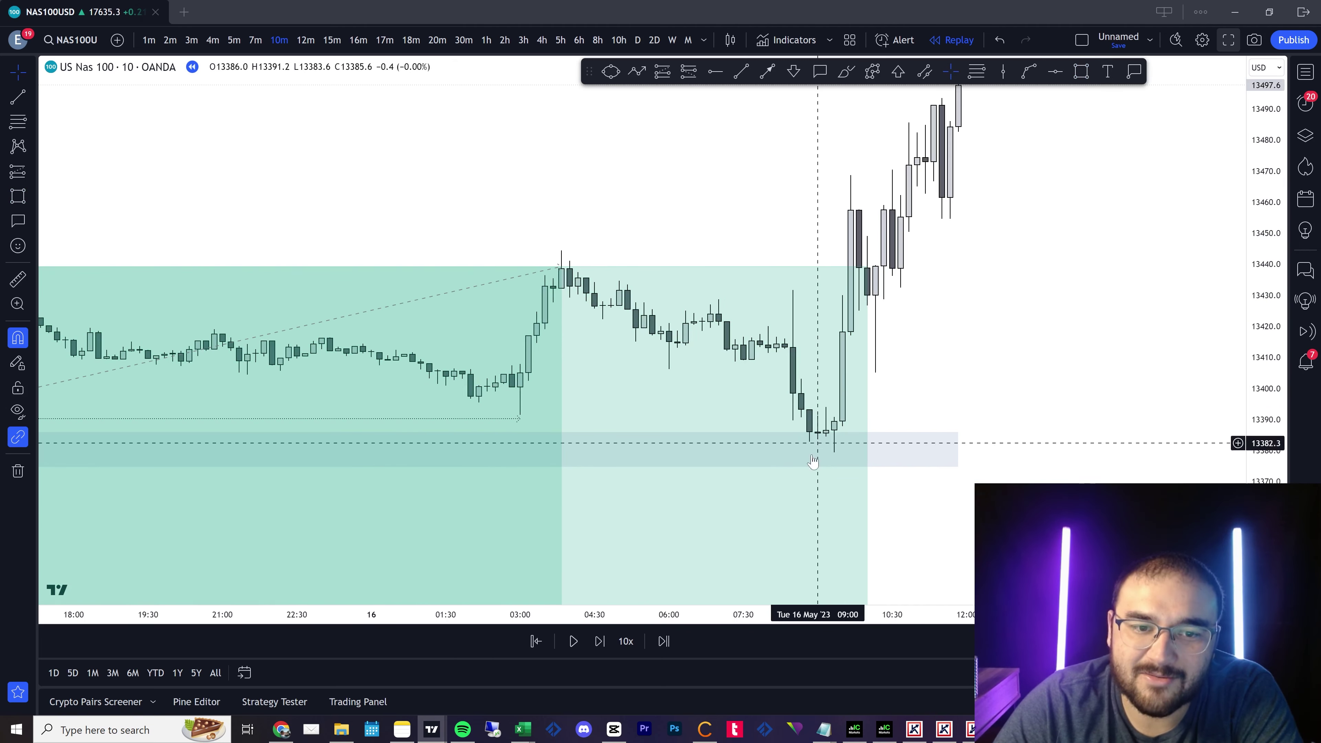
scroll(833, 484, down, 2)
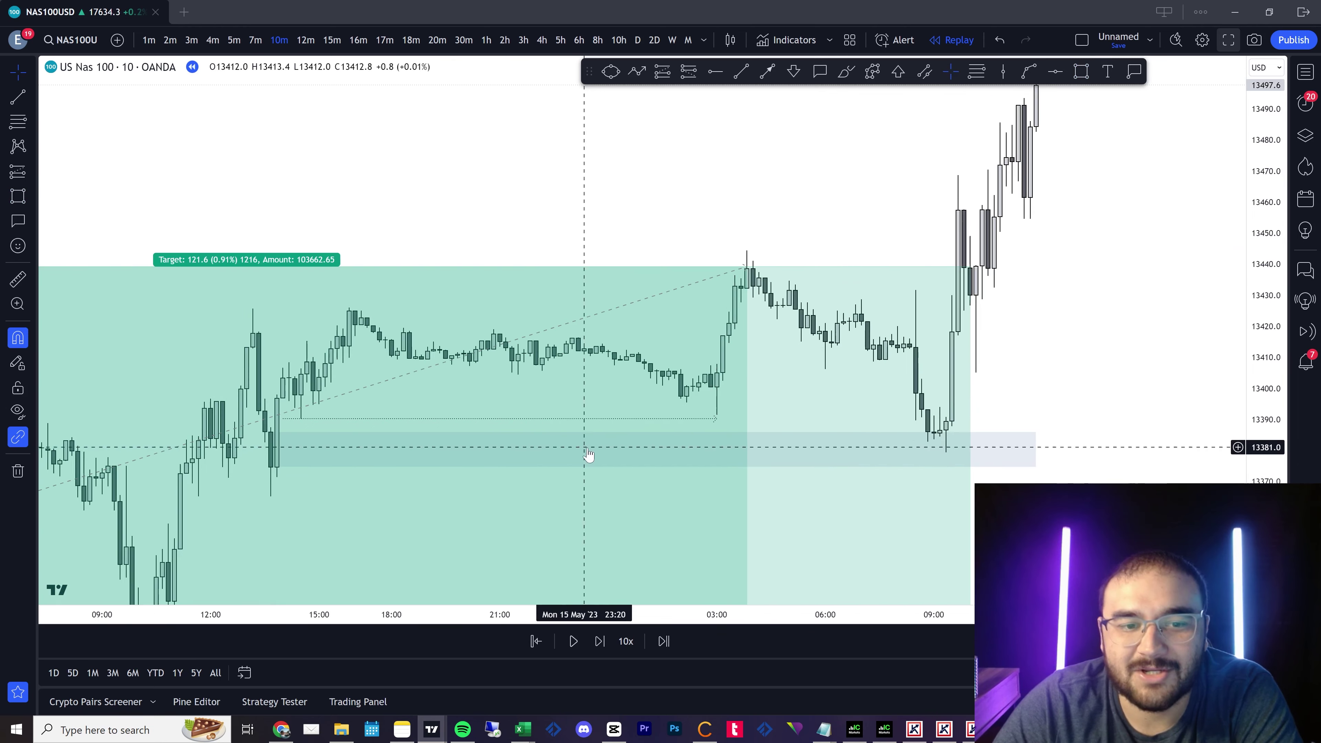
scroll(939, 354, up, 2)
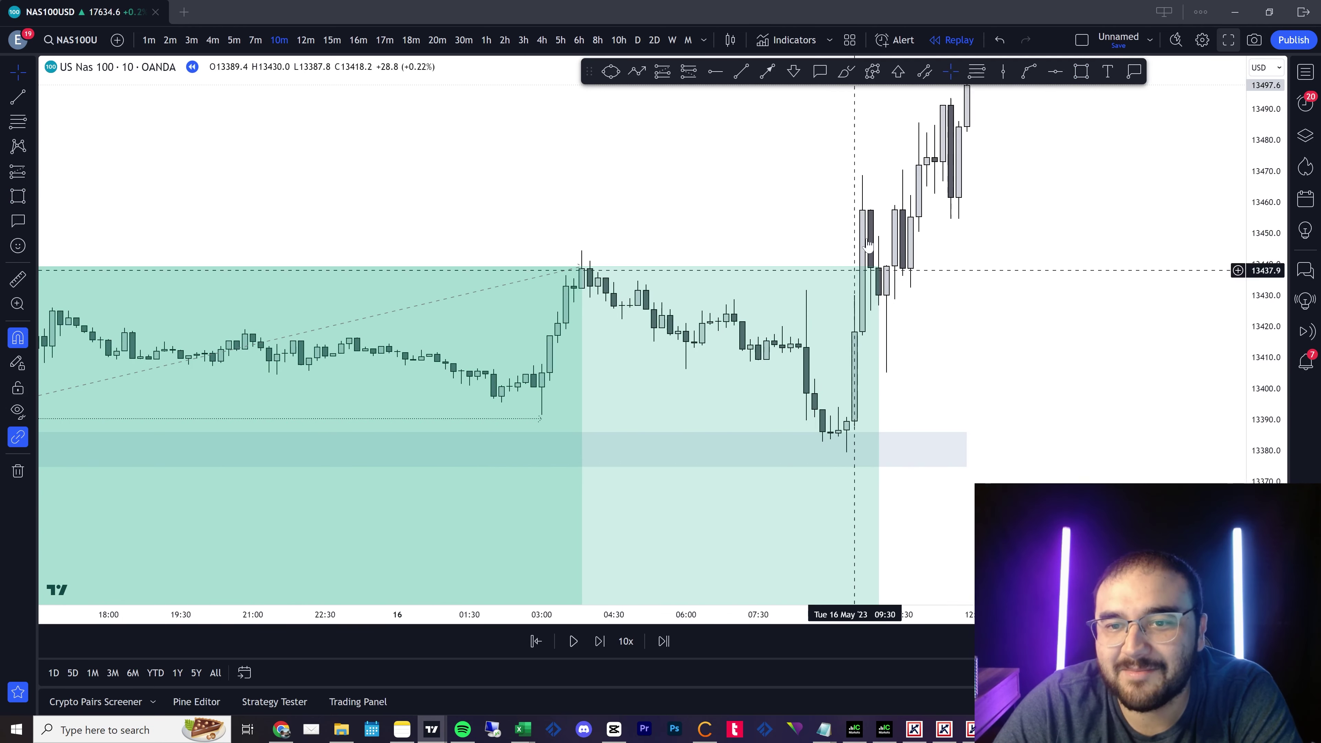
Place a long position at 16 May 09:40 with entry about 13417, a stop 30.5 points below and a target 101.6 points above.
click(861, 336)
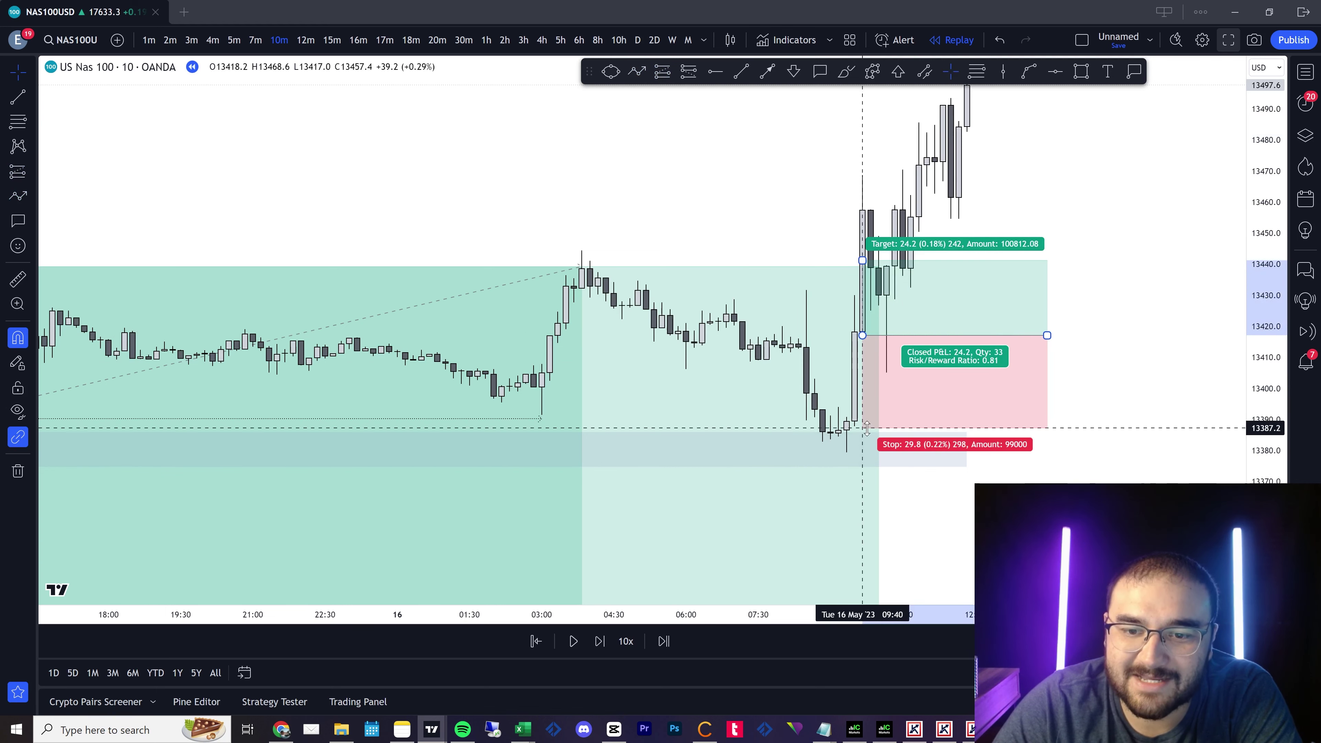
drag(799, 243, 840, 145)
scroll(843, 151, down, 6)
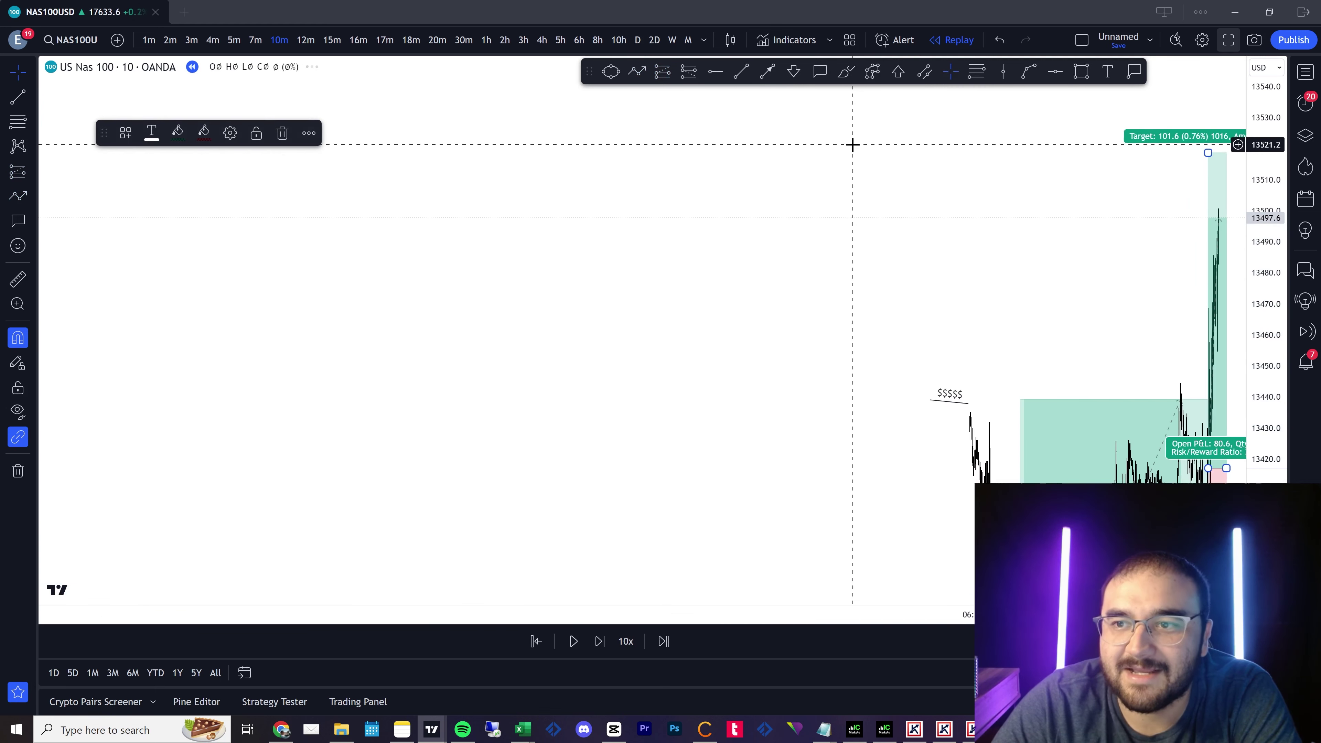
scroll(814, 343, up, 8)
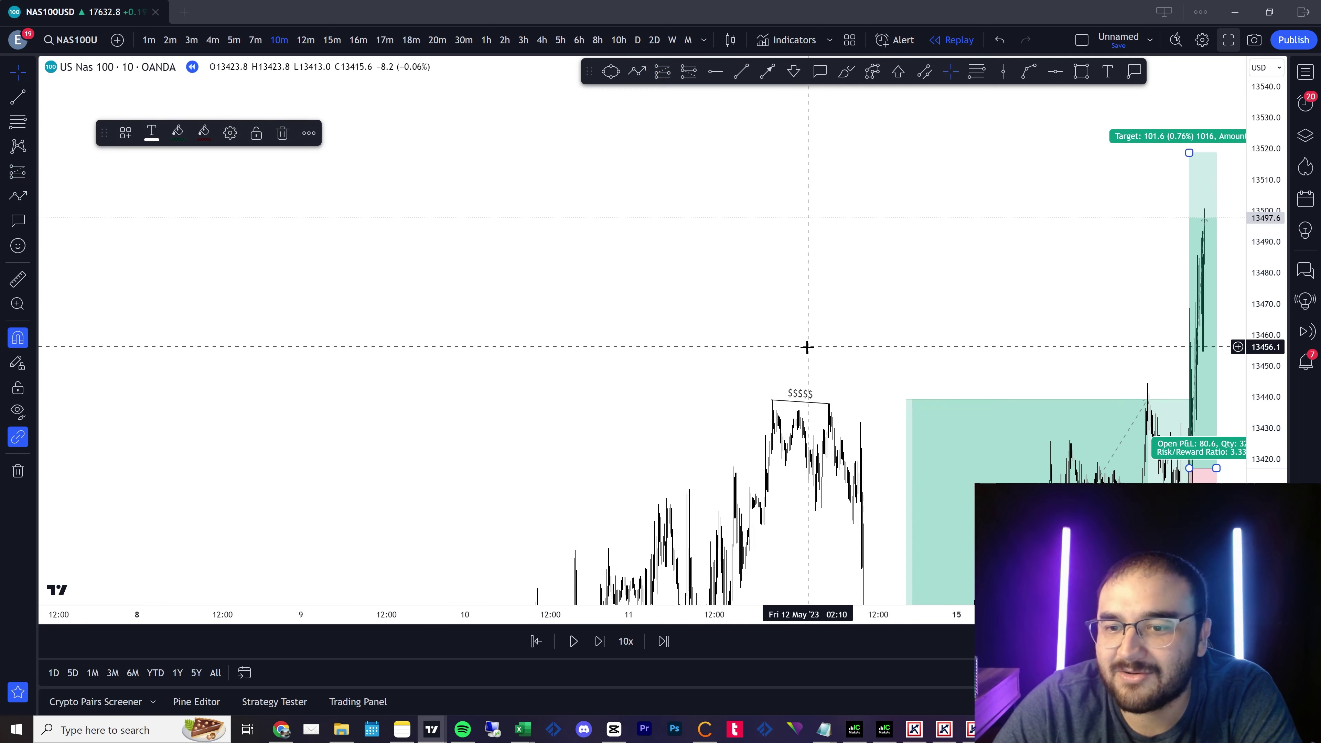
scroll(872, 309, up, 5)
drag(787, 256, 598, 149)
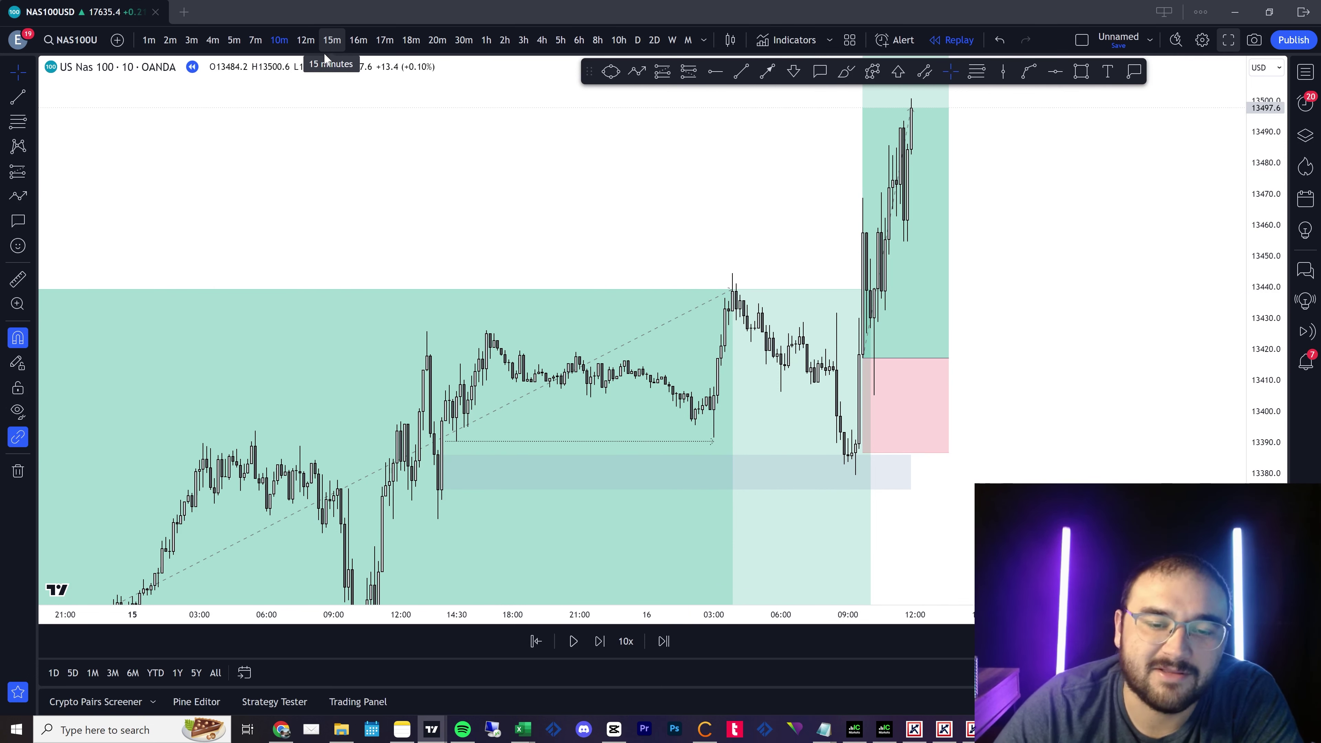
Review the order blocks, liquidity sweep and both long trades on the 10-minute and 1-hour timeframes.
scroll(1127, 411, down, 5)
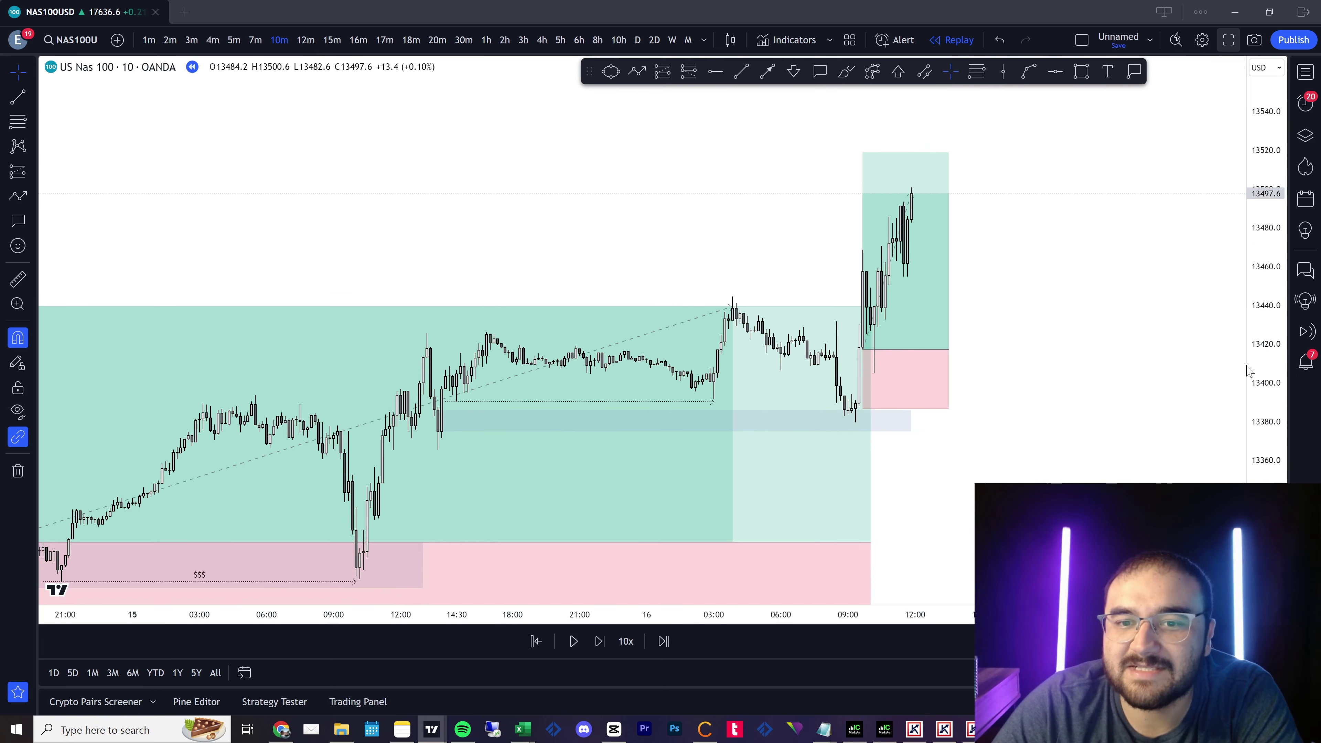
scroll(493, 443, up, 3)
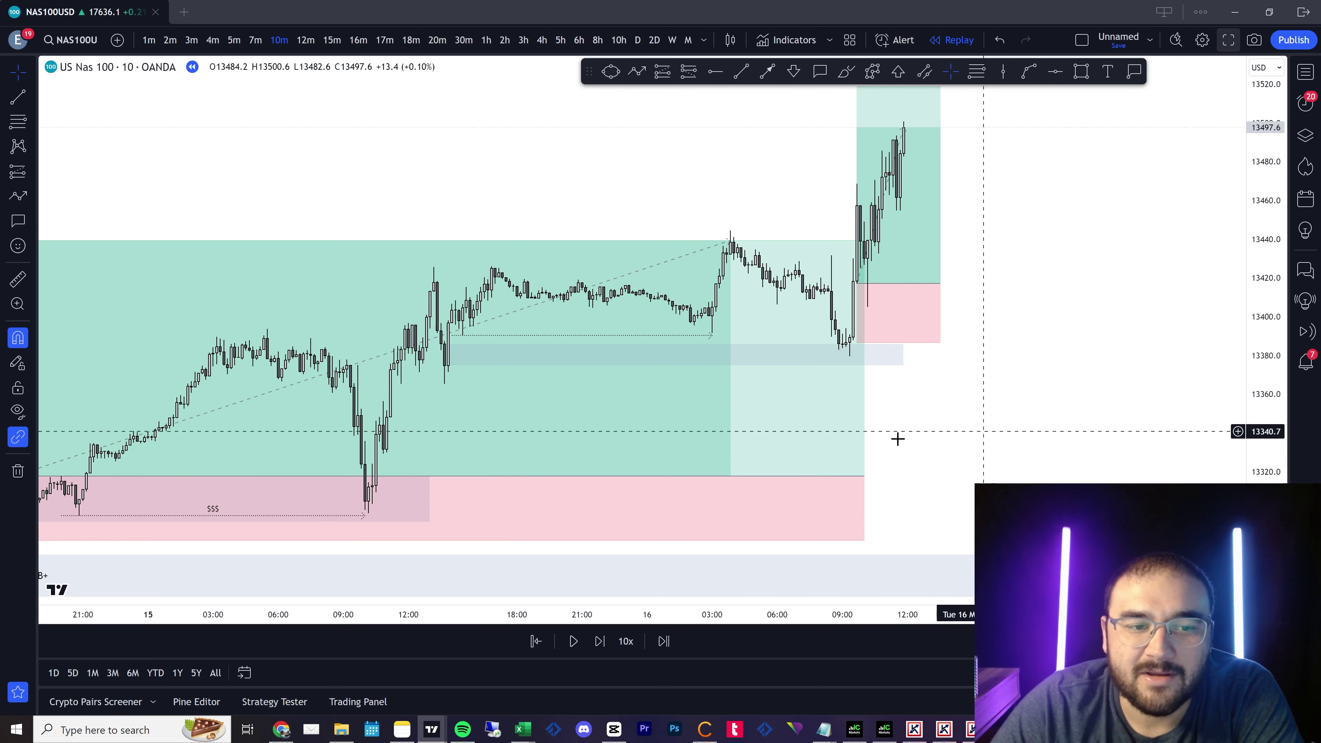
scroll(502, 77, down, 2)
click(486, 40)
scroll(209, 596, down, 4)
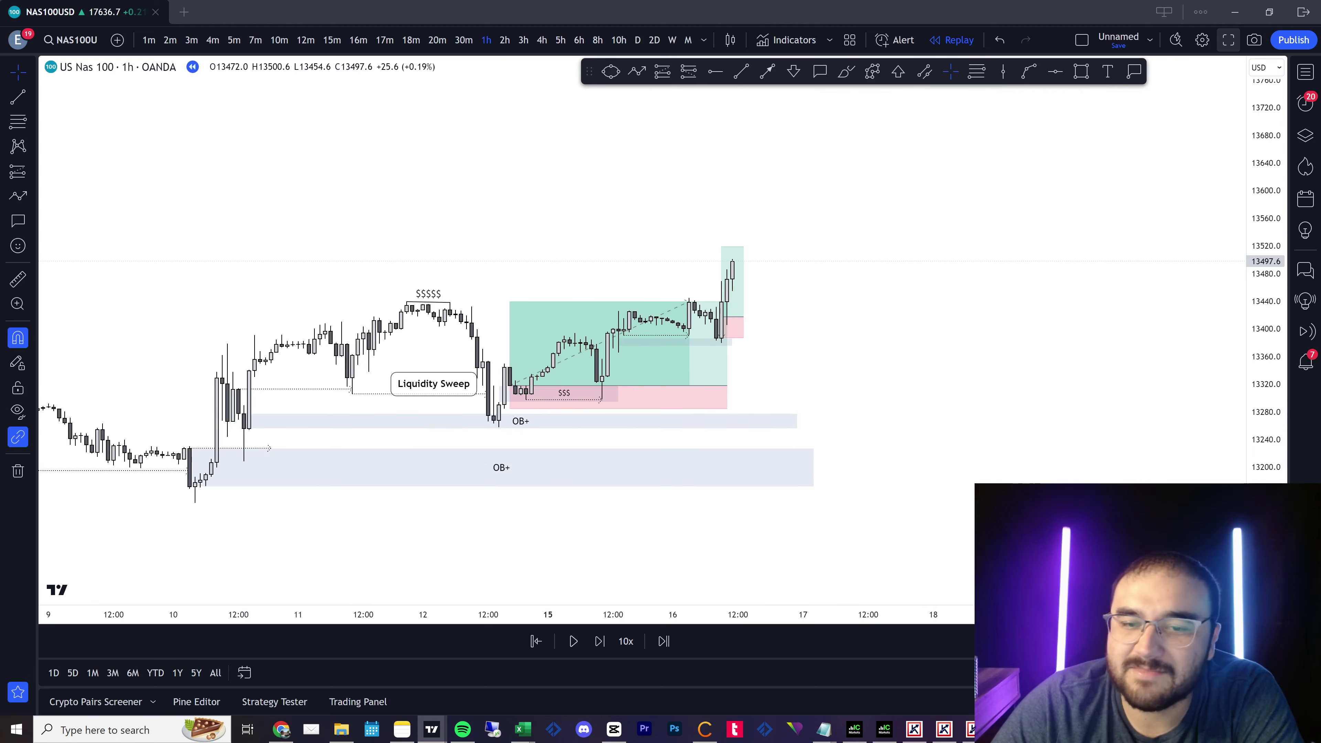
scroll(605, 436, up, 2)
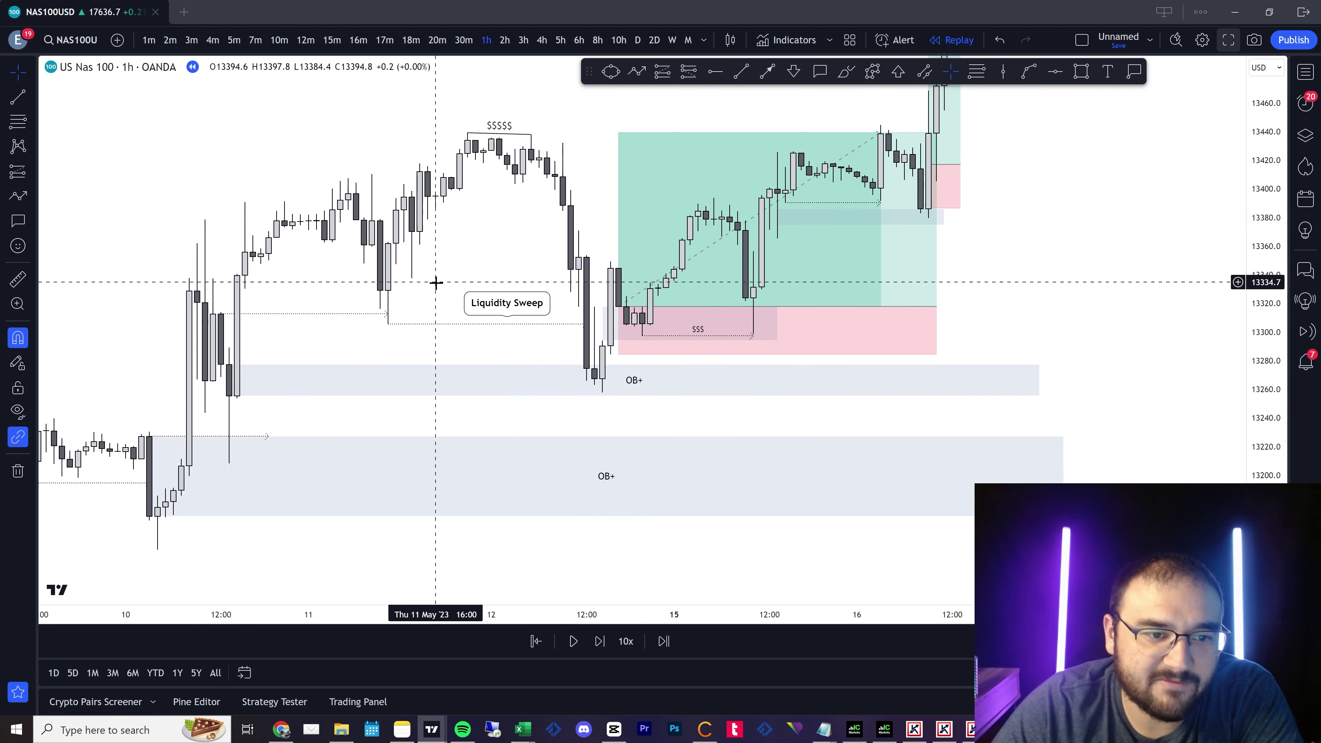
drag(436, 283, 760, 328)
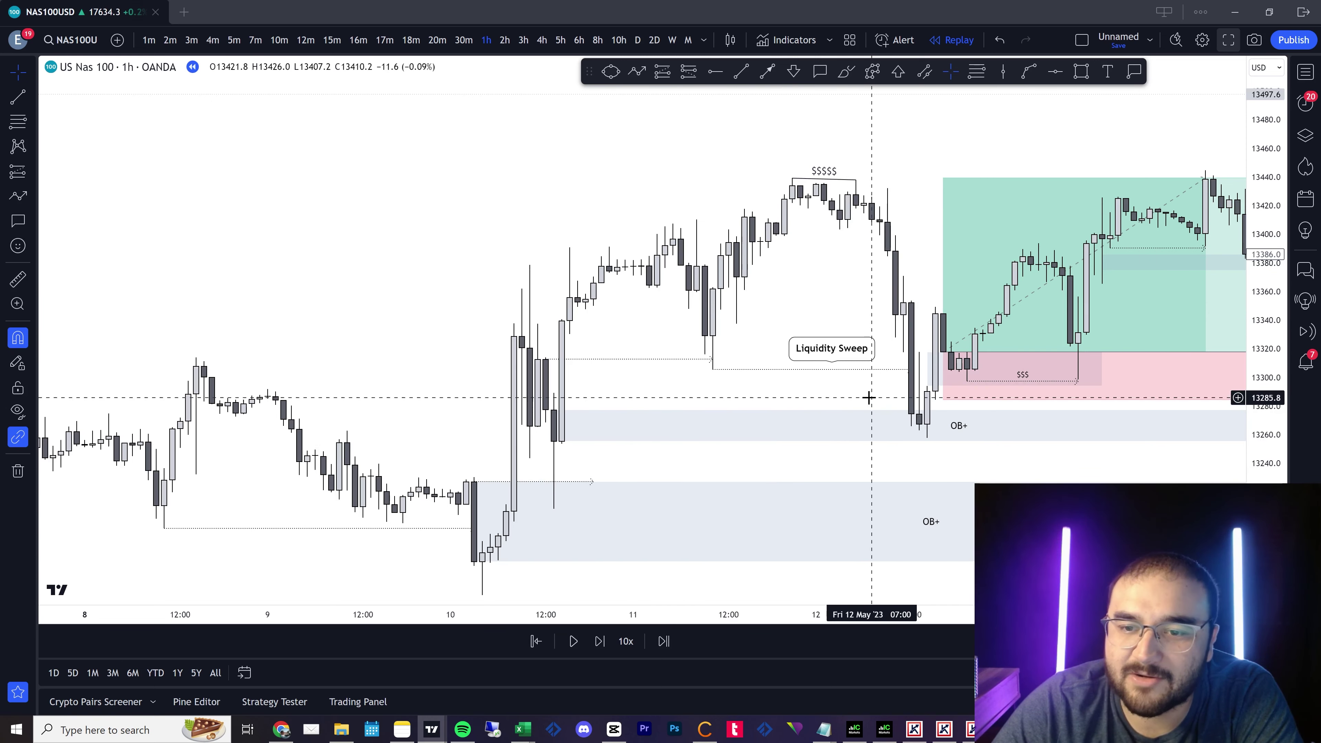
drag(869, 396, 760, 403)
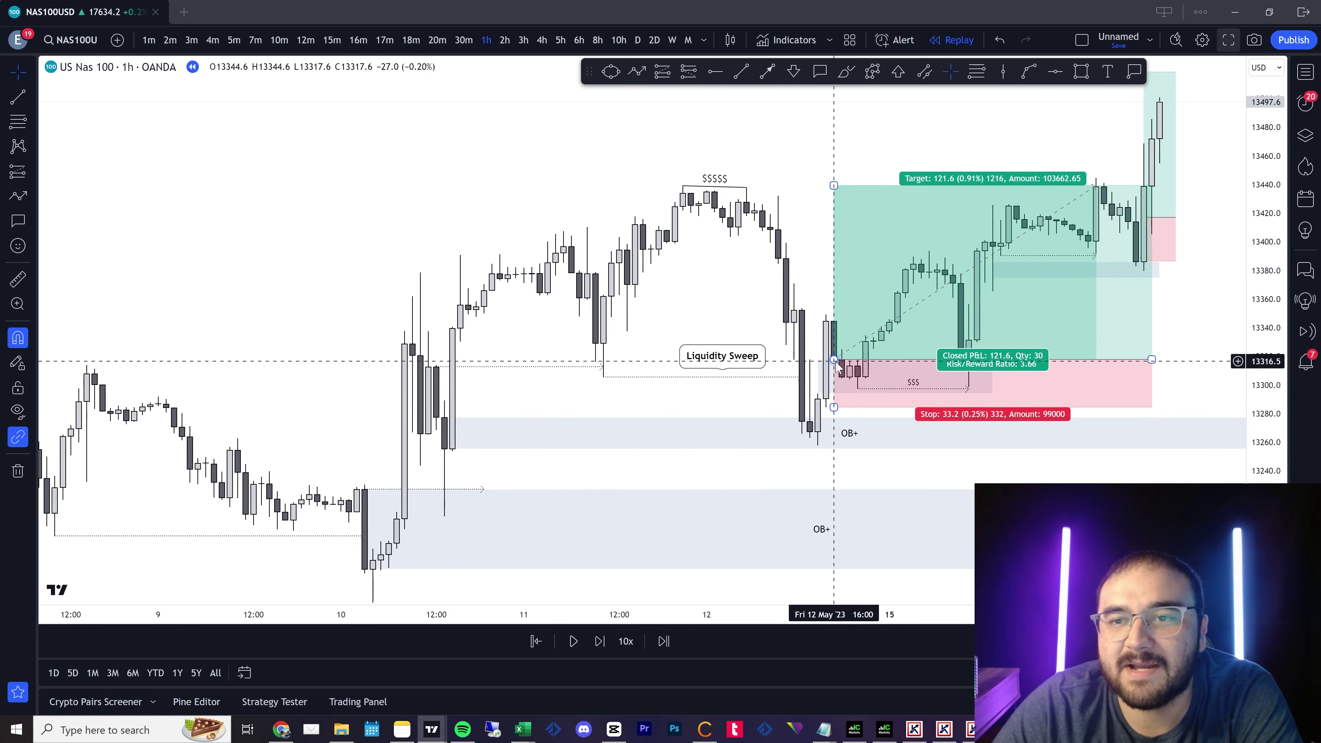
Shorten the first long position so its right edge ends at 03:00 on 16 May.
drag(1199, 301, 973, 387)
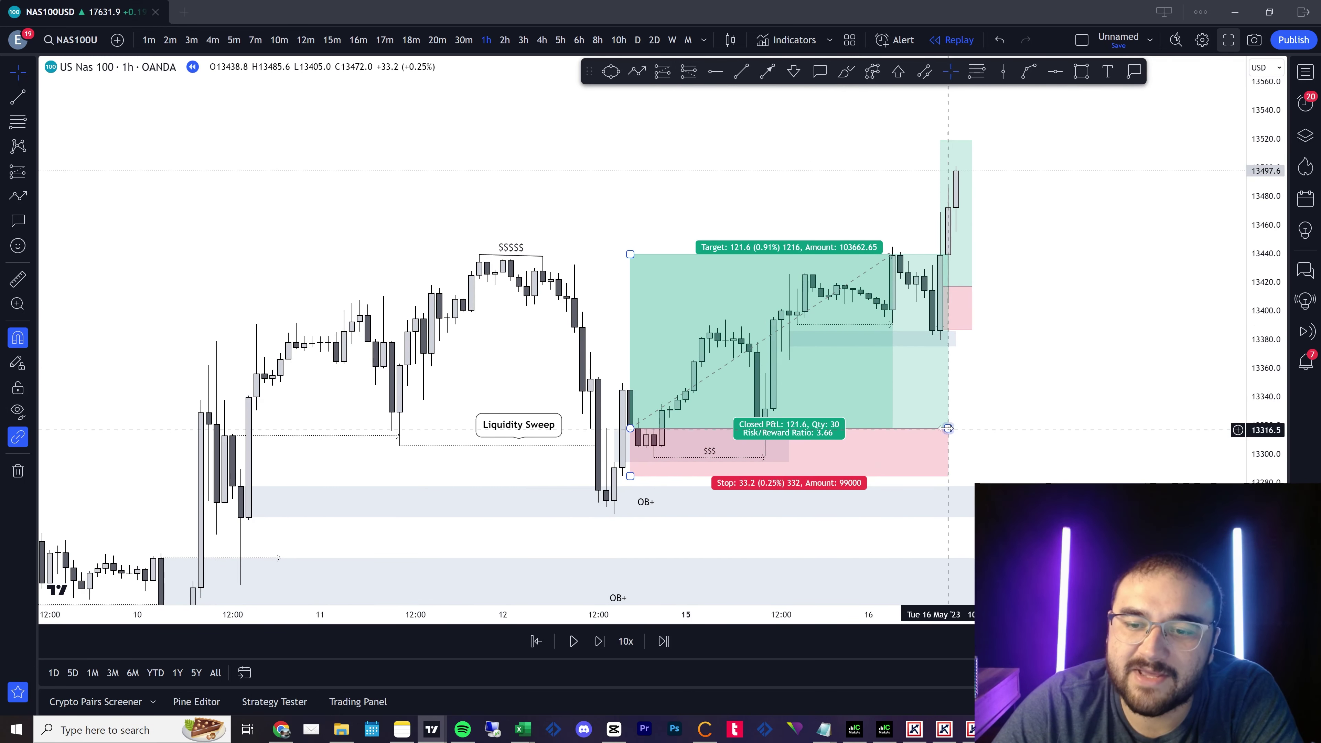
drag(948, 428, 893, 427)
scroll(326, 248, up, 1)
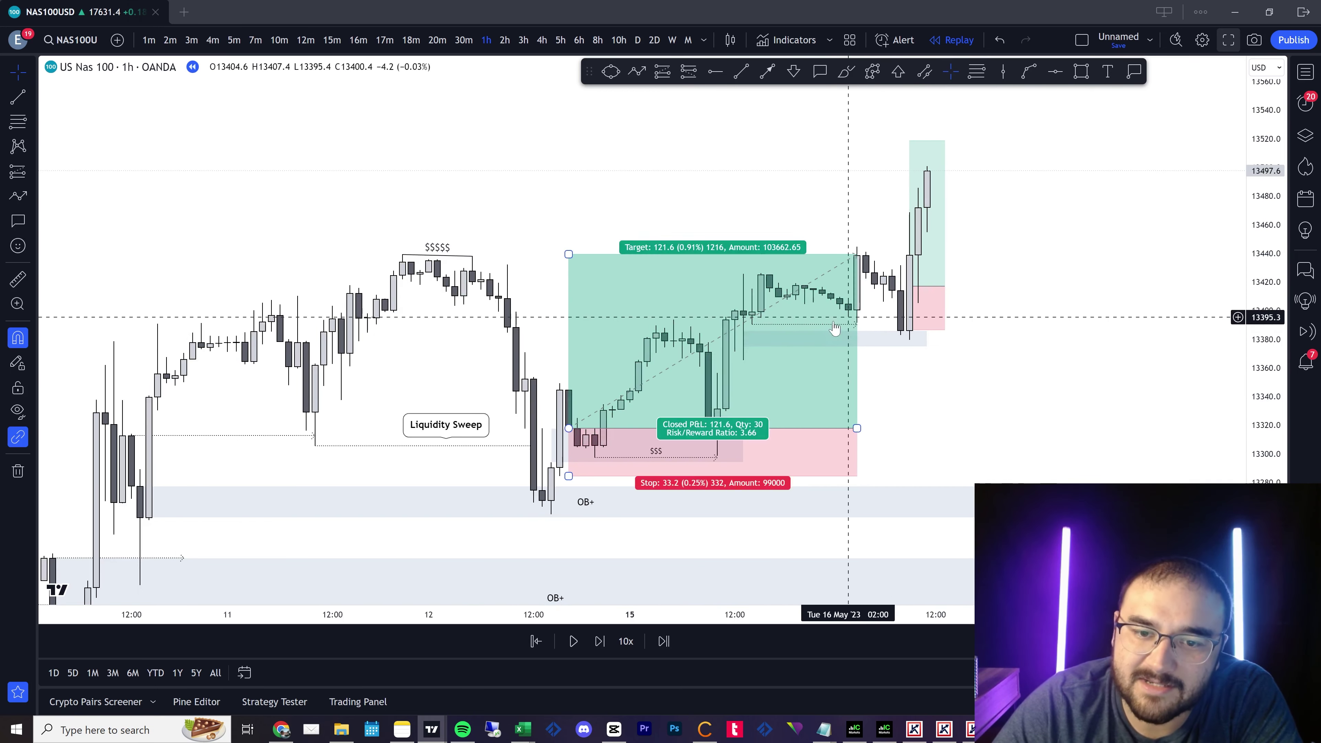
Switch the chart to 10 minutes and draw a horizontal arrow at about 13371 from 15 May 12:30 to 13:40.
click(332, 40)
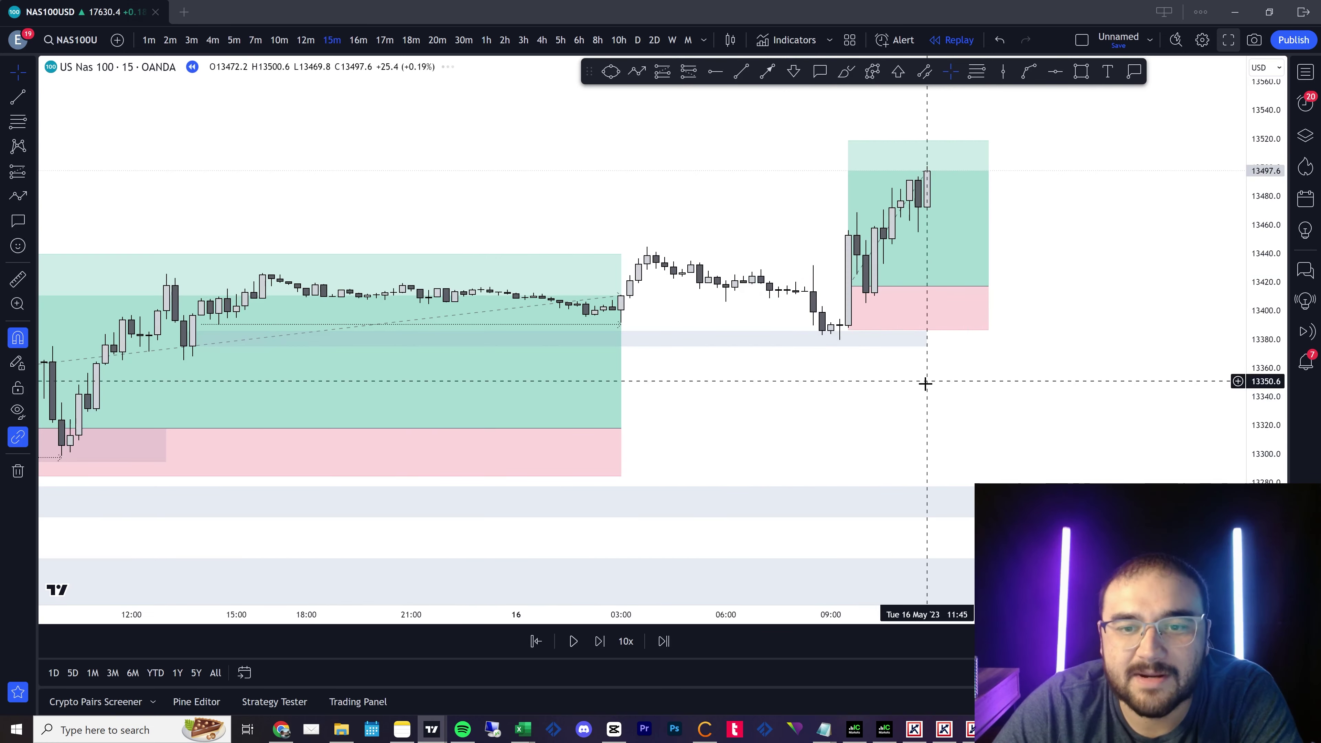
click(278, 40)
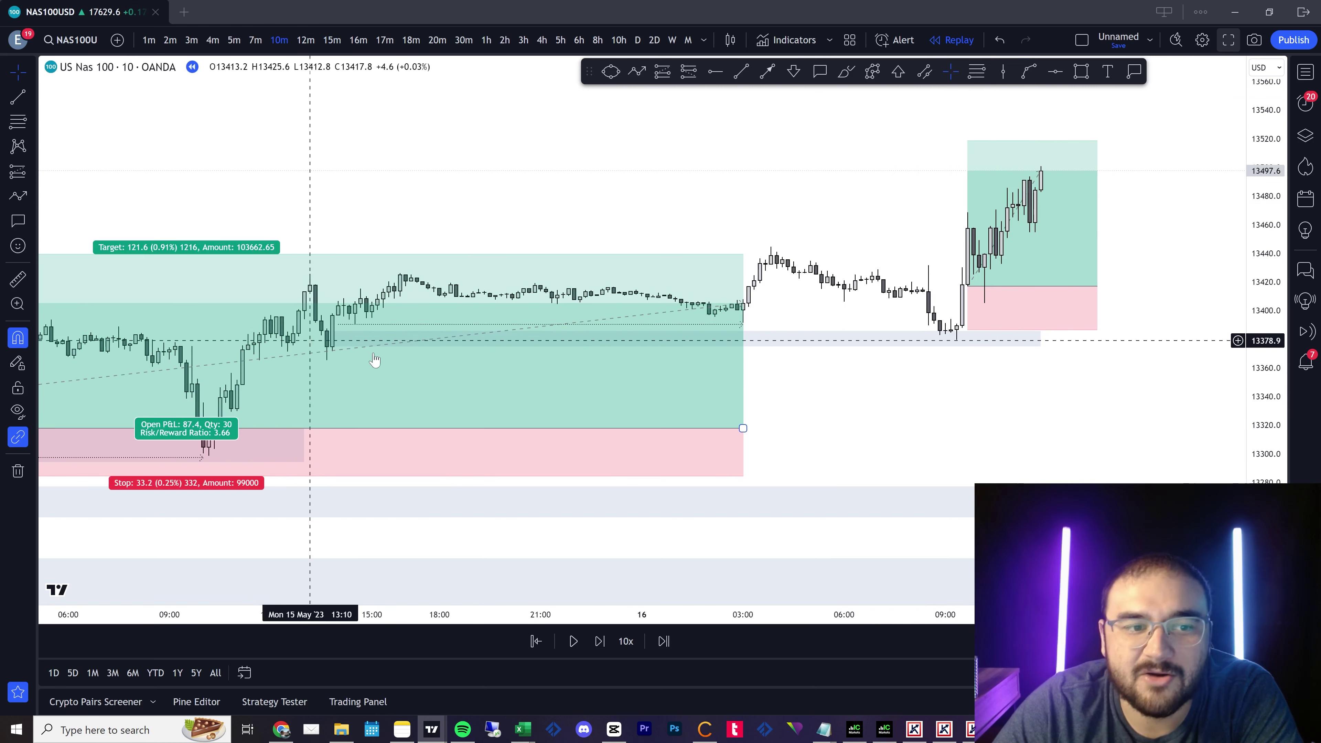
click(327, 338)
click(424, 230)
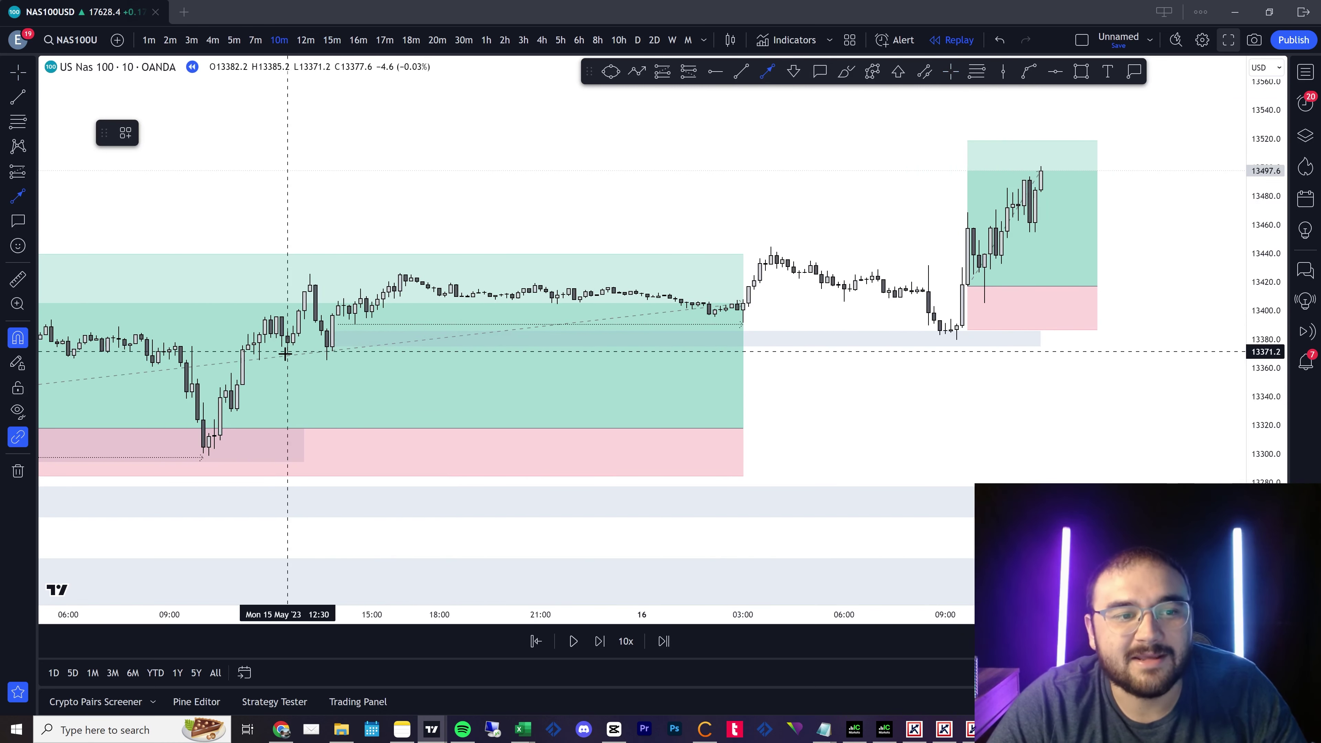
click(327, 351)
click(1100, 360)
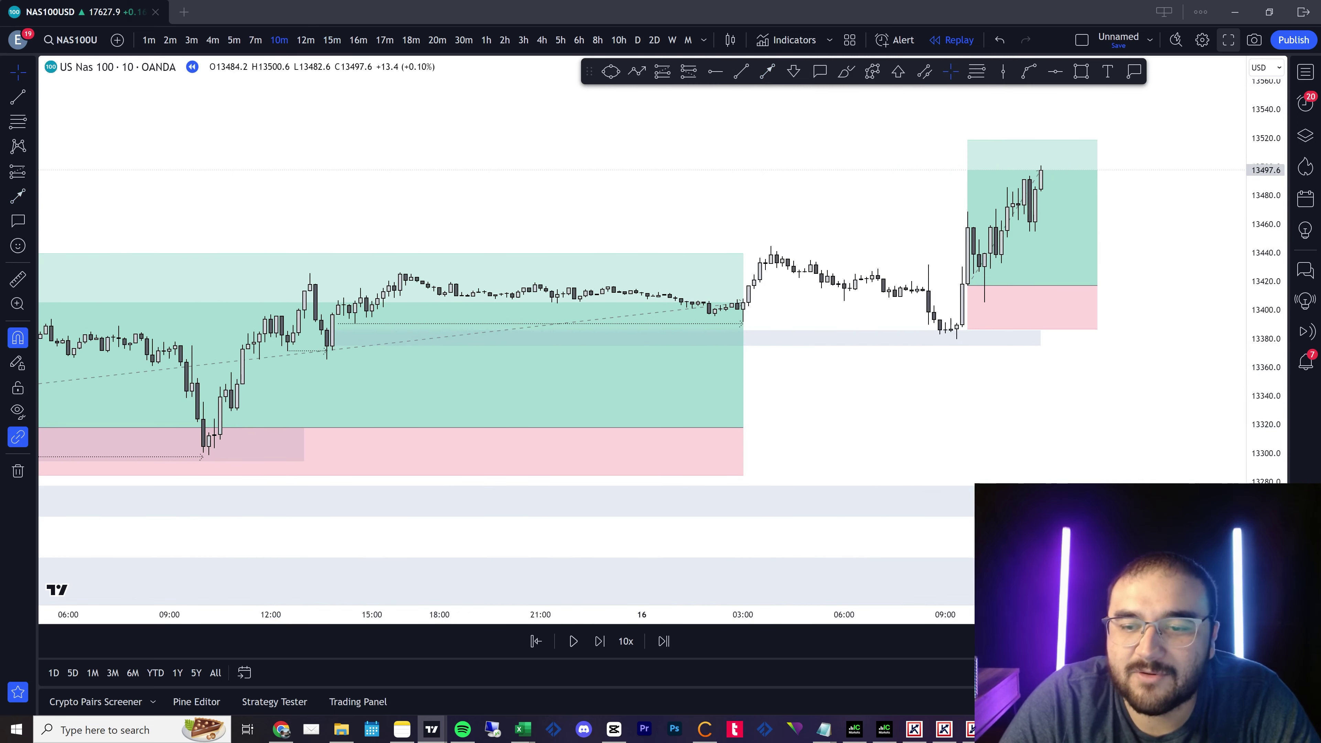
Examine how price interacts with the 10-minute order block zone and the second long position on 16 May.
drag(1265, 531, 1265, 377)
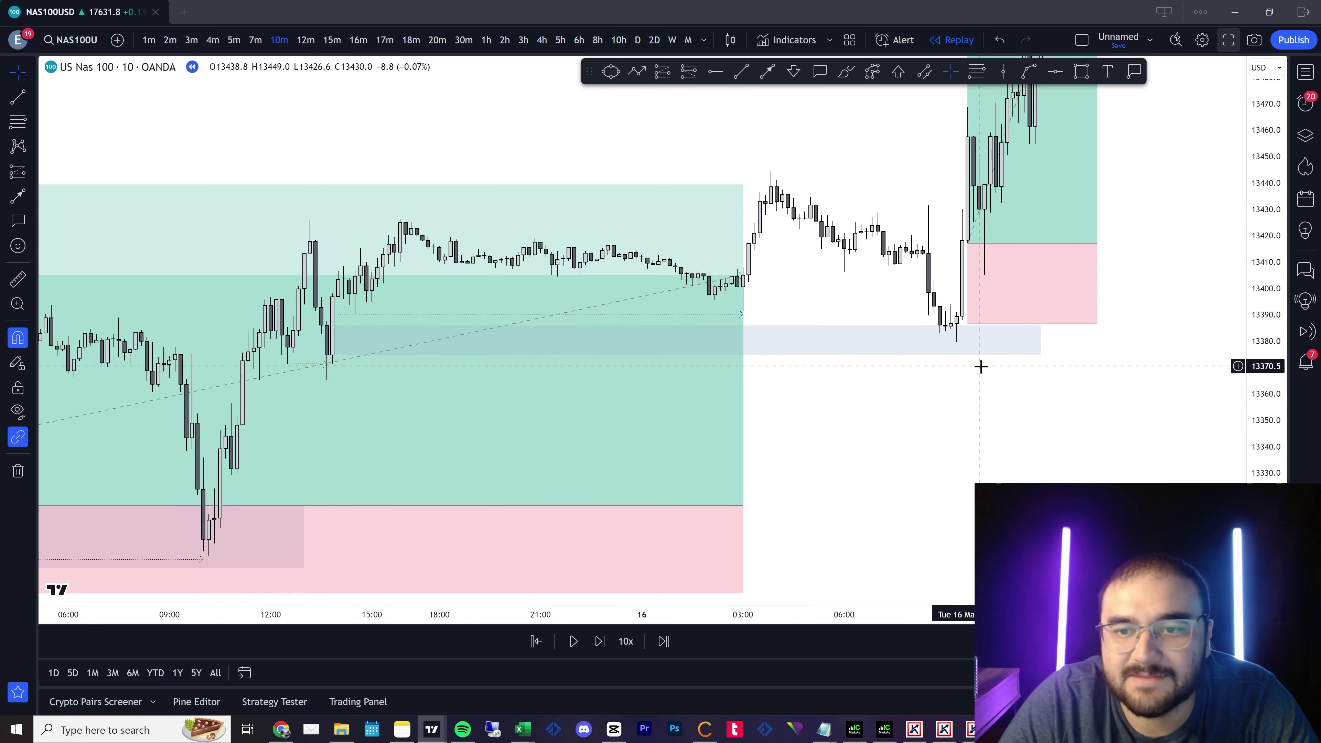
scroll(981, 366, up, 2)
drag(996, 378, 741, 485)
scroll(1175, 337, down, 10)
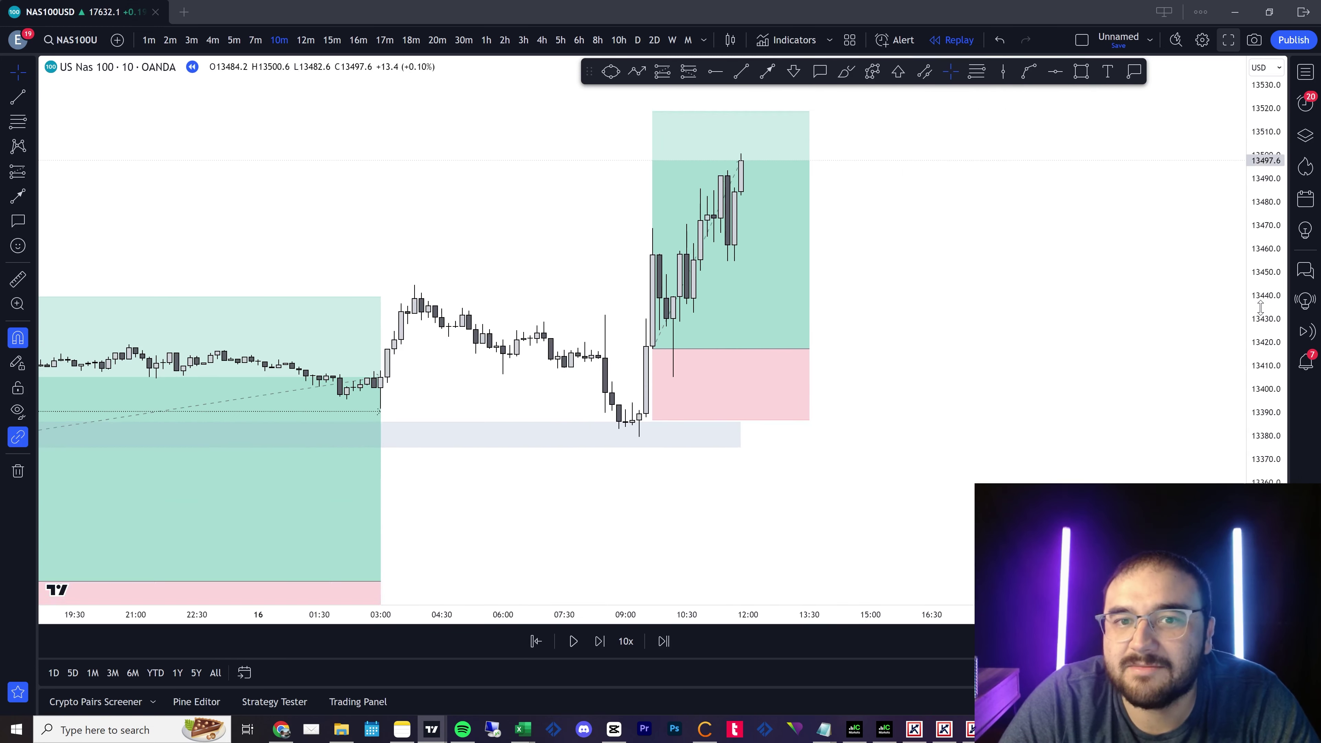
scroll(1176, 338, down, 2)
scroll(1171, 343, up, 7)
scroll(1151, 342, down, 10)
drag(387, 406, 1245, 376)
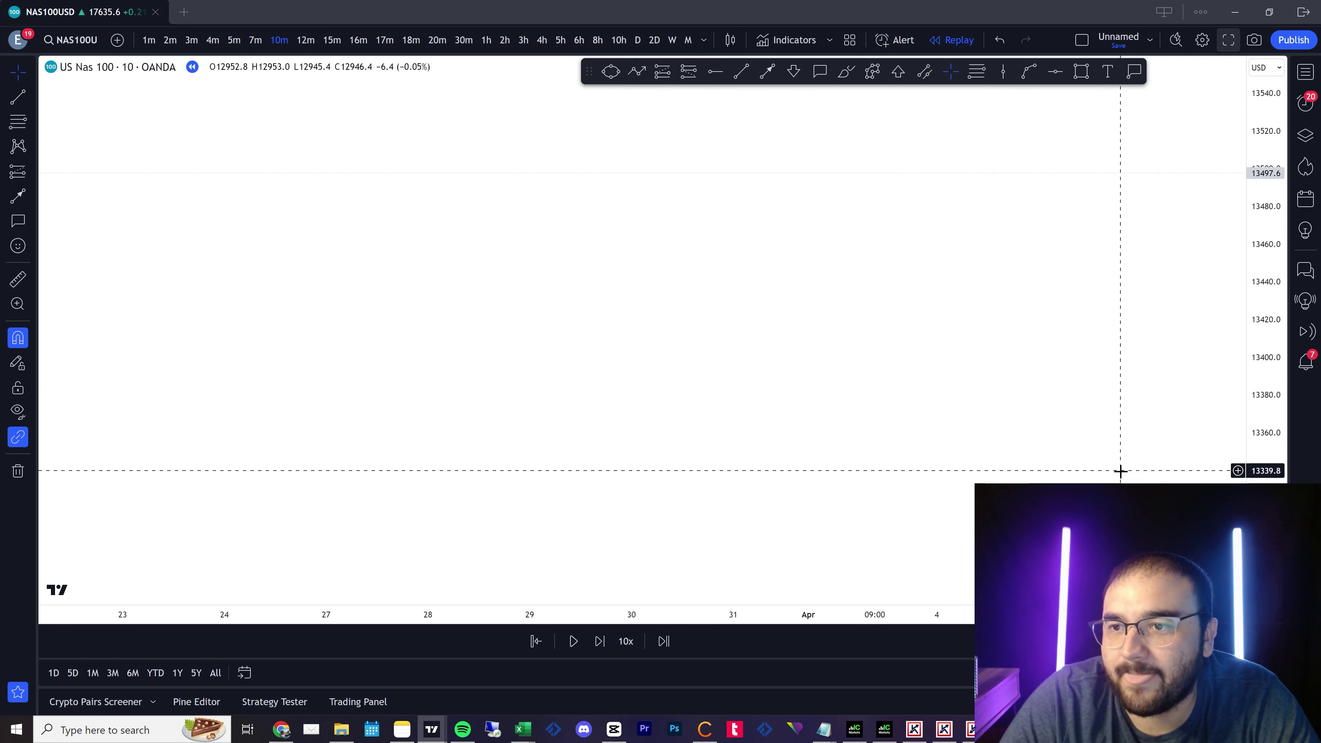
drag(1134, 458, 1012, 449)
key(alt+shift+Right)
drag(1263, 190, 1263, 369)
scroll(1203, 342, up, 5)
drag(1207, 437, 710, 434)
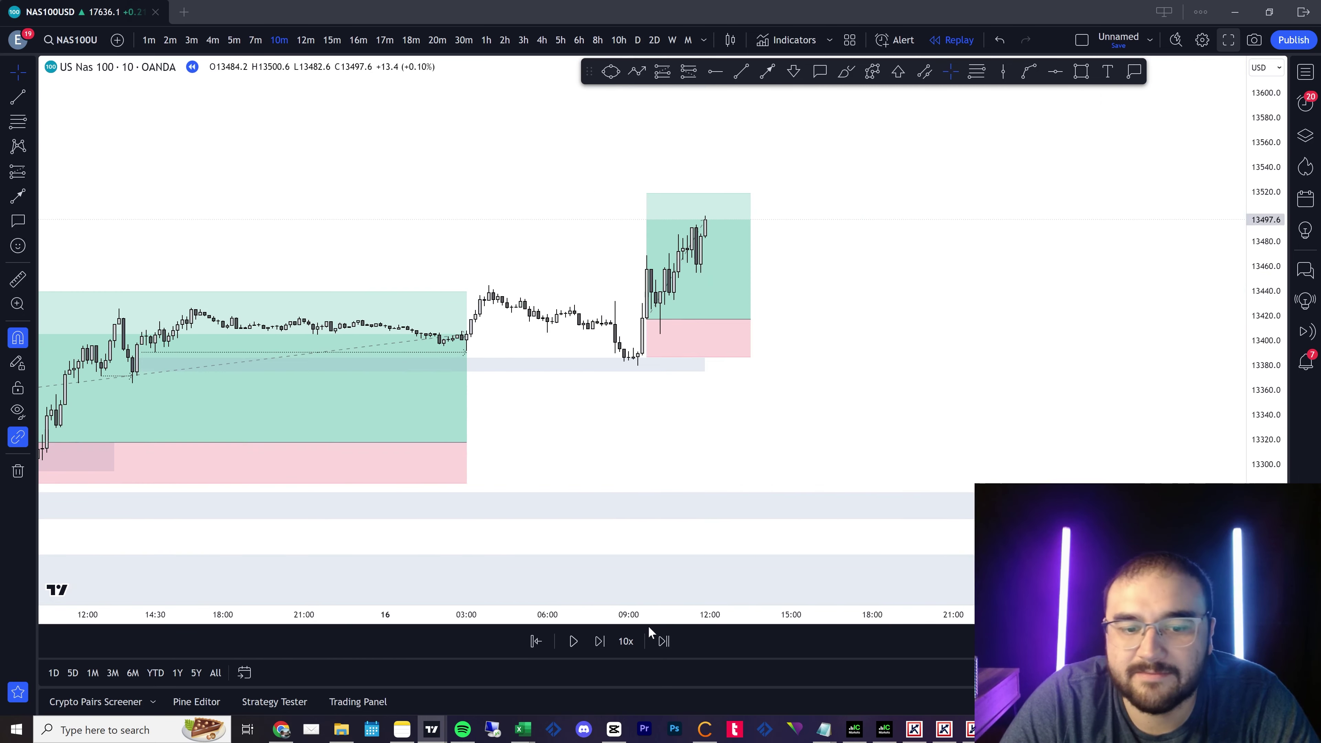
Play the bar replay into 17 May, extend the second long position's right edge to about 14:45 that day, and pause.
click(572, 642)
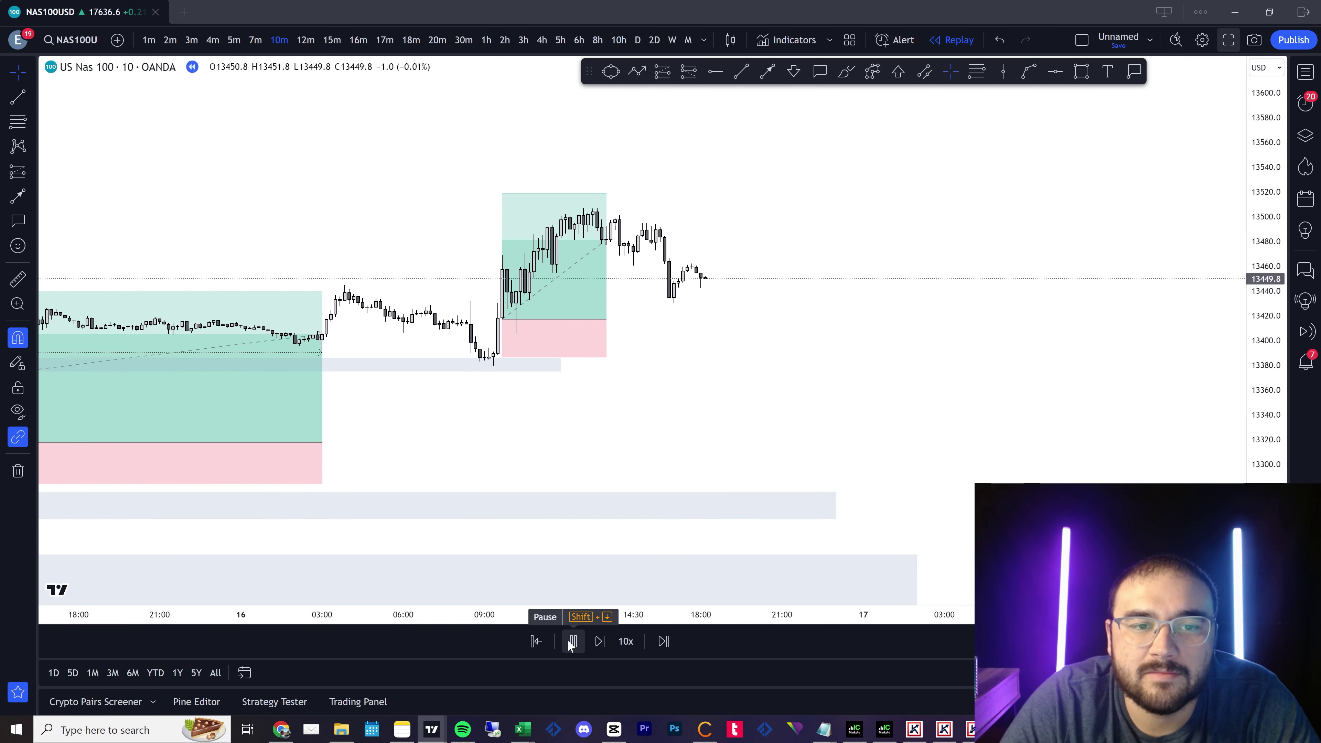
drag(560, 319, 1150, 323)
scroll(968, 412, down, 5)
drag(1014, 416, 950, 422)
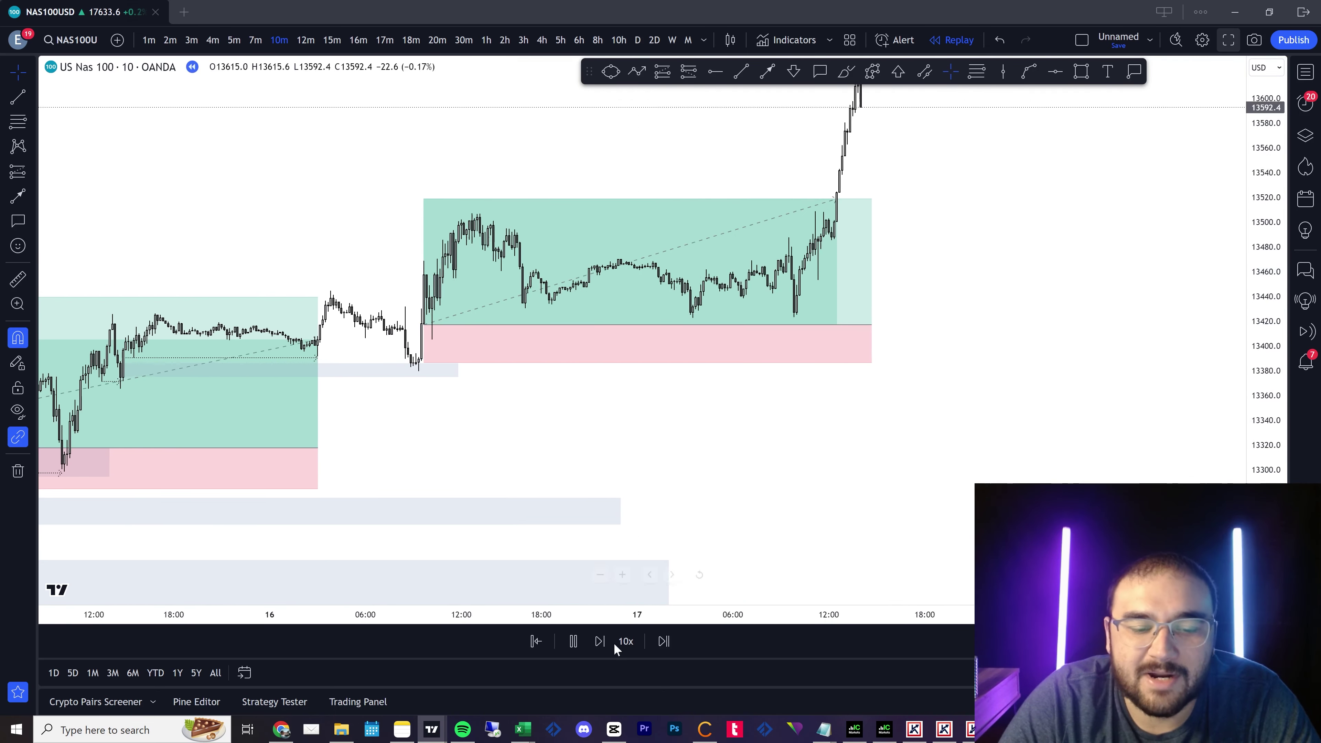
click(579, 646)
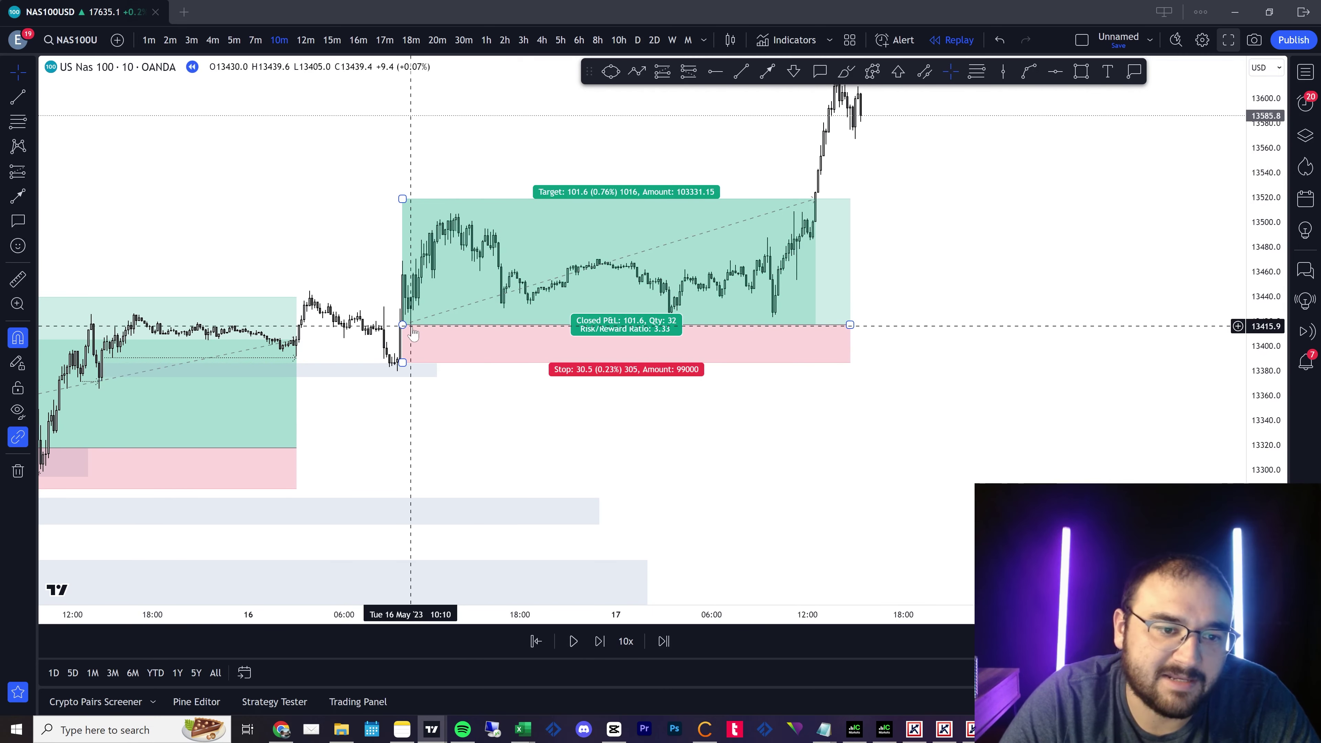
Review the two long positions and their order block zones across 14 to 17 May.
drag(988, 295, 988, 394)
scroll(572, 478, down, 5)
scroll(833, 515, up, 5)
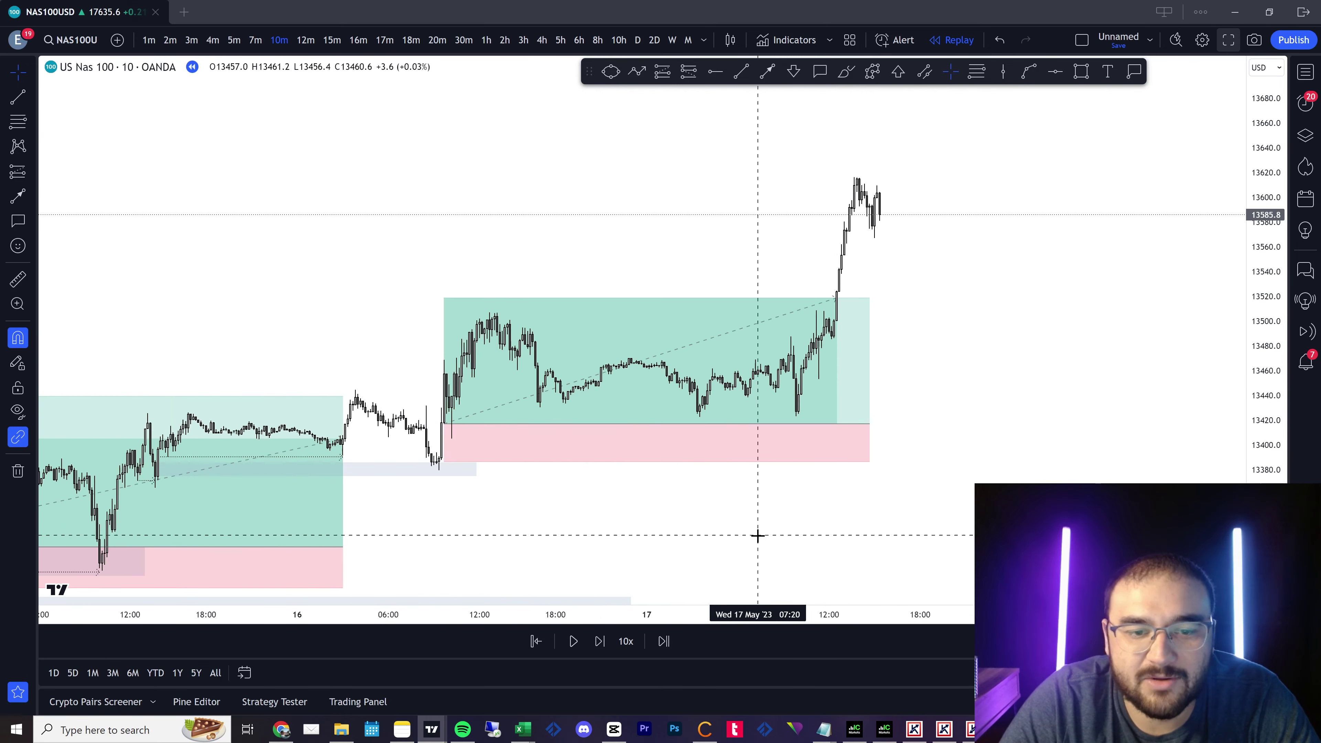
drag(745, 527, 855, 283)
drag(611, 276, 575, 461)
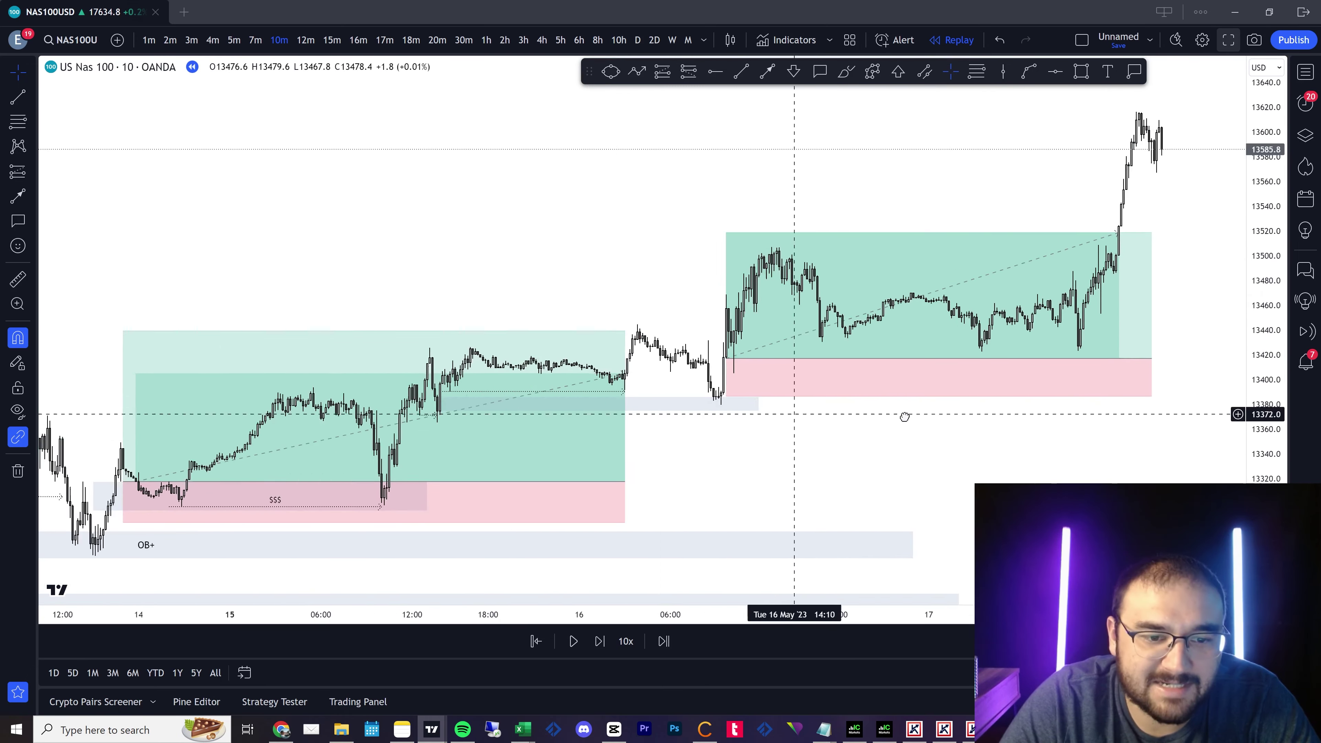
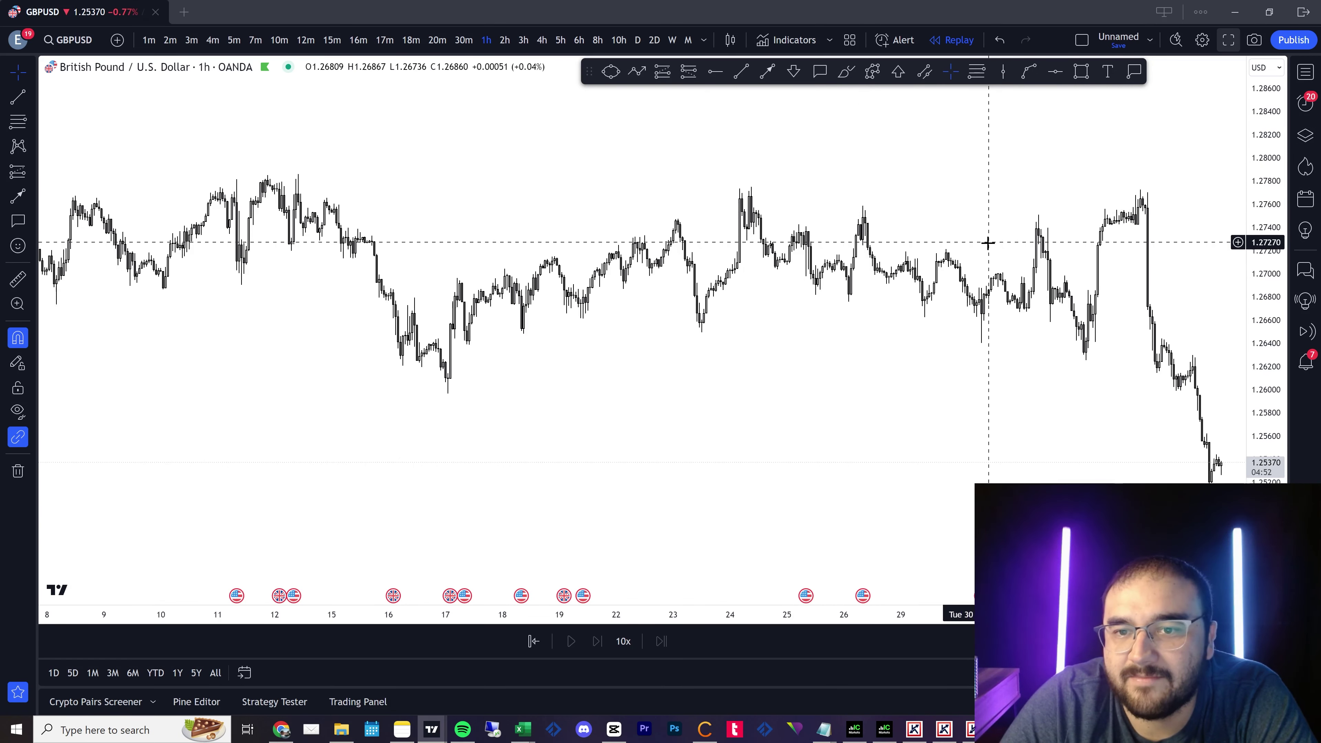
Survey the late January 2024 price action on the GBPUSD 1-hour chart for an order block example.
scroll(989, 241, up, 3)
drag(1272, 354, 1271, 125)
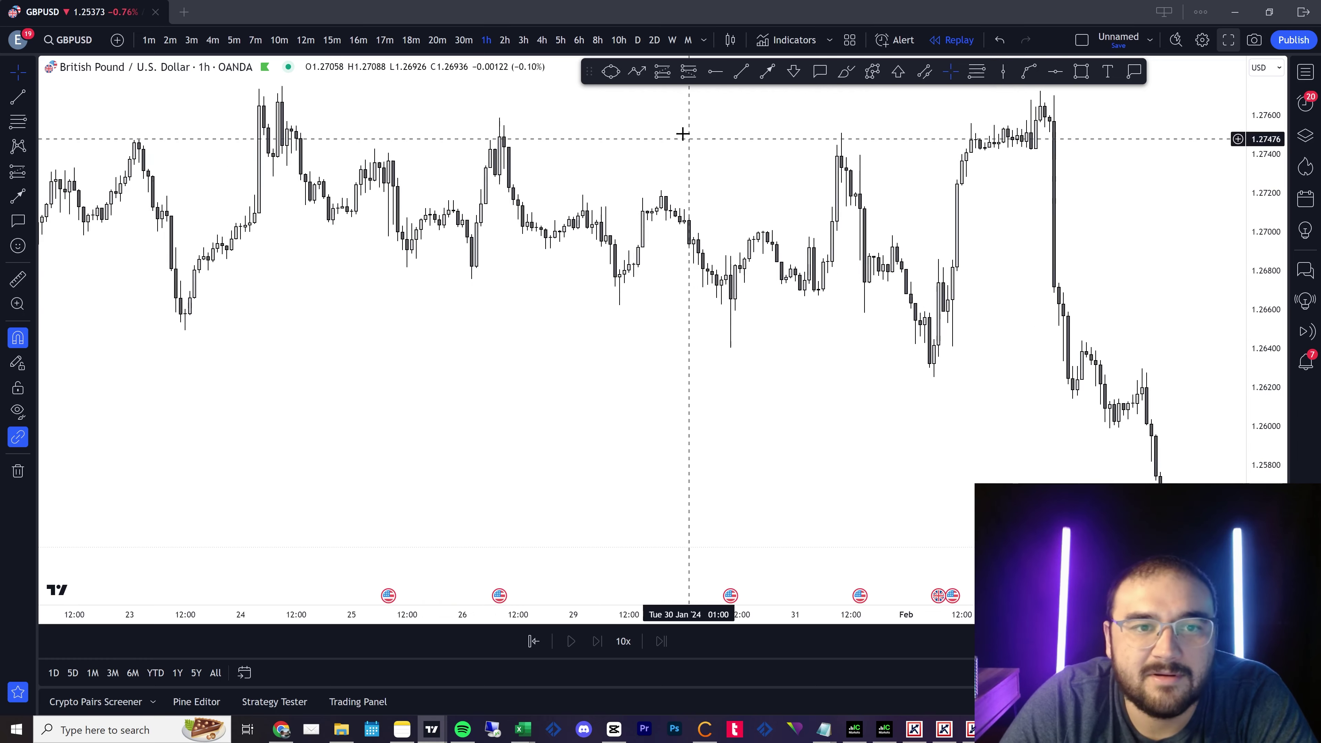
drag(463, 198, 861, 384)
scroll(874, 331, up, 3)
scroll(876, 331, down, 4)
drag(754, 416, 581, 371)
scroll(578, 369, down, 6)
scroll(1005, 236, up, 8)
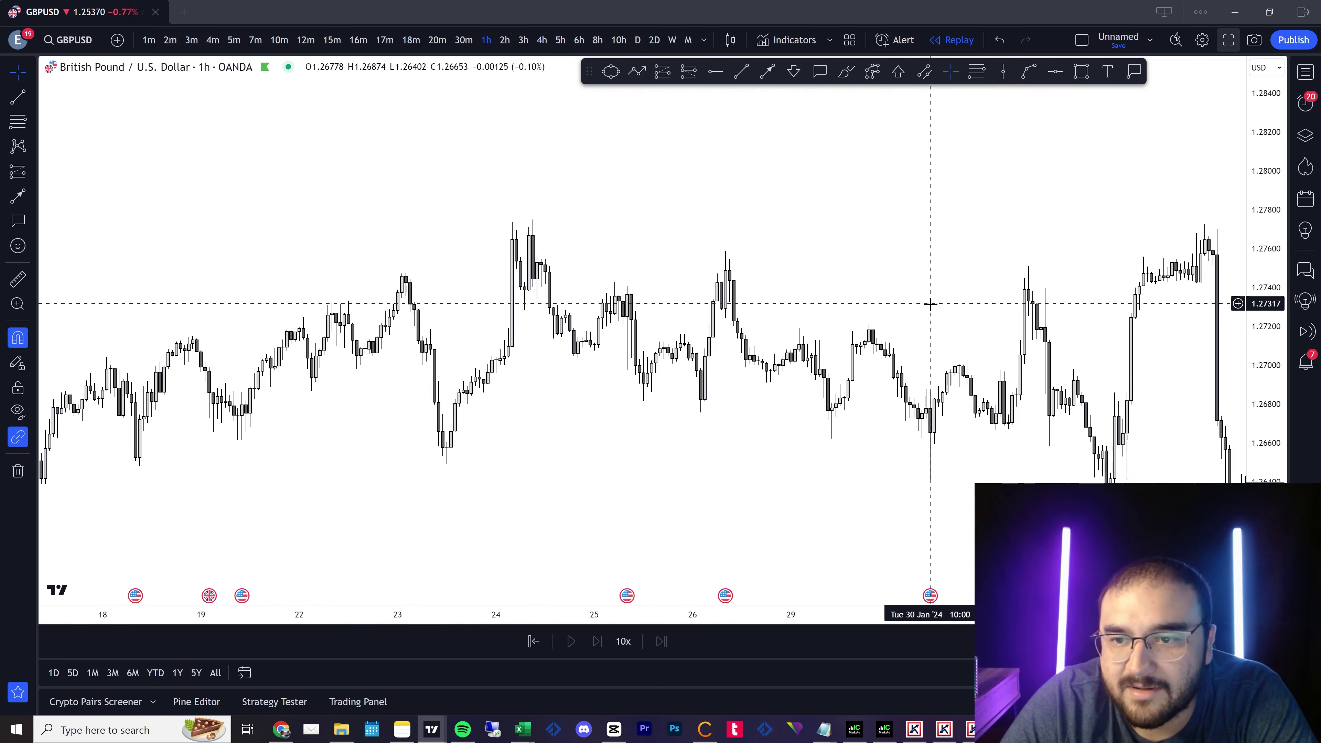
scroll(934, 302, up, 2)
Draw a zone rectangle from 1.27488 to 1.27293, starting at 26 January 08:00 and extending to about 18:00 on 31 January.
drag(608, 306, 792, 248)
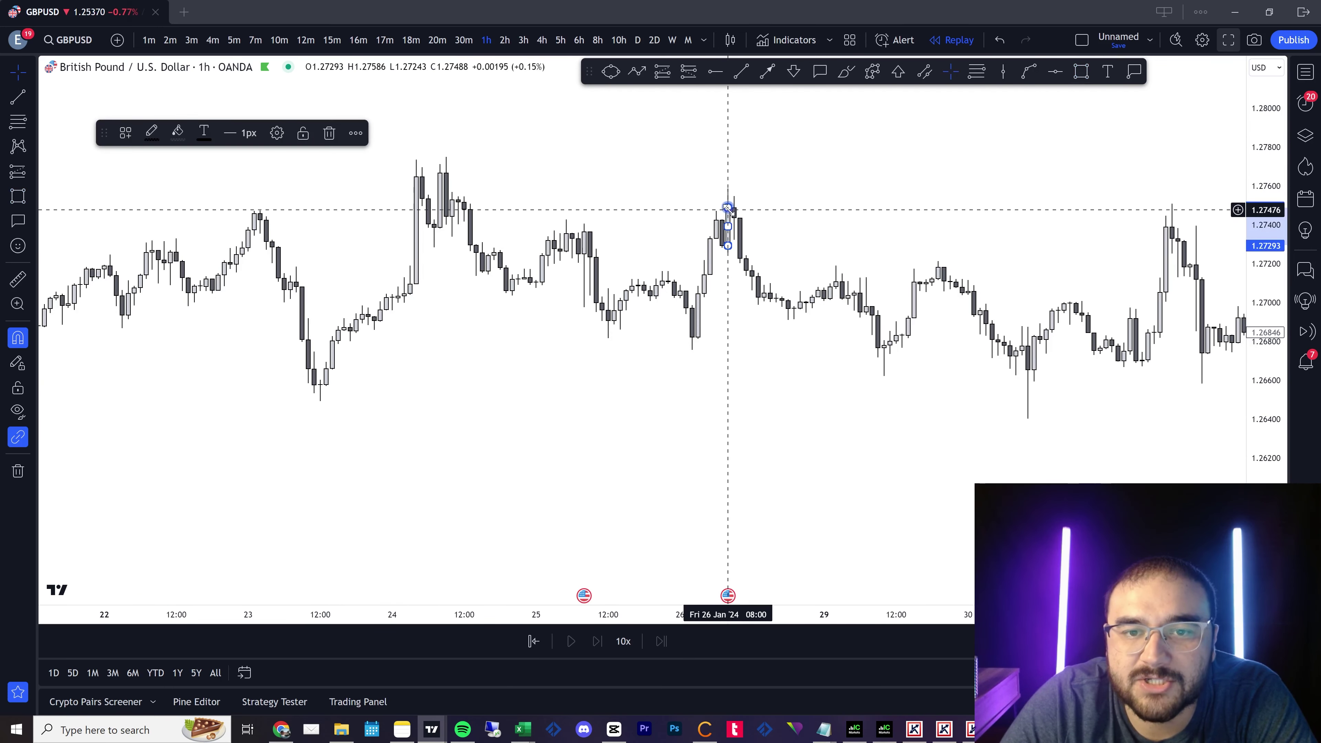
click(1085, 211)
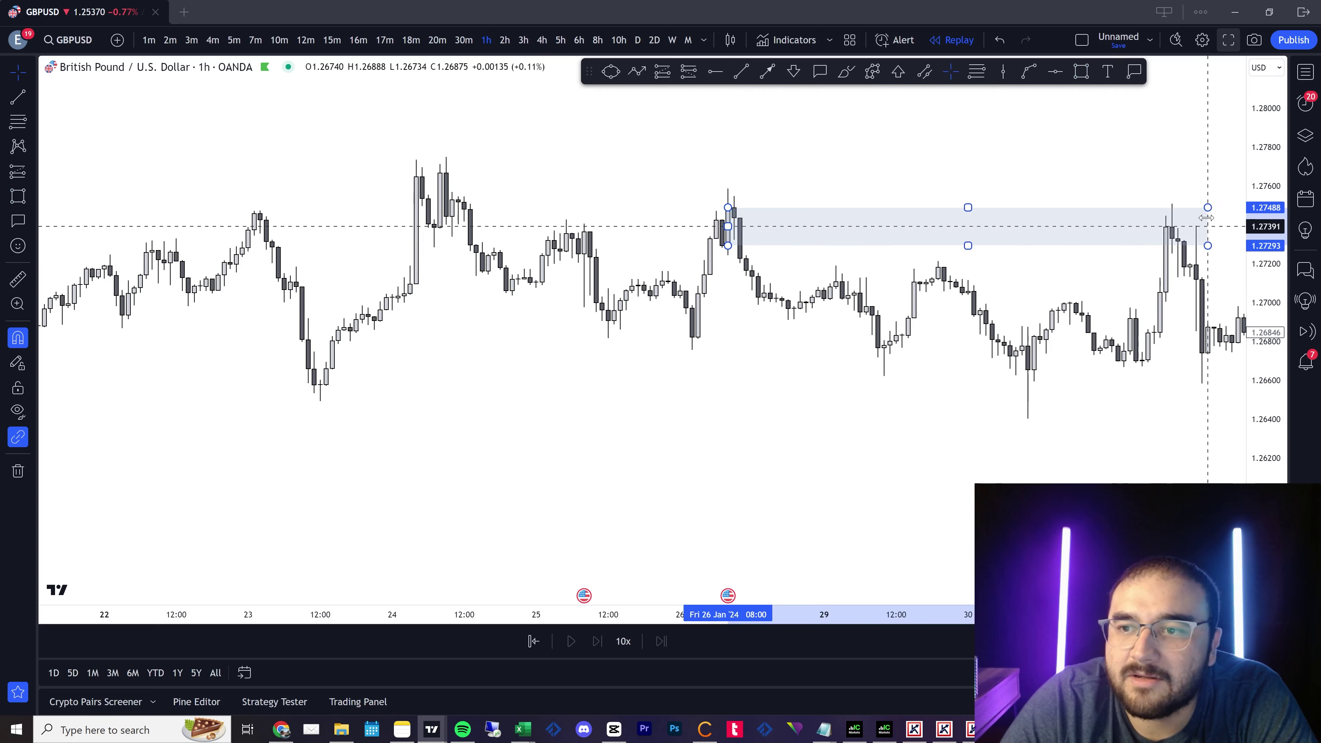
drag(1207, 217, 1219, 218)
click(1070, 169)
Start bar replay on the GBPUSD 1-hour chart from about 09:00 on 31 January, just before price reaches the zone.
scroll(813, 340, up, 3)
drag(812, 341, 686, 354)
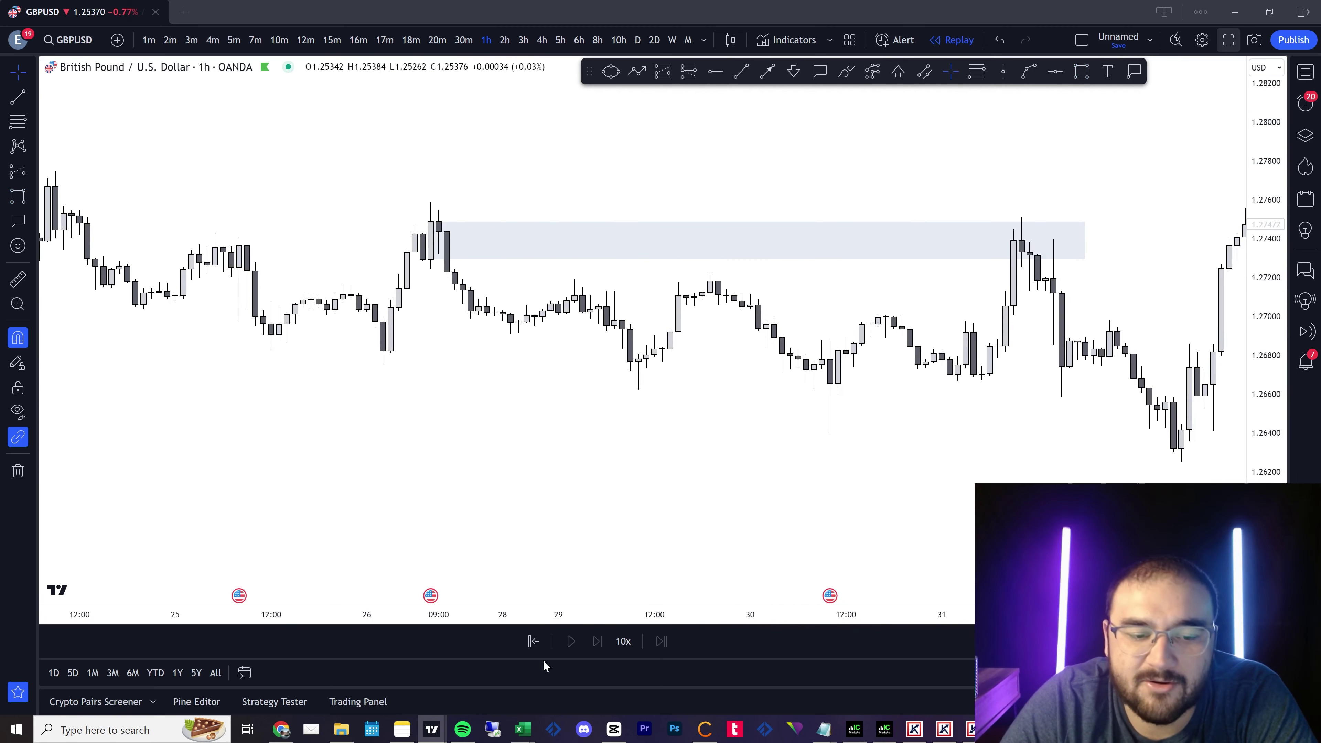
click(535, 641)
click(1013, 476)
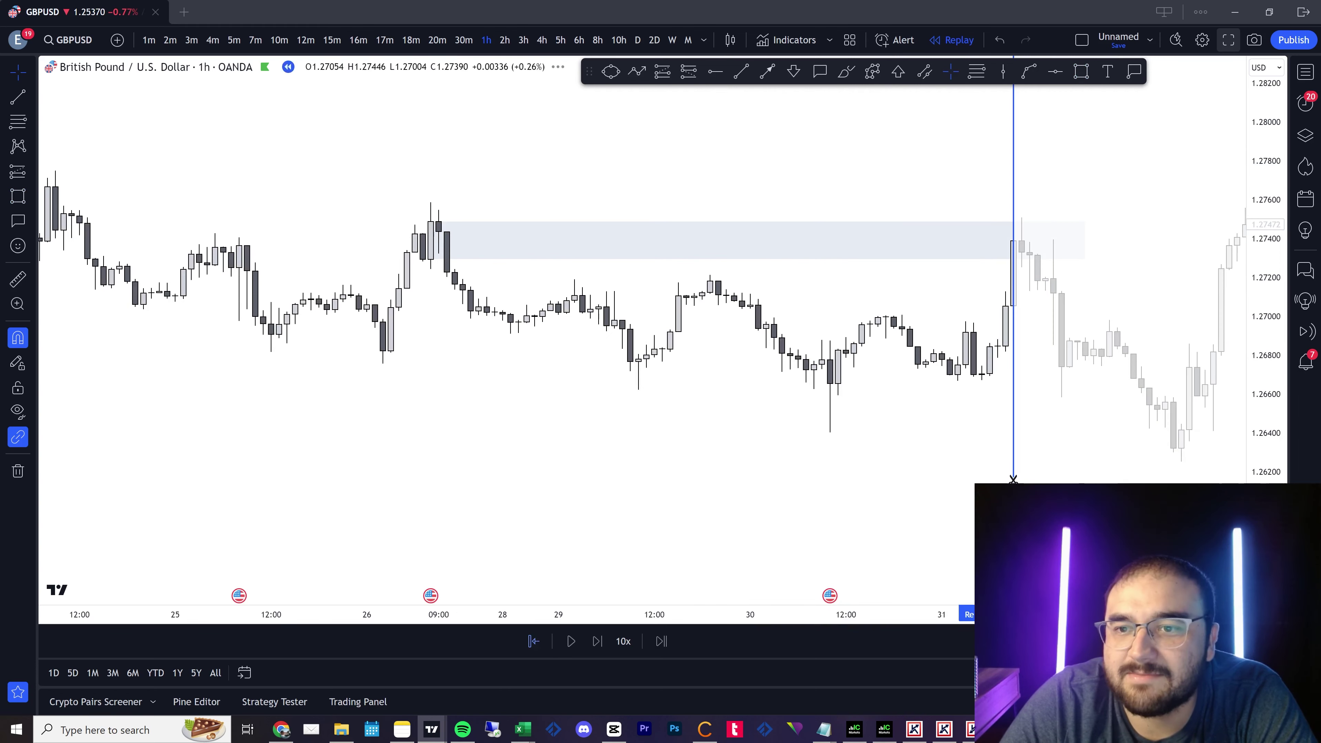
drag(1033, 483, 929, 498)
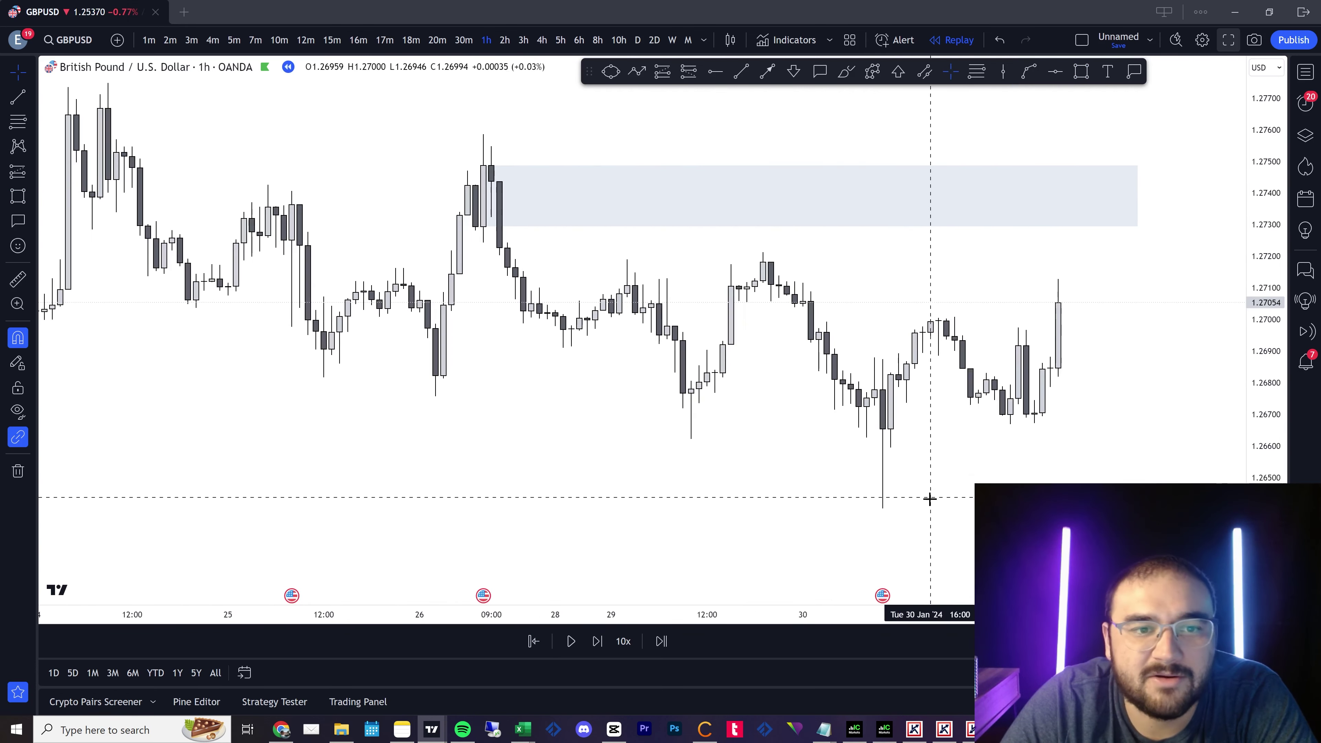
Draw a horizontal arrow from the 25 January swing high to the 26 January rally that breaks it, at about 1.27425.
scroll(524, 253, down, 2)
drag(622, 430, 454, 447)
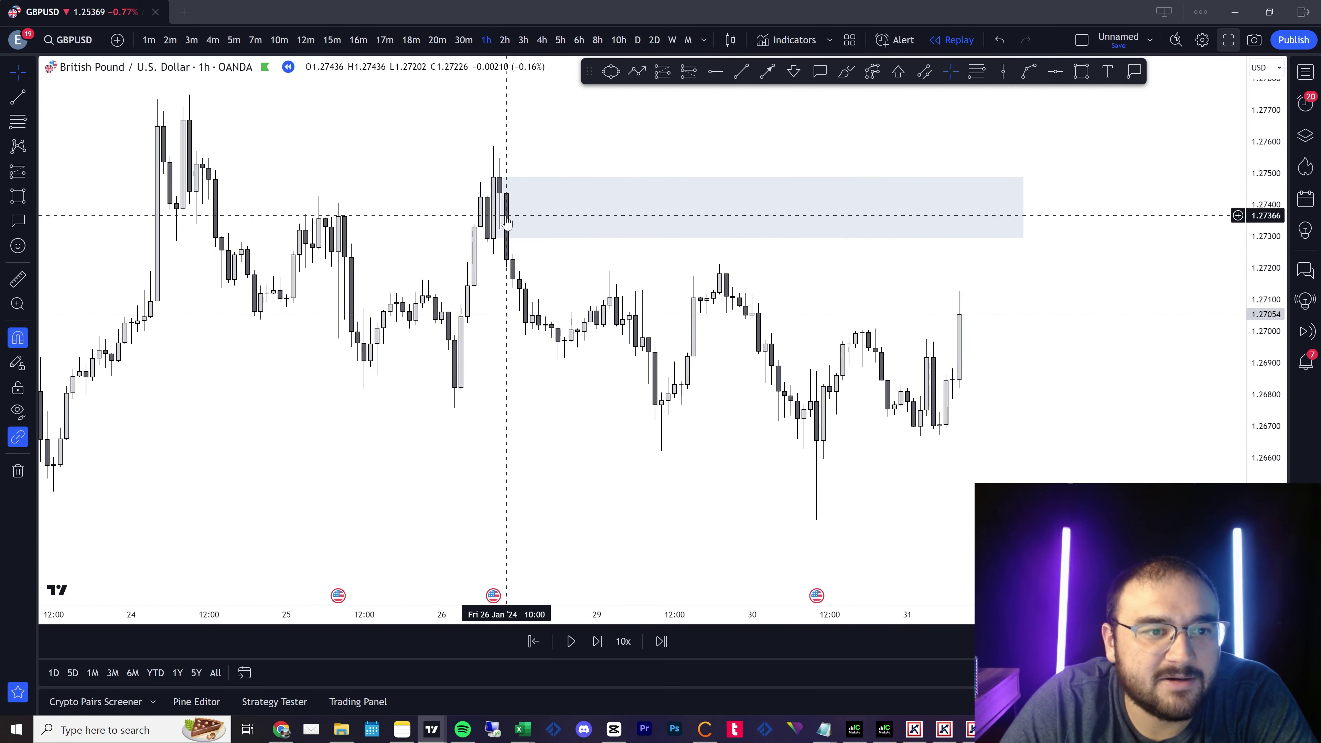
click(767, 71)
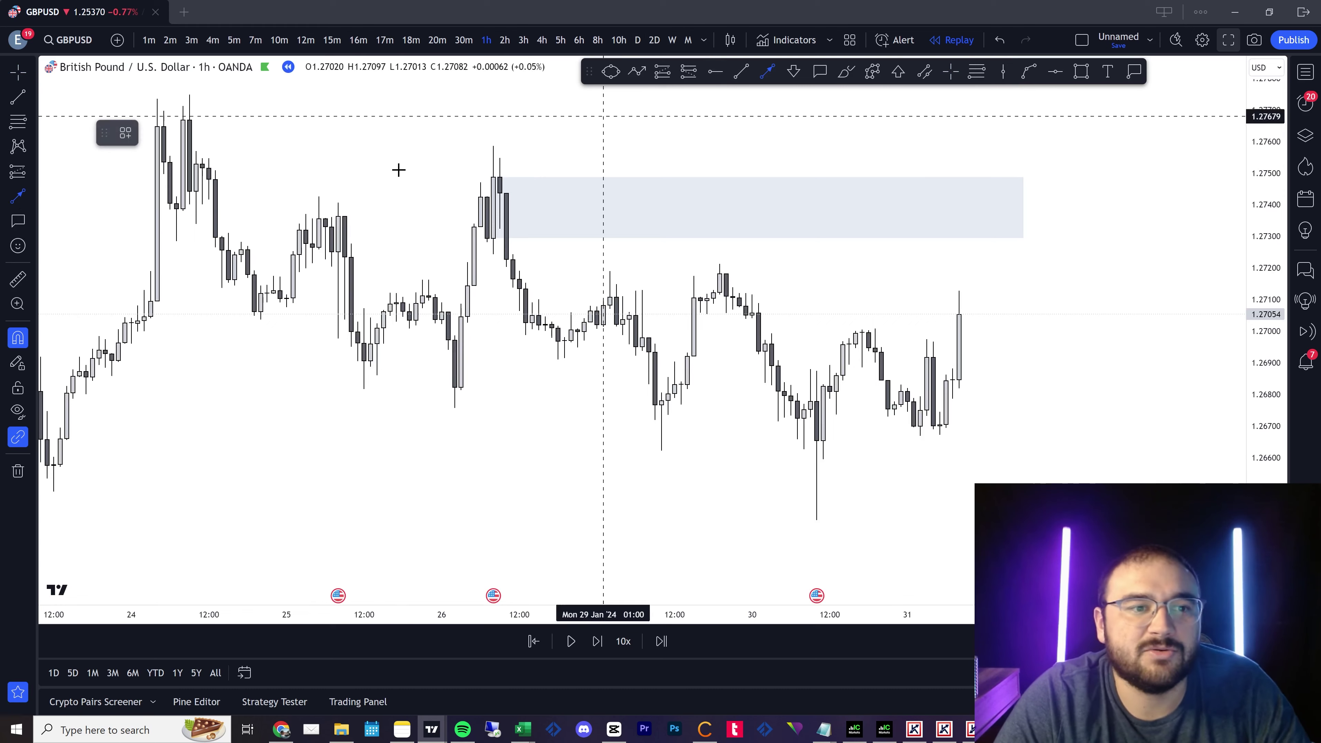
click(318, 198)
click(483, 197)
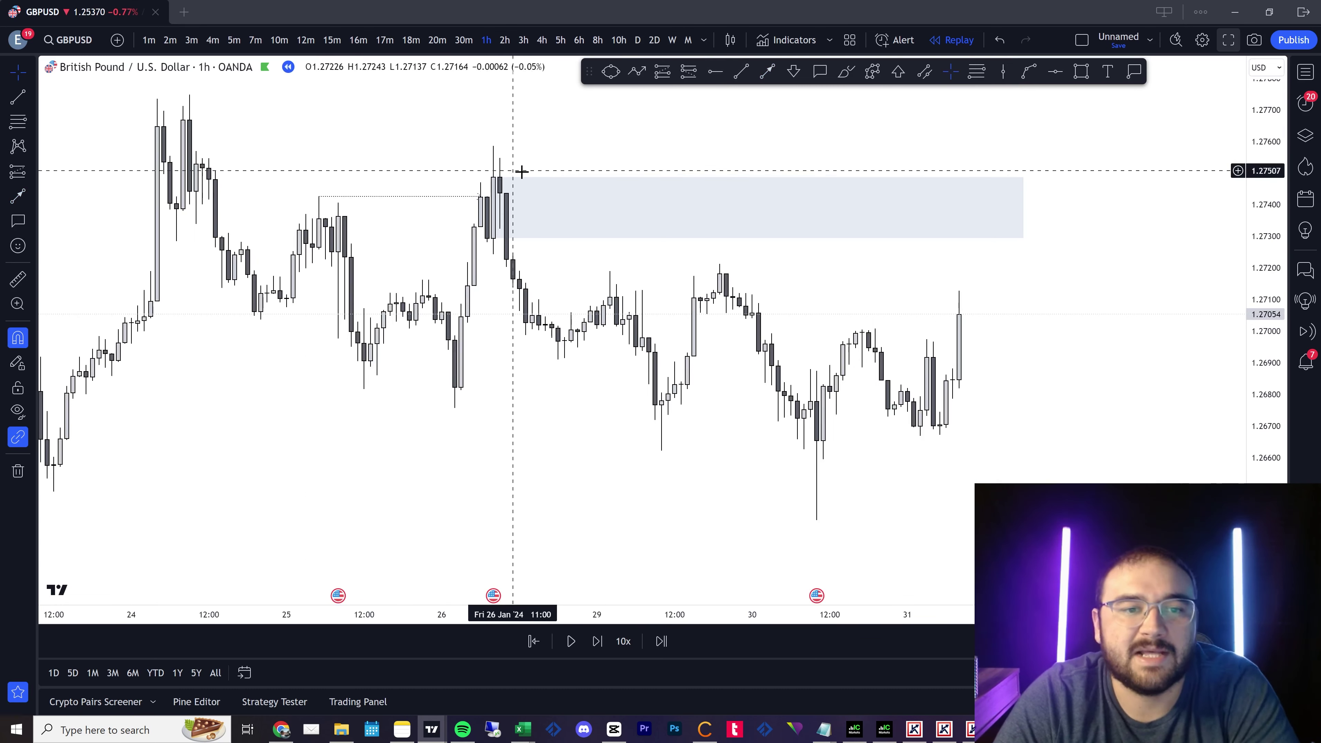
Draw an orange rectangle from 1.27323 to 1.27243, starting at 26 January 09:00 and extending past the end of the existing zone.
scroll(781, 97, up, 1)
click(1082, 72)
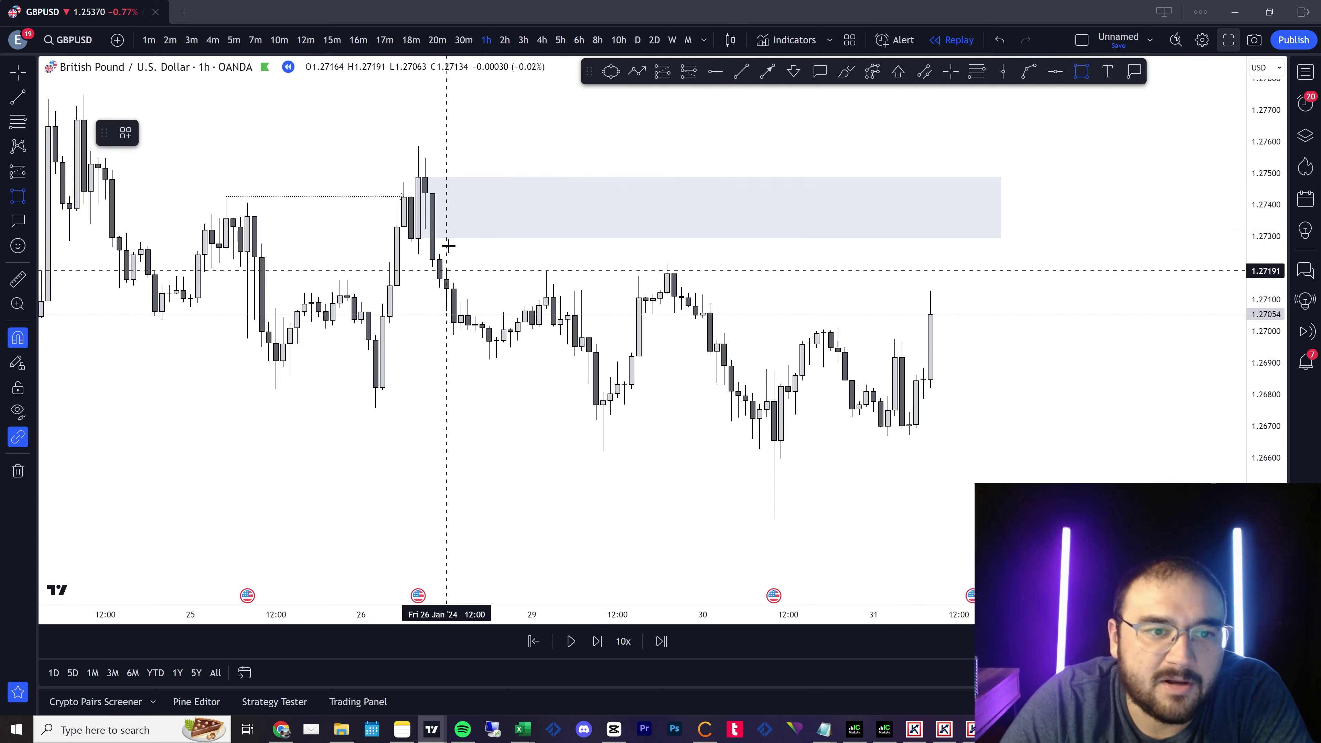
click(440, 256)
click(426, 229)
drag(439, 241, 1030, 241)
click(178, 133)
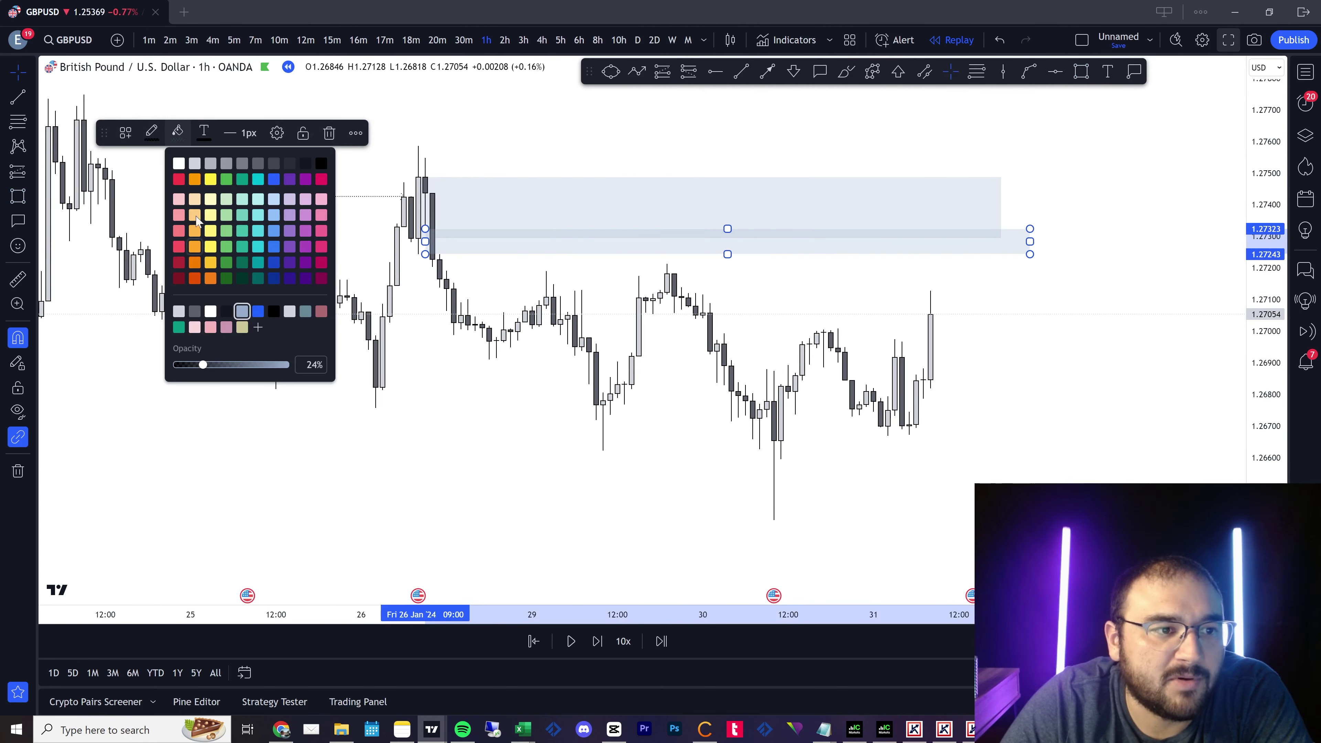
click(195, 179)
click(1039, 393)
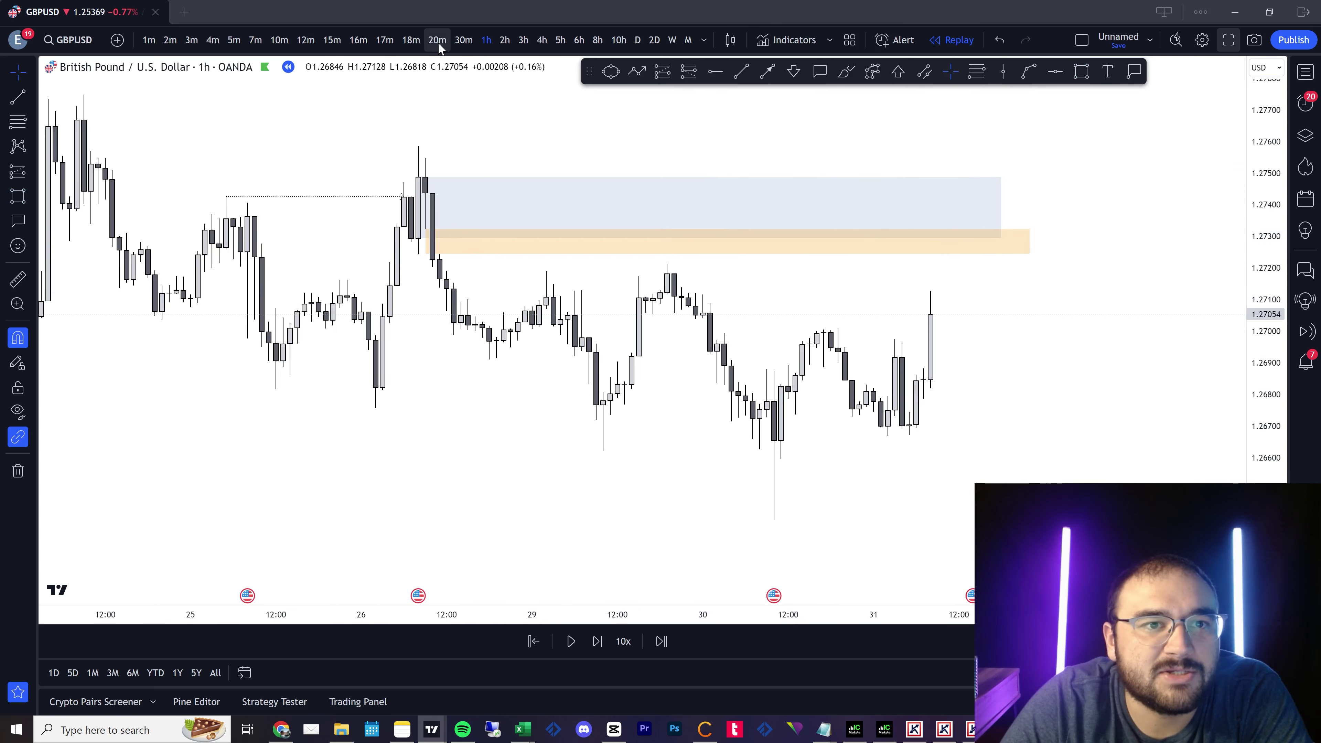
On the 15-minute chart, refit the orange rectangle to 1.27355 and 1.27326, starting at 26 January 10:00.
click(332, 40)
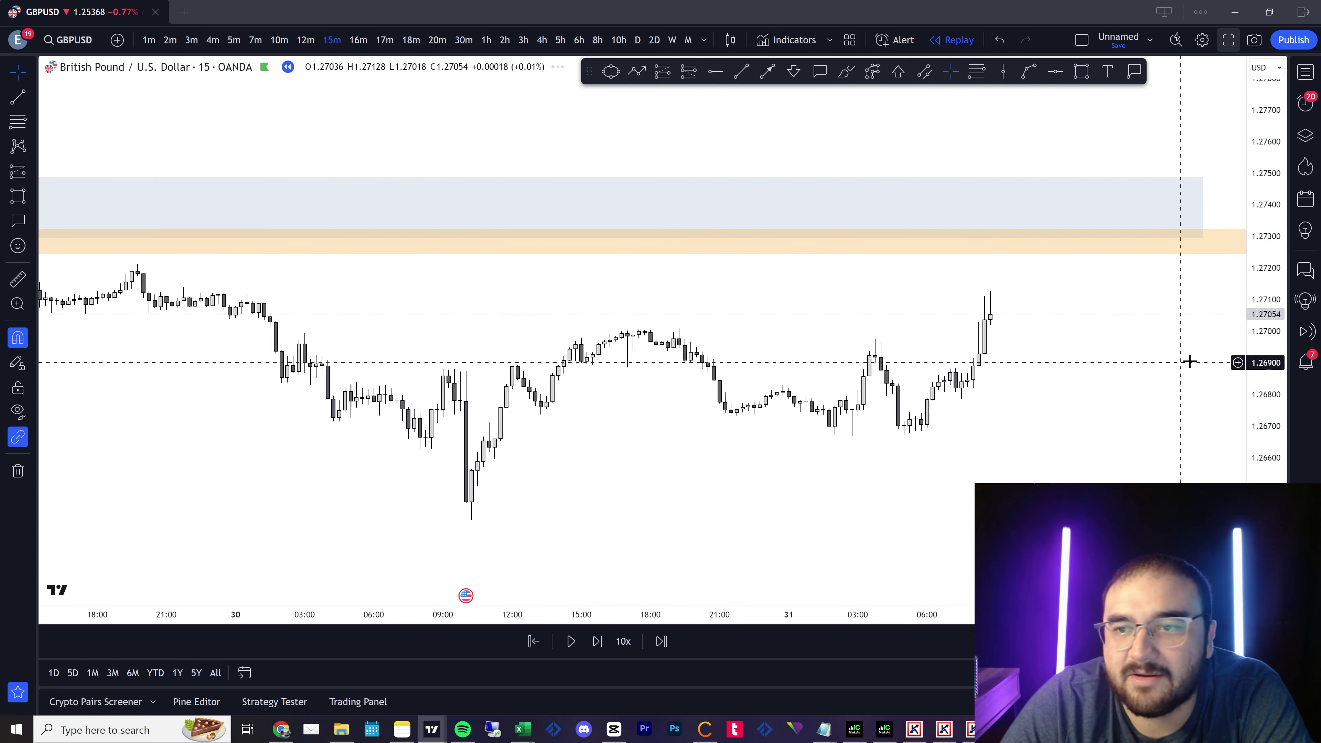
drag(1257, 441, 1257, 209)
scroll(1124, 232, down, 9)
scroll(743, 221, up, 5)
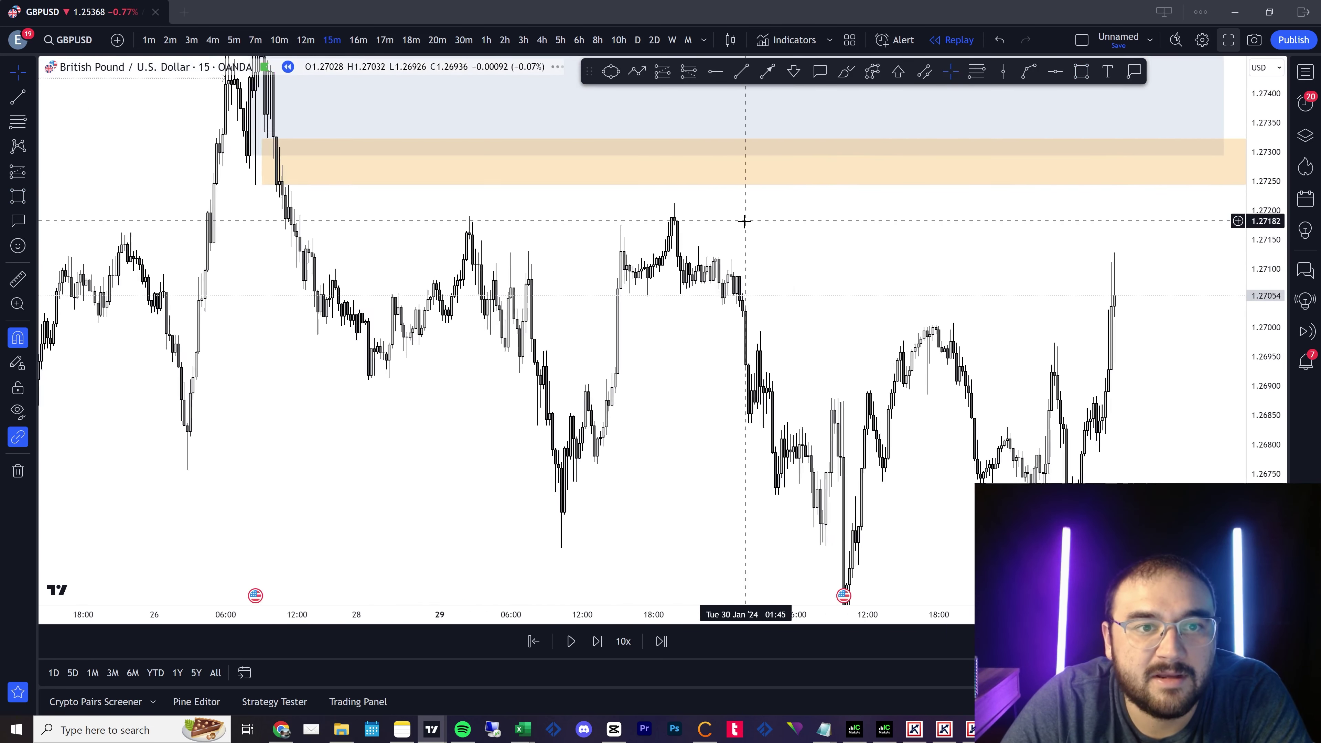
drag(383, 214, 843, 300)
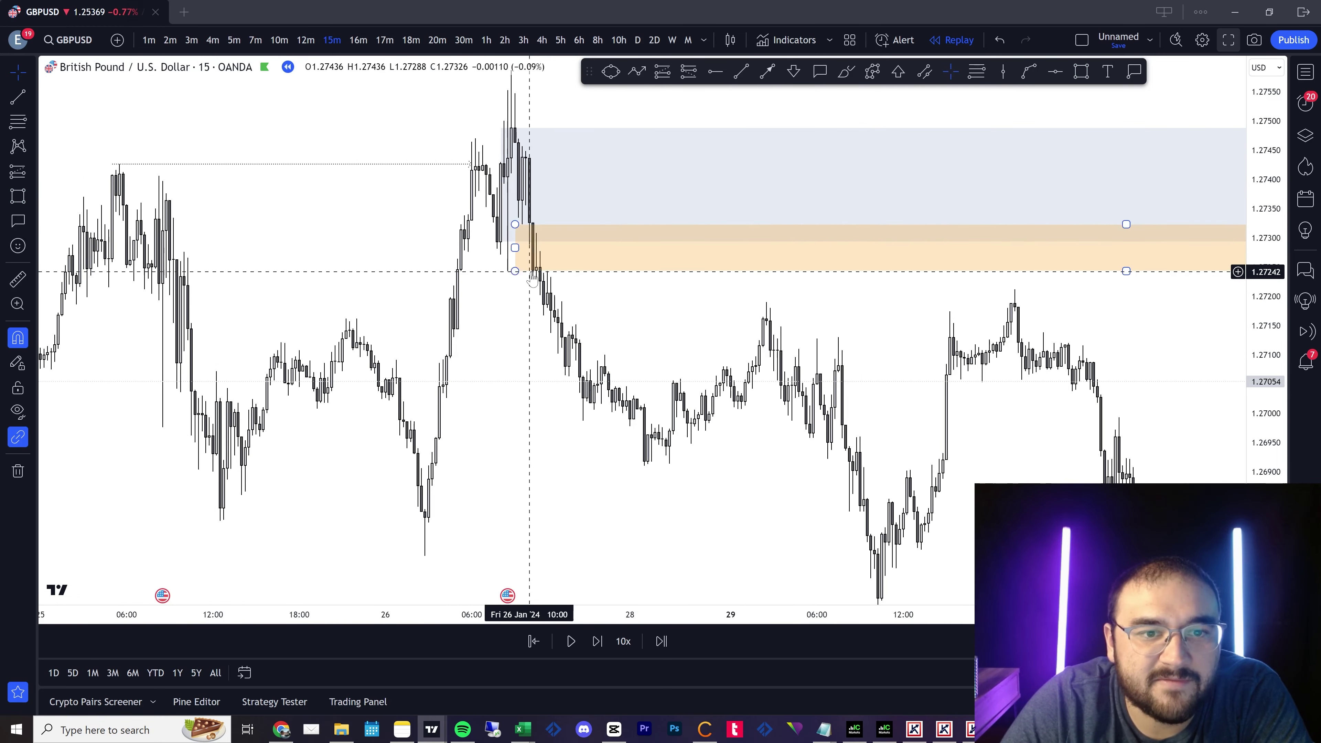
drag(516, 227, 525, 205)
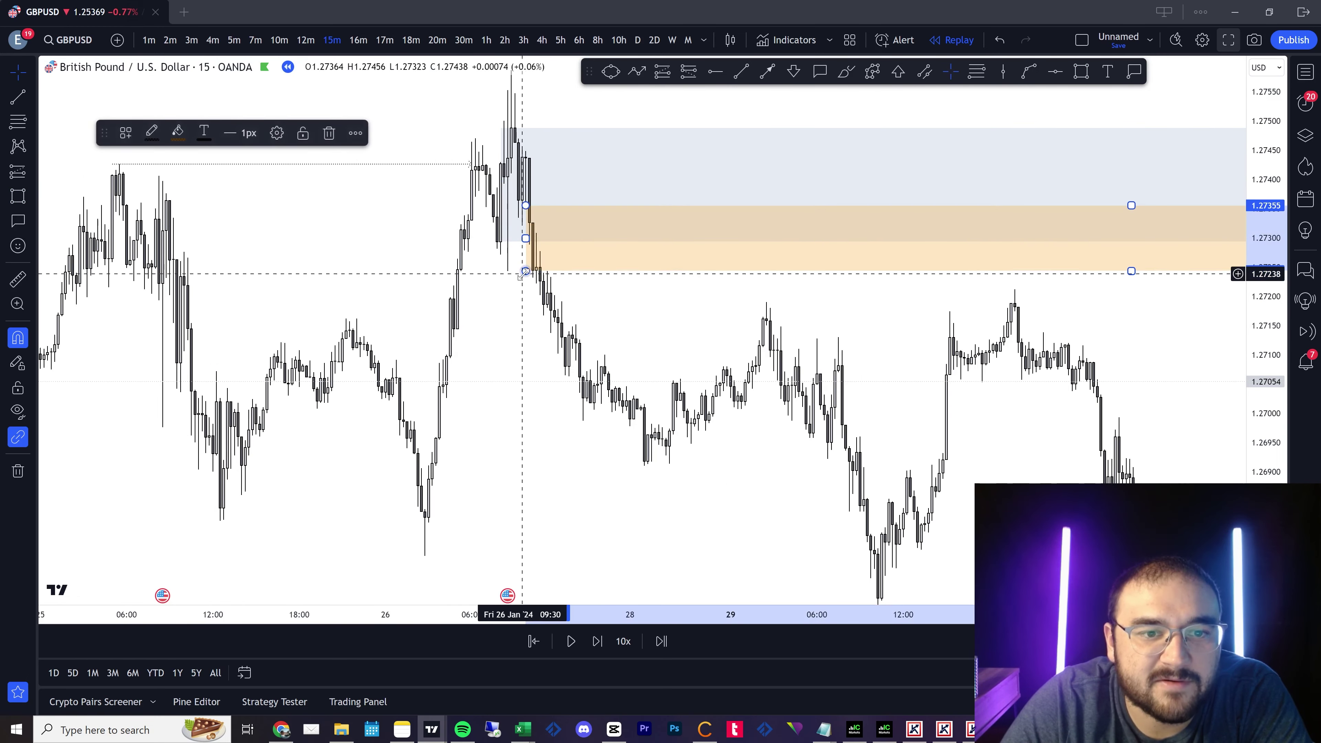
drag(526, 271, 530, 223)
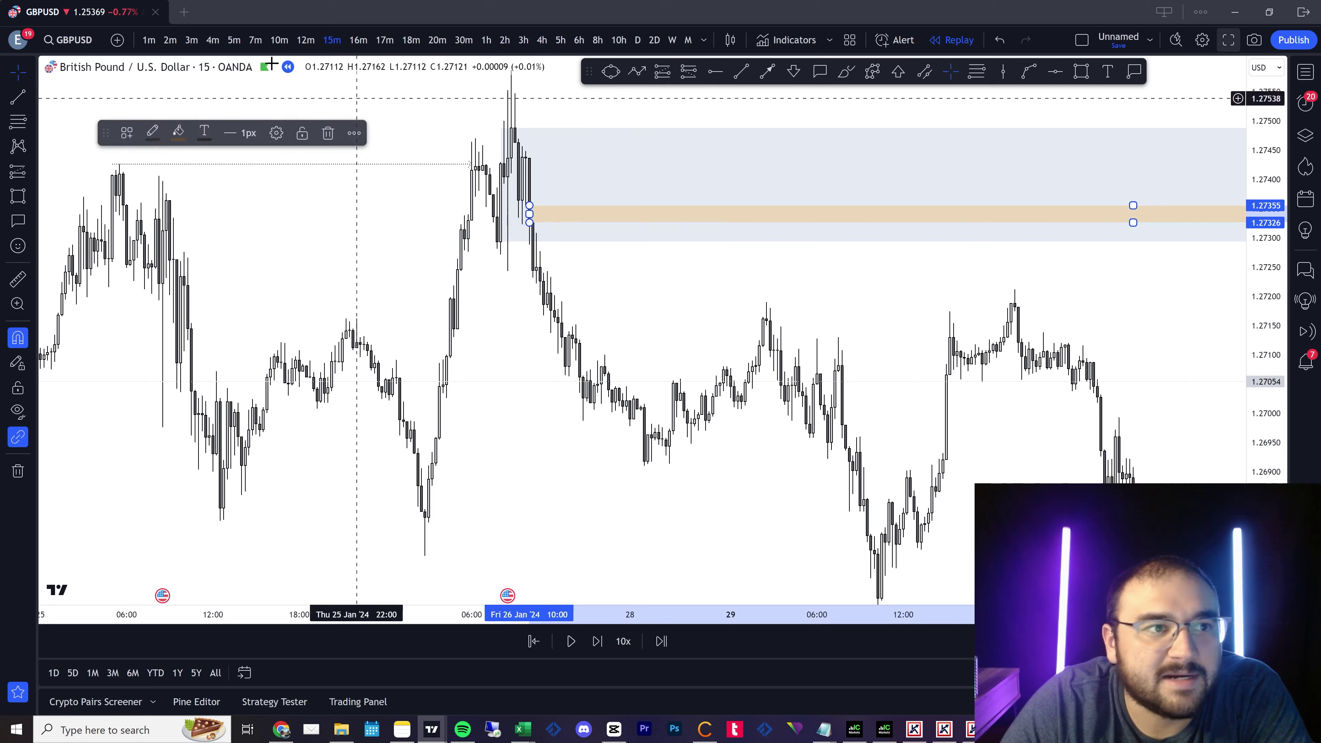
On the 5-minute chart, raise the orange rectangle's upper edge to about 1.27365 and bring the latest candles into view.
click(234, 39)
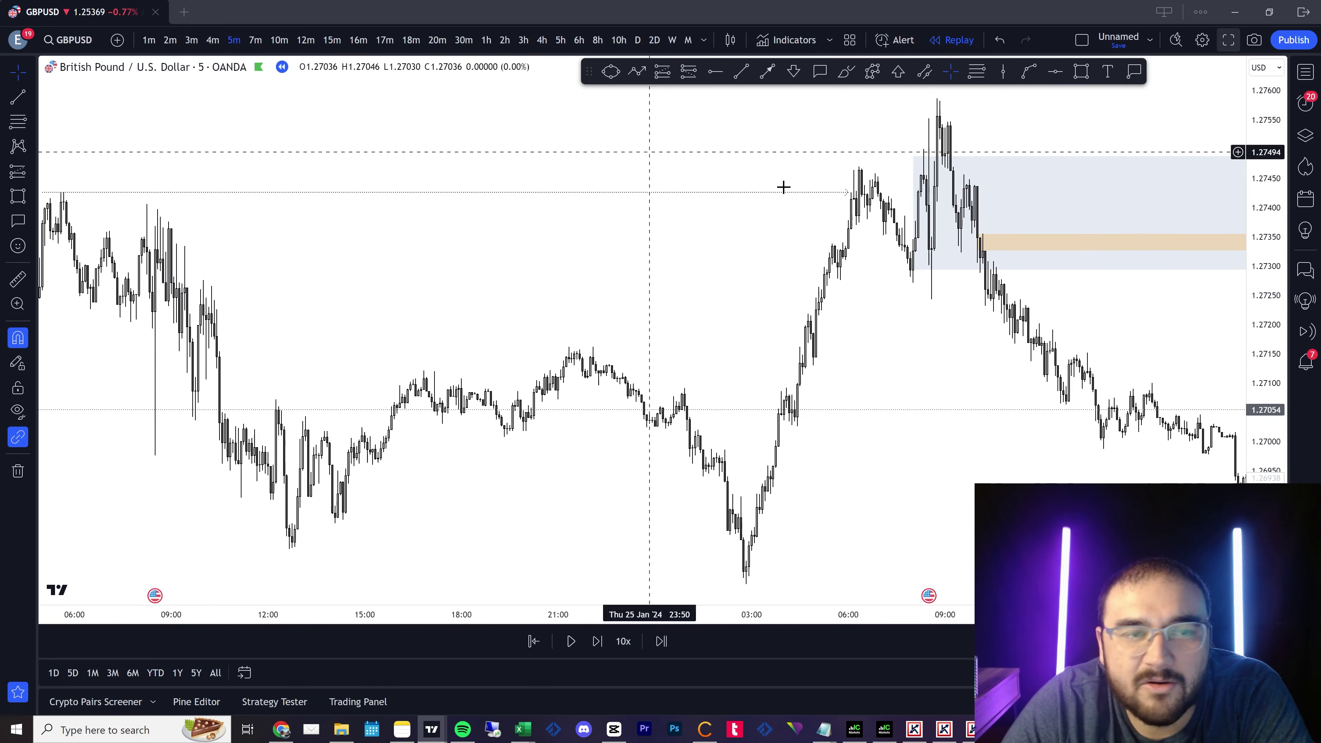
drag(978, 234, 975, 228)
drag(1040, 306, 233, 317)
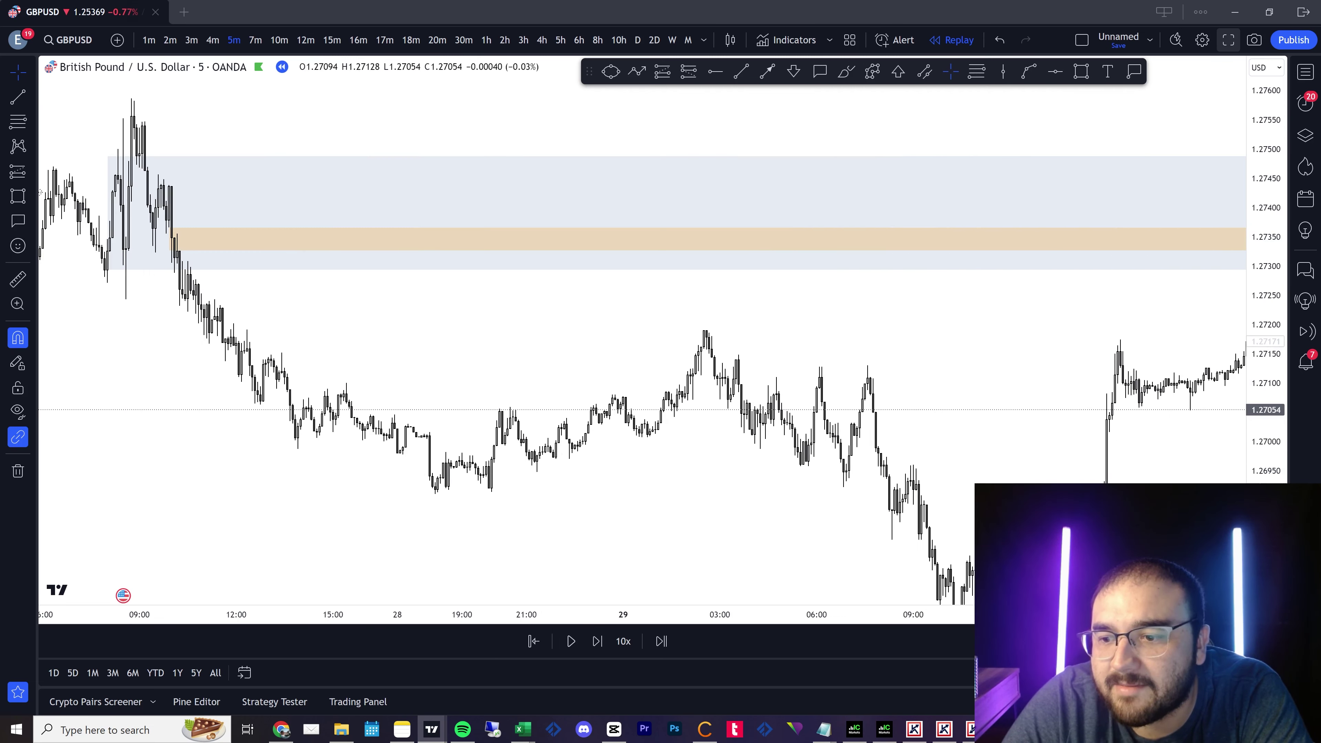
key(alt+shift+Right)
drag(759, 327, 72, 258)
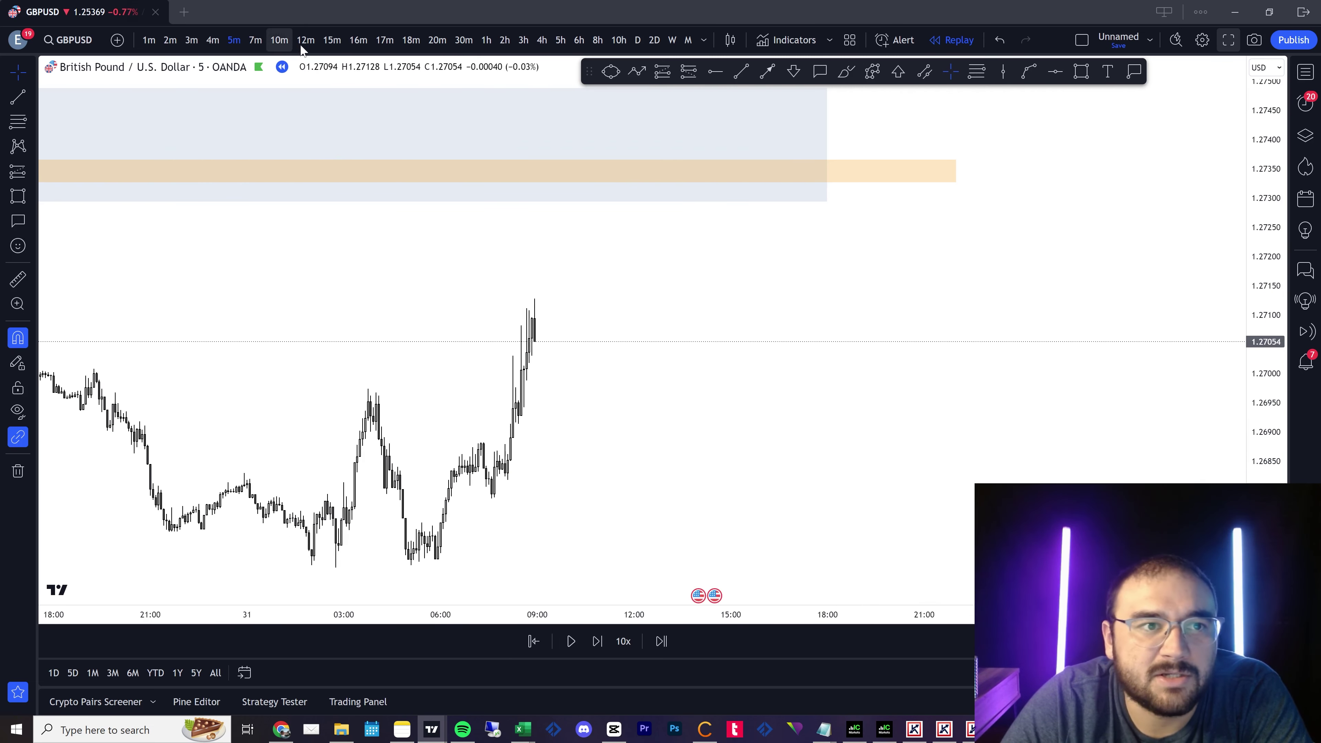
Return to the 15-minute chart and advance the replay until price trades inside the order block zone.
click(333, 43)
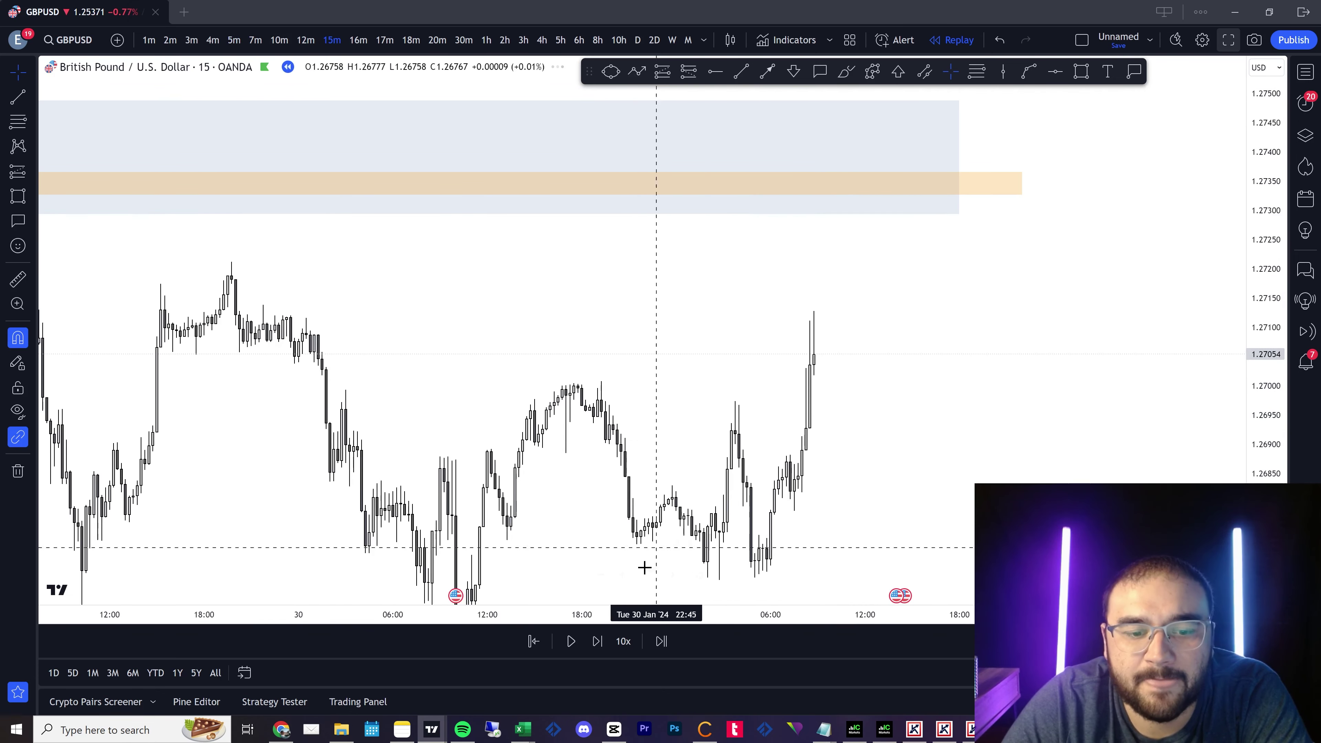
click(601, 646)
click(601, 646)
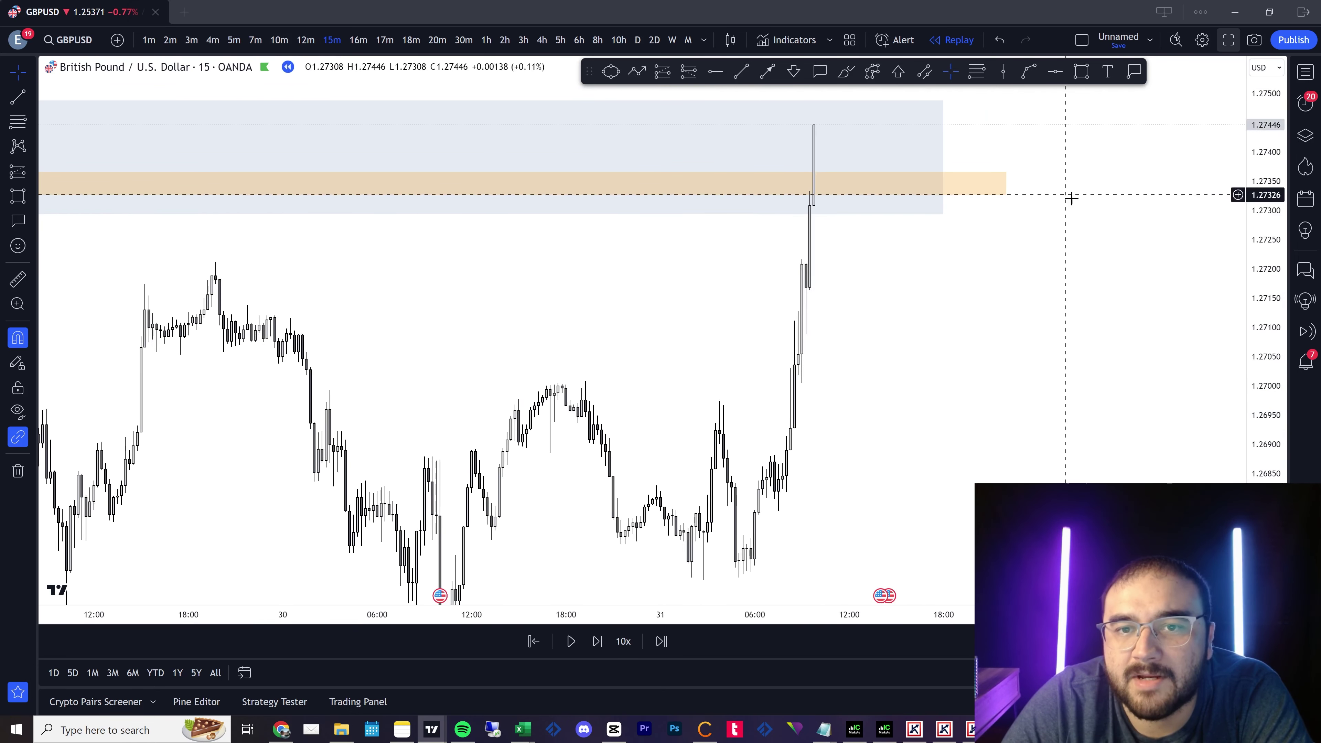
Change to the 3-minute chart and advance the replay two candles, to just after 10:00 on 31 January.
scroll(781, 324, up, 3)
click(234, 40)
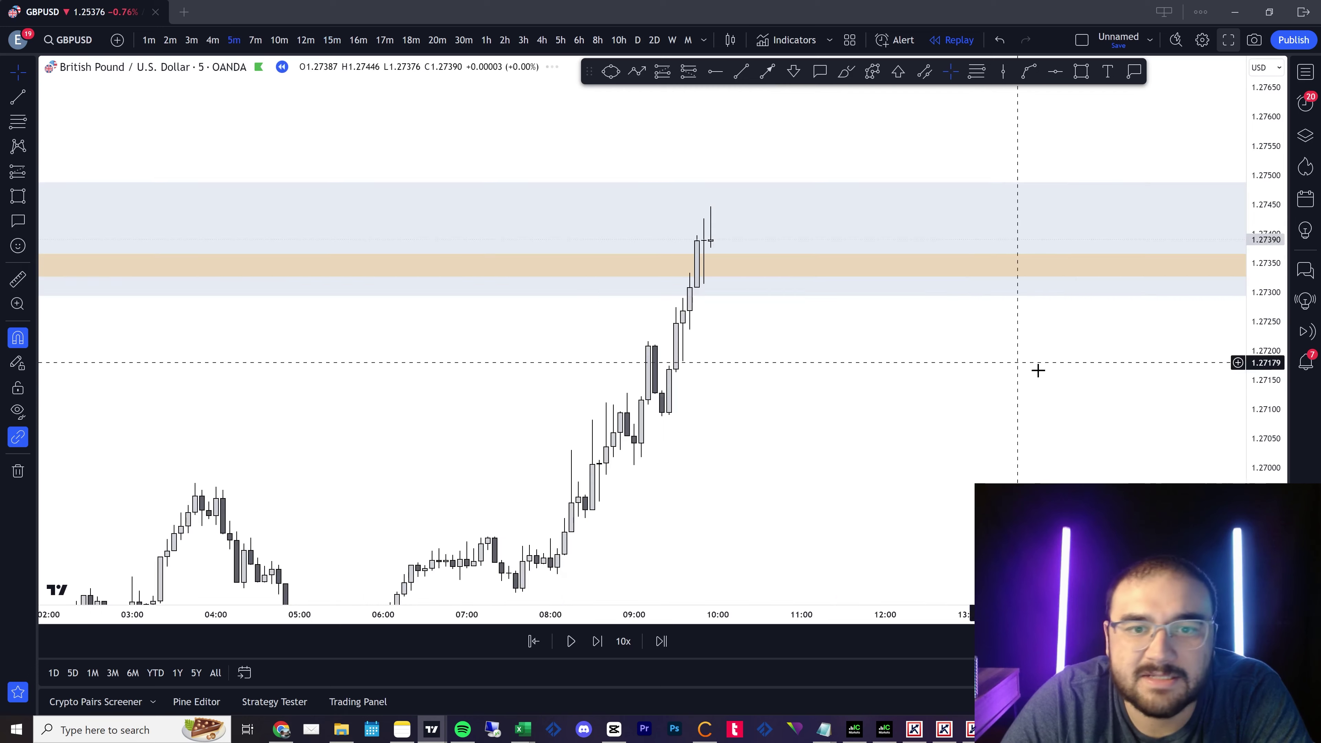
click(191, 40)
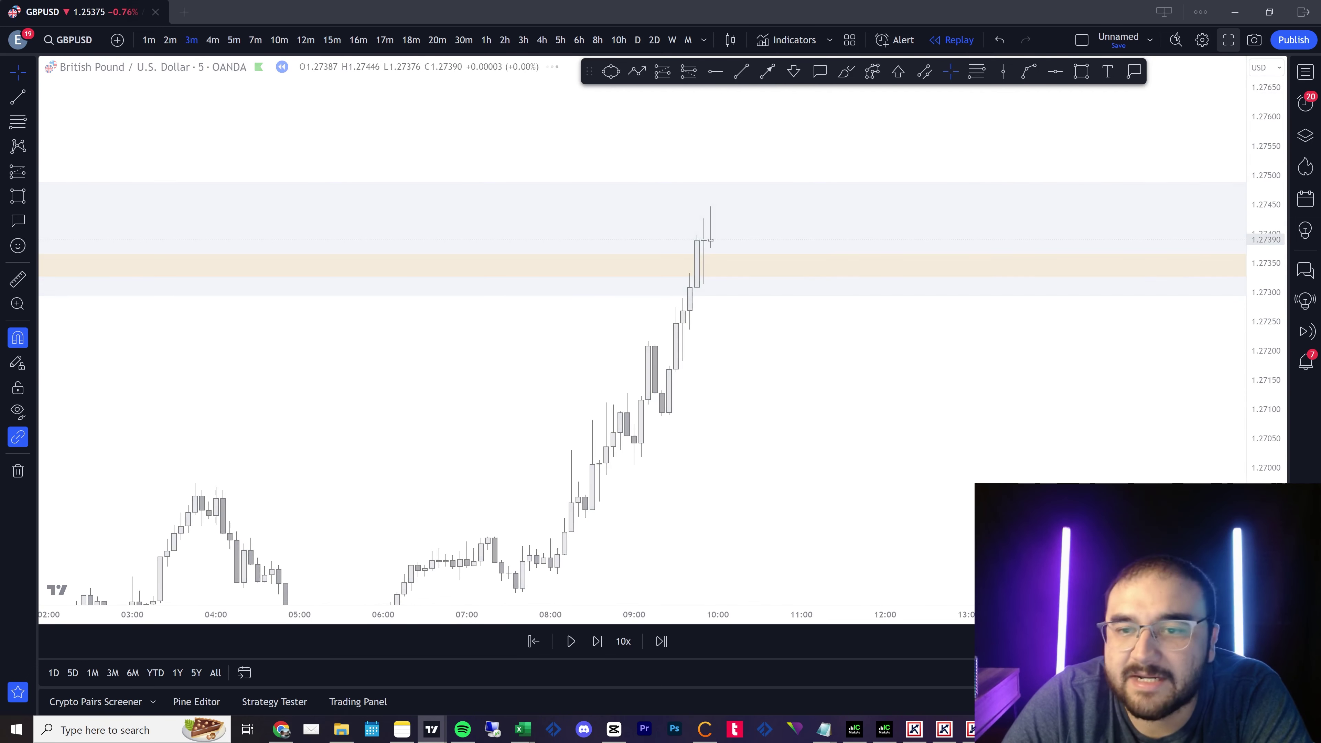
scroll(844, 389, up, 4)
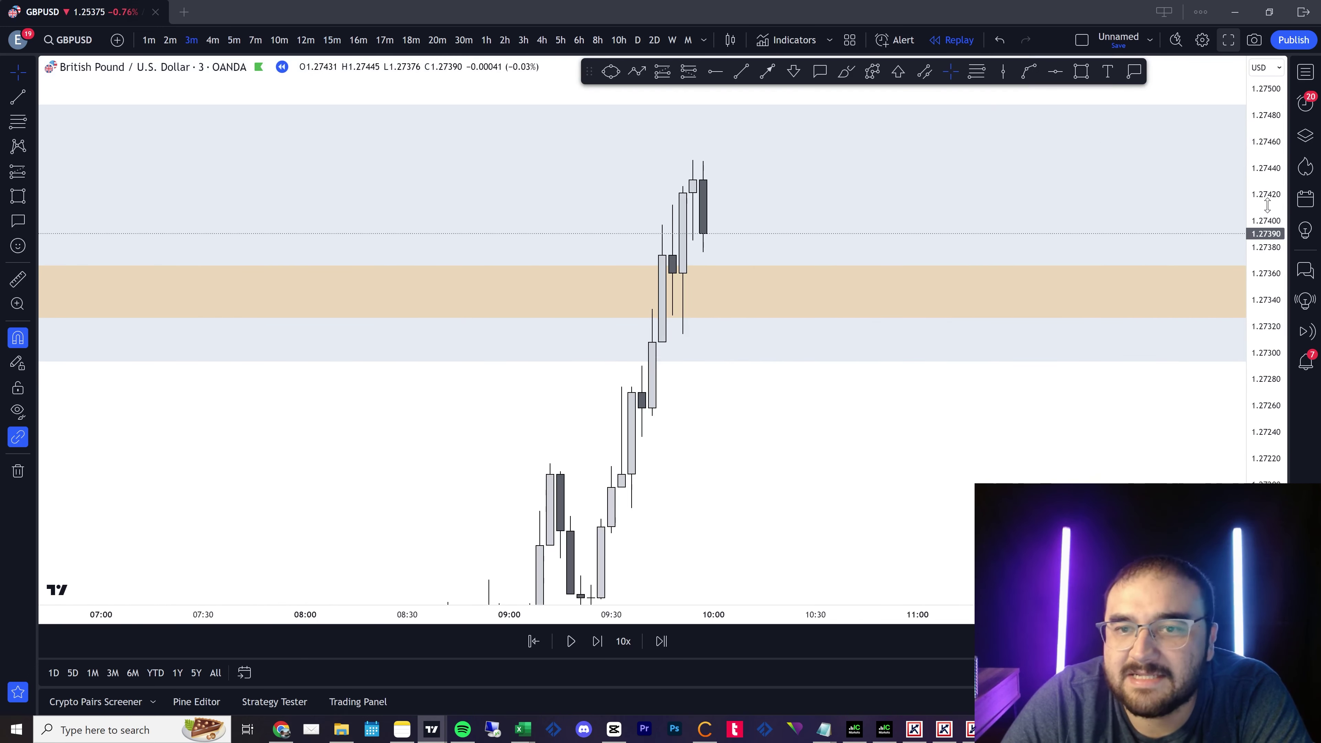
drag(1267, 205, 1264, 463)
click(598, 643)
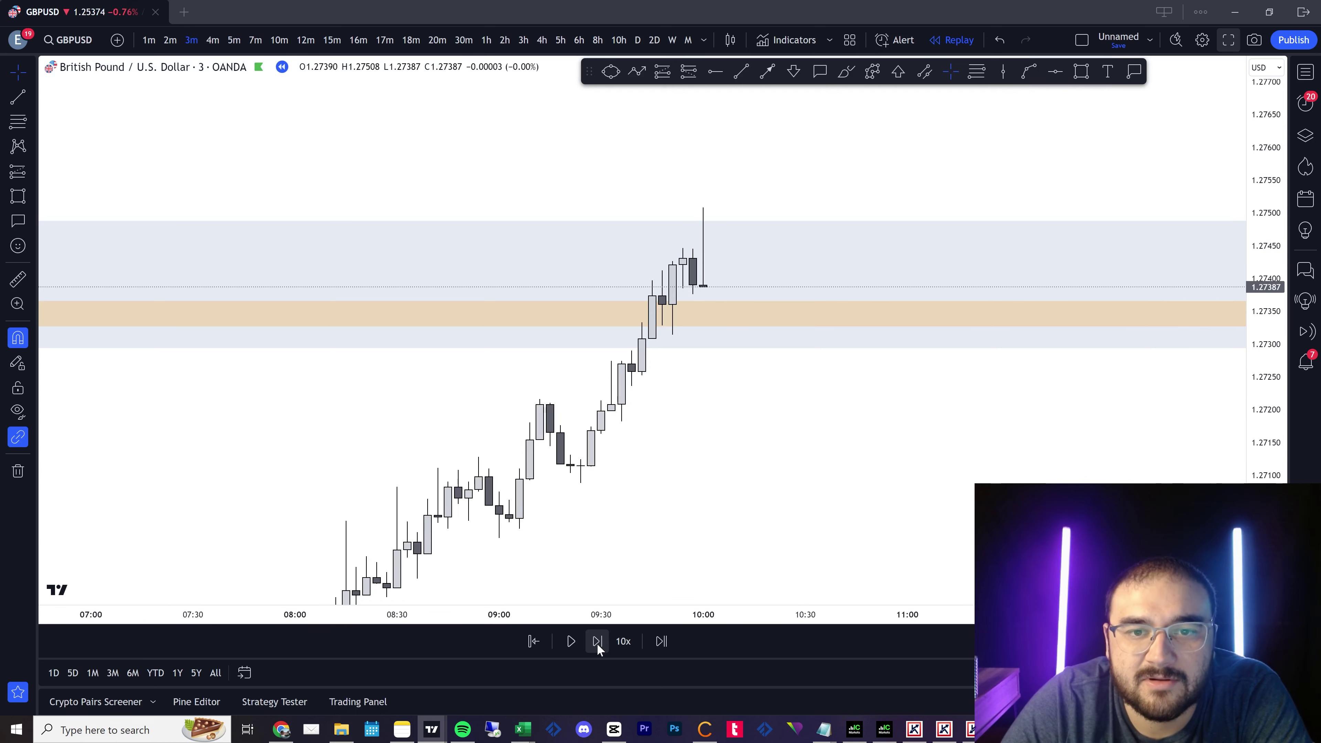
click(598, 644)
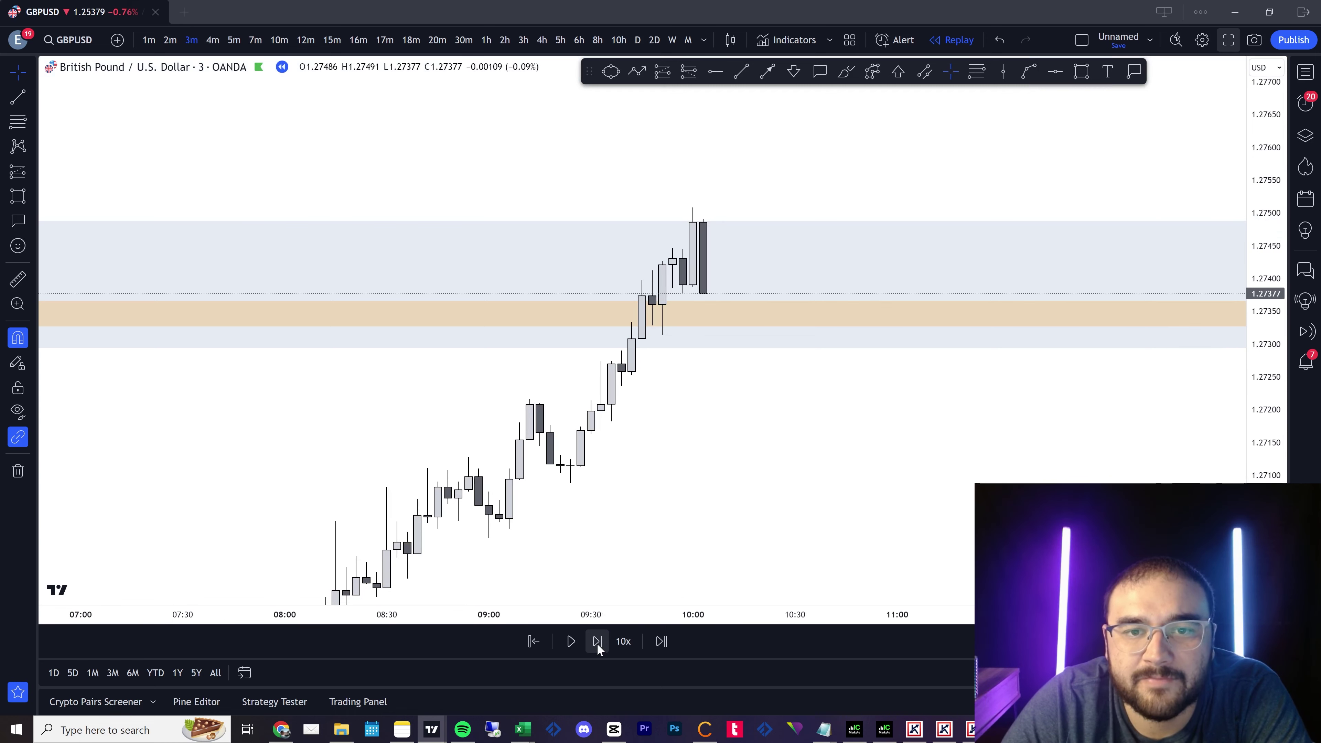
Examine the 3-minute candles around 10:00 on 31 January against the order block zones and the 26 January high.
scroll(885, 458, down, 15)
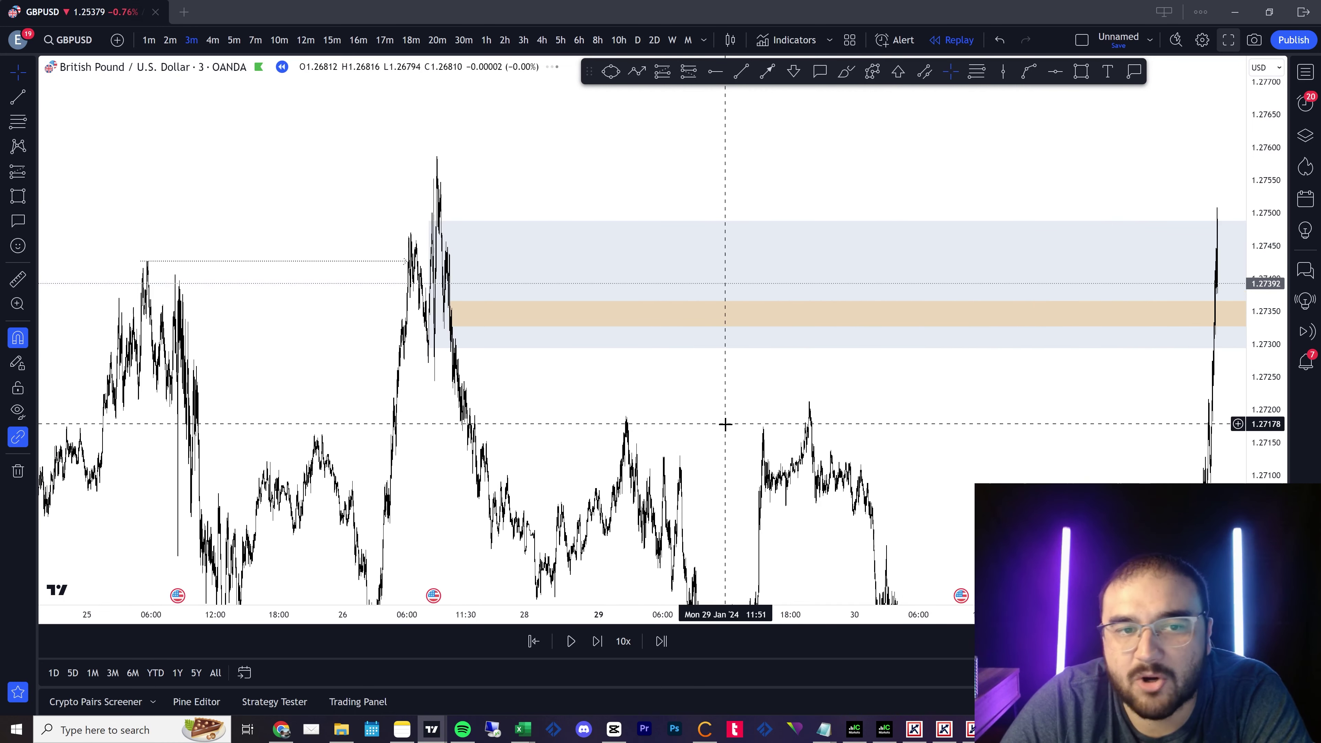
scroll(725, 424, up, 15)
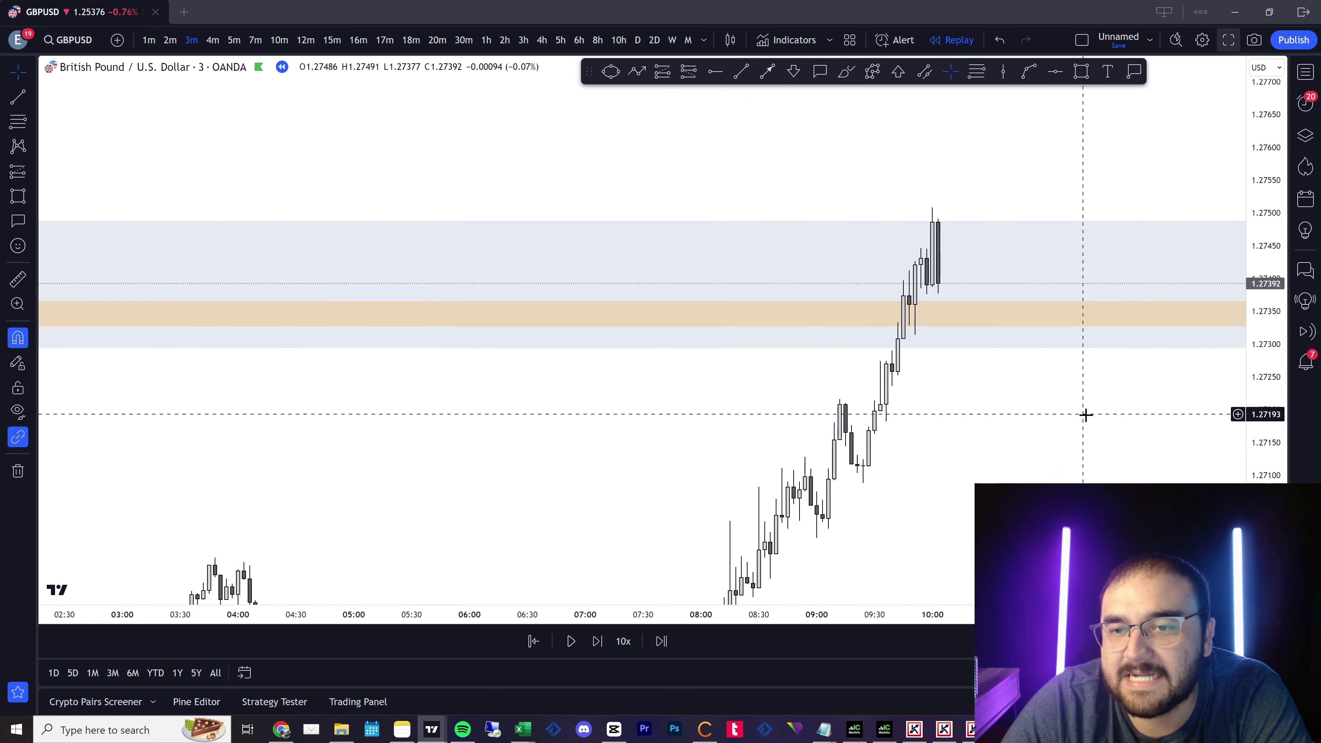
scroll(1009, 434, up, 5)
drag(1270, 400, 1269, 348)
drag(742, 472, 981, 524)
scroll(887, 203, down, 1)
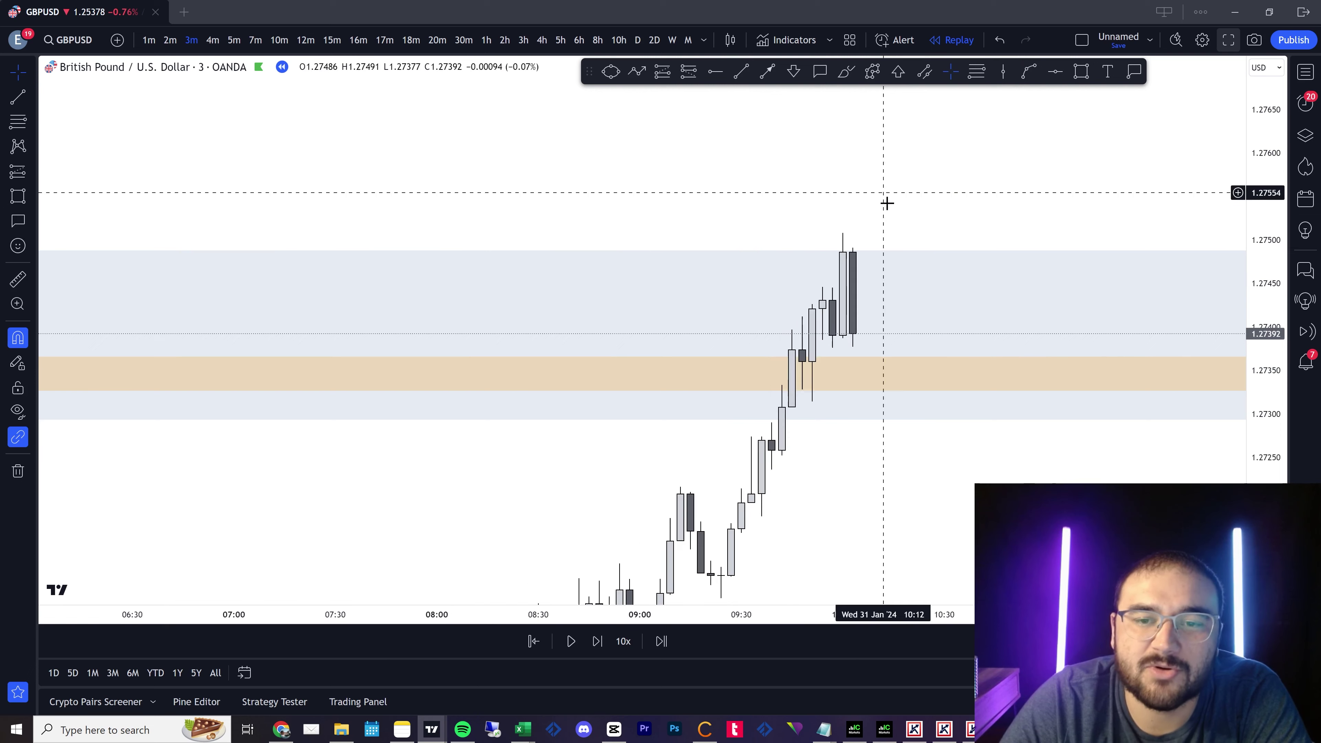
scroll(585, 358, up, 2)
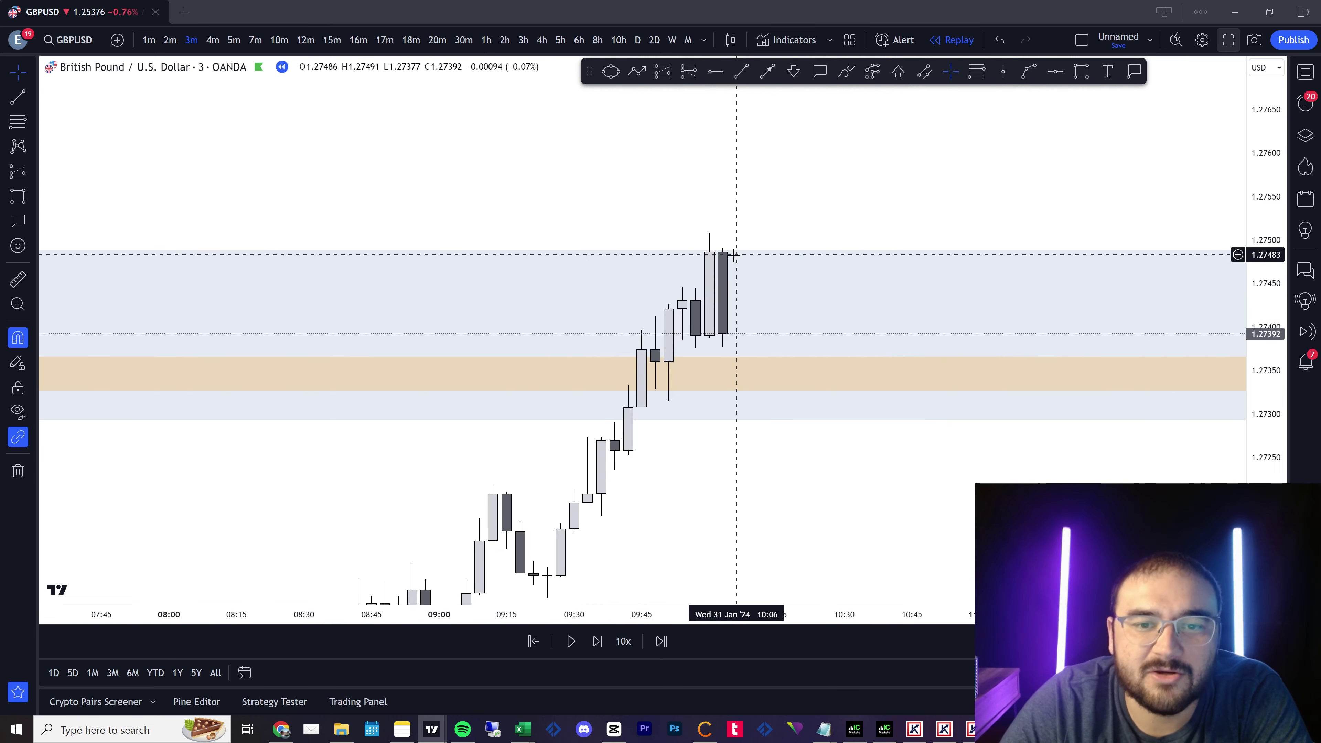
drag(1264, 407, 1263, 341)
click(883, 229)
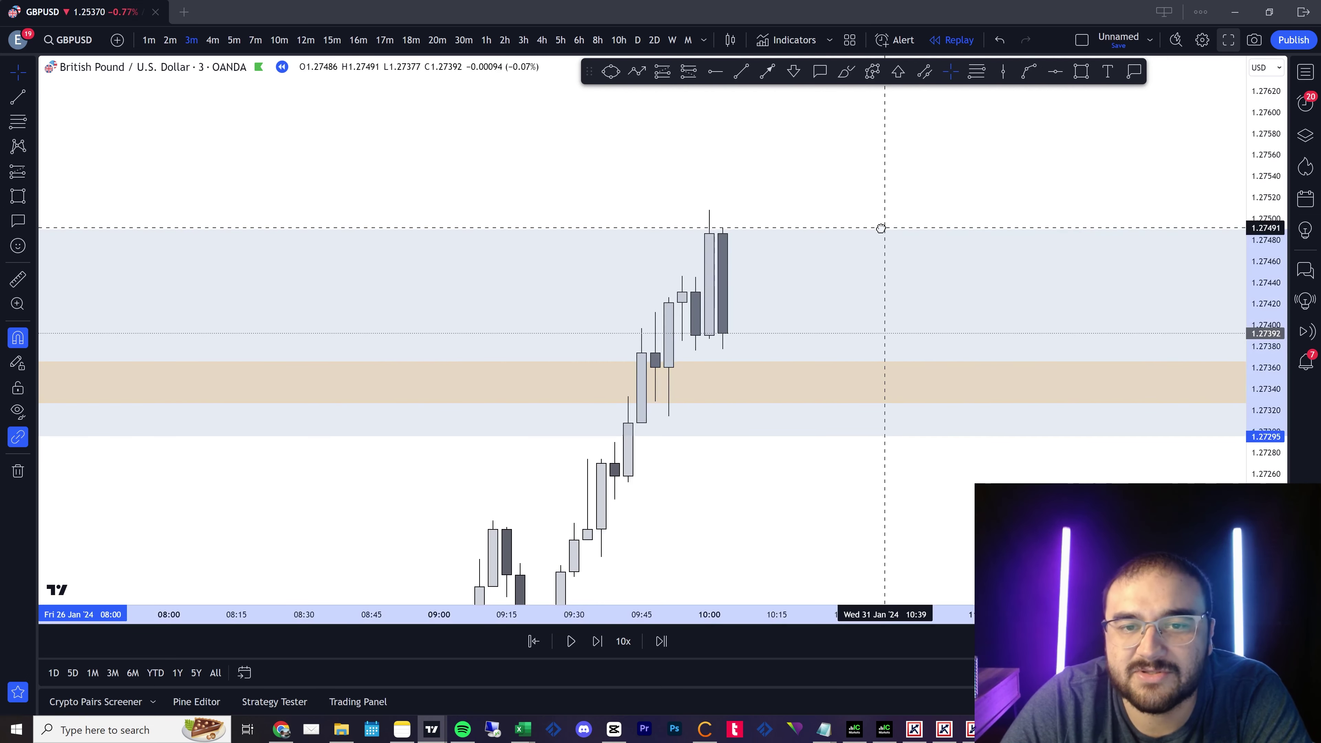
drag(841, 191, 891, 265)
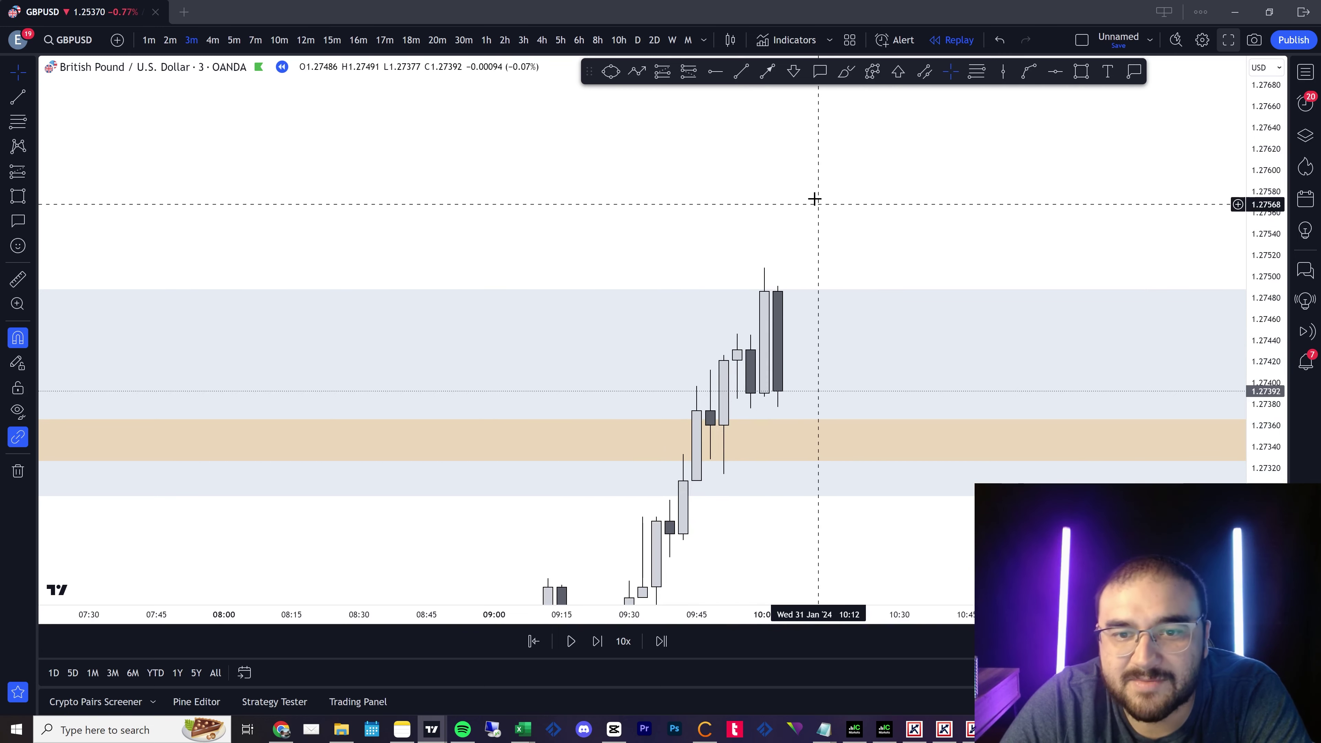
drag(736, 250, 710, 239)
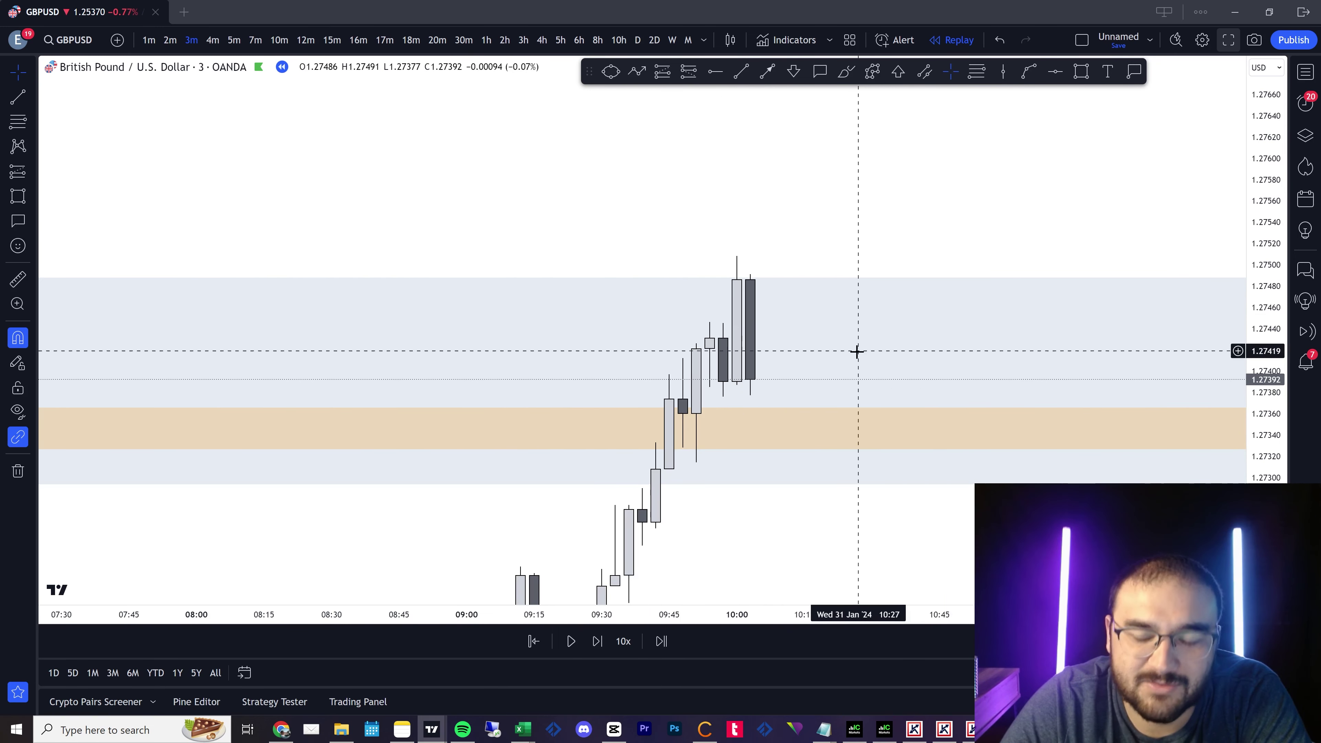
scroll(855, 341, down, 2)
scroll(855, 333, down, 8)
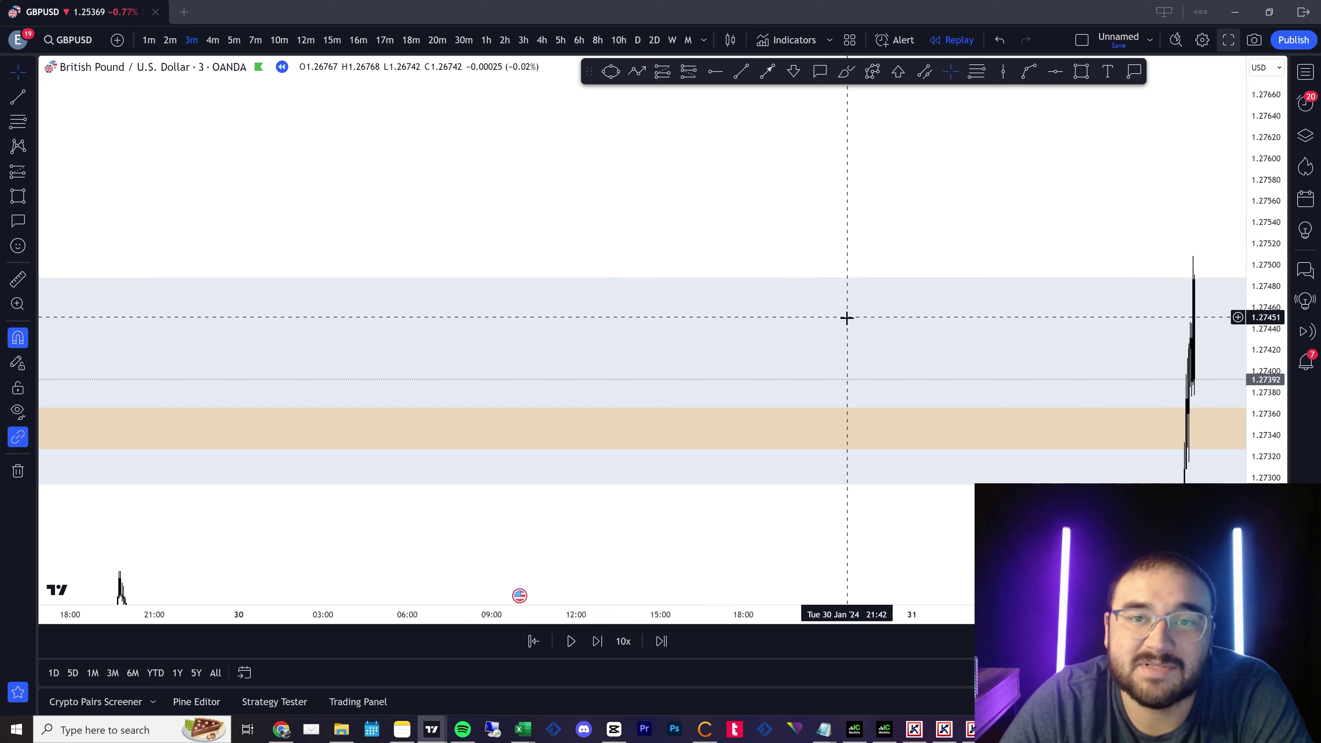
scroll(836, 321, up, 10)
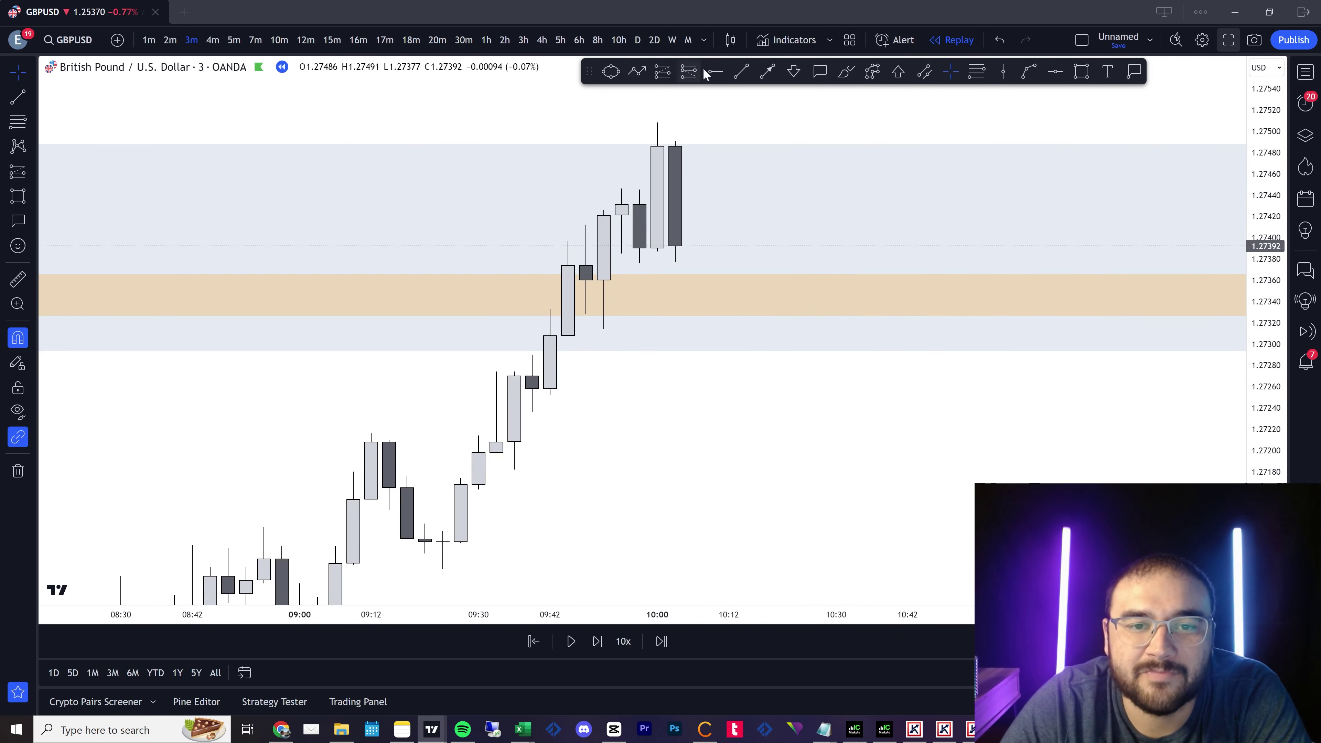
drag(848, 158, 839, 270)
scroll(833, 281, down, 4)
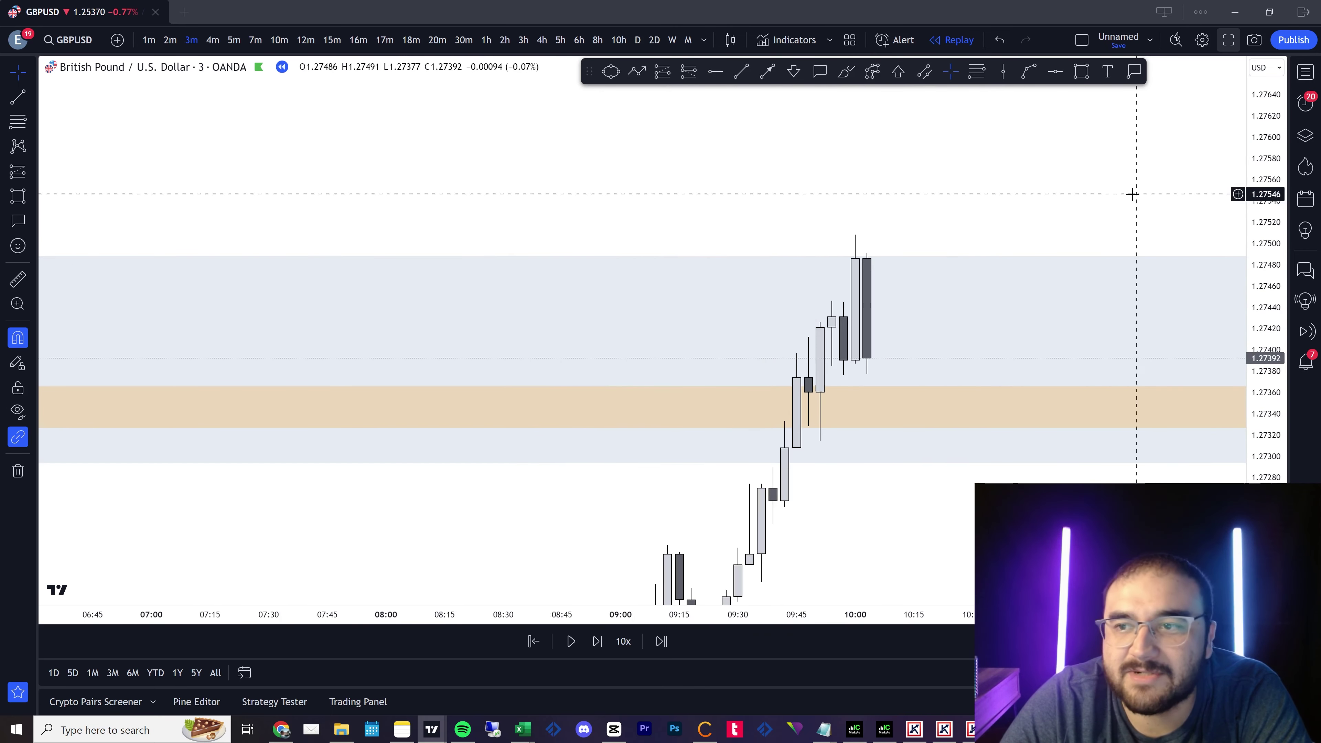
drag(1272, 164, 1272, 341)
scroll(923, 466, down, 1)
drag(911, 466, 797, 415)
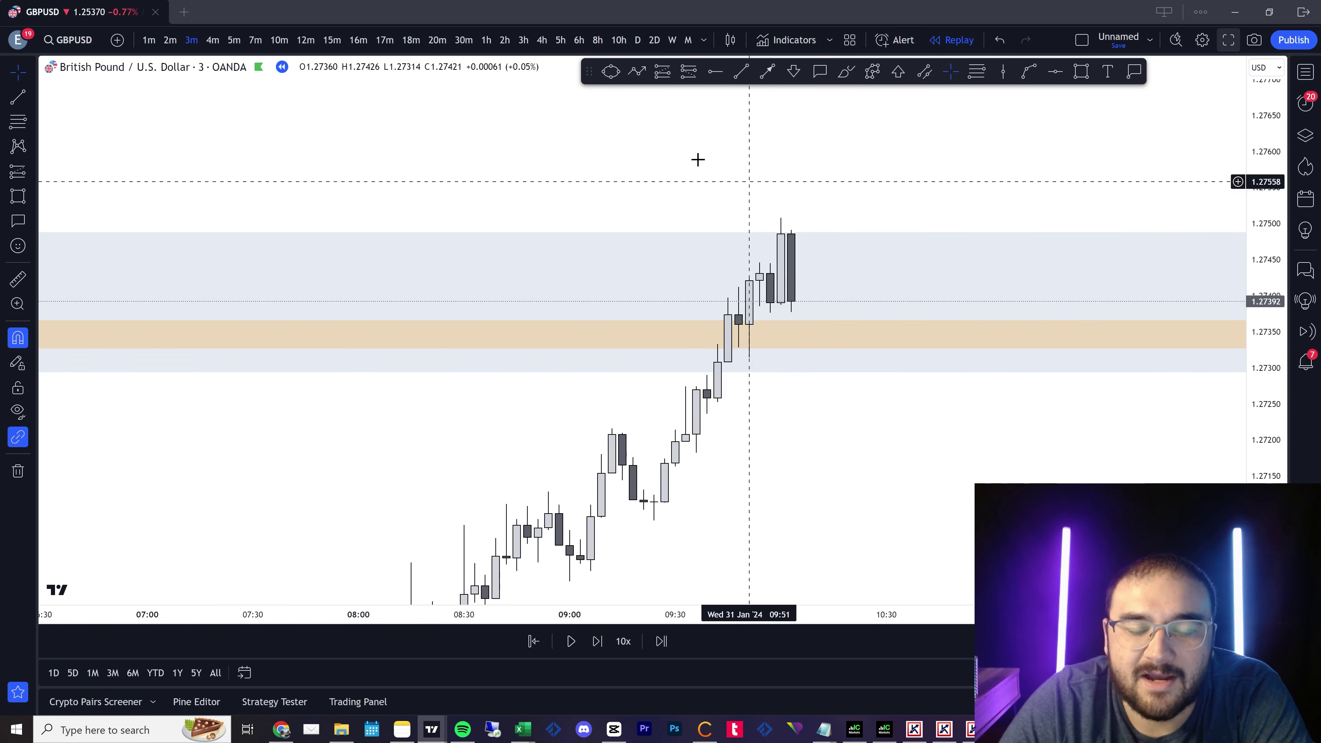
On the 15-minute chart, mark the 09:15 down candle's range with a rectangle from 1.27208 to 1.27088 and fill it red.
click(334, 46)
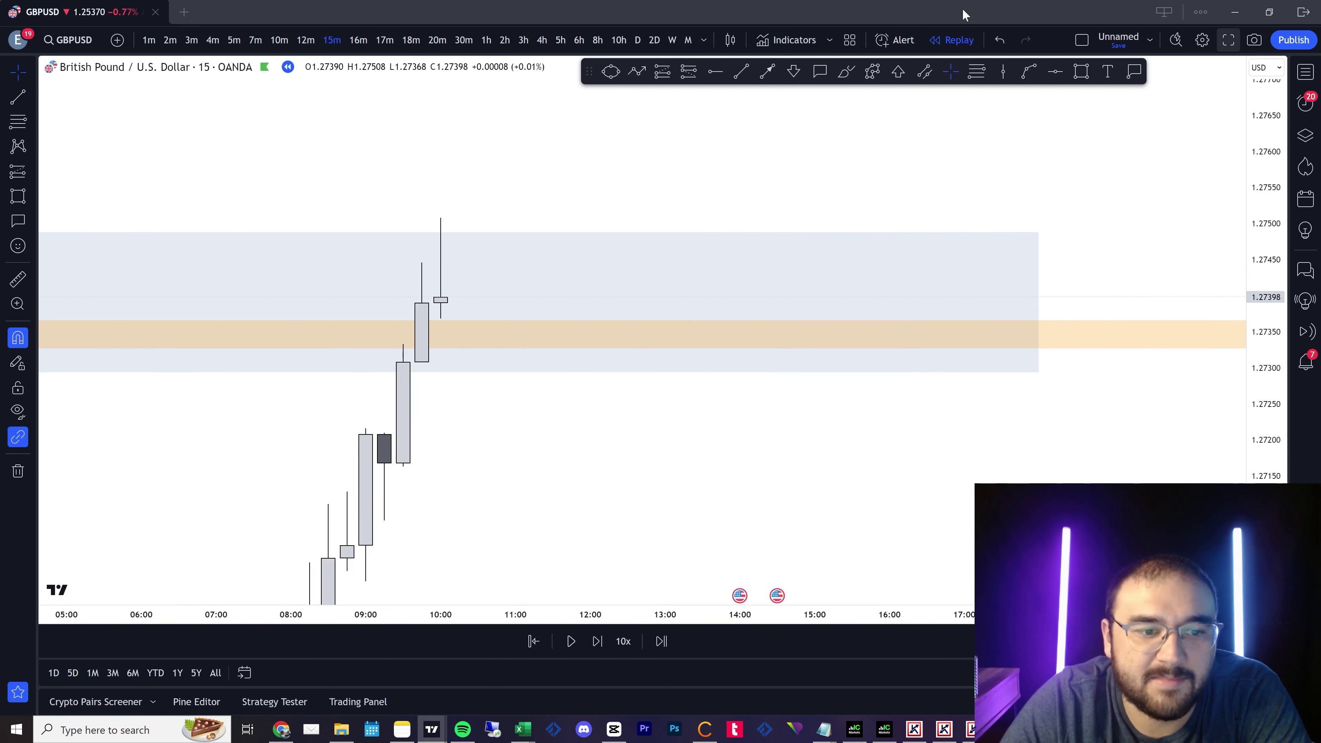
click(1089, 71)
click(385, 526)
drag(385, 478, 1244, 456)
drag(591, 153, 924, 25)
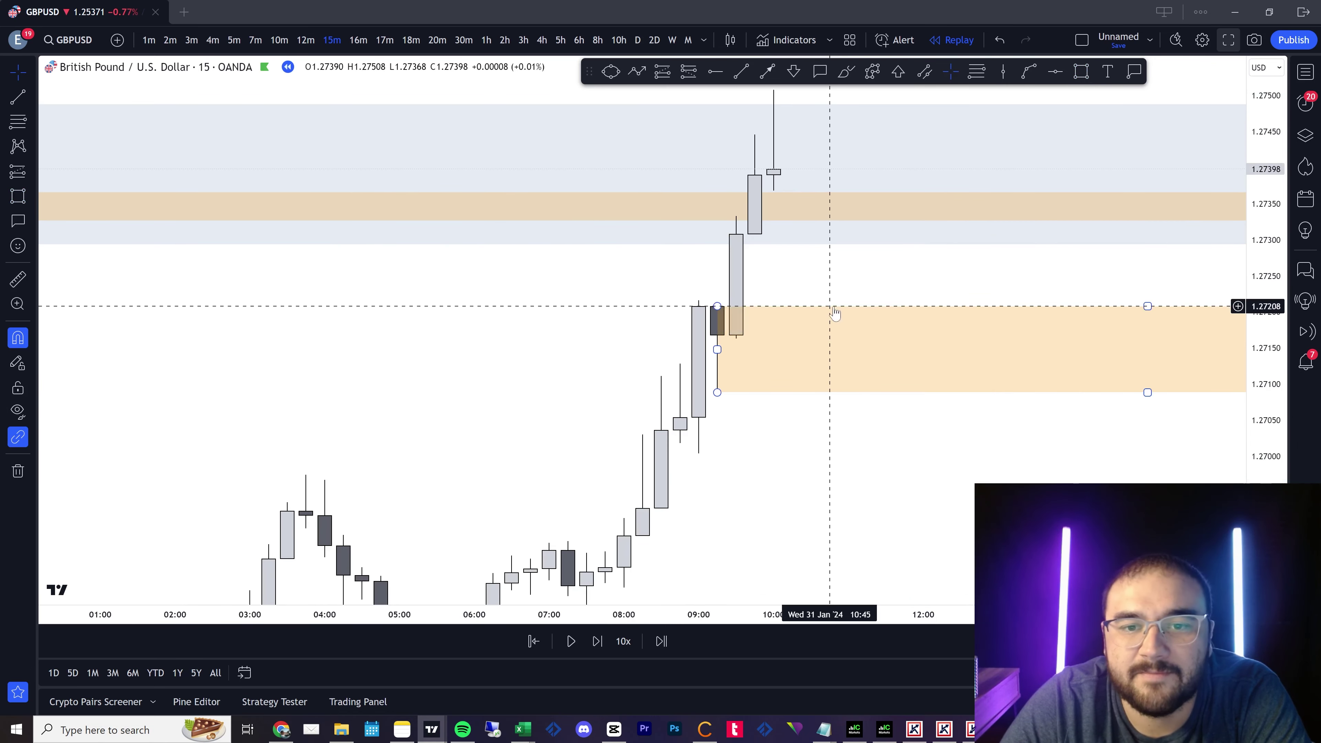
click(178, 132)
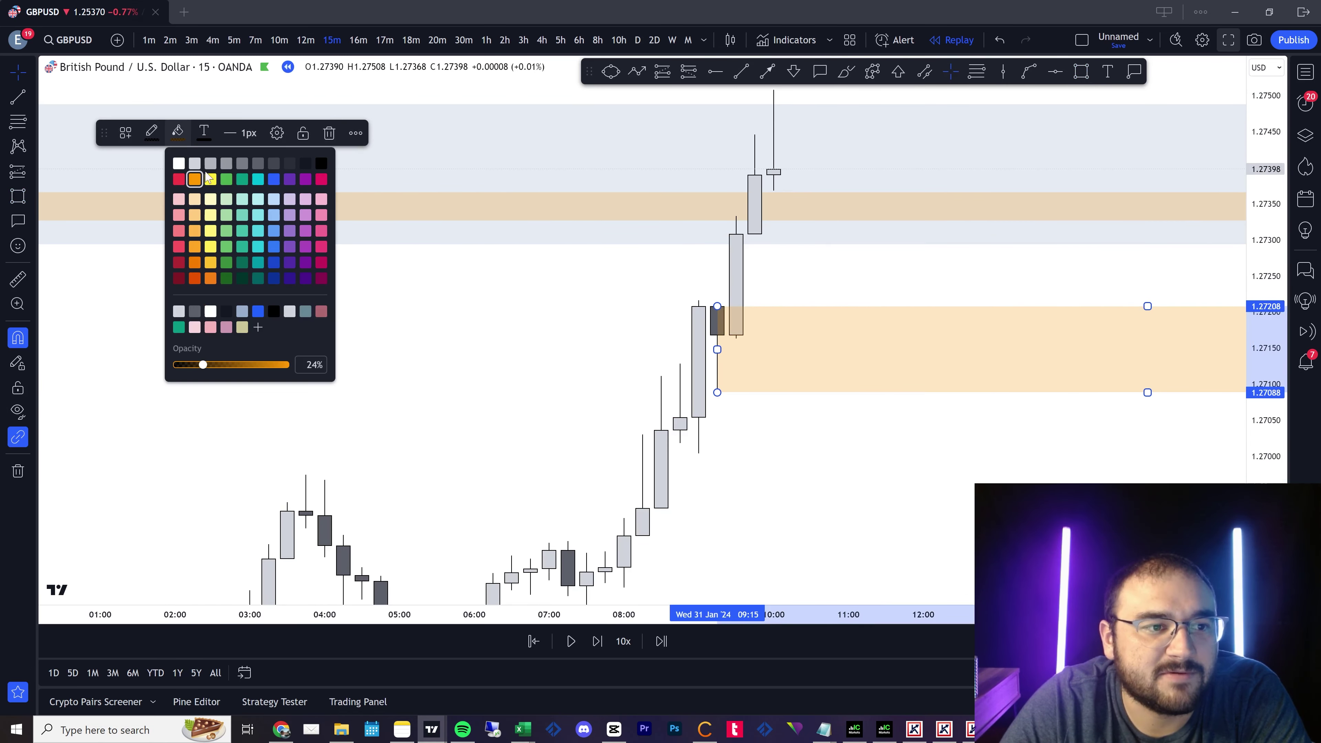
click(180, 180)
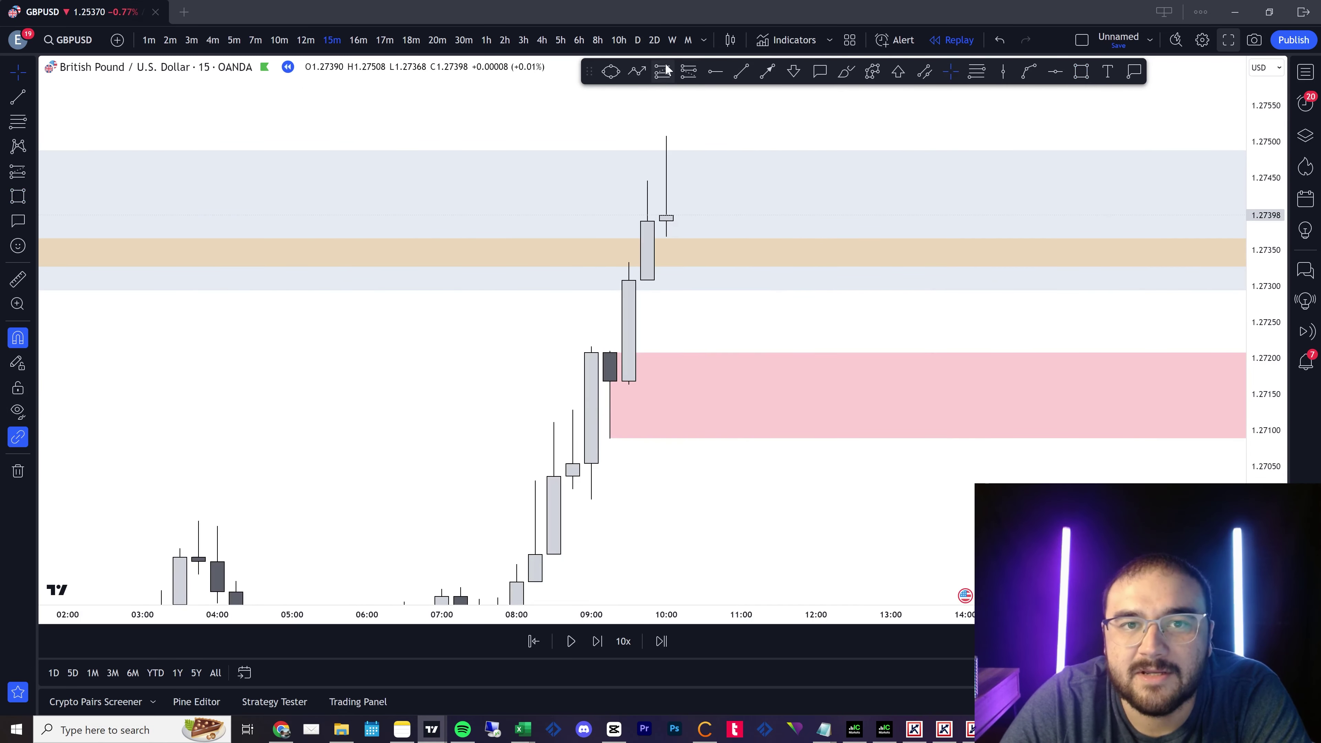
Place a long position with its entry near the red zone's upper edge and its stop just below the zone.
click(663, 71)
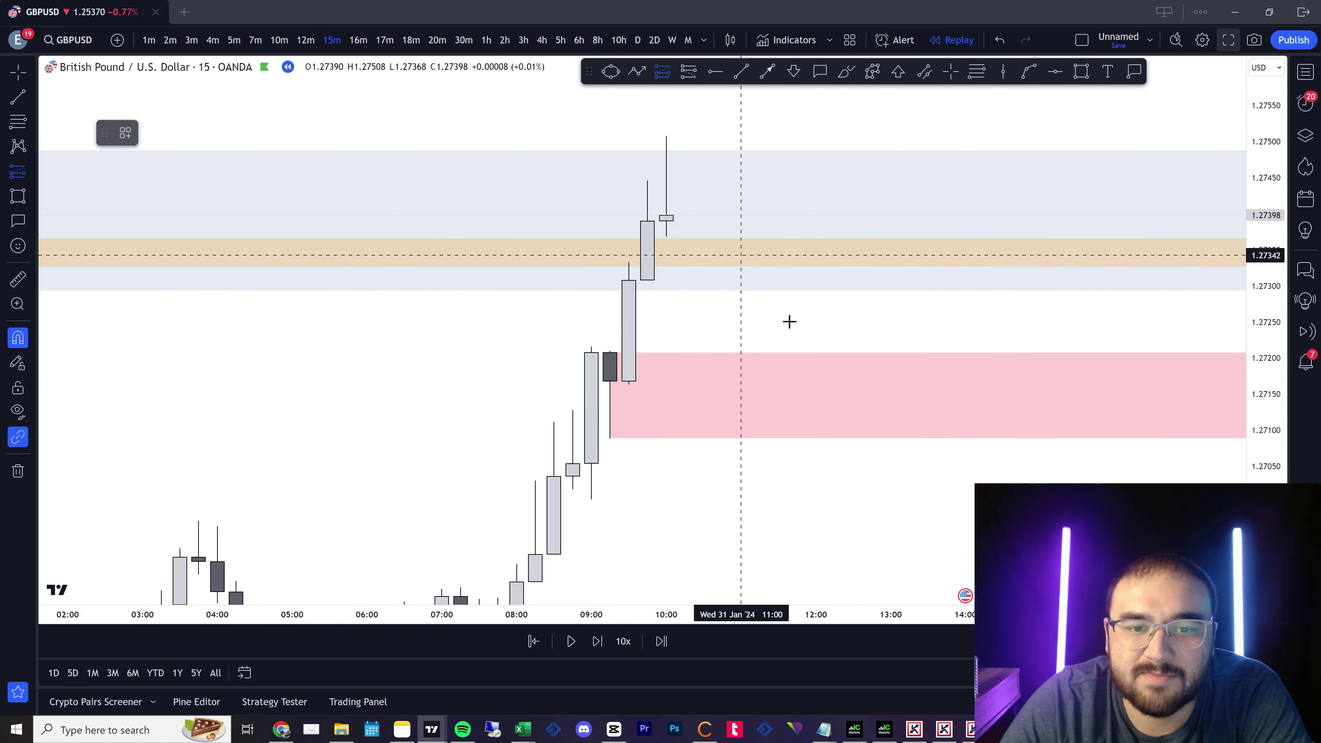
click(816, 349)
drag(816, 471, 816, 443)
Raise the long position's target to about 1.2767, above the blue order block zone.
scroll(814, 493, down, 3)
scroll(1270, 153, down, 2)
scroll(953, 398, down, 5)
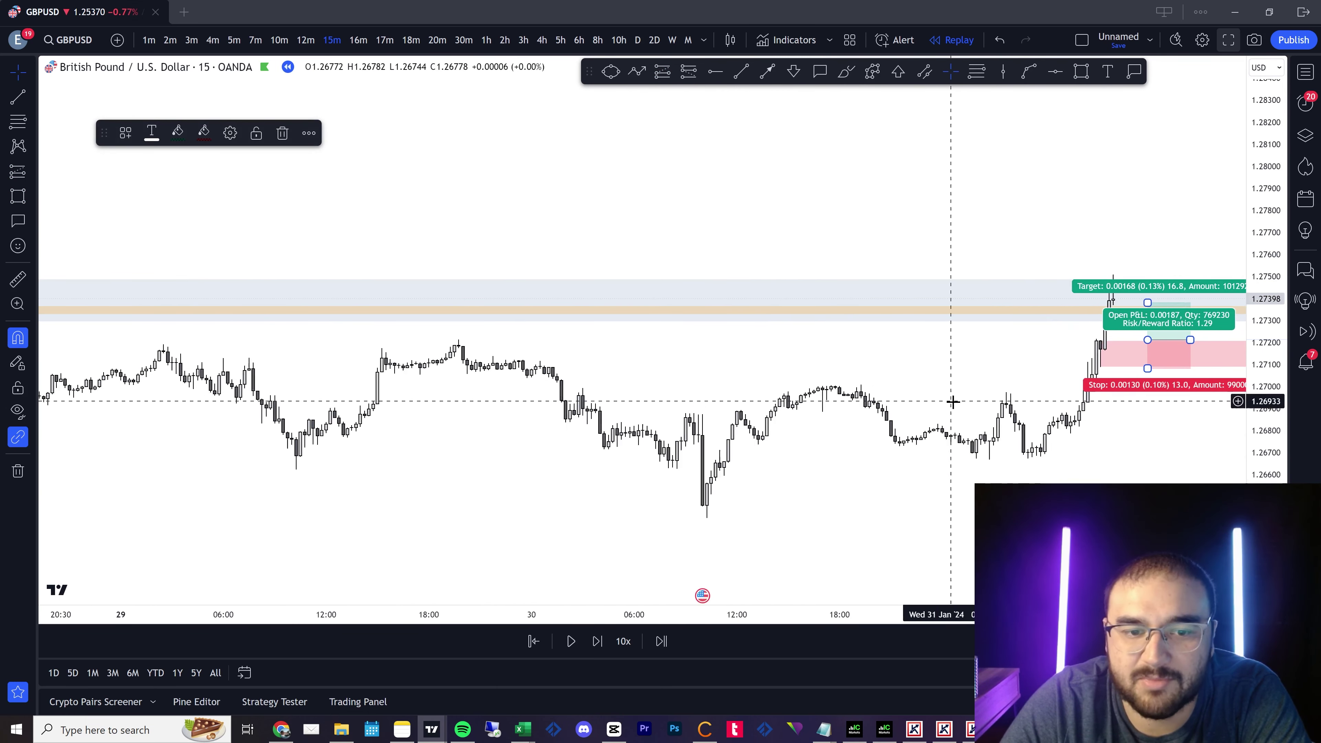
scroll(1089, 458, up, 8)
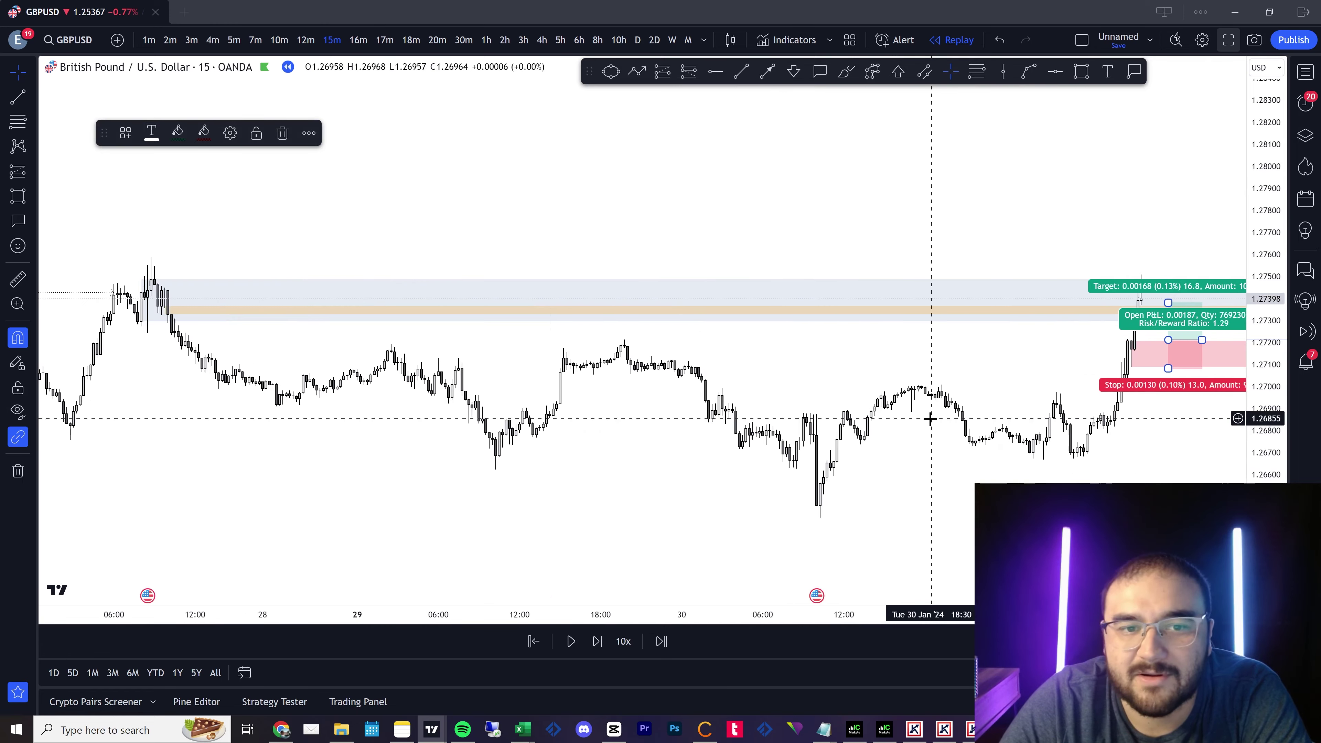
scroll(929, 419, down, 6)
scroll(1113, 396, up, 6)
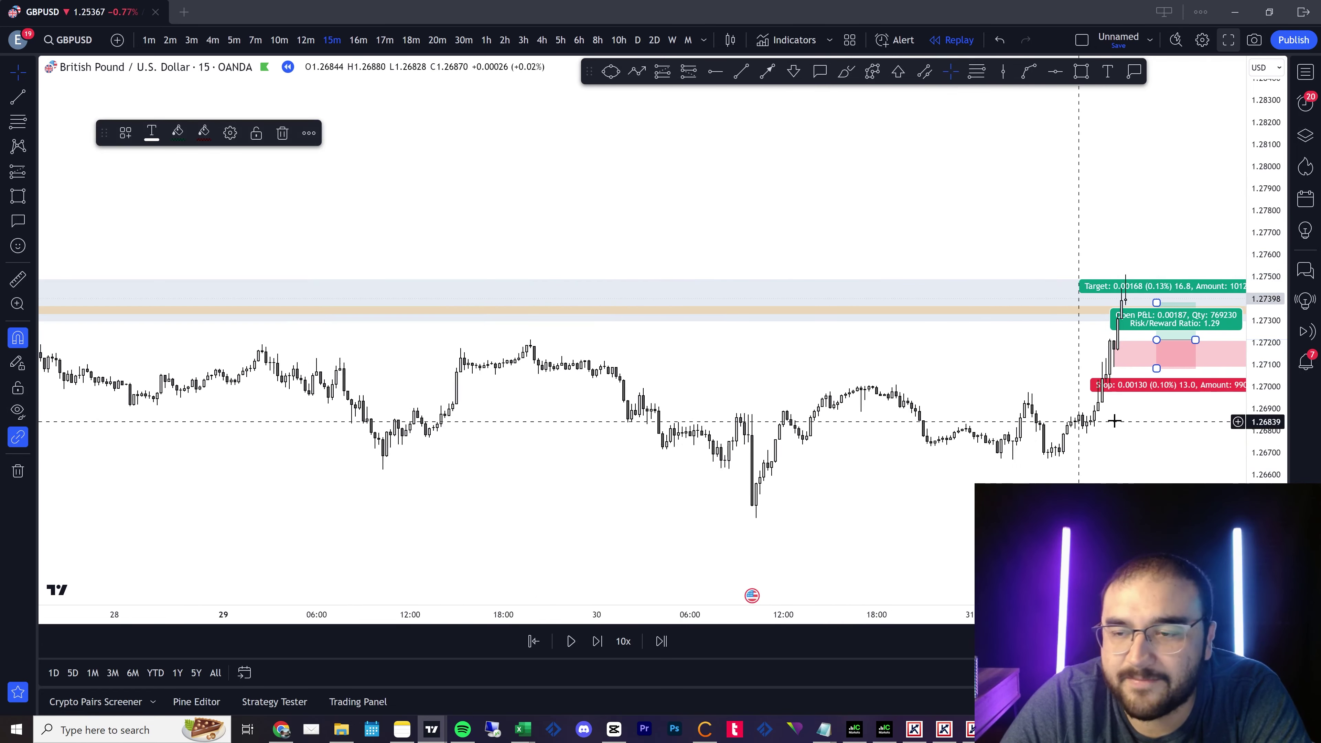
drag(1050, 241, 943, 316)
scroll(1094, 312, up, 3)
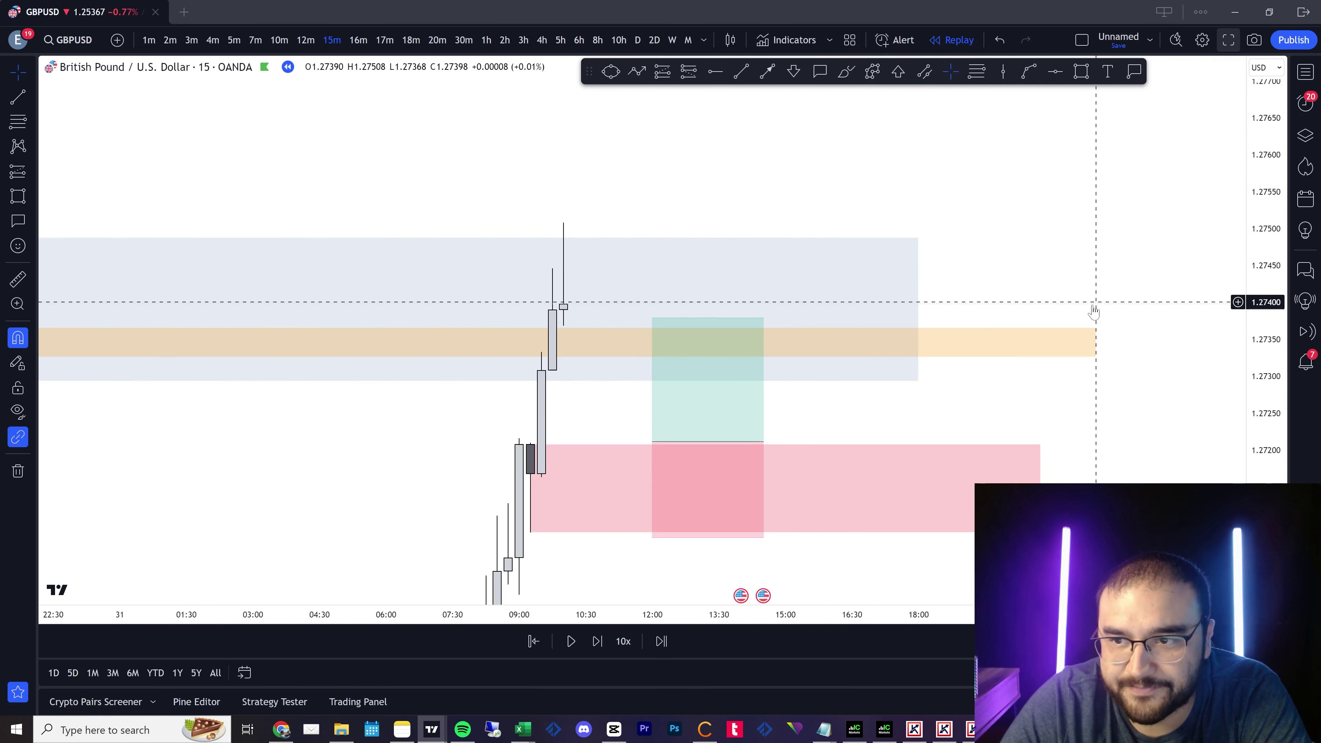
drag(1273, 151, 1272, 360)
drag(653, 324, 652, 201)
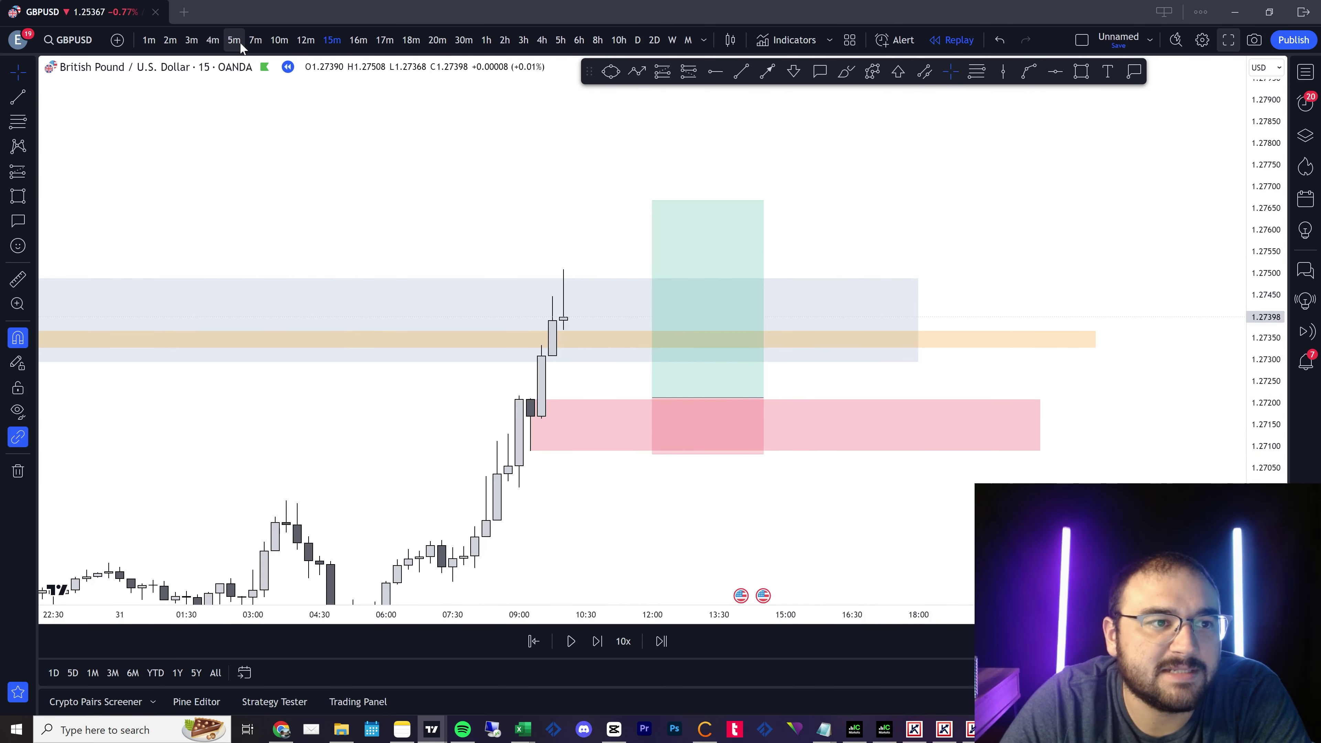
Step down through the 3-minute to the 1-minute chart and advance the replay five candles to 10:10 on 31 January.
click(192, 40)
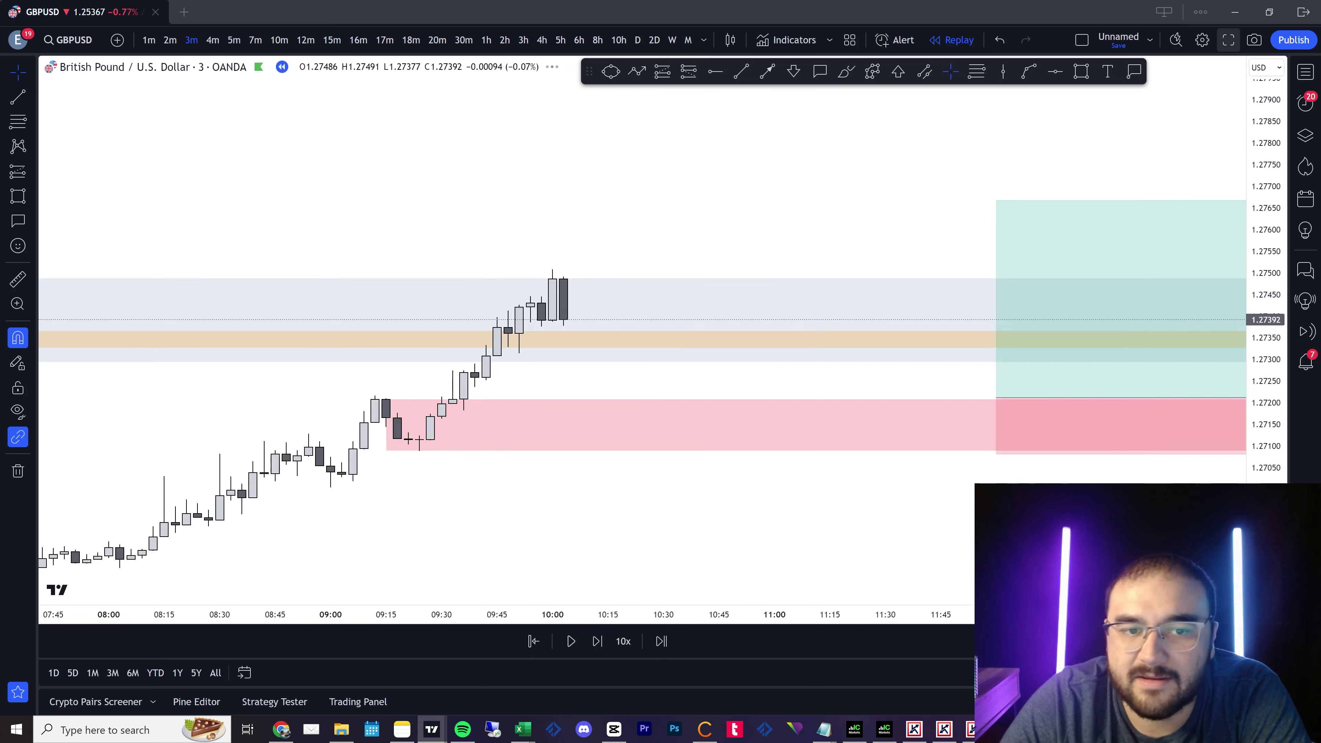
drag(1267, 468, 1266, 219)
drag(784, 433, 789, 400)
click(149, 40)
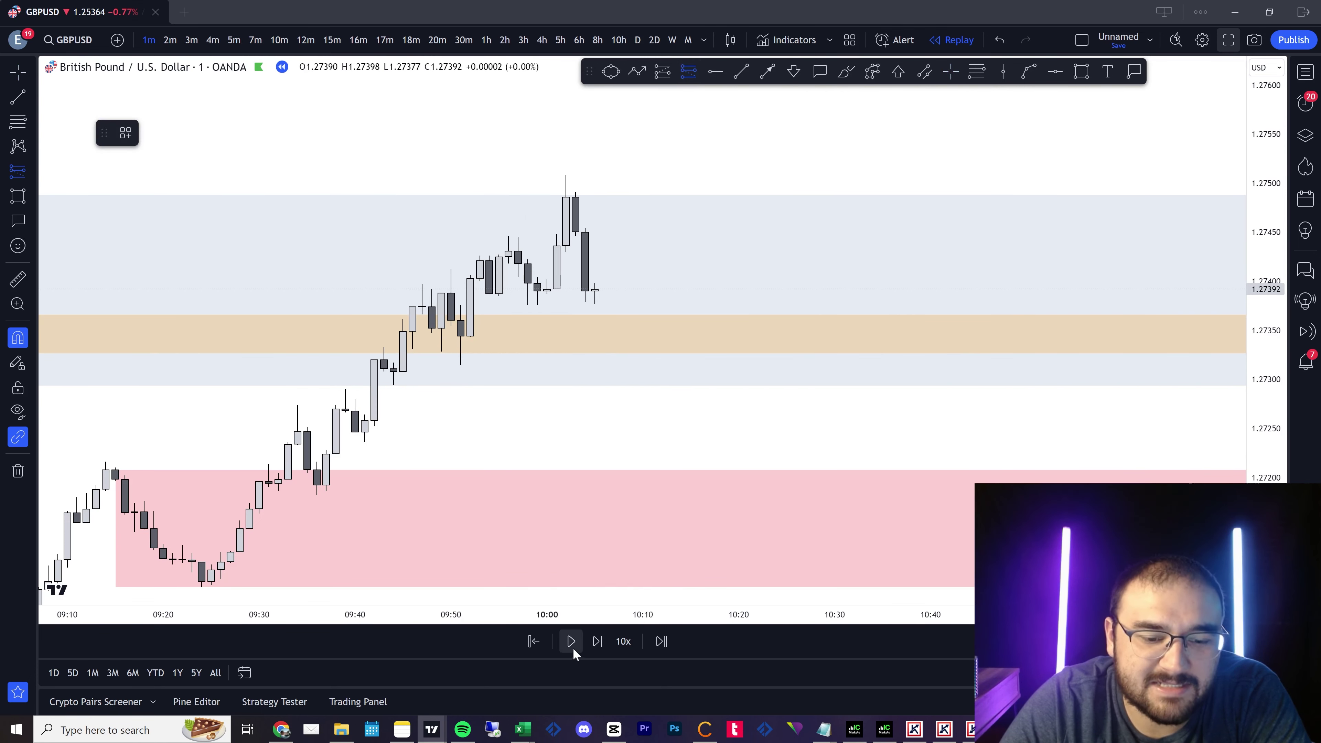
click(588, 643)
click(588, 642)
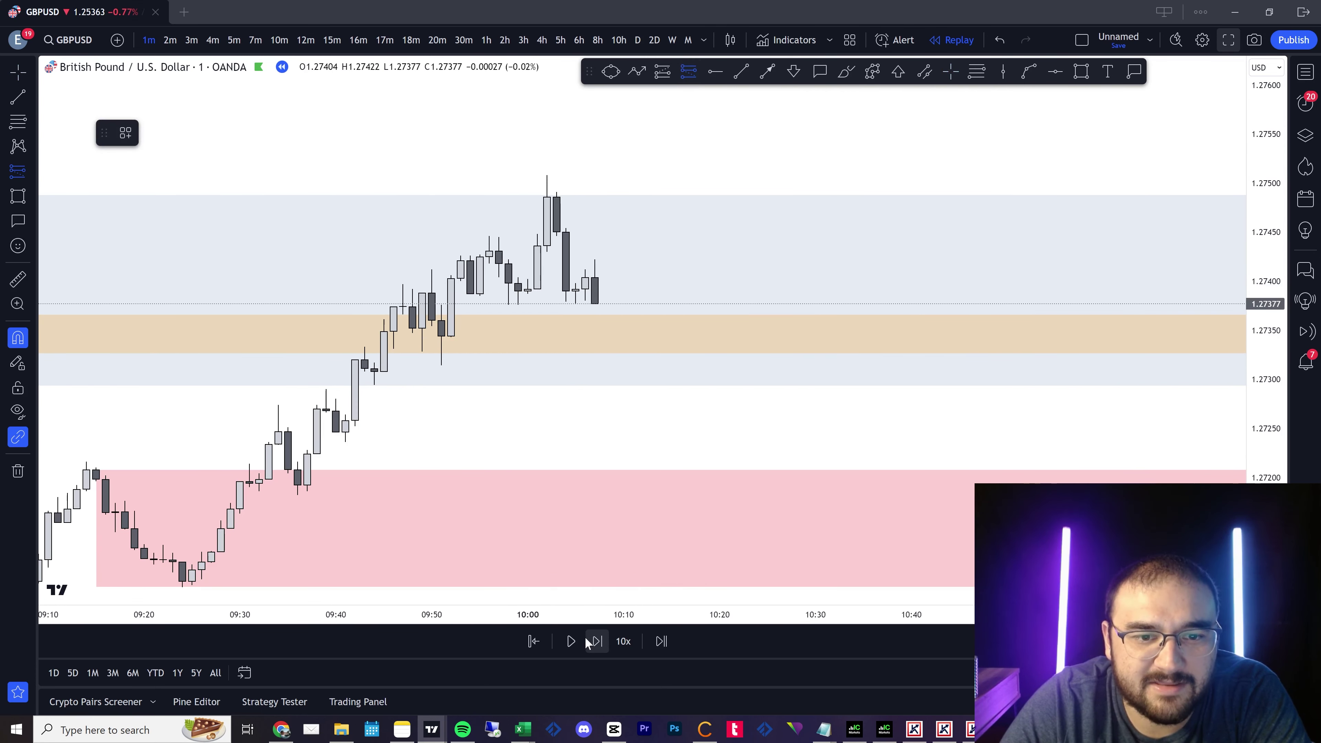
click(588, 642)
click(587, 642)
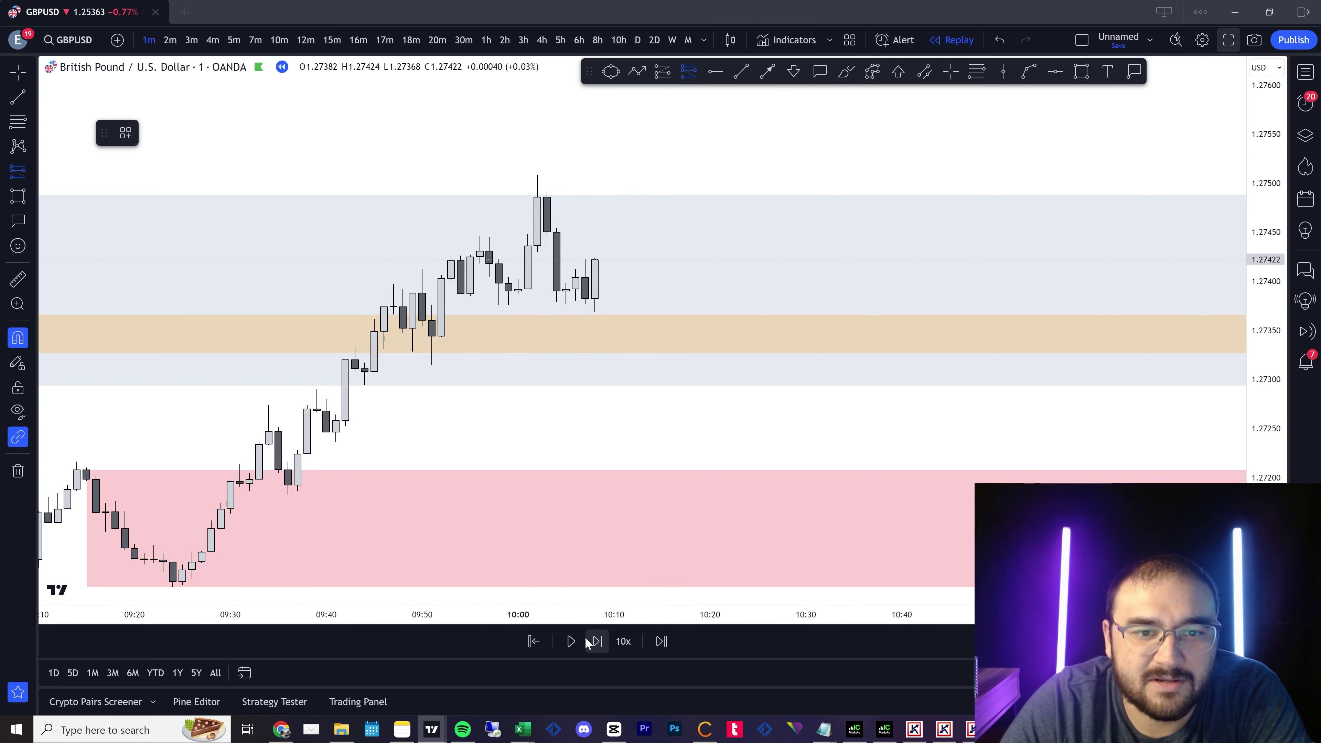
click(588, 642)
Mark the 09:58 swing low with a horizontal line at 1.27376 extending to the 10:08 candle.
click(1074, 72)
click(766, 71)
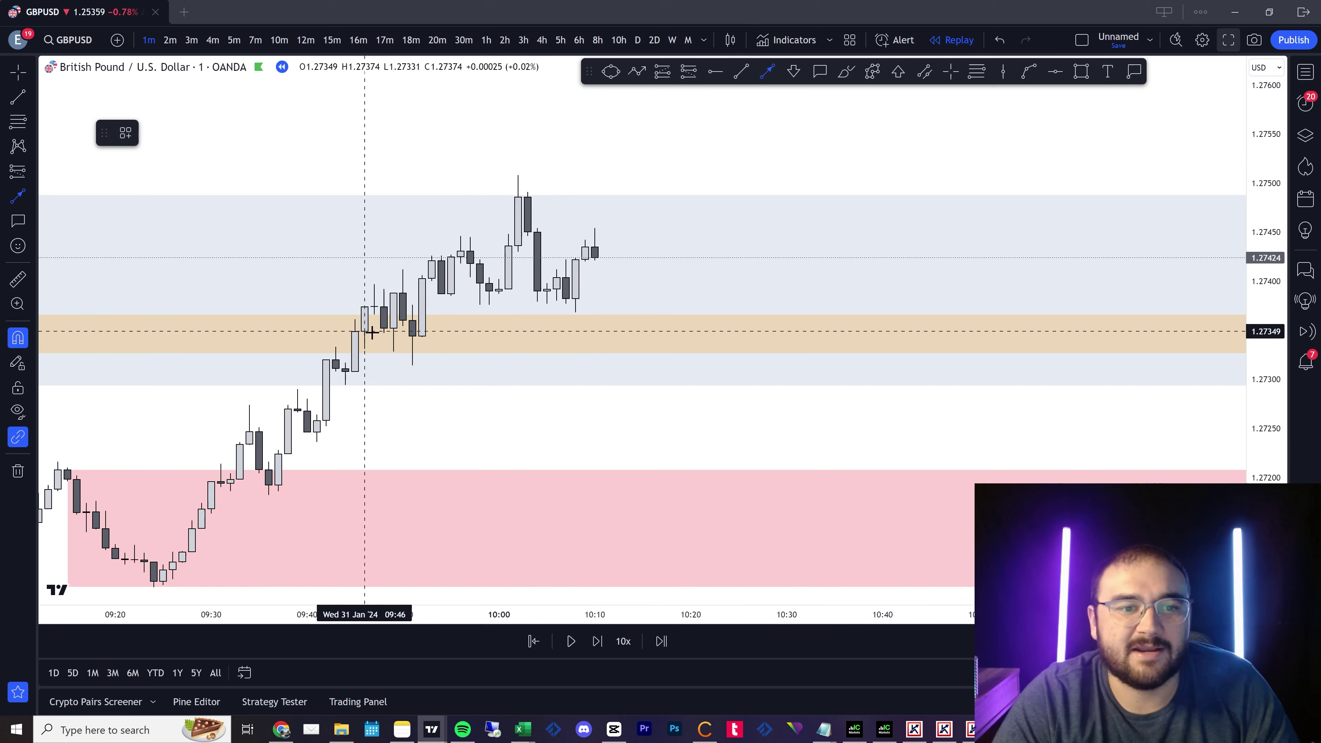
click(478, 307)
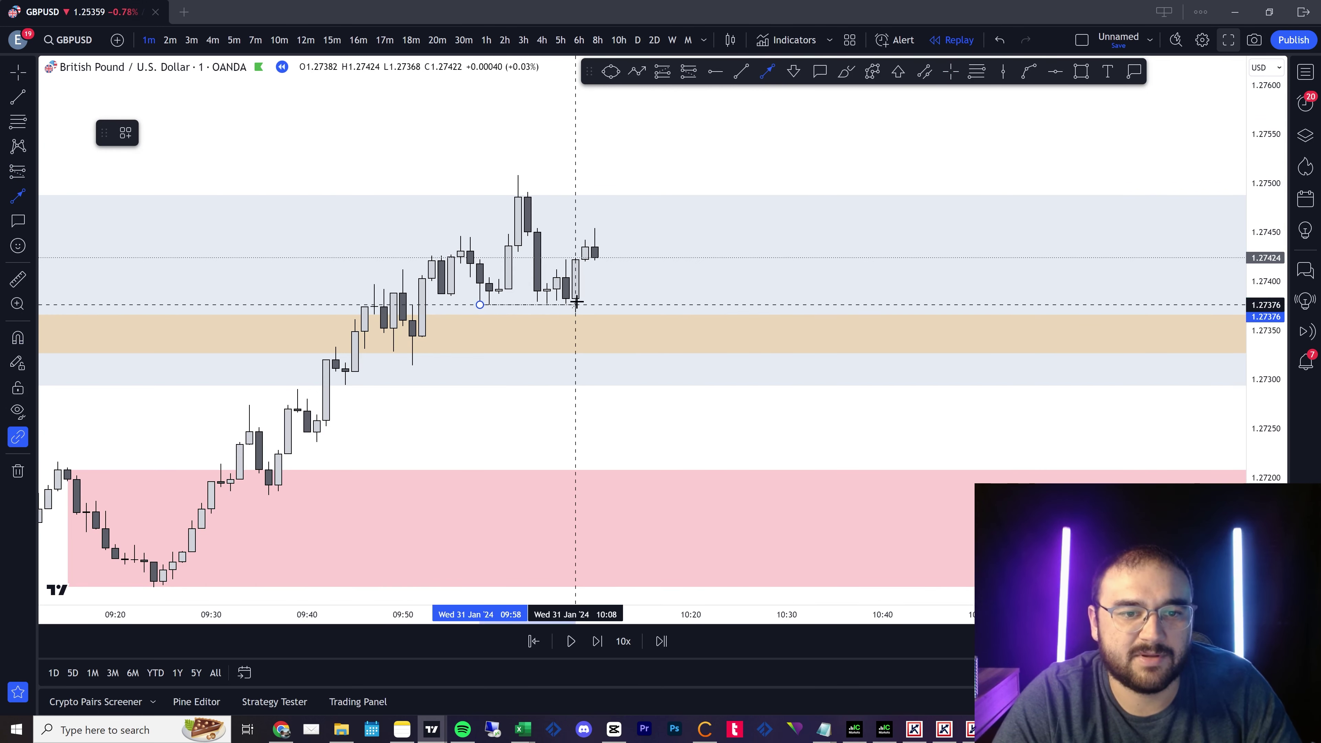
click(574, 307)
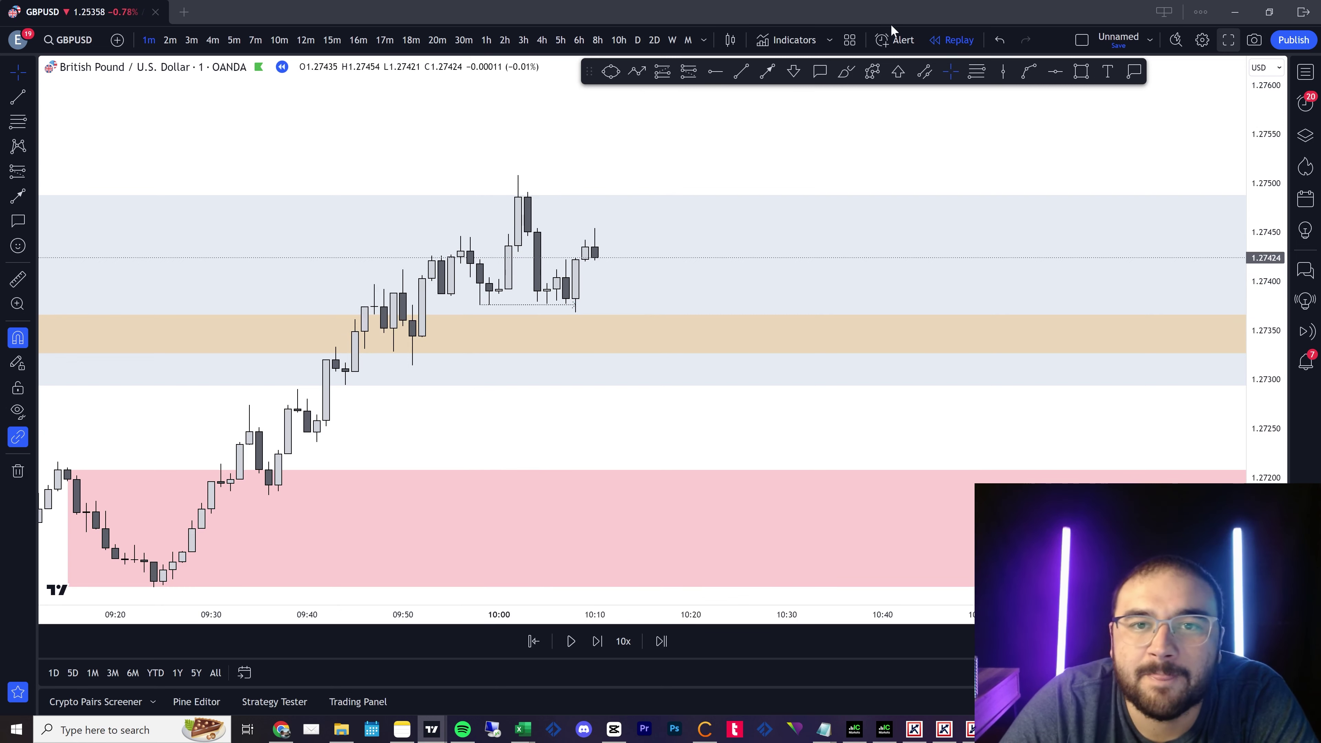
Draw a rectangle from the 10:03 candle to 10:42 between 1.27446 and 1.27398, and fill it blue-grey.
click(1081, 72)
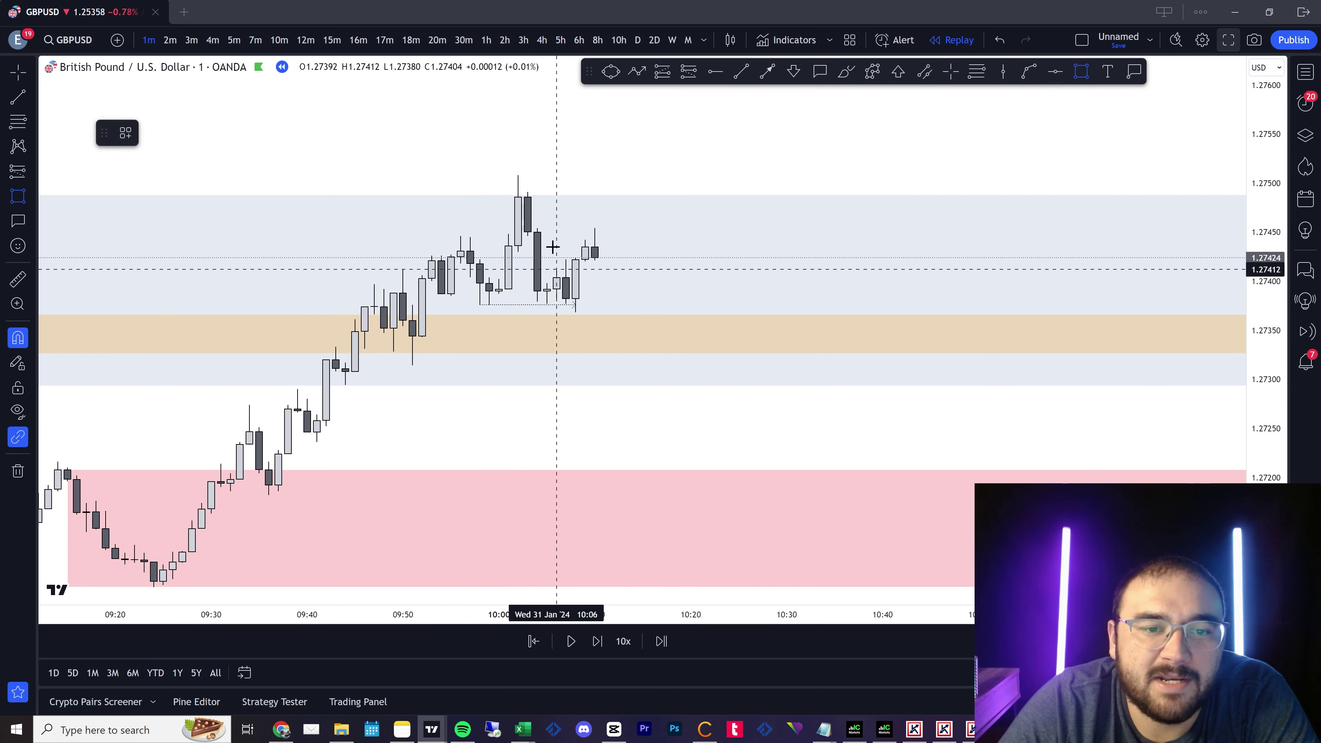
mouse_move(547, 283)
mouse_down()
mouse_move(527, 236)
mouse_move(902, 259)
mouse_up()
click(178, 133)
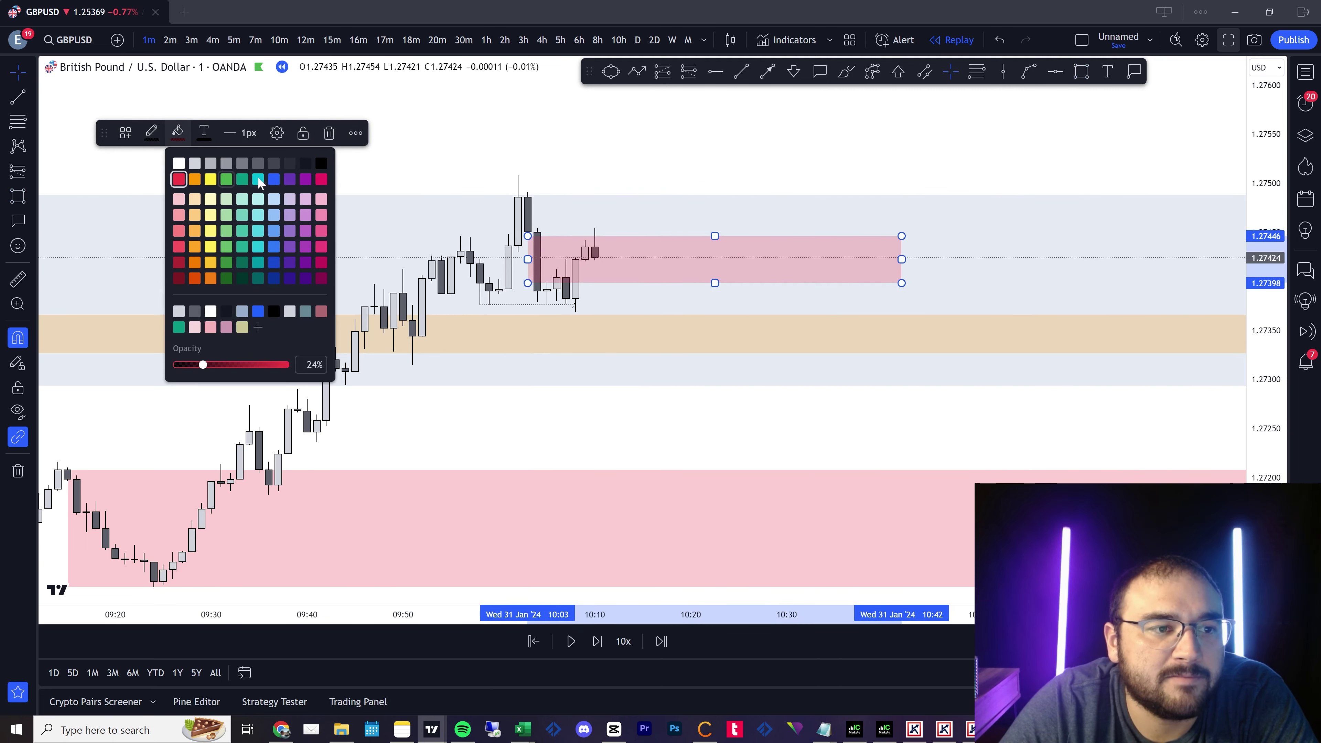
click(241, 316)
click(556, 174)
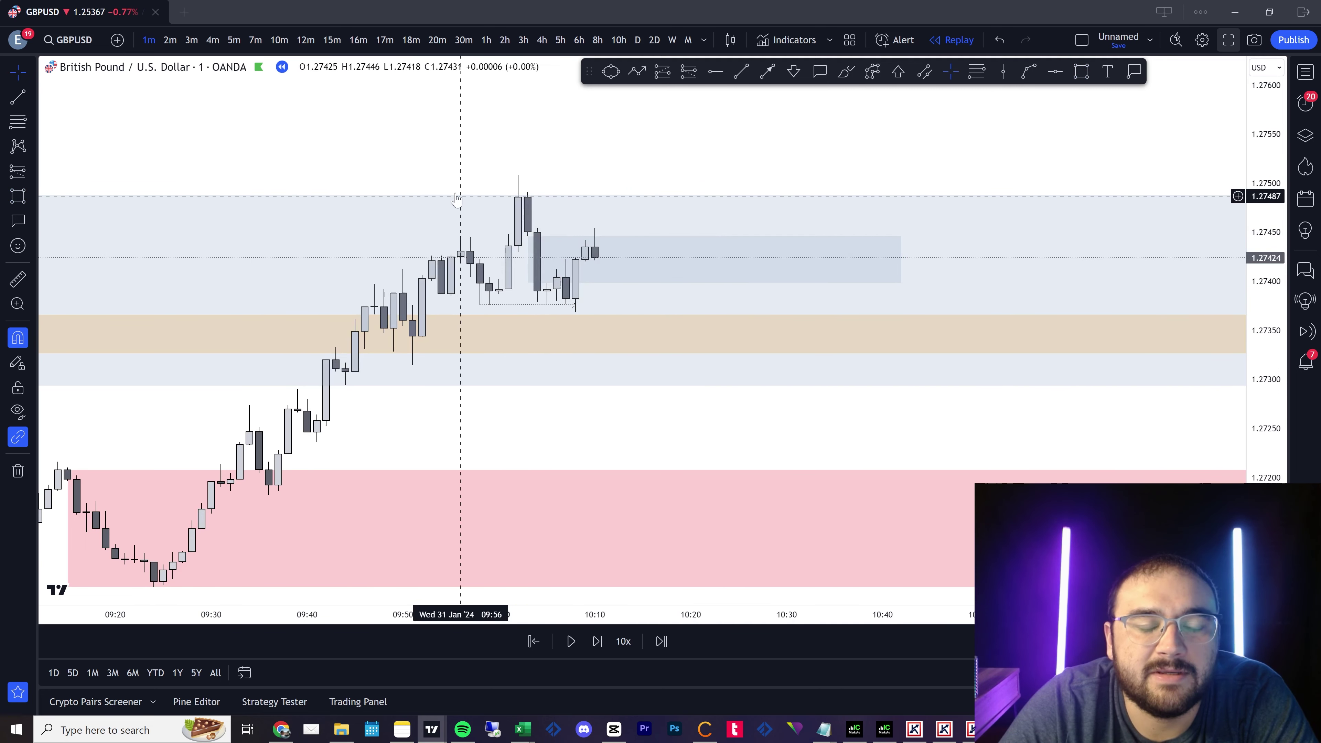
Delete the orange rectangle inside the larger blue order block zone.
scroll(867, 230, down, 2)
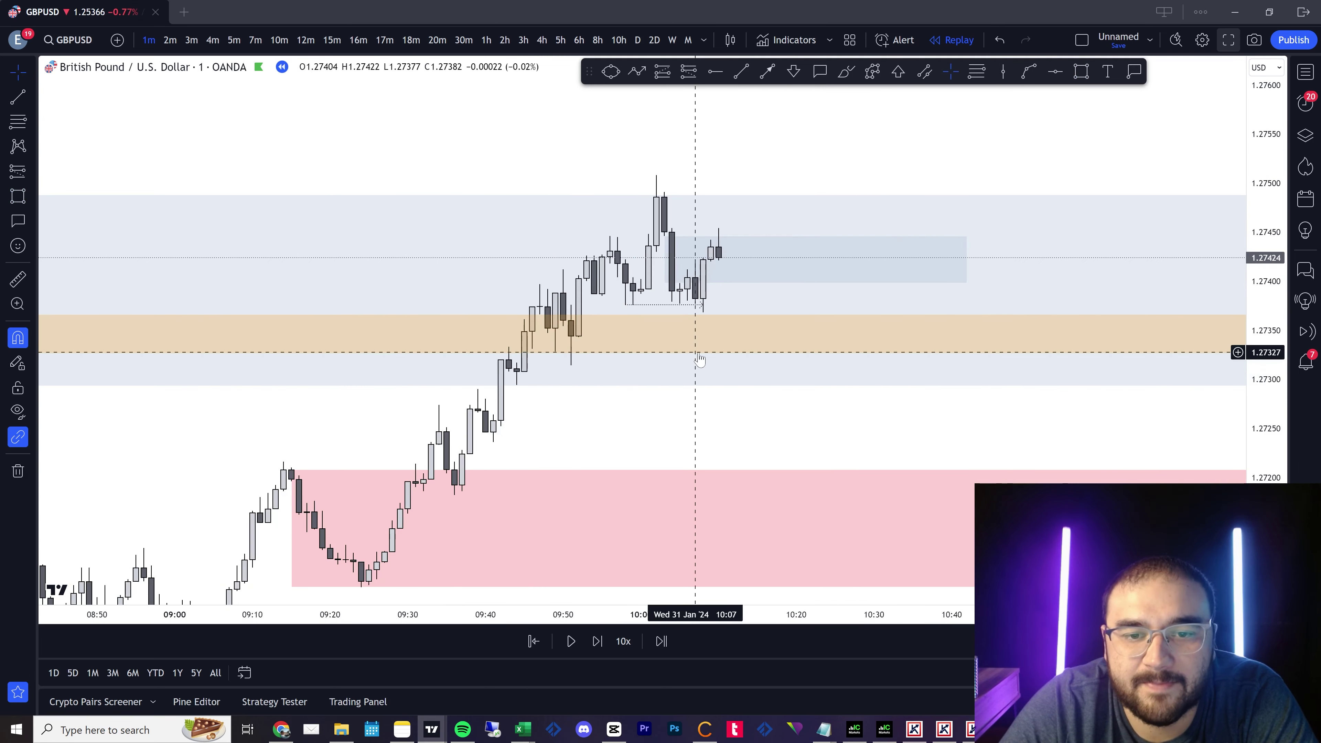
click(808, 319)
key(Delete)
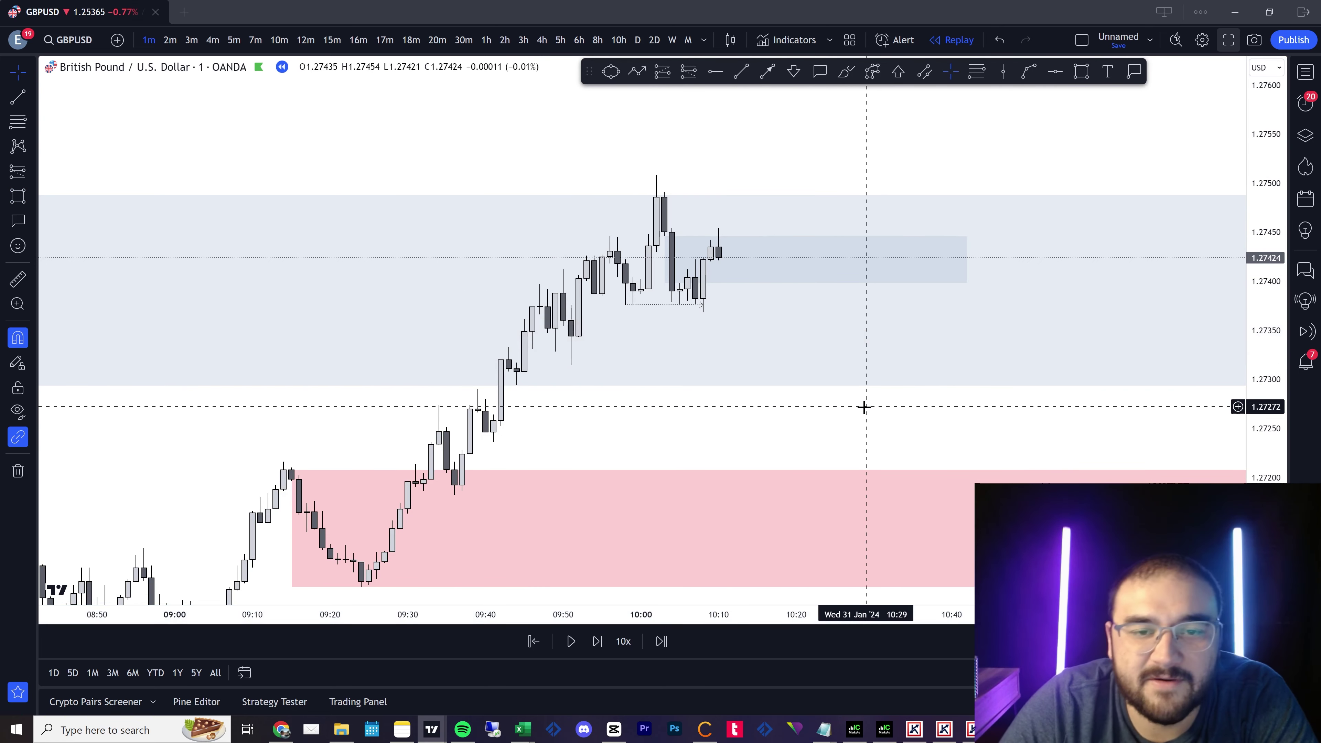
Place a short position from the 10:07 candle with entry at 1.27422 and set its stop to 1.27487.
scroll(832, 399, down, 6)
scroll(828, 395, up, 4)
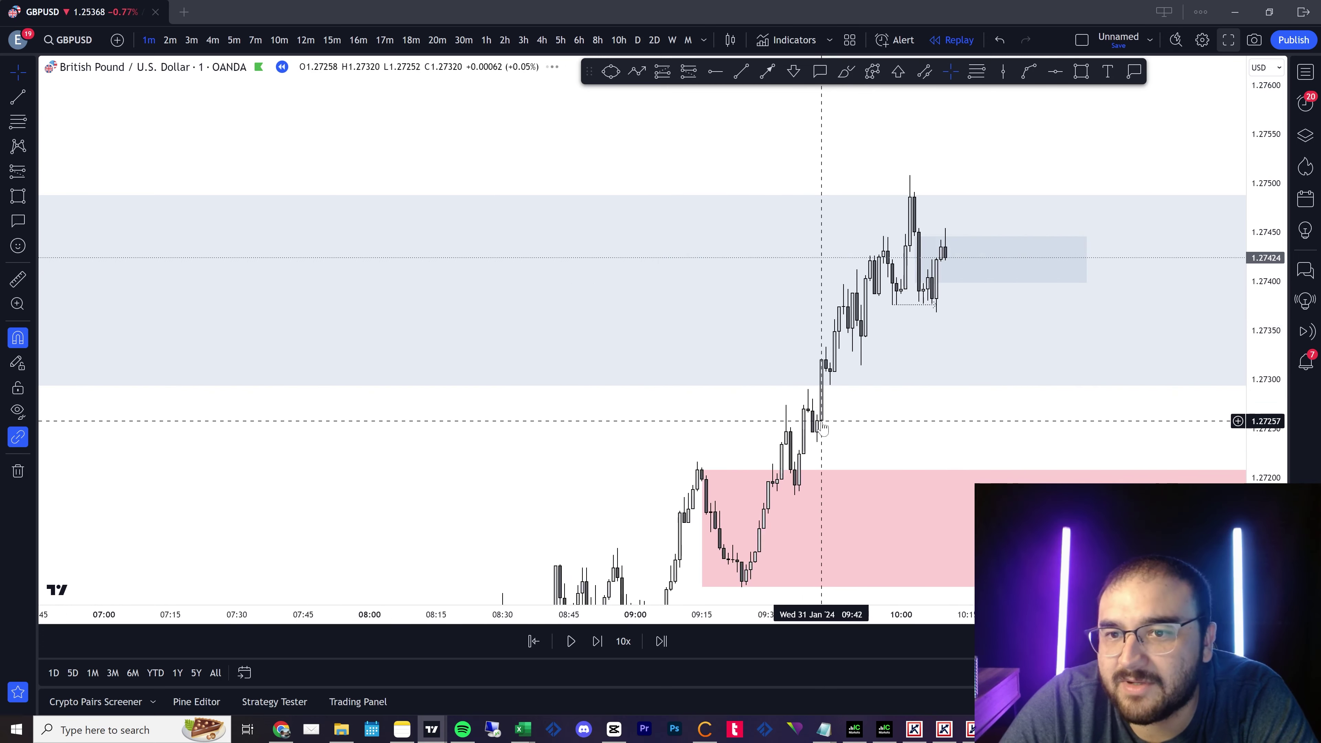
scroll(822, 427, up, 2)
scroll(858, 420, up, 2)
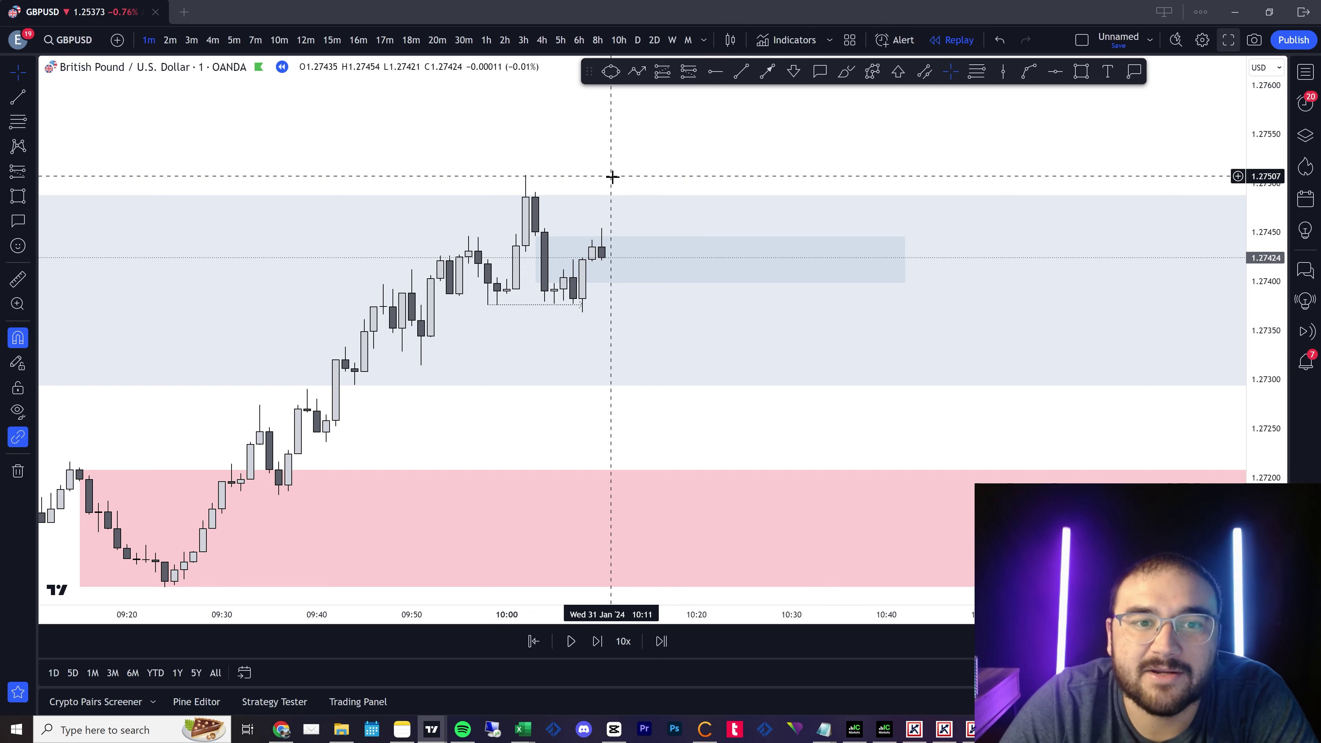
click(687, 73)
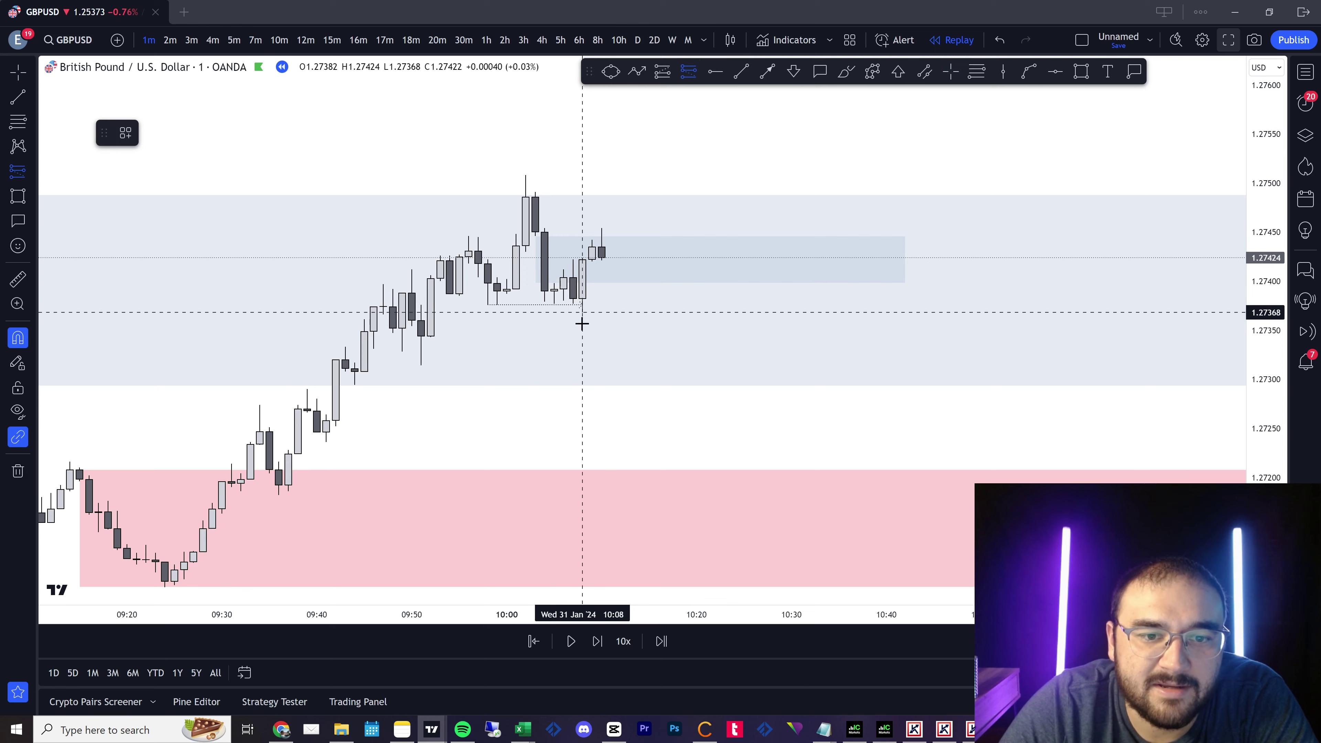
click(576, 274)
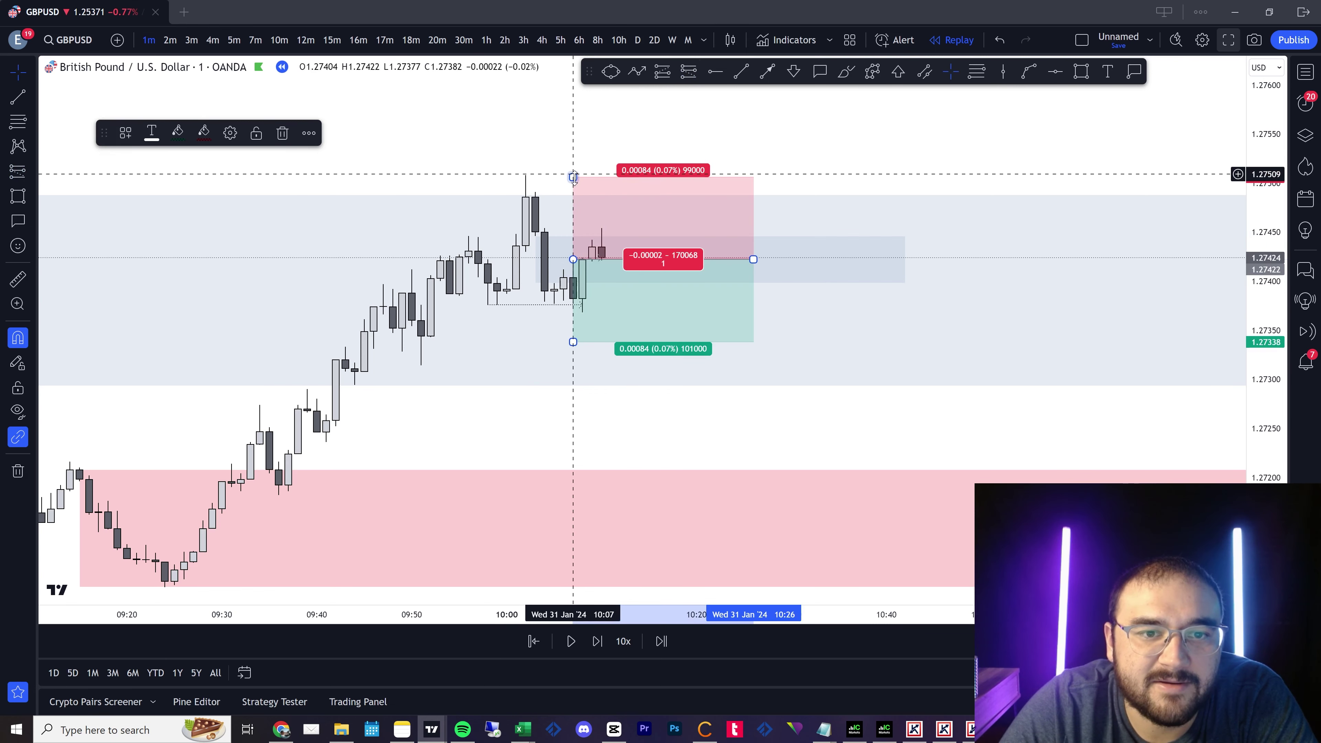
drag(574, 177, 753, 226)
drag(573, 227, 598, 196)
click(563, 431)
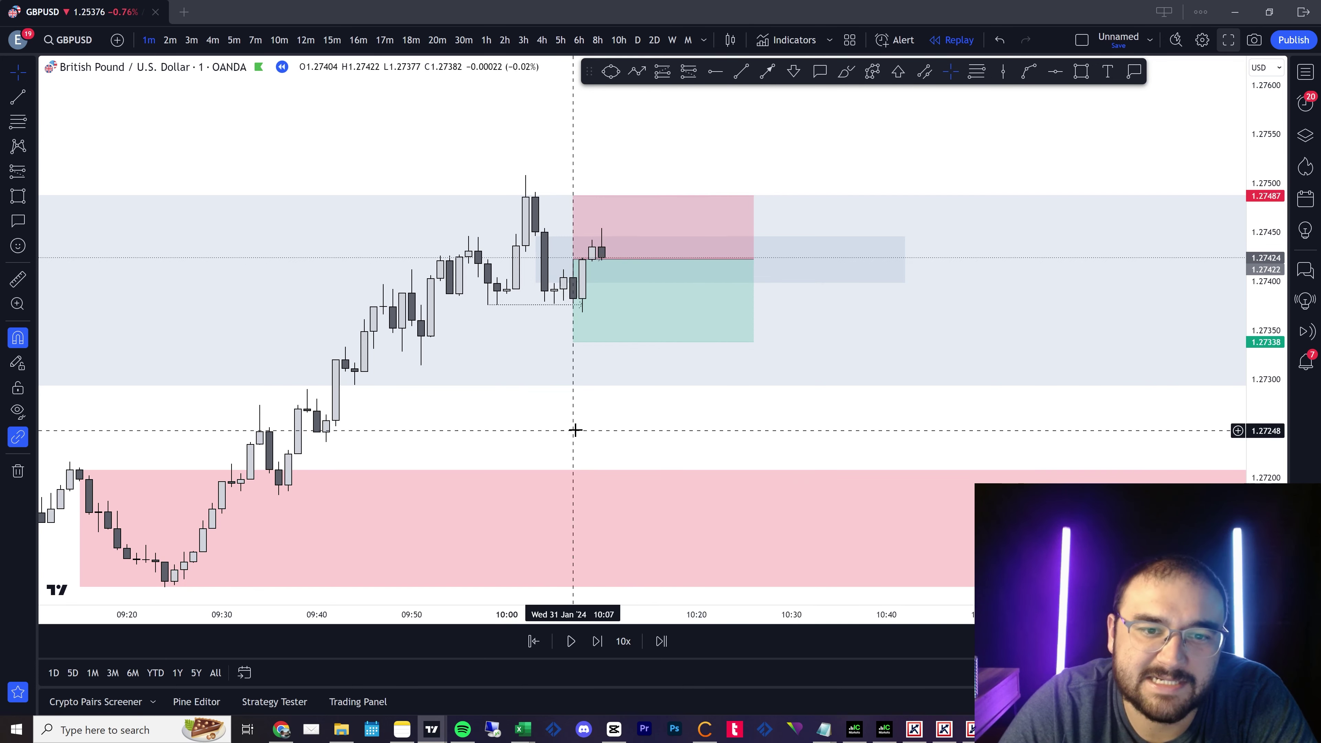
Lower the short position's target to the red zone's upper edge at 1.27208, refining it on the 5-minute chart.
drag(573, 342, 574, 477)
scroll(574, 461, down, 3)
drag(723, 424, 608, 324)
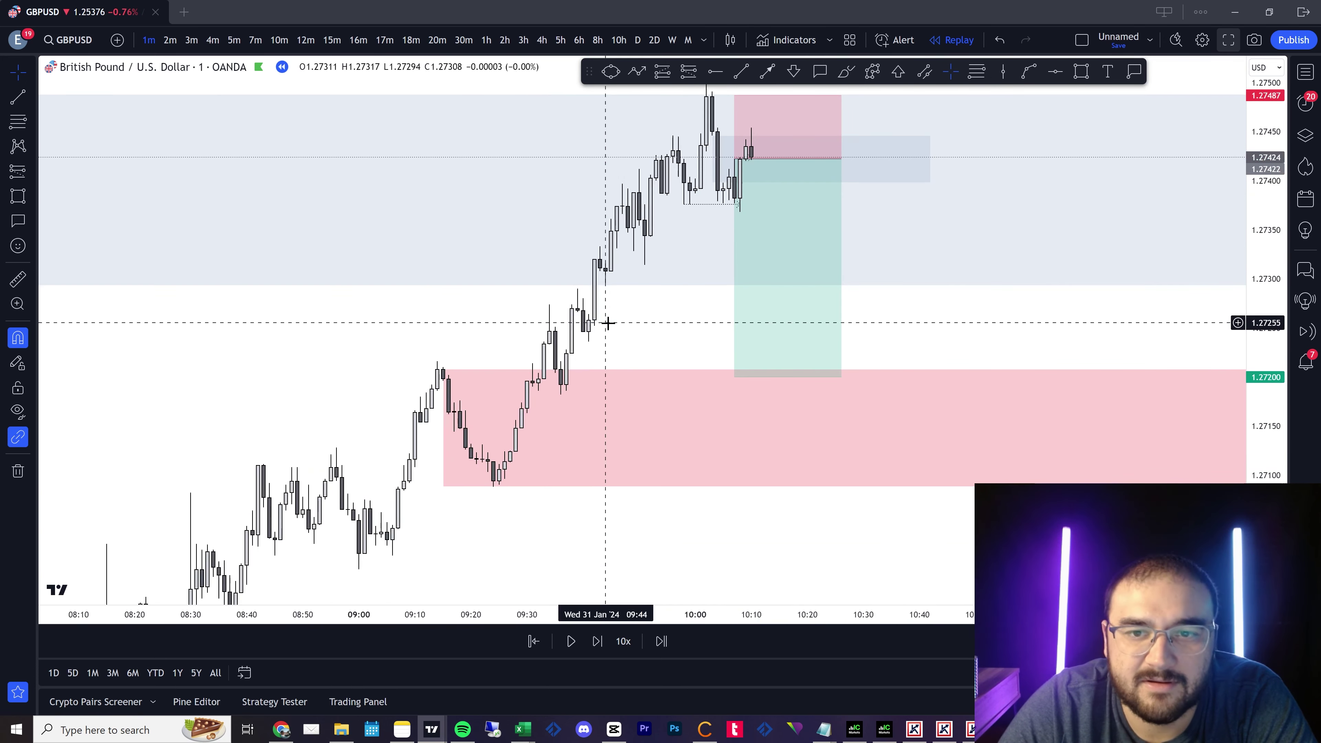
scroll(867, 331, up, 3)
drag(868, 330, 914, 410)
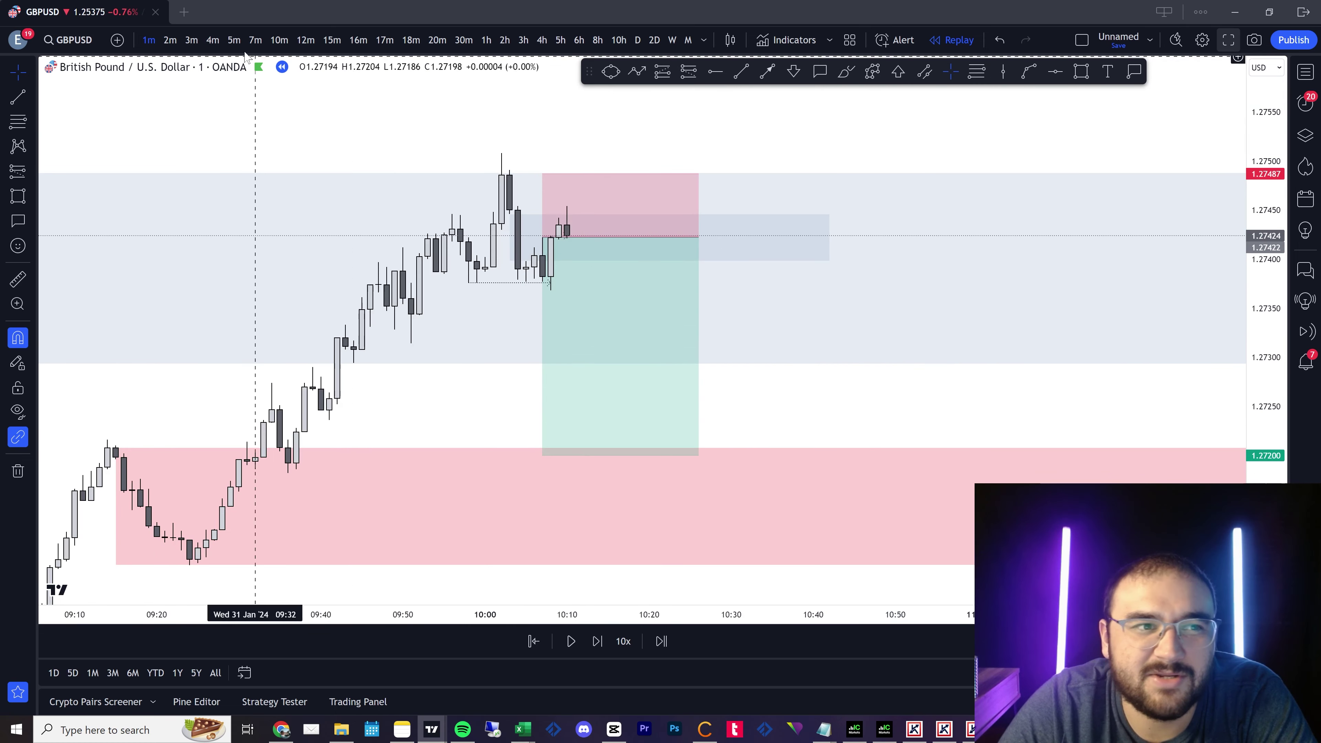
click(239, 40)
scroll(740, 375, up, 1)
drag(608, 404, 873, 395)
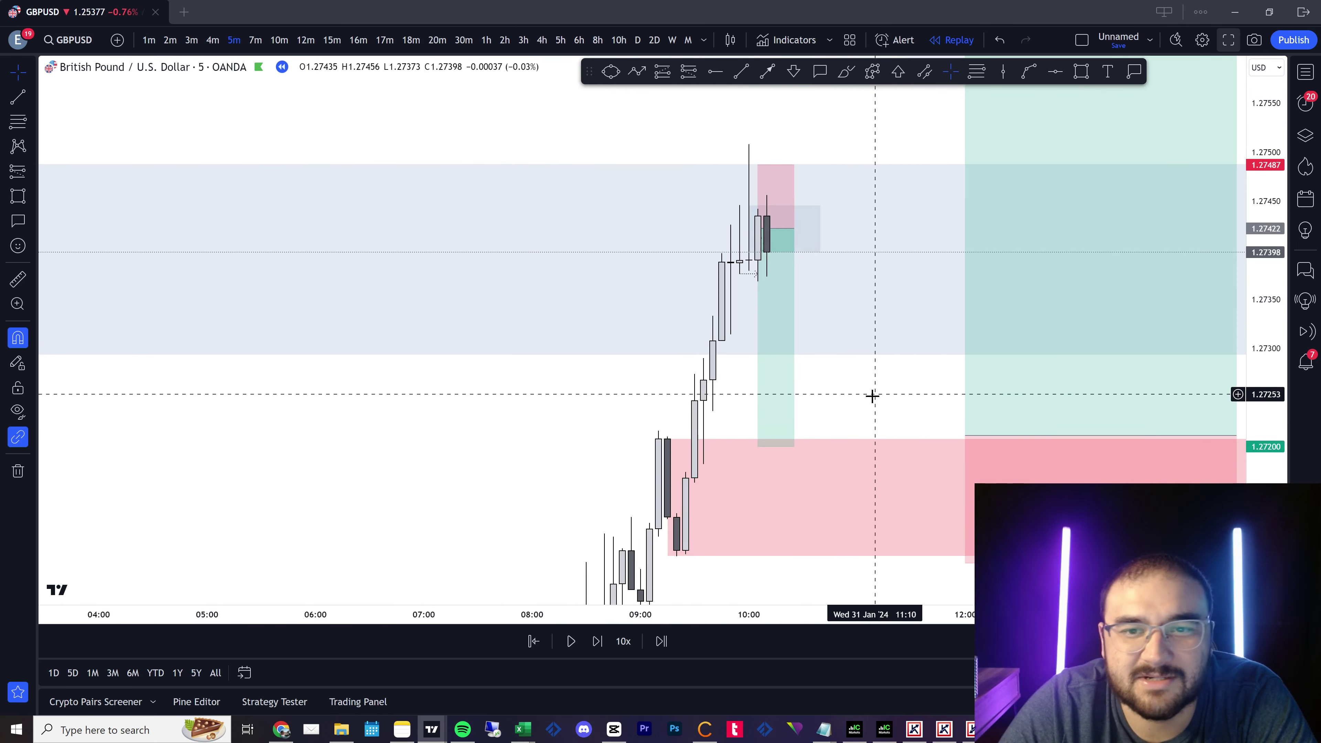
scroll(820, 417, up, 2)
drag(656, 446, 658, 434)
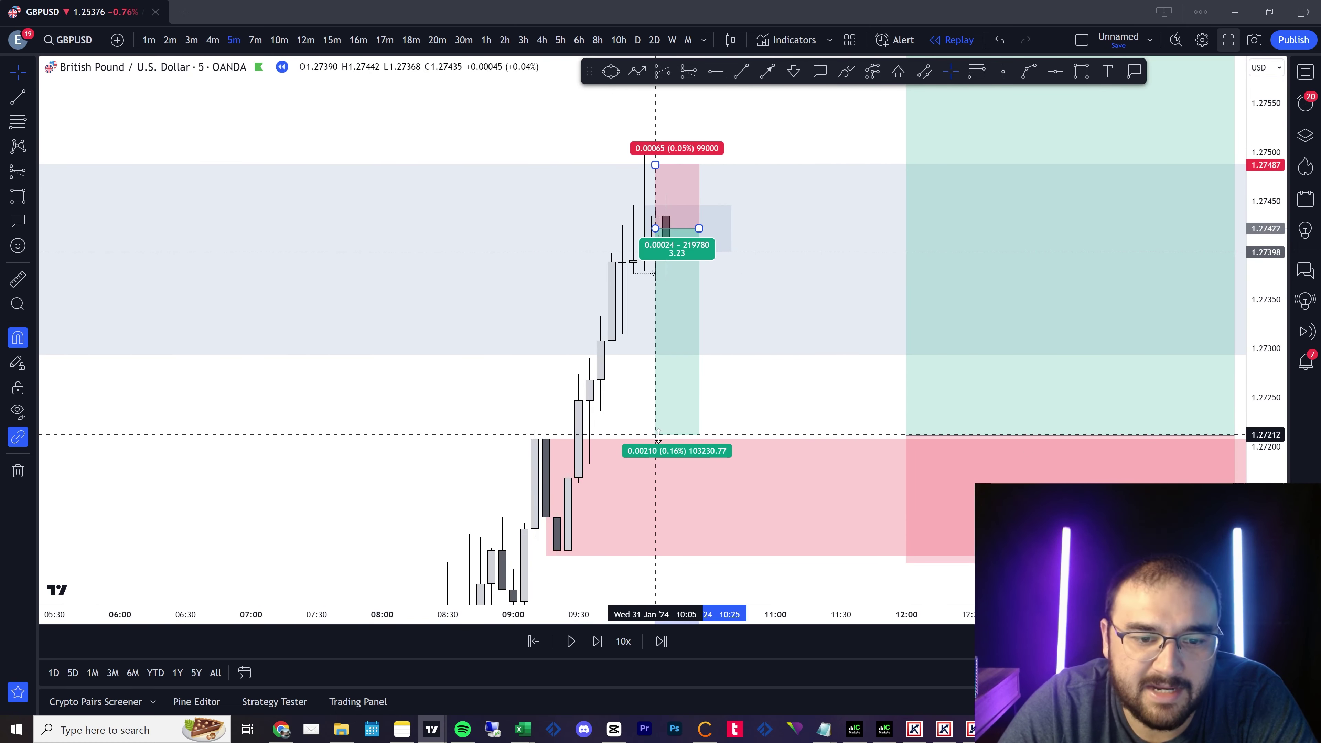
Select the short position and advance the 5-minute replay five candles to 10:35 to follow the trade toward its target.
drag(545, 470, 537, 419)
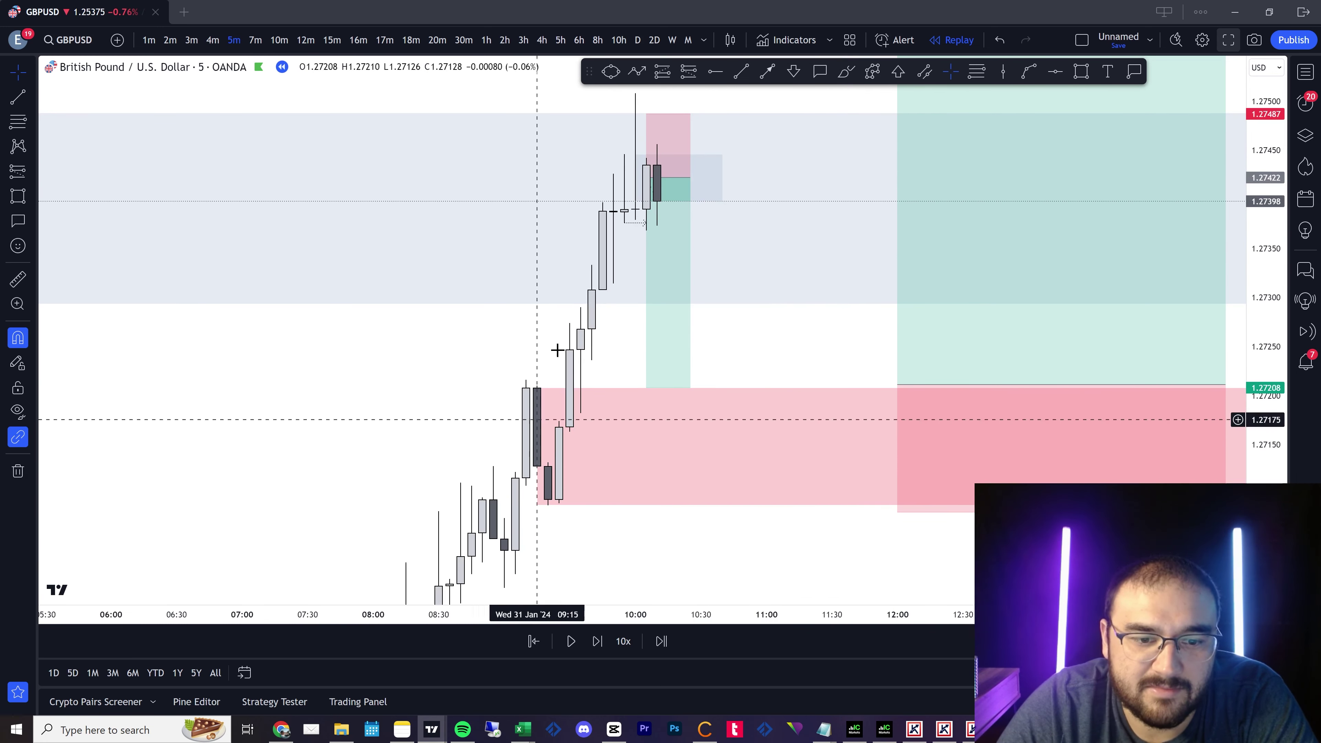
drag(1258, 236, 1258, 336)
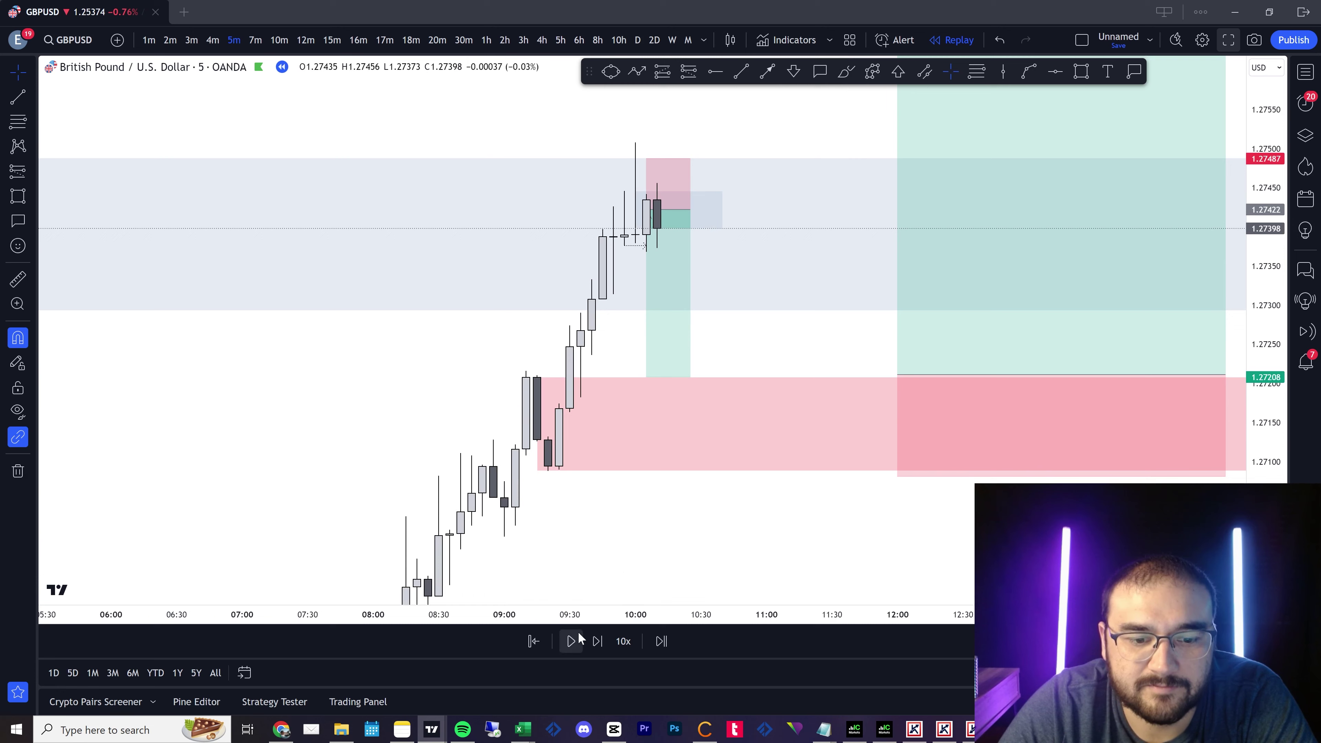
click(684, 307)
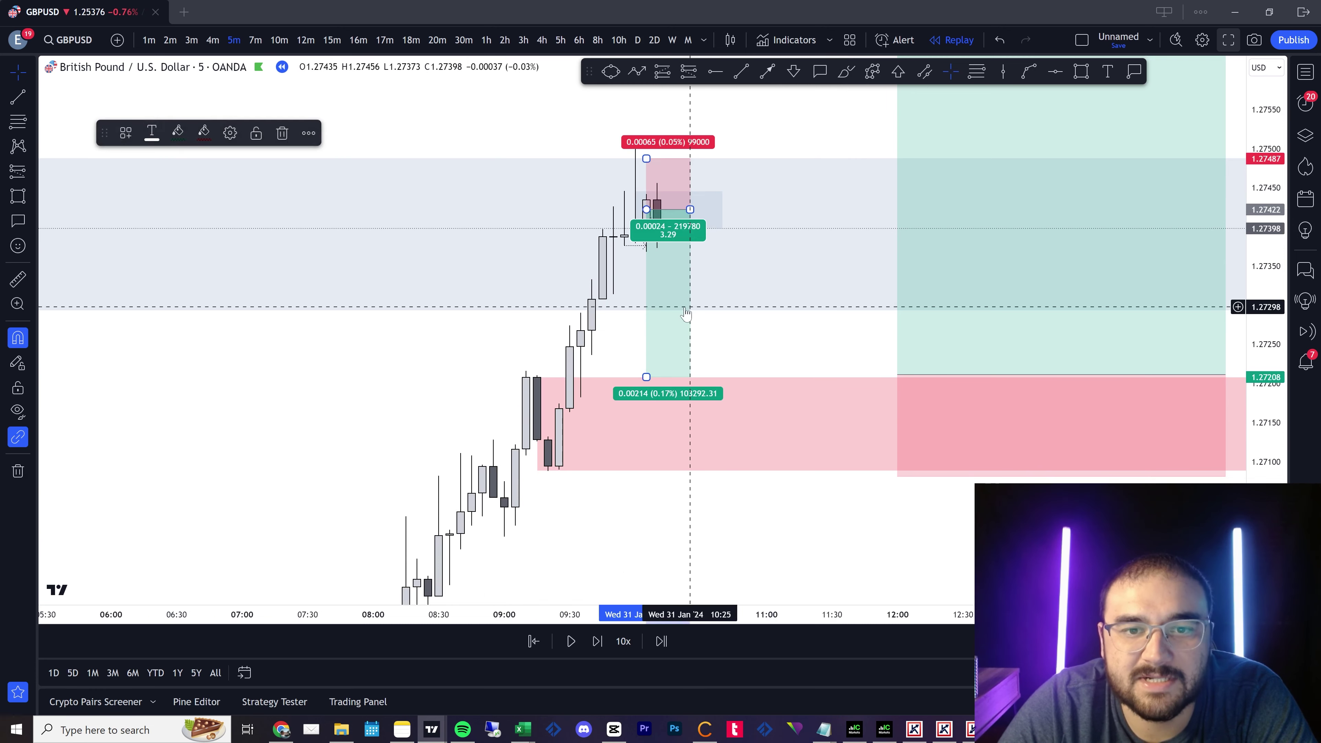
click(596, 648)
click(595, 648)
click(596, 648)
click(595, 648)
click(595, 648)
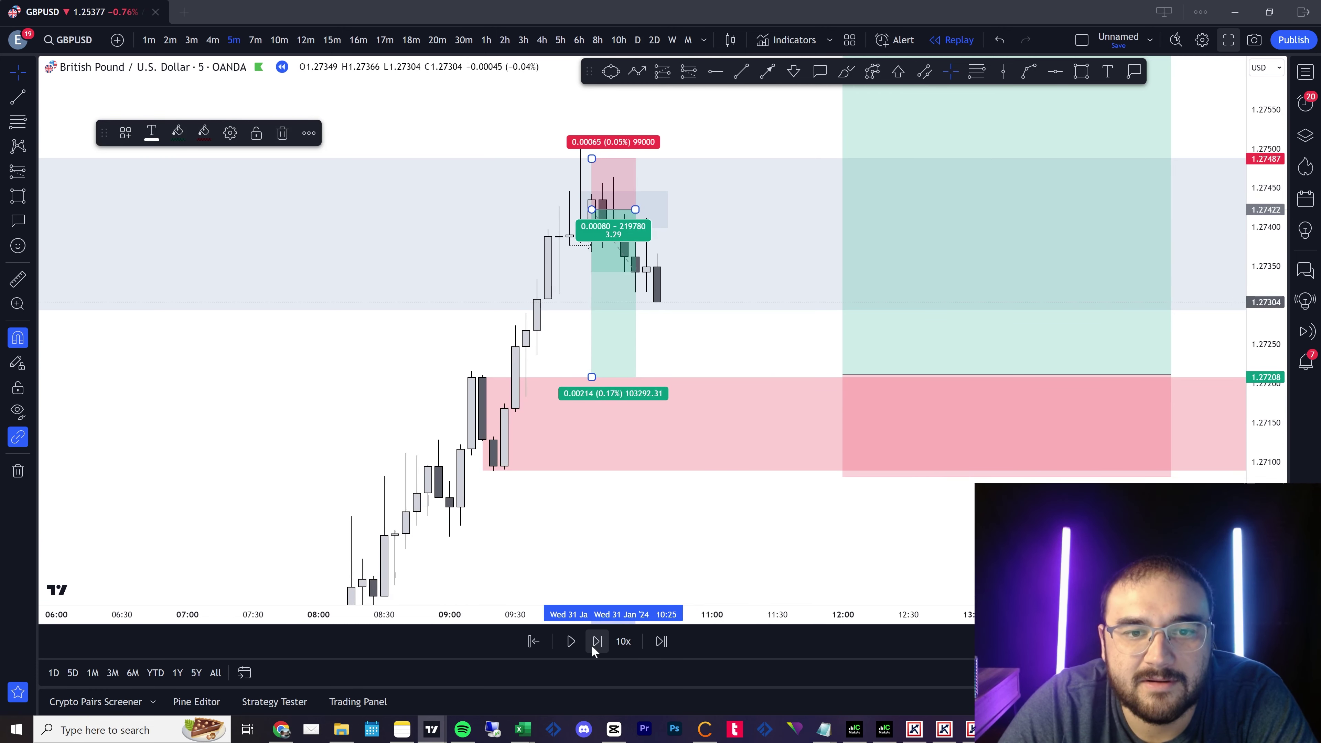
Extend the short position's right edge to about 12:05 and replay the 5-minute chart to 11:45, past its target.
click(593, 649)
click(594, 650)
drag(613, 209, 833, 210)
click(390, 329)
click(570, 641)
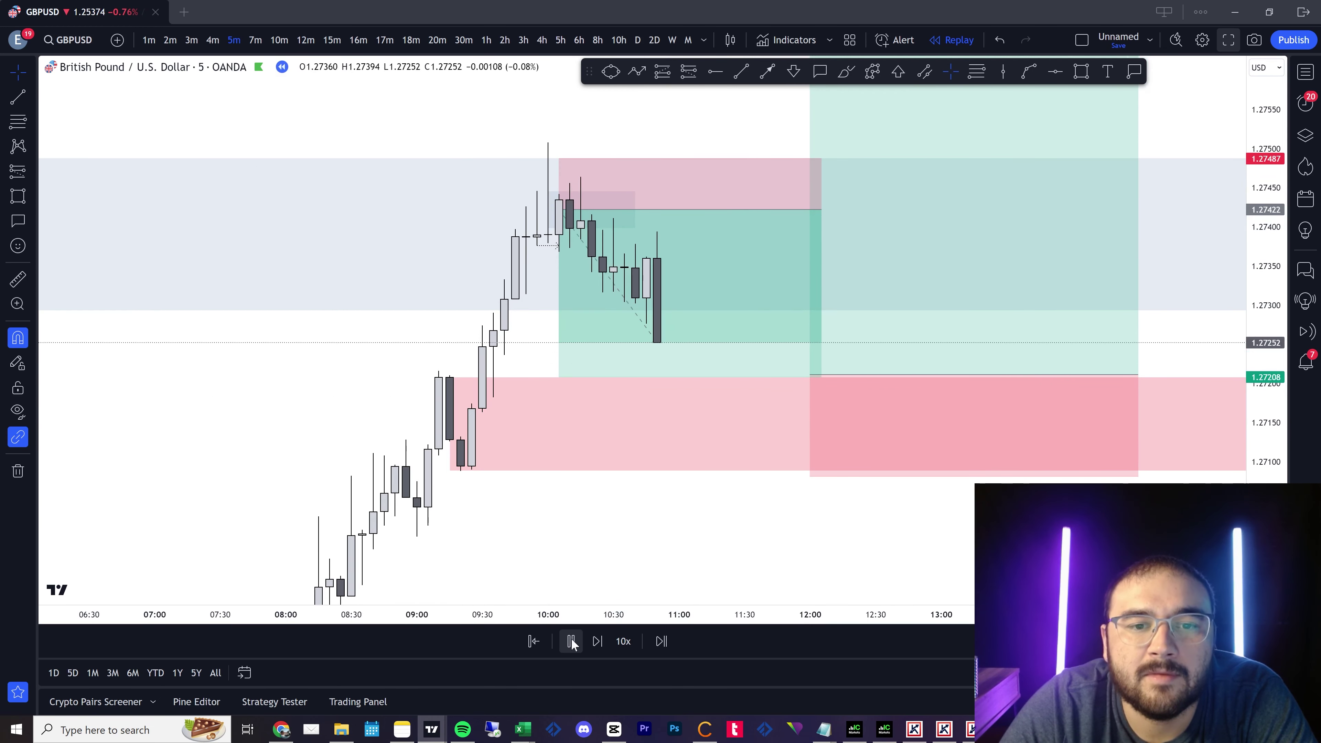
key(shift+Down)
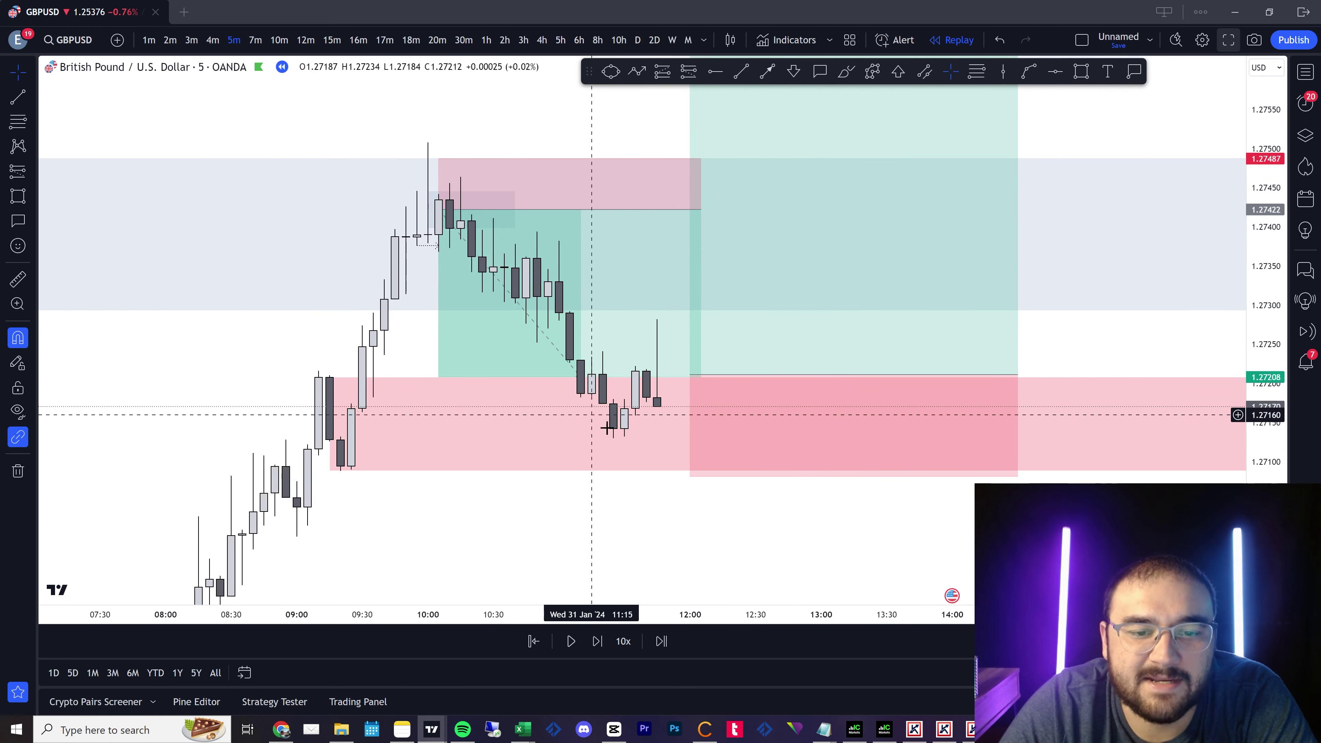
Shorten the short position on the 5-minute chart so its right edge ends at 11:05.
scroll(689, 488, down, 2)
drag(744, 537, 675, 497)
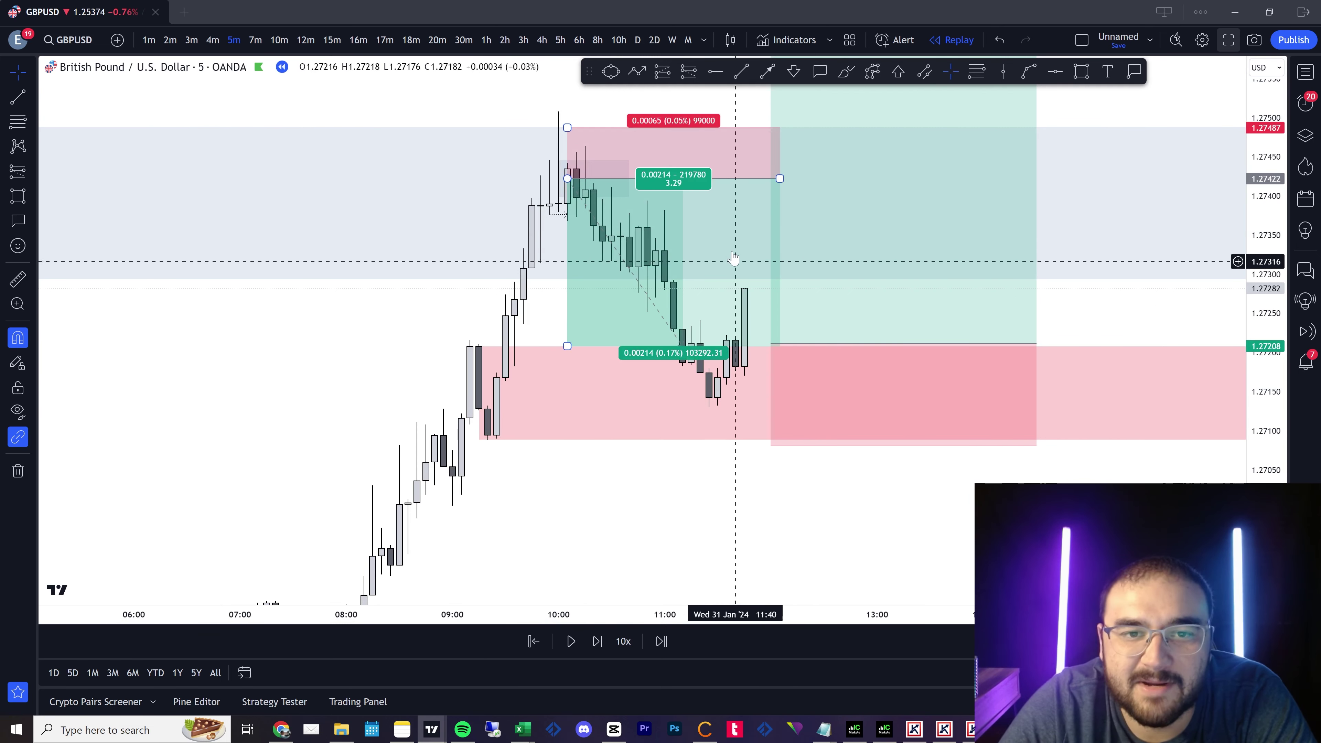
click(721, 312)
click(697, 409)
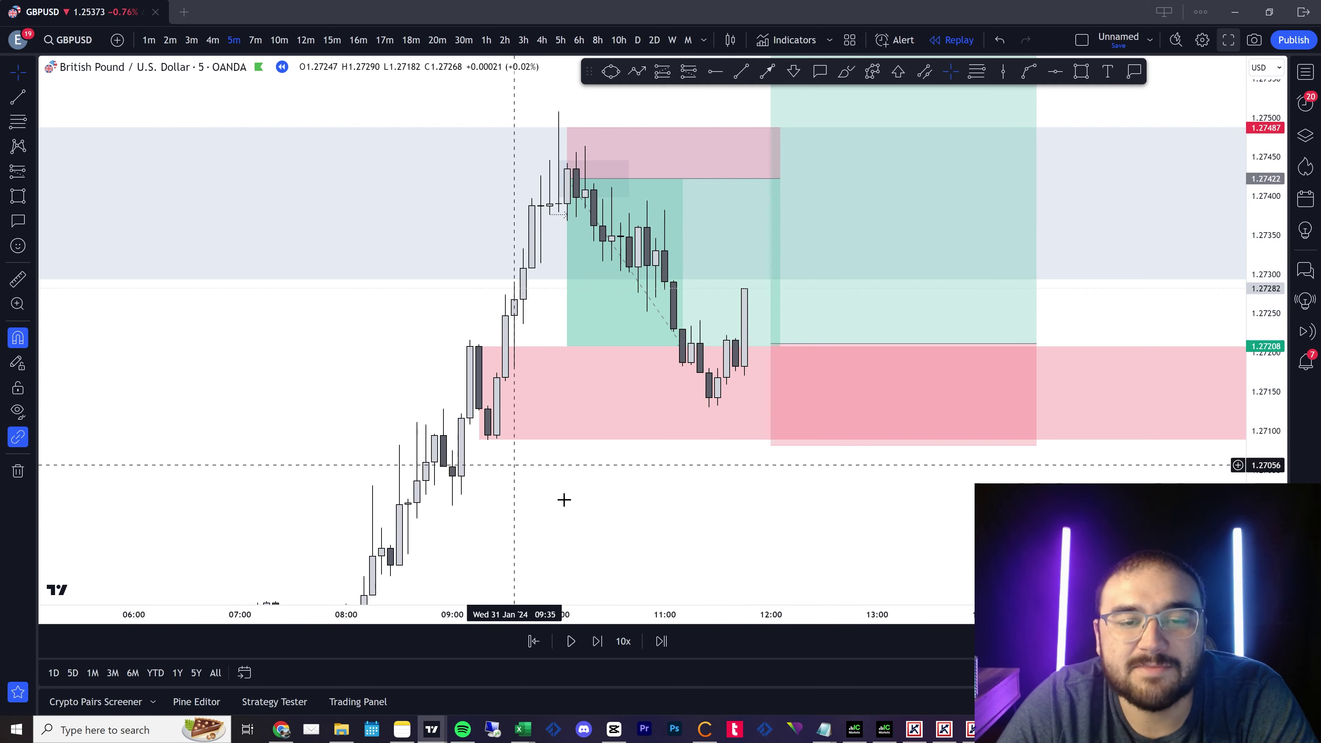
drag(779, 178, 674, 179)
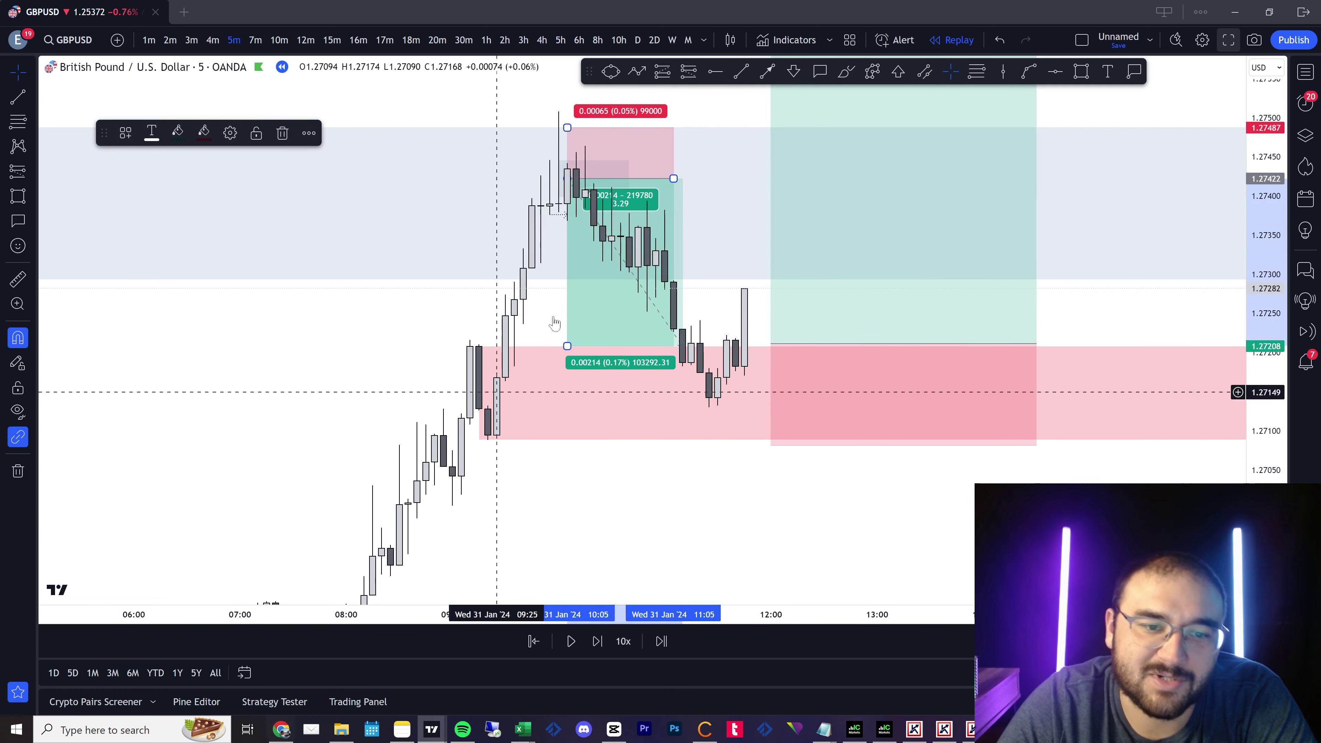
click(673, 514)
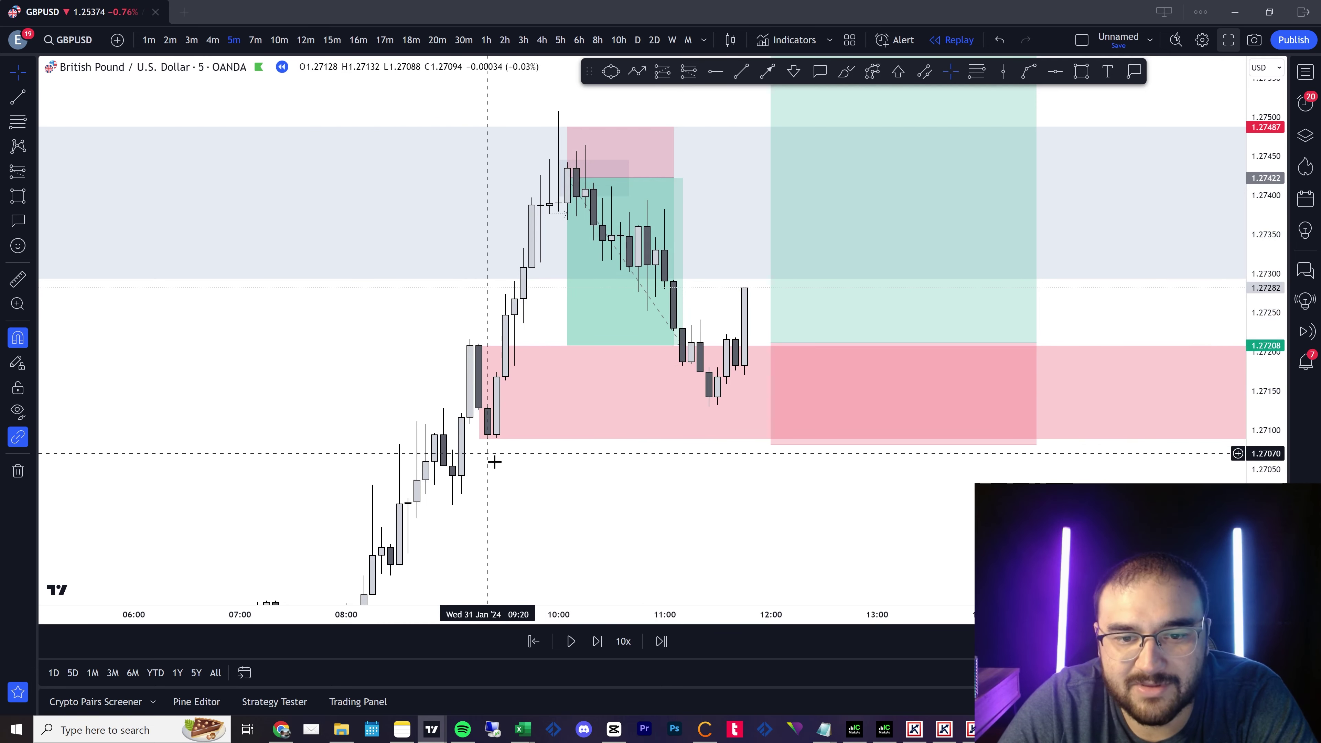
Select the long position at the red zone and replay the 5-minute chart to 14:35 to follow the trade.
scroll(641, 369, down, 3)
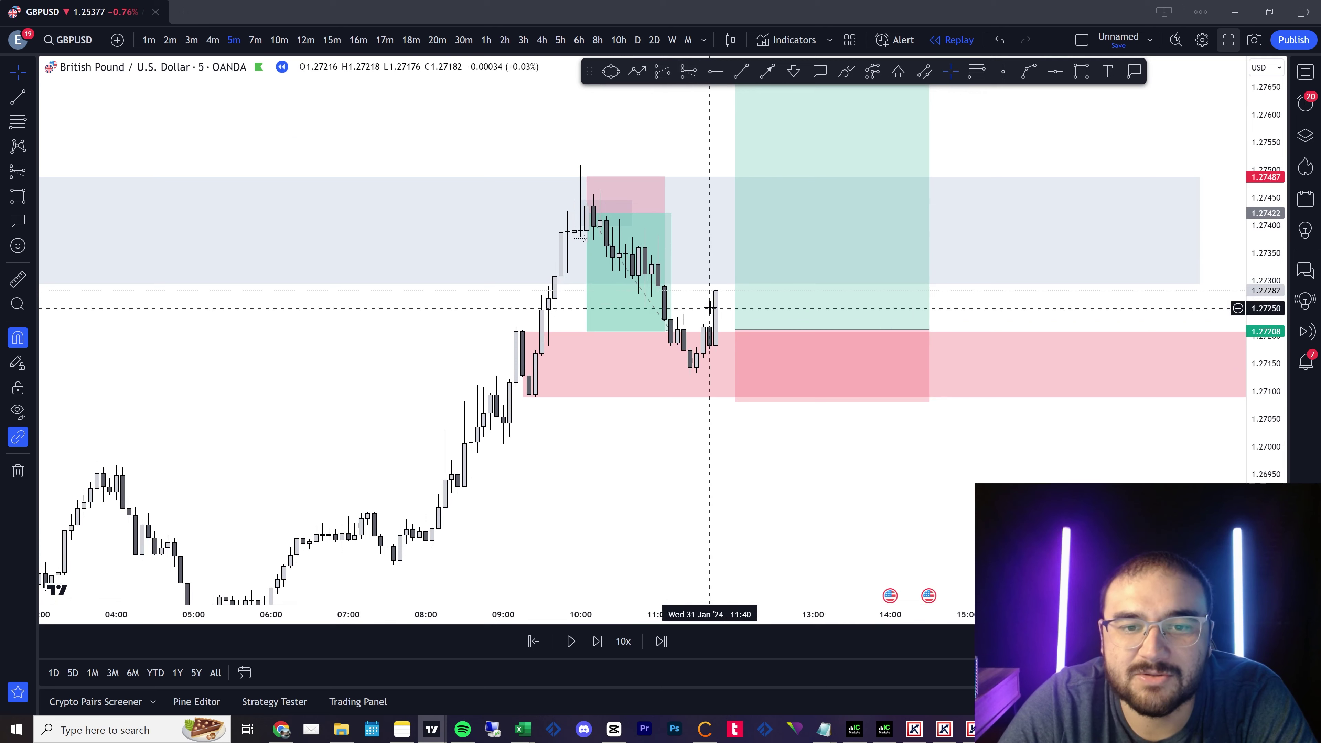
click(739, 336)
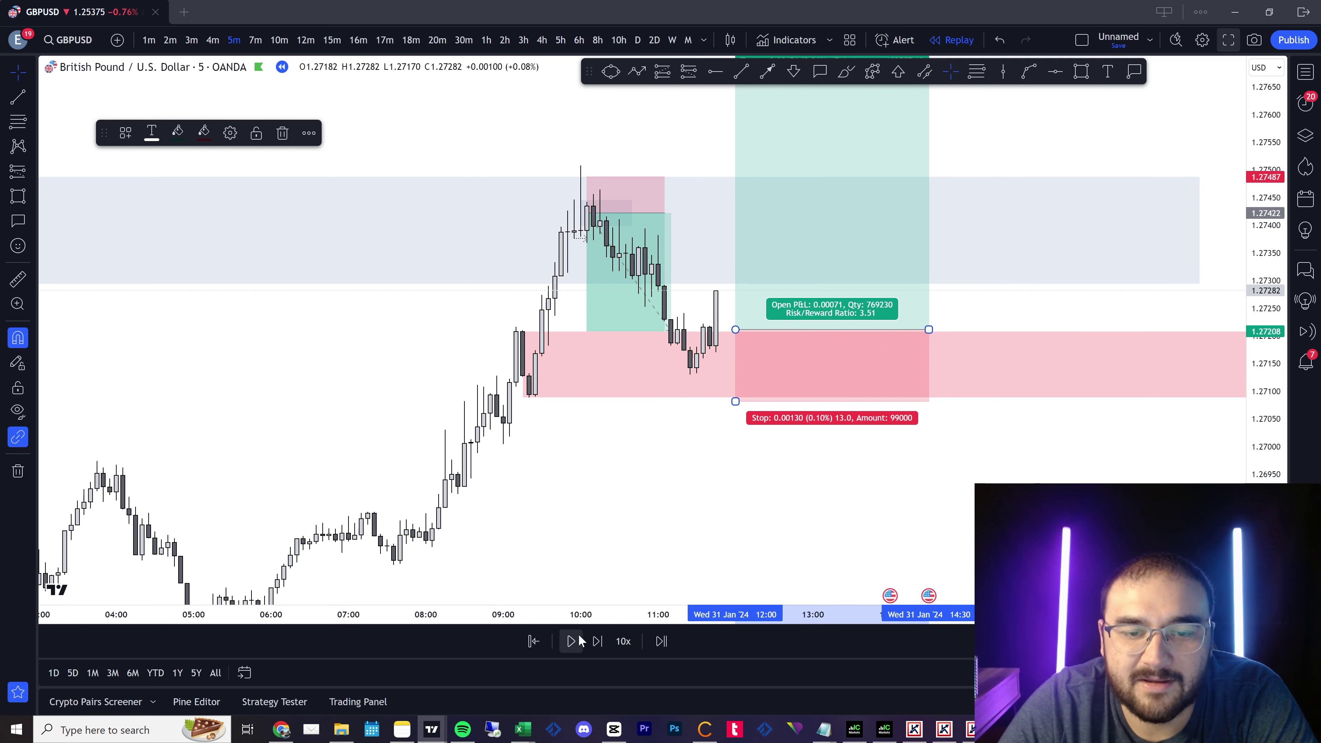
click(571, 642)
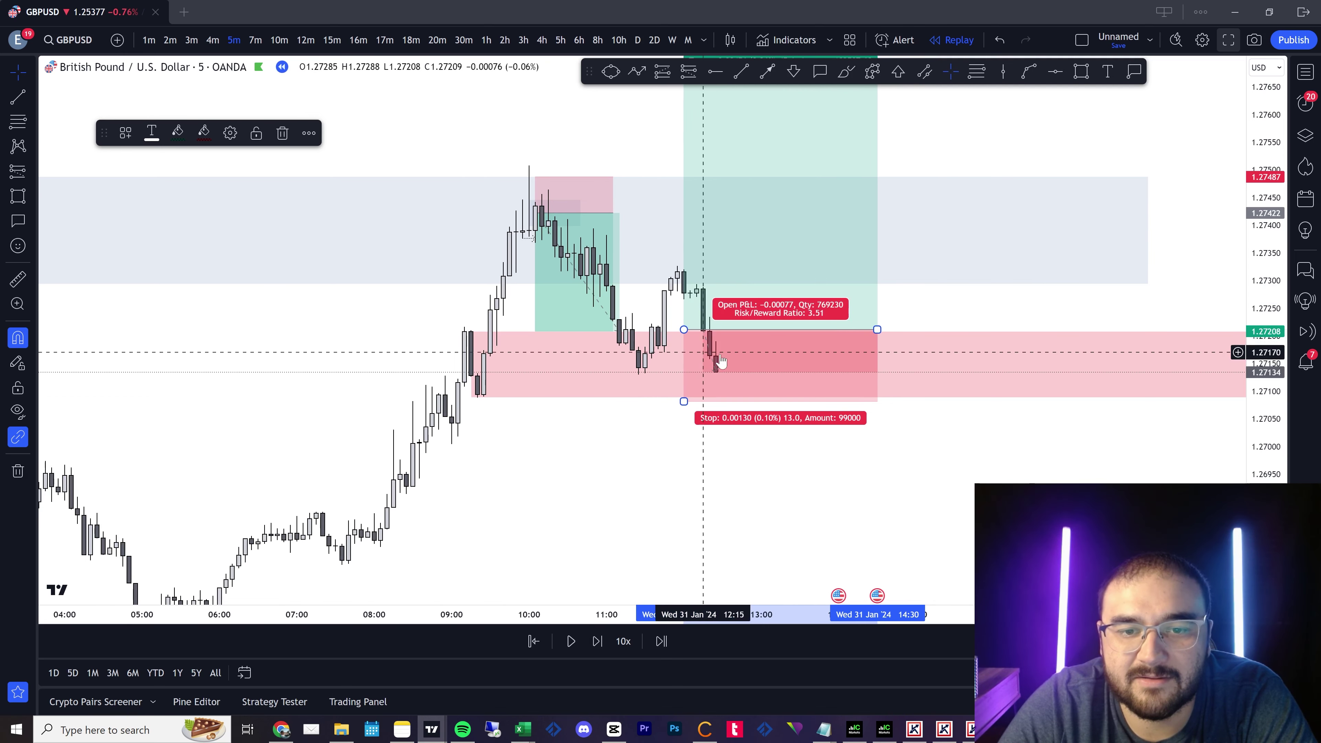
click(571, 641)
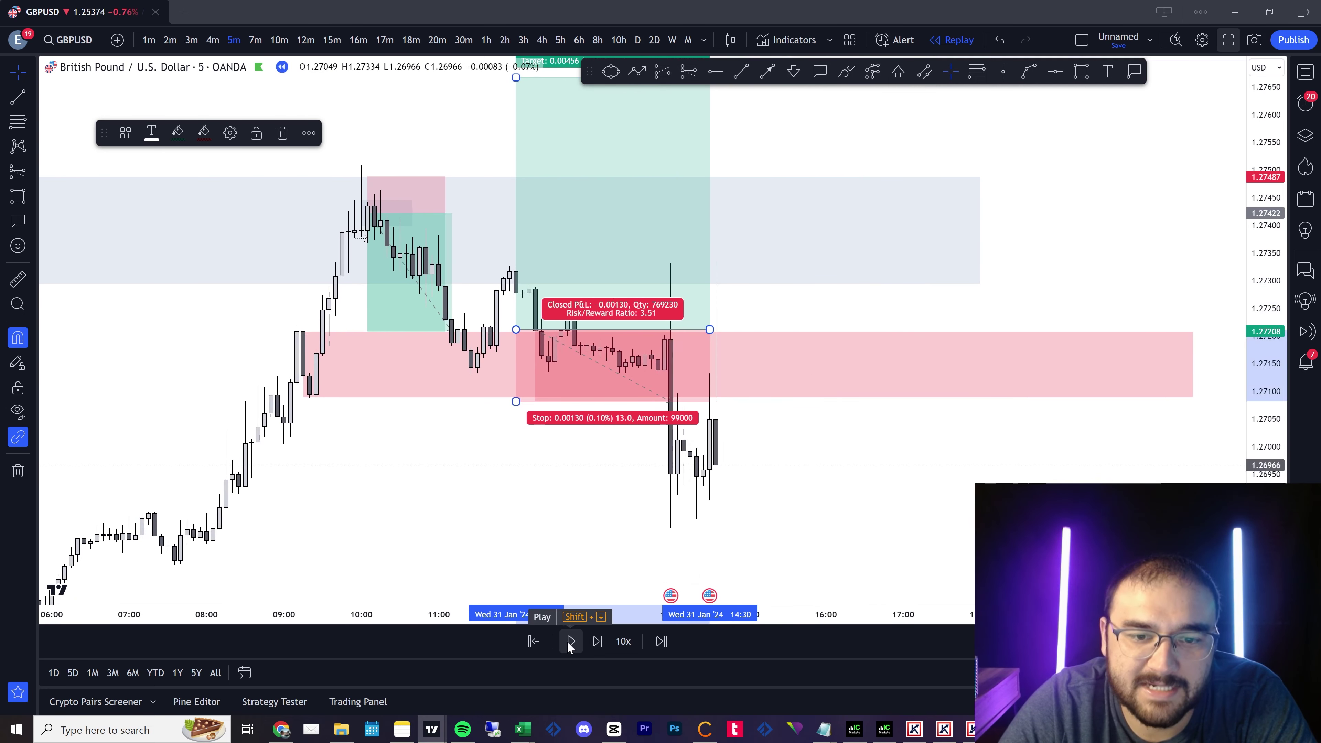
click(570, 641)
Examine the US news events at 14:00 and 14:30 and the surrounding price action on the 5-minute chart.
click(905, 446)
drag(906, 446, 948, 420)
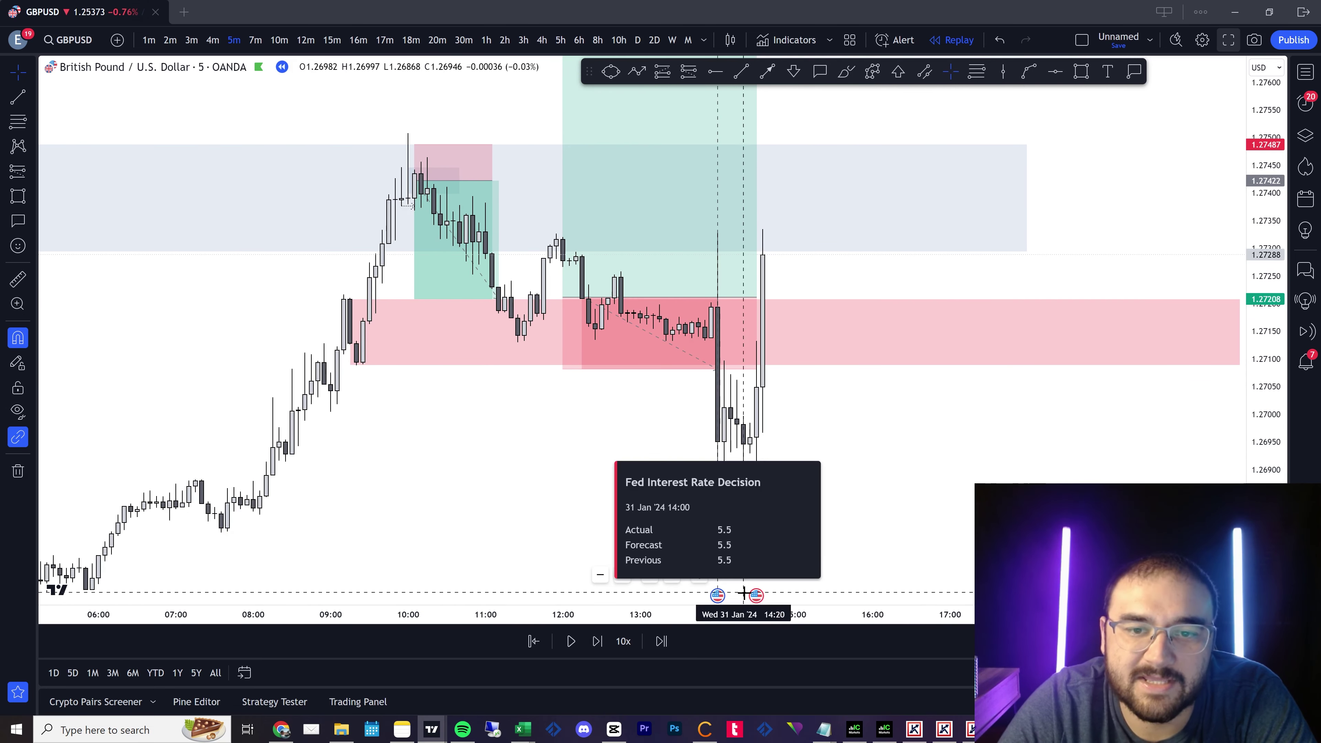
mouse_move(761, 596)
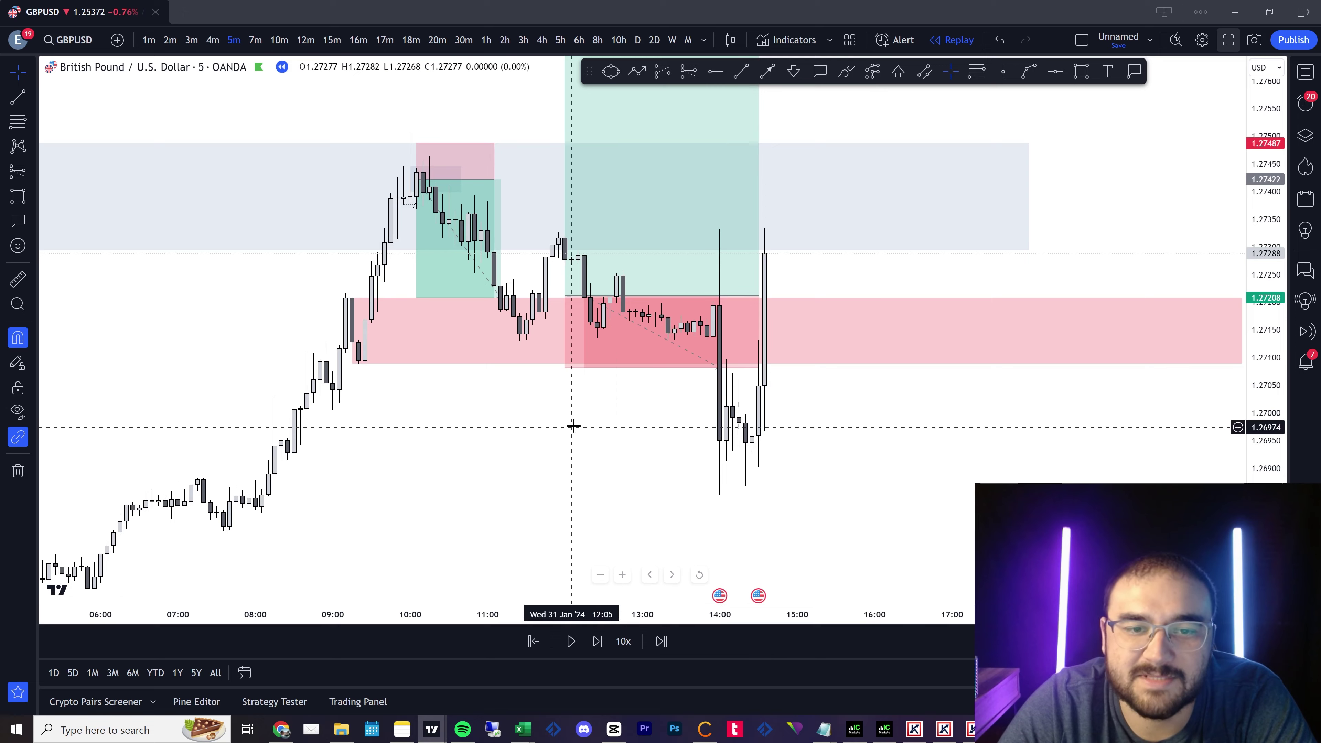
drag(572, 425, 808, 522)
scroll(1210, 368, down, 5)
scroll(1104, 474, down, 8)
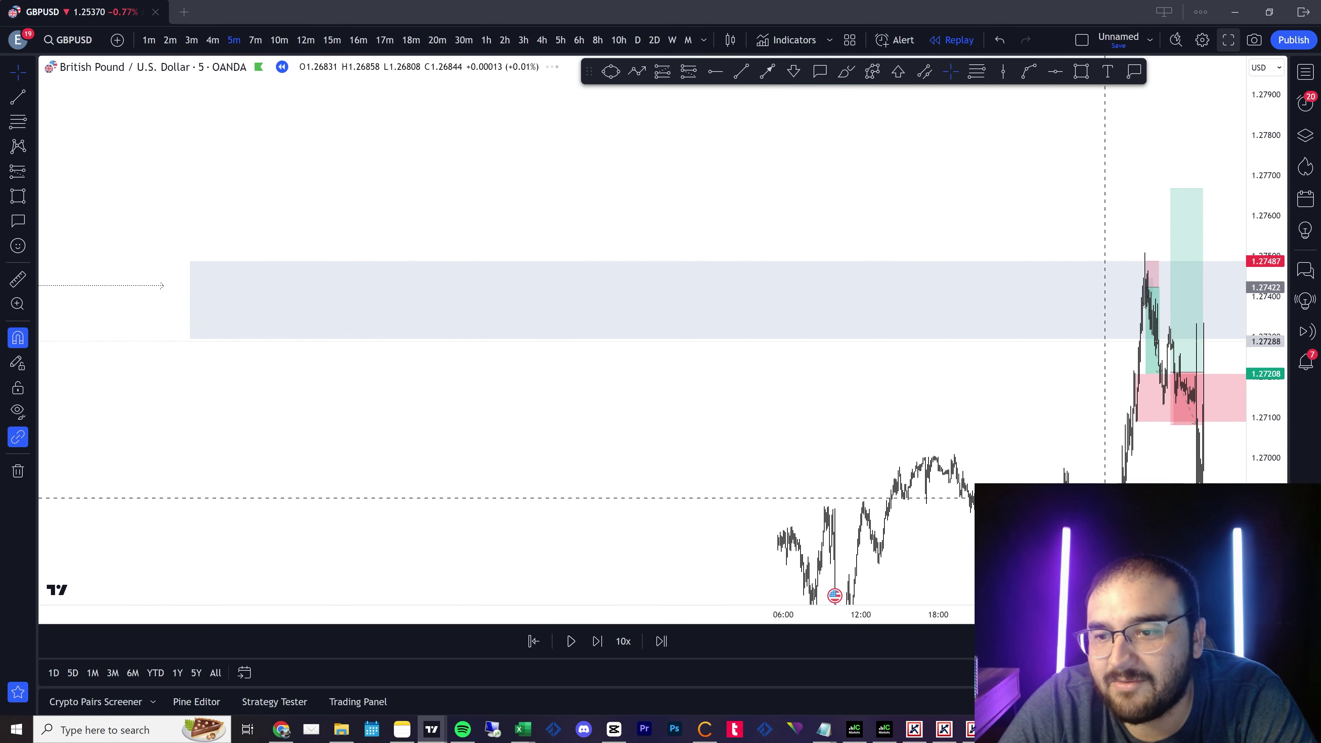
scroll(1106, 469, up, 15)
drag(967, 503, 829, 483)
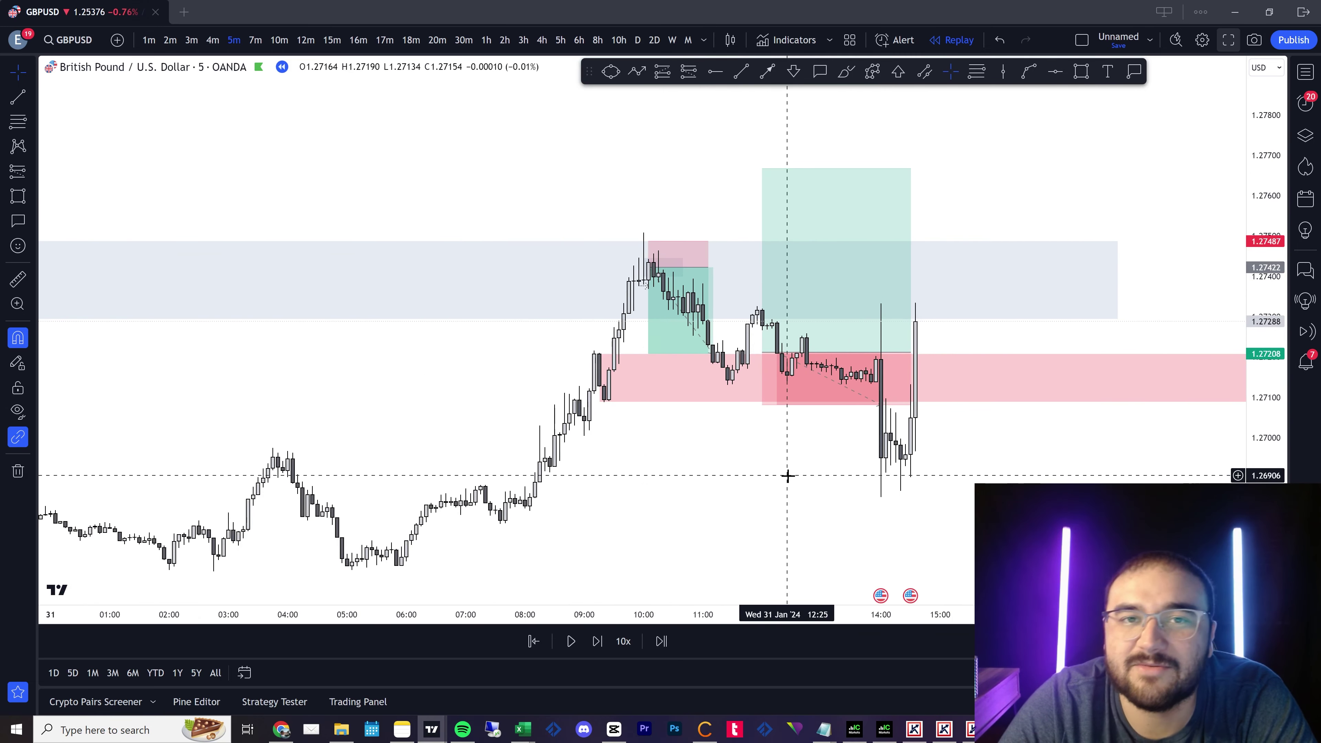
Examine the red zone's origin at the 09:15 candle and how price behaved around the short and long trades.
click(600, 379)
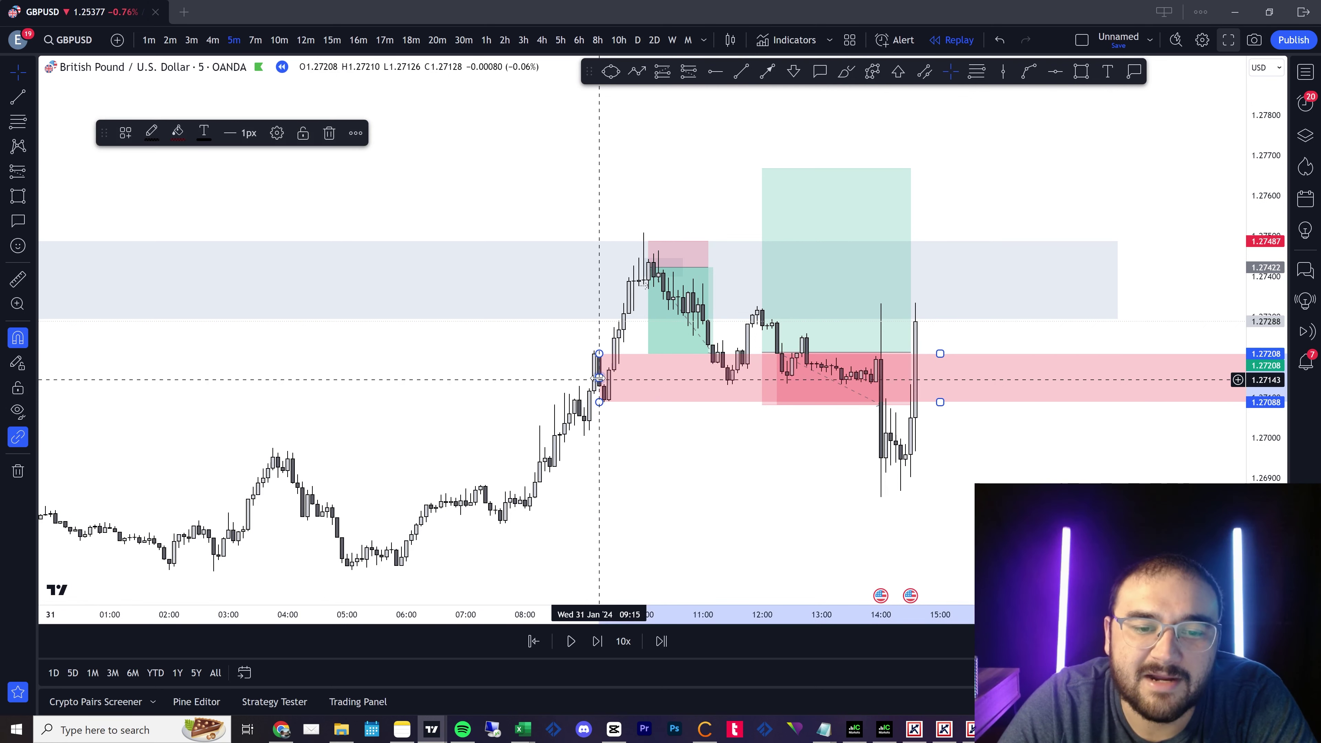
drag(597, 379, 590, 378)
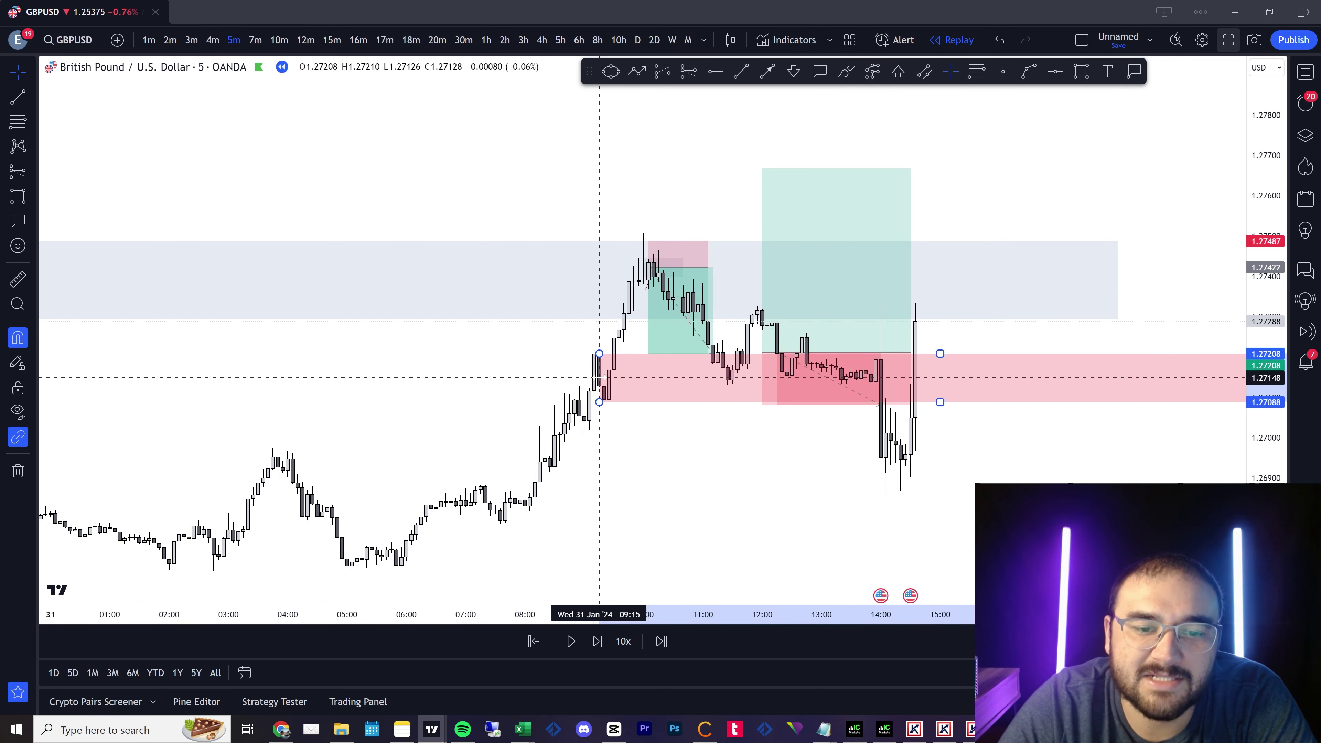
click(657, 489)
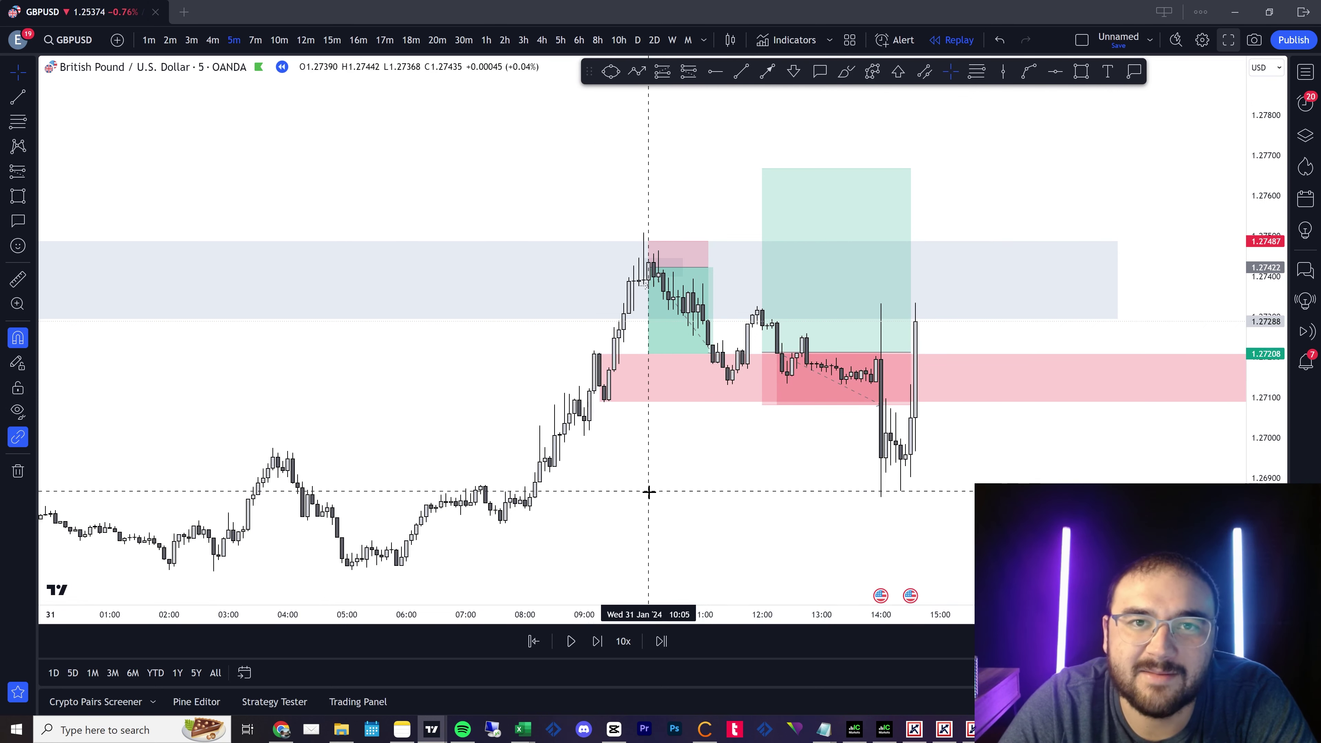
drag(1266, 552, 1265, 509)
scroll(809, 569, down, 3)
scroll(837, 550, up, 3)
scroll(837, 551, up, 3)
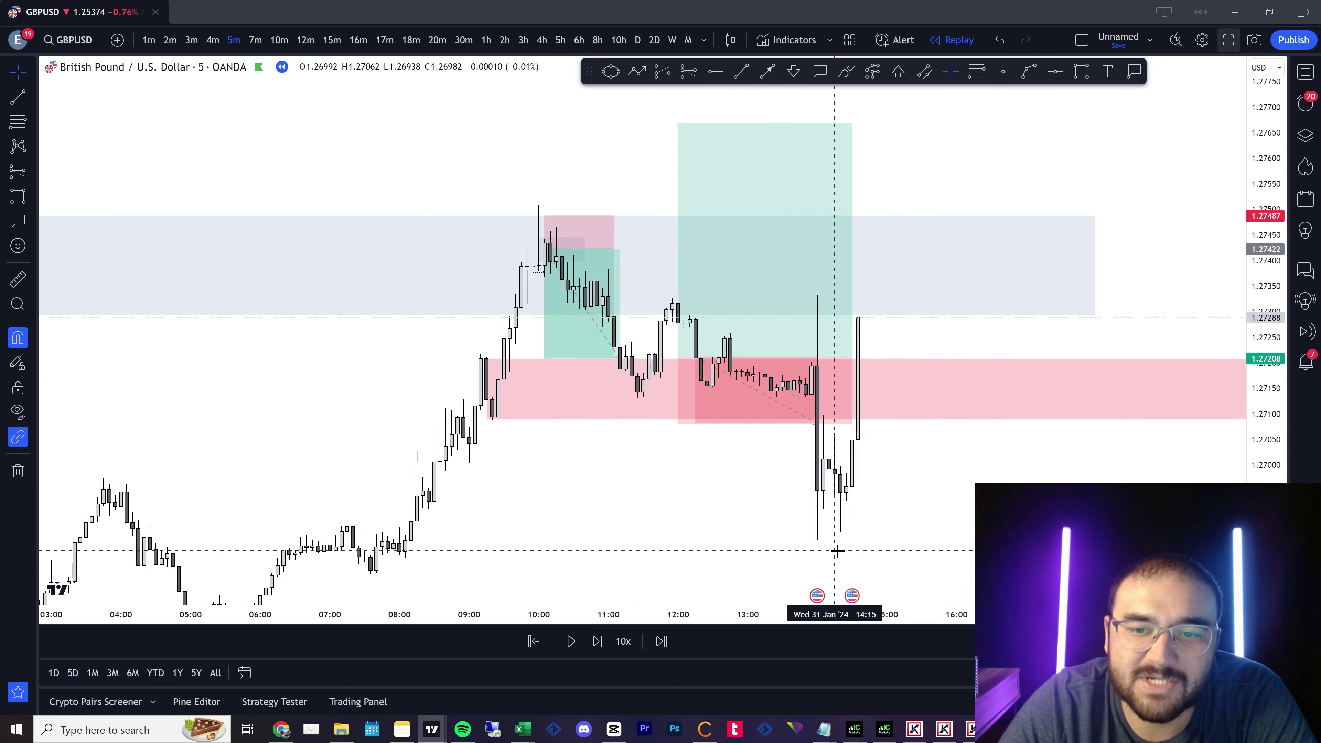
drag(516, 407, 752, 435)
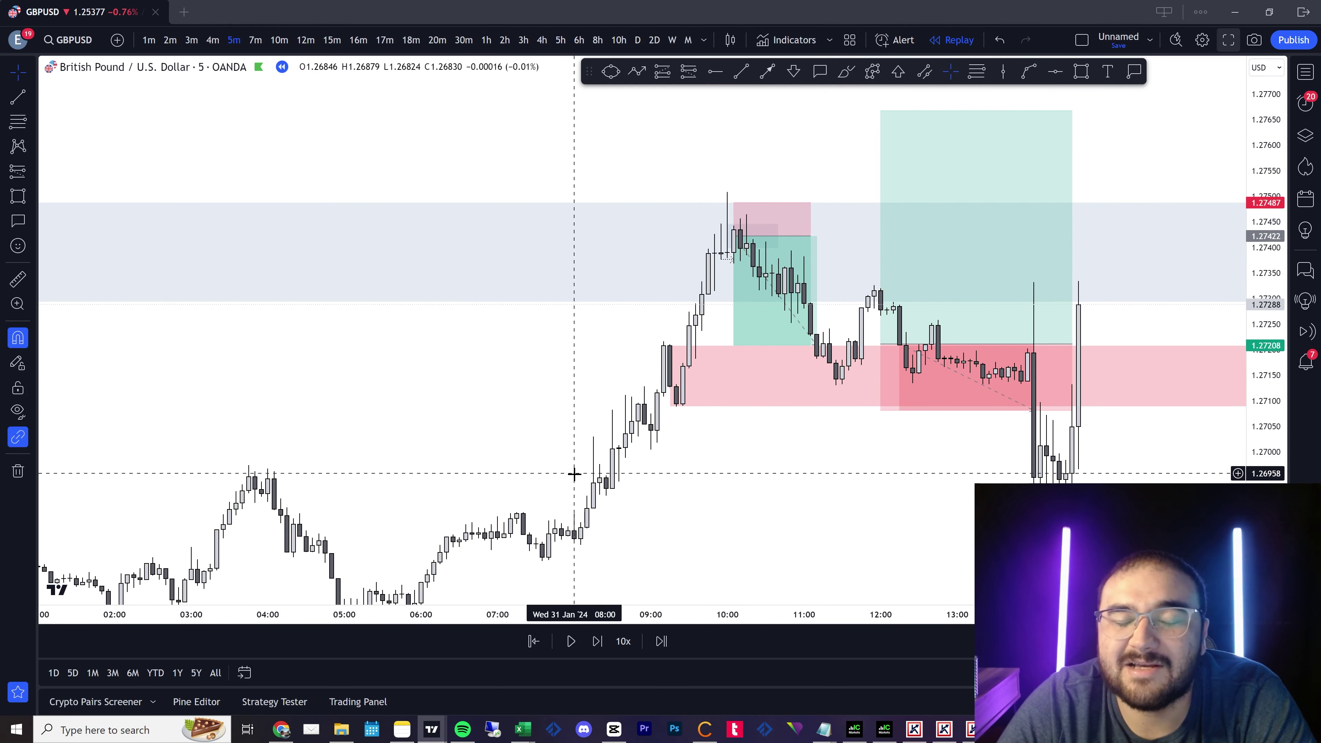
drag(846, 496, 725, 478)
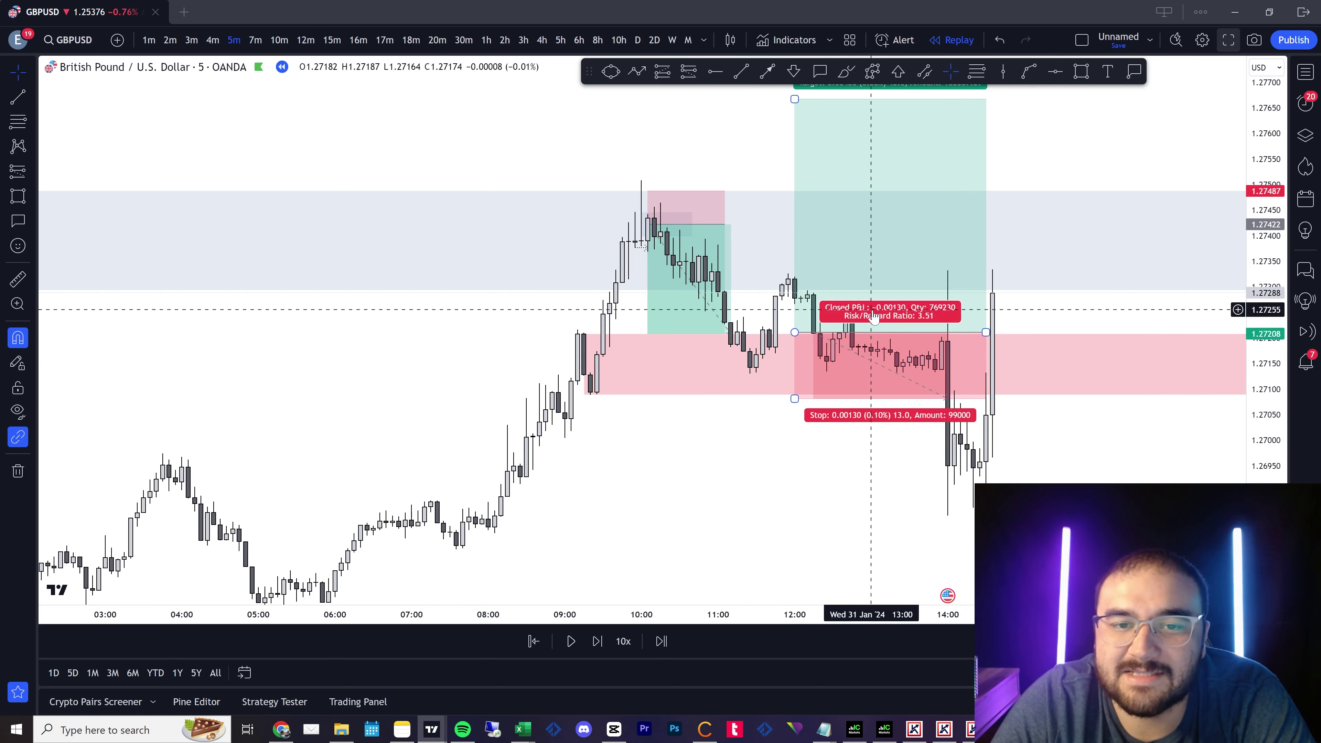
scroll(1076, 455, down, 2)
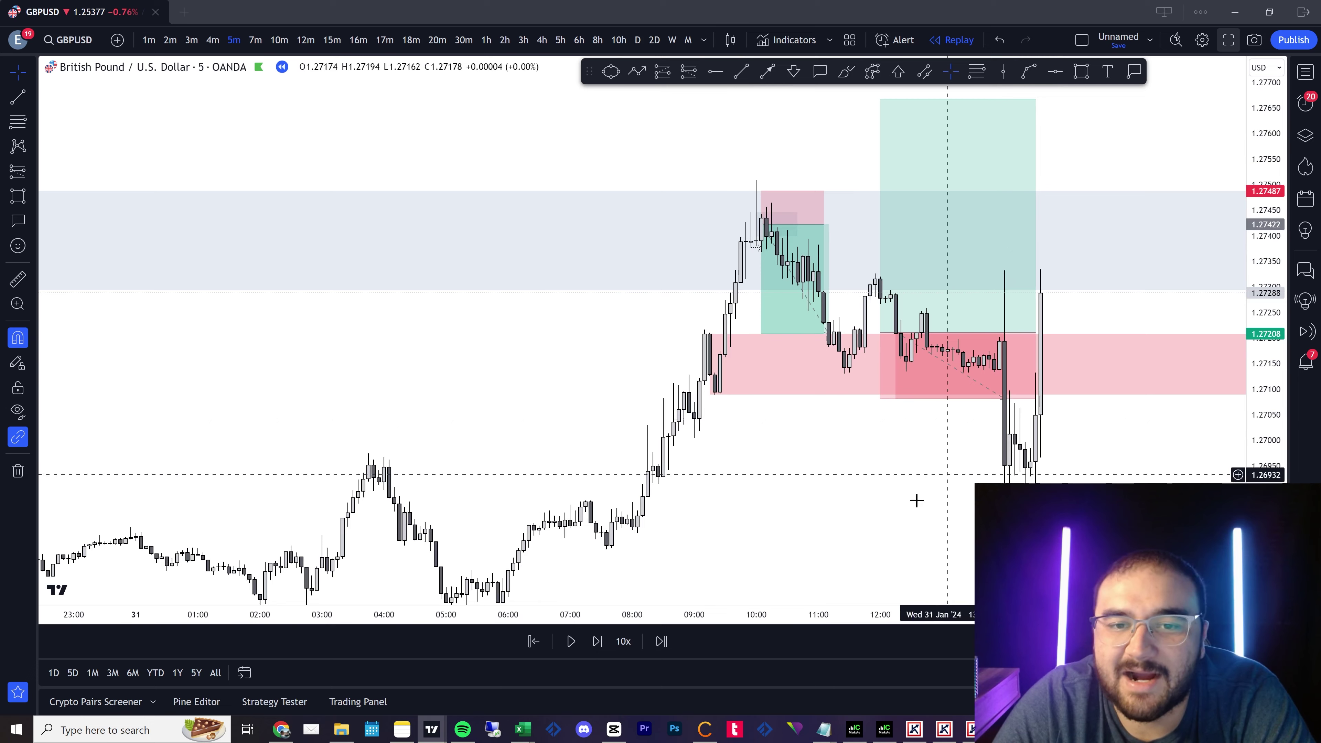
scroll(827, 519, up, 2)
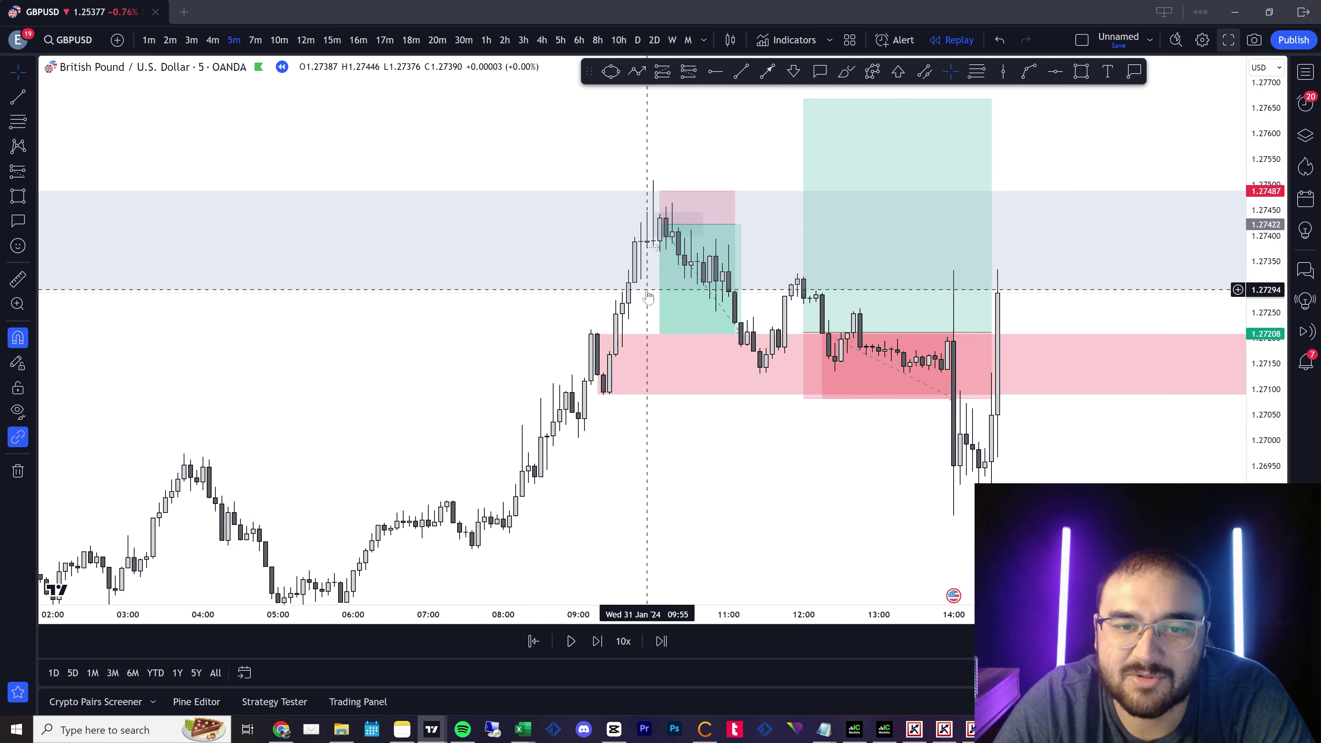
Delete the short position that starts at the 10:05 candle inside the blue order block zone.
click(702, 276)
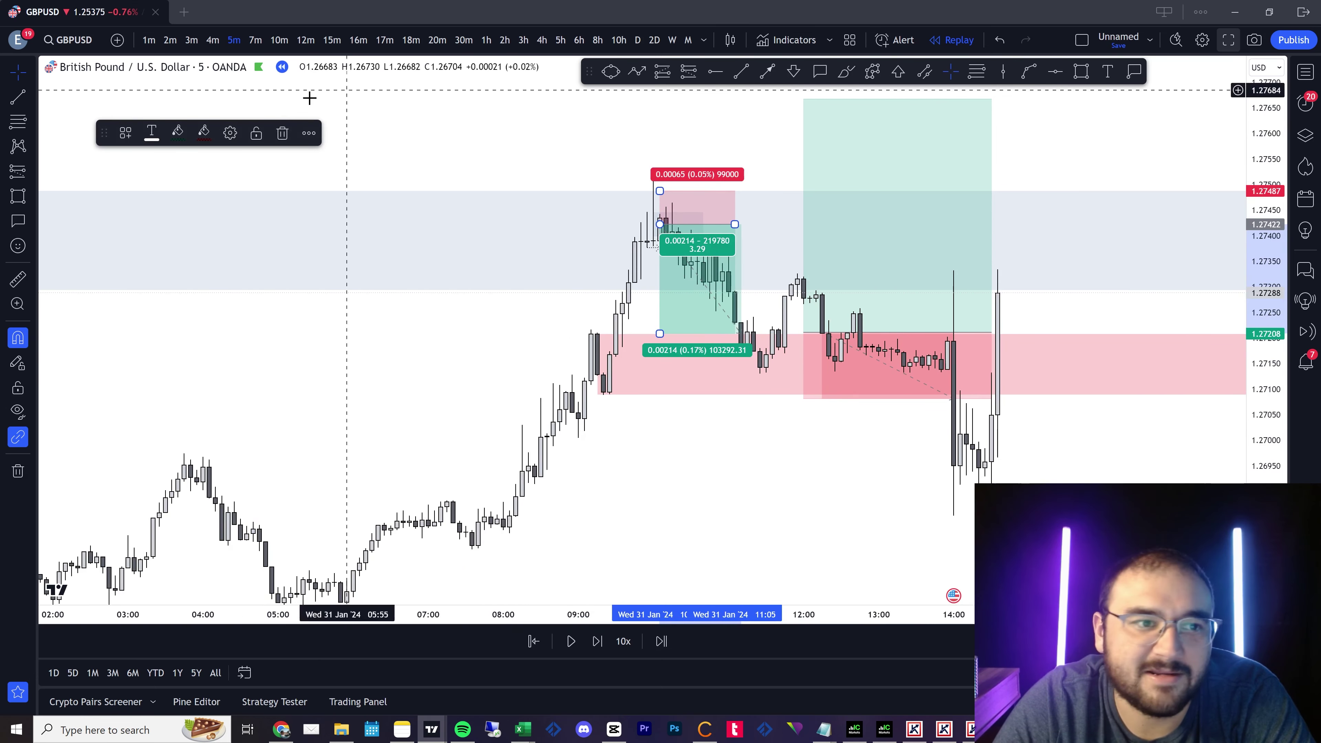
click(281, 133)
scroll(716, 428, down, 1)
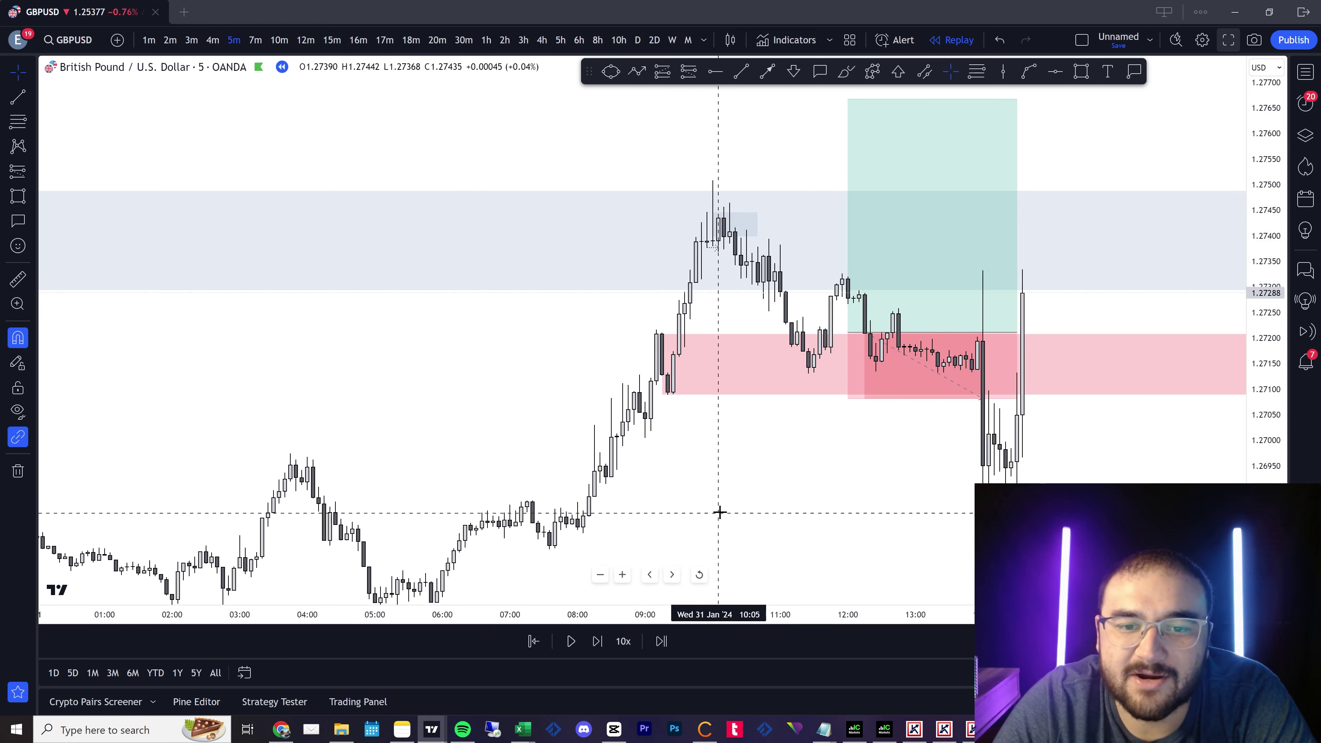
scroll(720, 513, down, 1)
scroll(921, 443, down, 5)
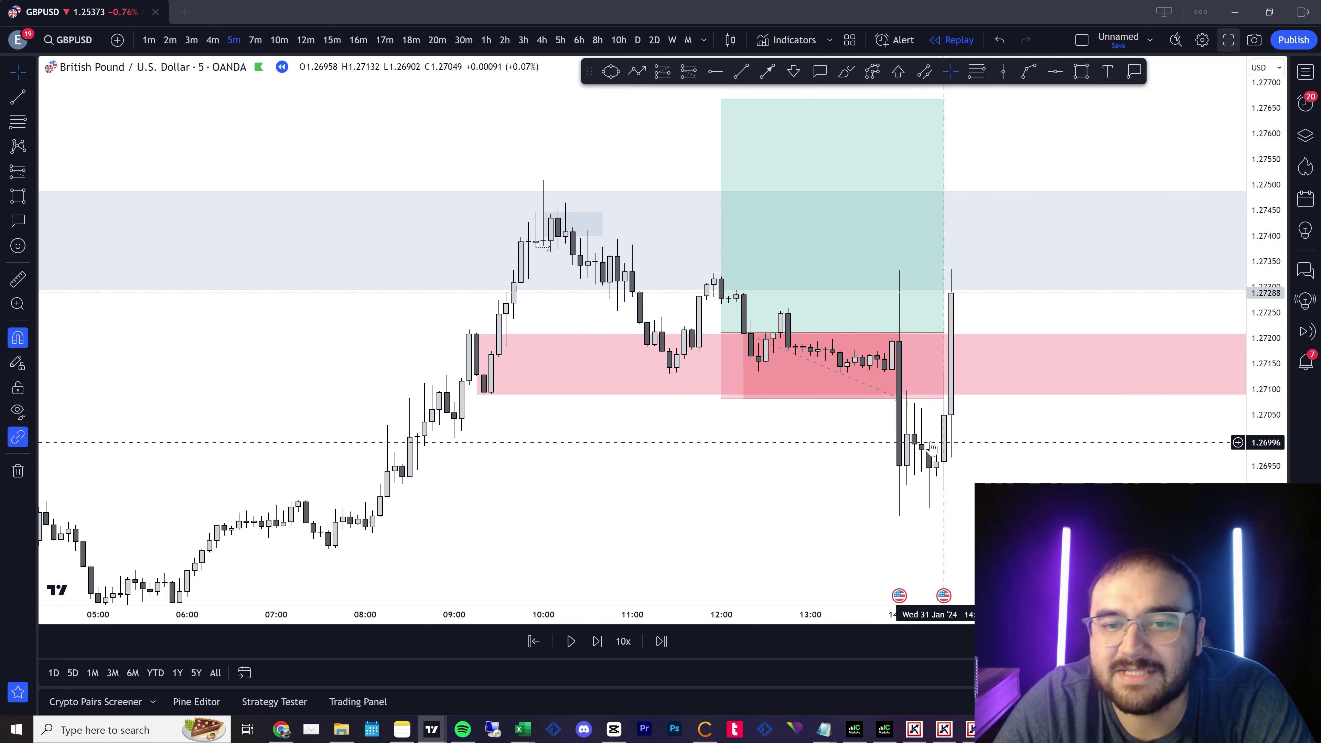
Switch to the live 1-hour chart and draw an arrow from the 8 December 2023 low to the 13 December low.
click(487, 40)
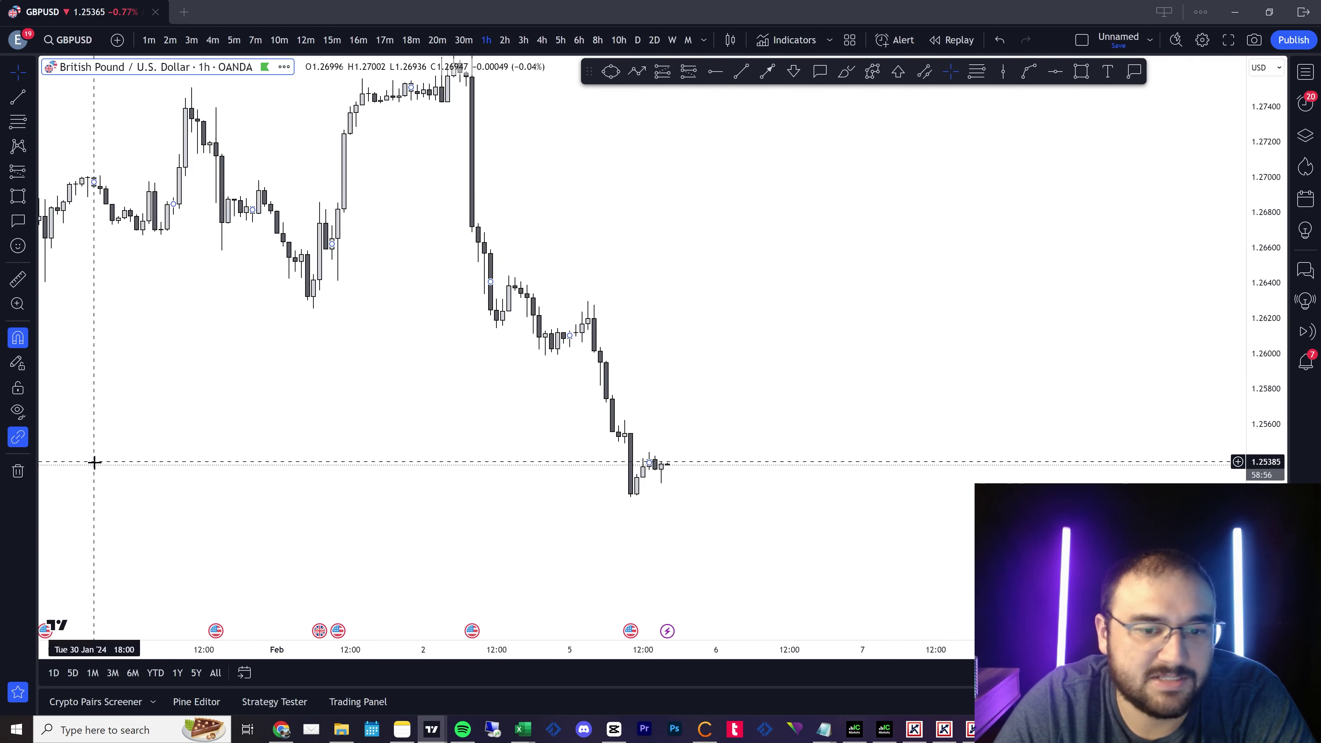
scroll(822, 481, down, 5)
scroll(833, 481, down, 3)
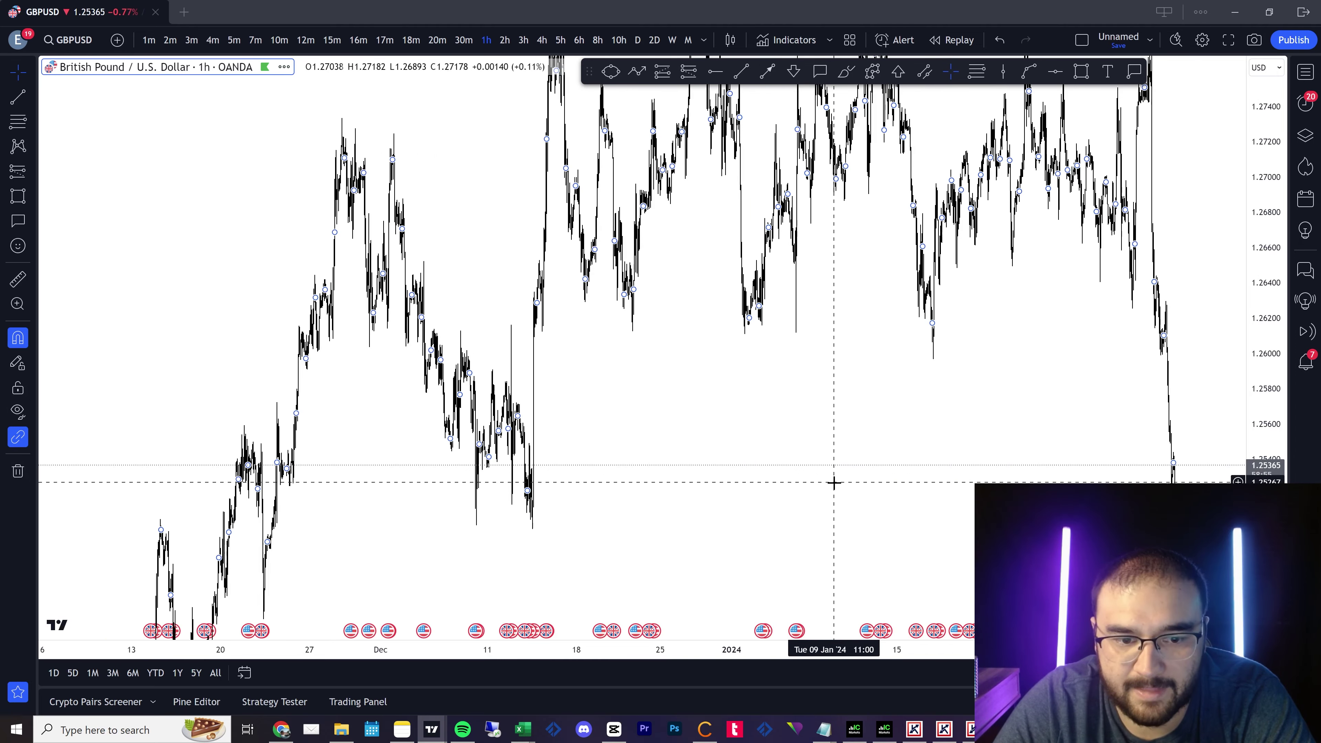
mouse_move(393, 509)
mouse_down()
mouse_move(398, 490)
mouse_move(720, 484)
mouse_move(391, 484)
mouse_up()
drag(292, 490, 1243, 485)
scroll(1085, 481, up, 9)
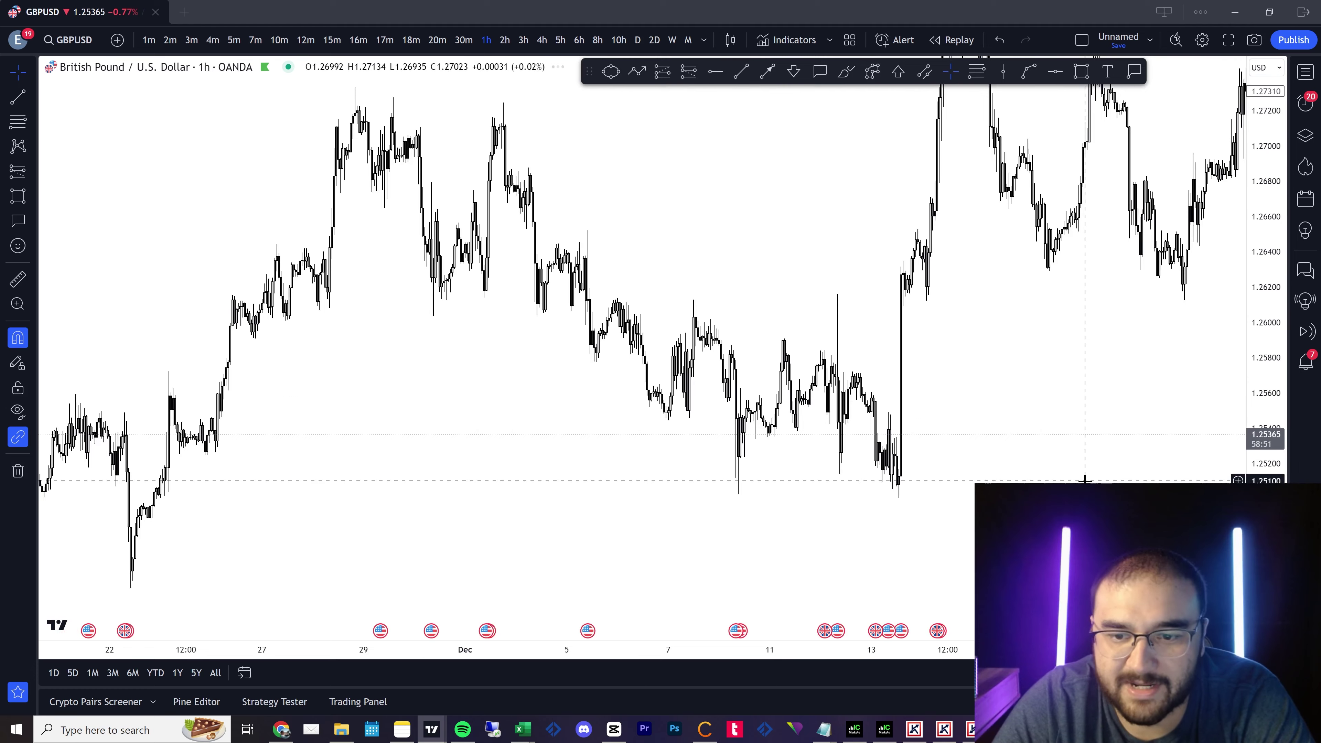
scroll(1068, 497, down, 5)
scroll(1066, 494, down, 2)
scroll(1065, 492, up, 7)
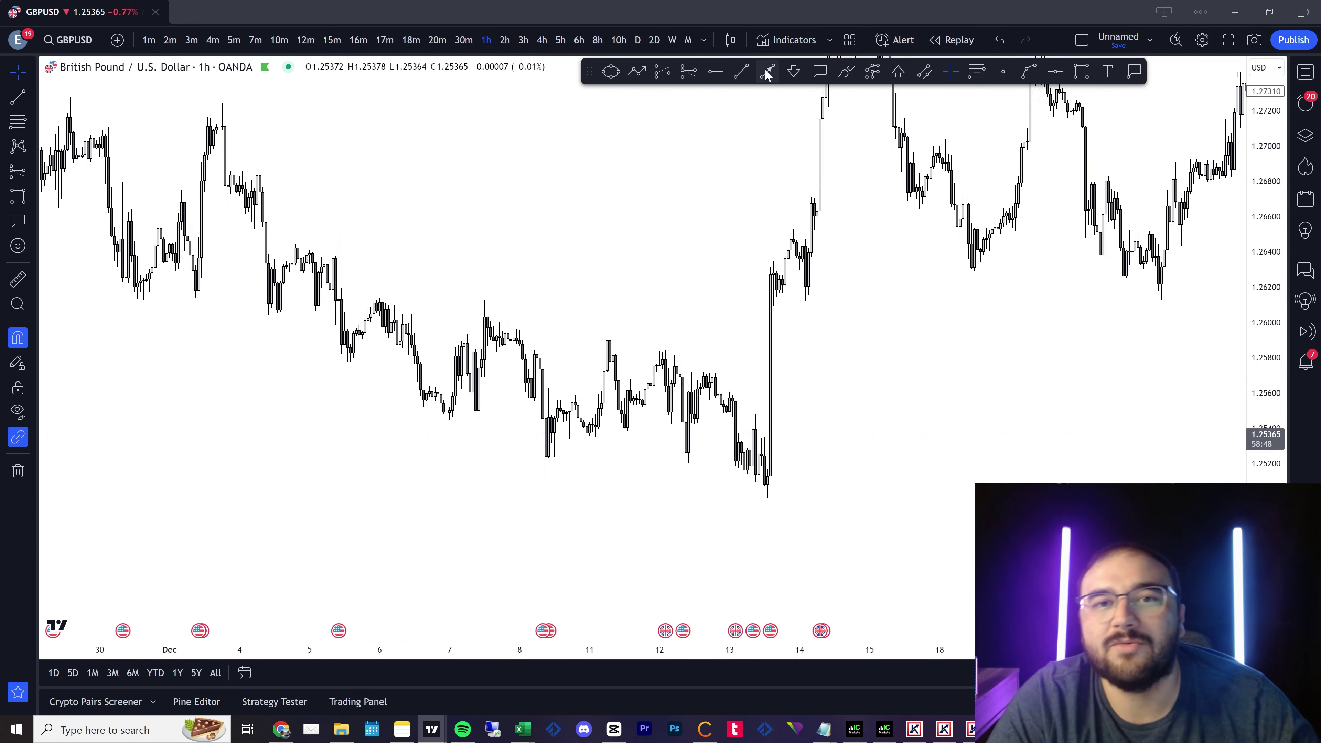
click(767, 71)
click(545, 494)
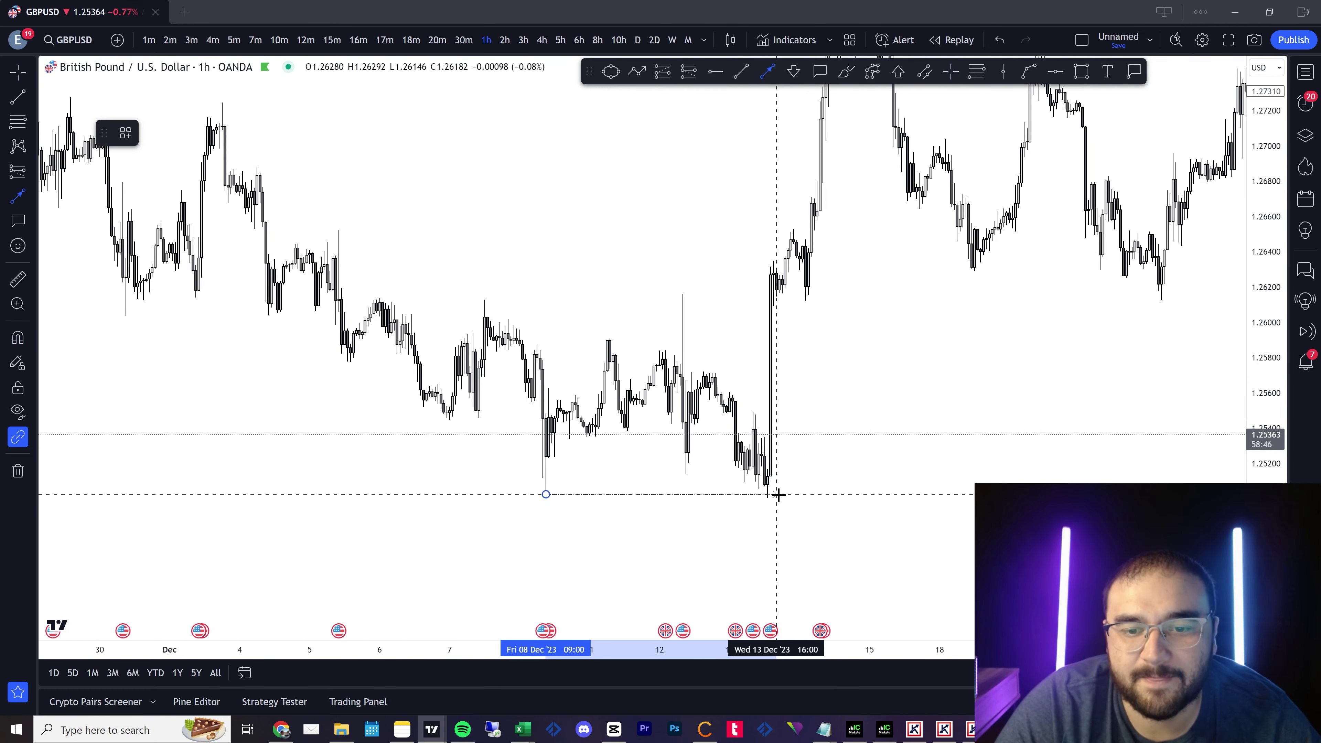
click(767, 498)
Draw a rectangle from 1.25253 to 1.25080 over the last candles before the 13 December rally to mark the order block.
scroll(835, 520, up, 5)
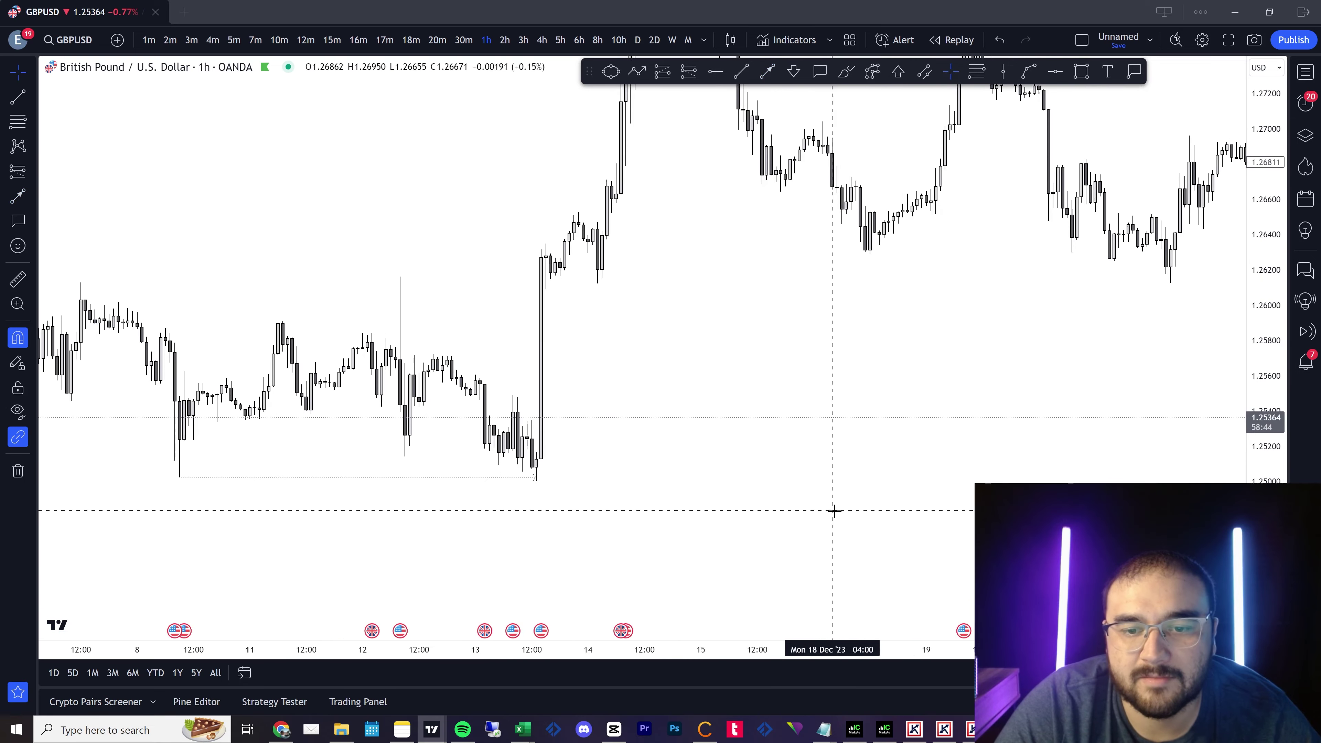
click(1082, 73)
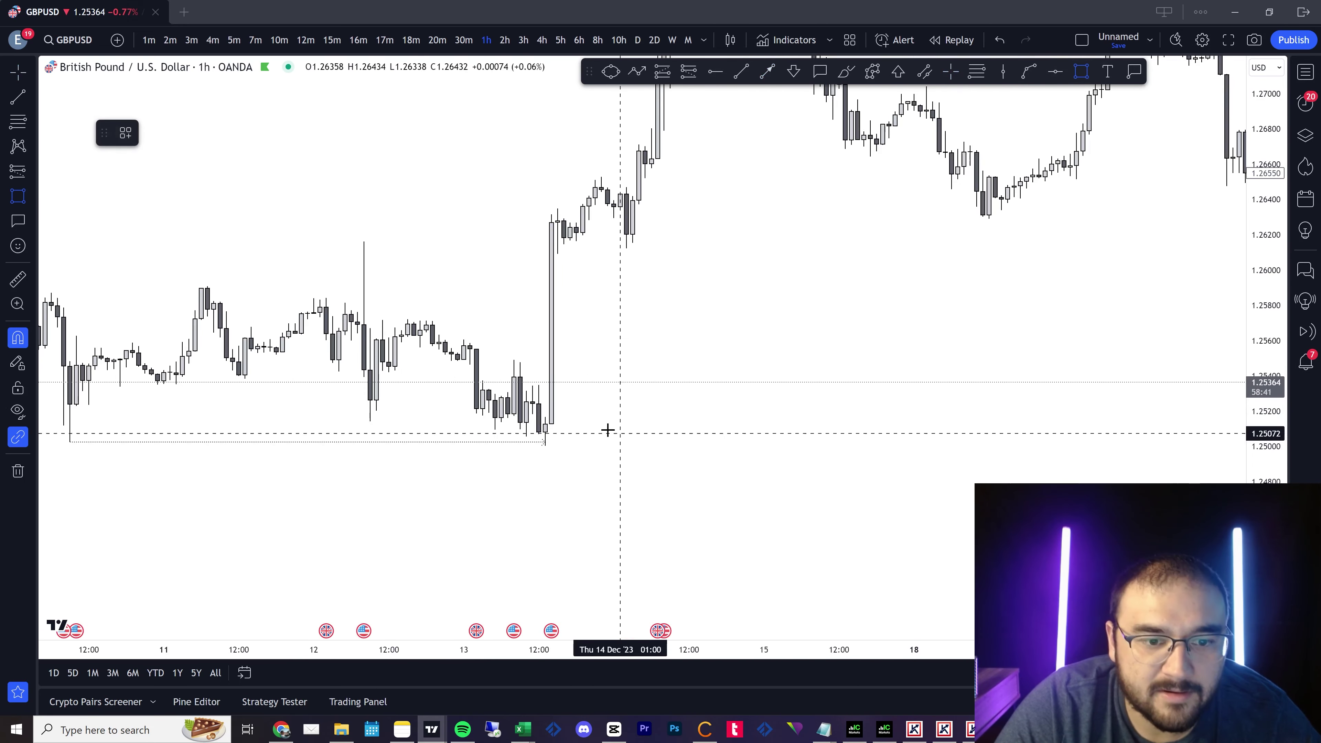
click(532, 402)
click(545, 432)
Extend the December order block rectangle beyond the latest February 2024 candle and inspect how price reacts at the zone.
drag(544, 416, 1245, 416)
scroll(884, 518, down, 5)
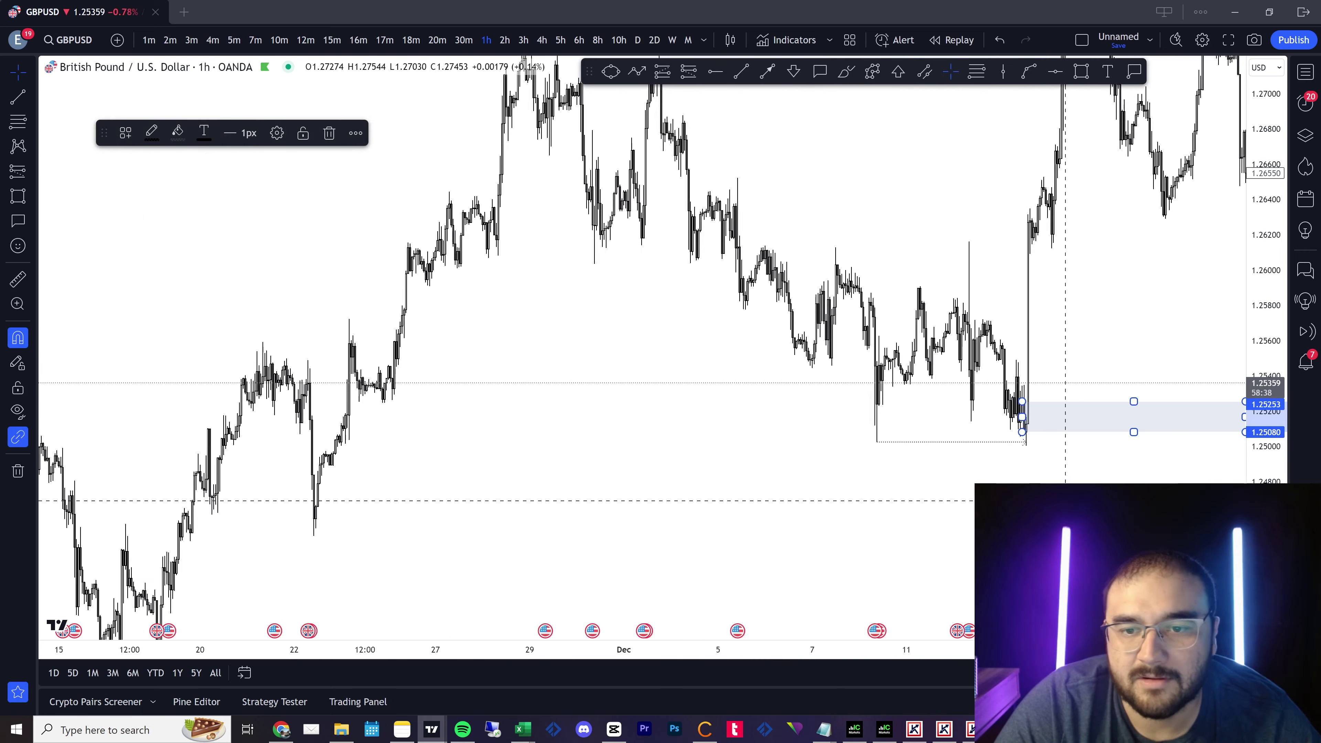
drag(949, 513, 38, 475)
drag(134, 380, 1245, 380)
scroll(897, 514, down, 5)
drag(897, 513, 110, 506)
drag(456, 371, 926, 373)
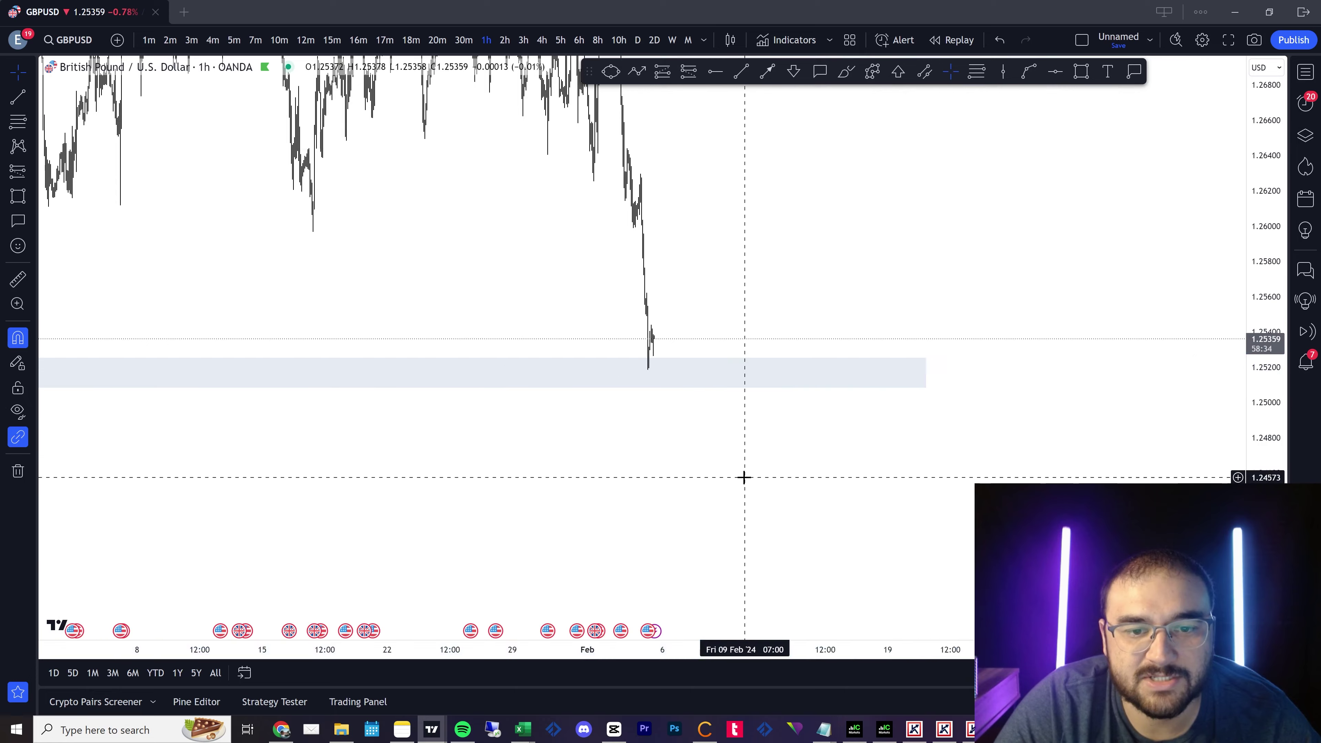
drag(441, 457, 828, 490)
scroll(828, 490, up, 10)
drag(620, 488, 866, 503)
scroll(866, 503, up, 5)
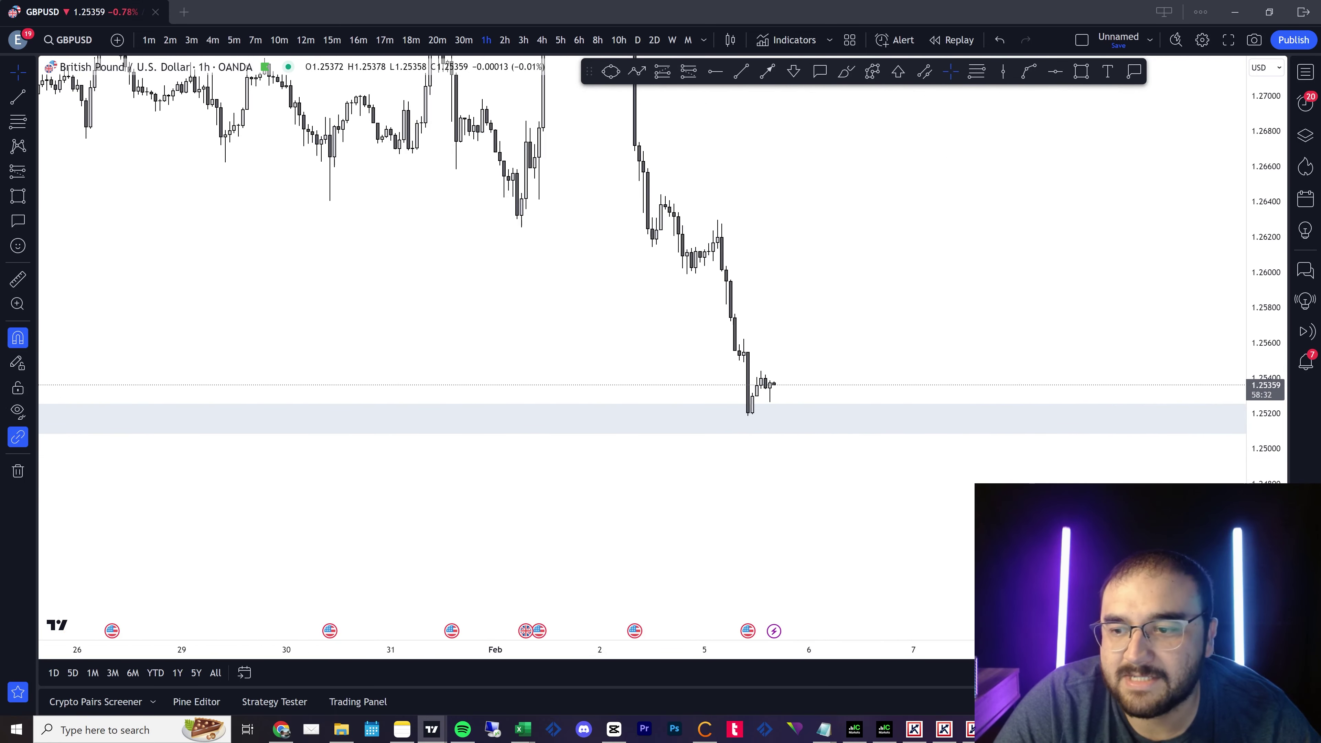
Switch the chart to the 15-minute timeframe and examine how price reacts at the December order block.
drag(1265, 561, 1265, 480)
scroll(821, 645, up, 4)
scroll(1083, 543, up, 3)
drag(437, 548, 840, 519)
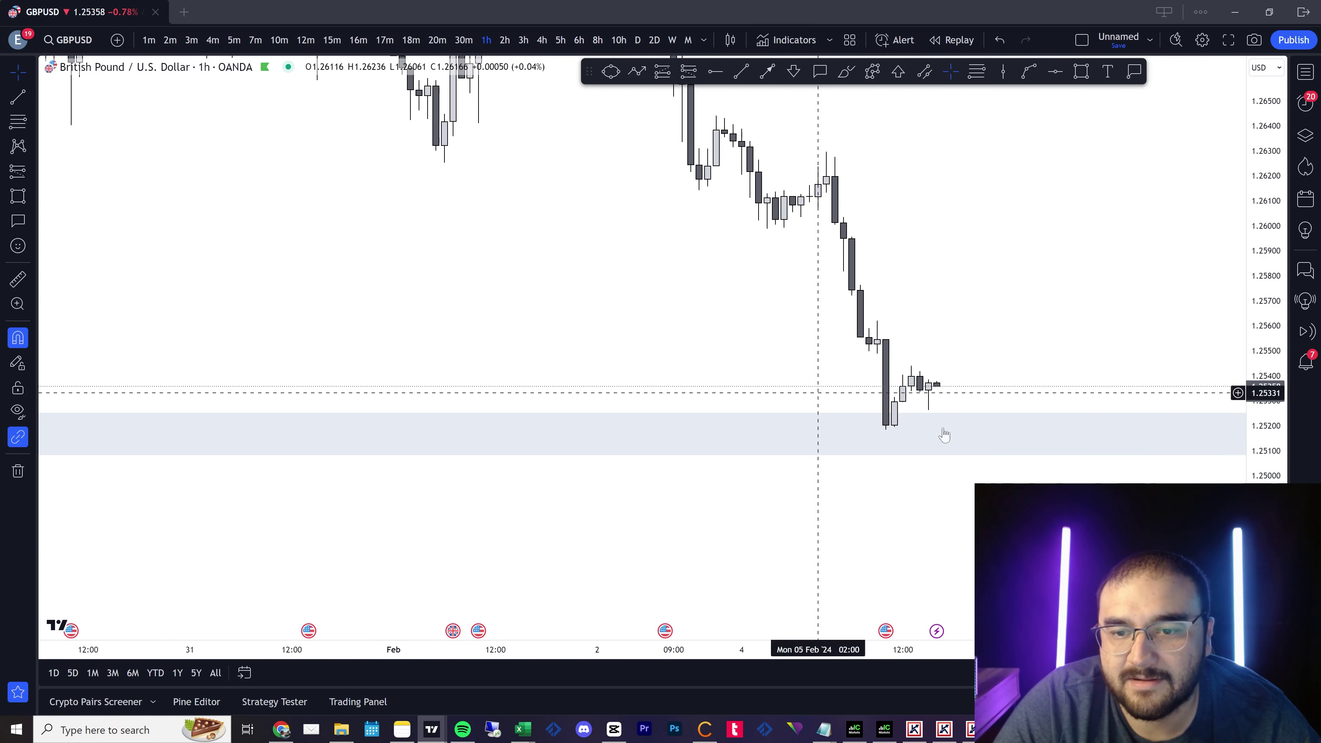
click(338, 41)
scroll(994, 334, up, 3)
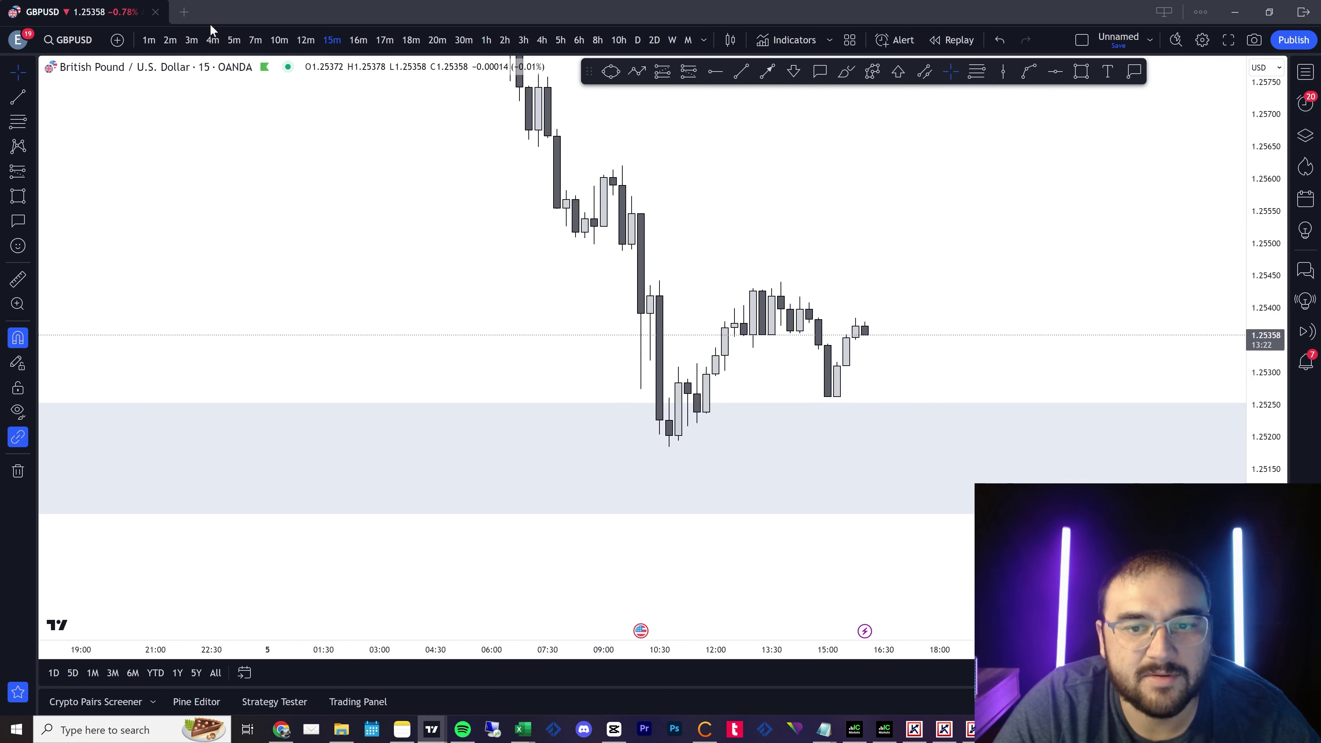
Switch the chart to the 5-minute timeframe and frame the 5 February price action around the order block zone.
click(234, 42)
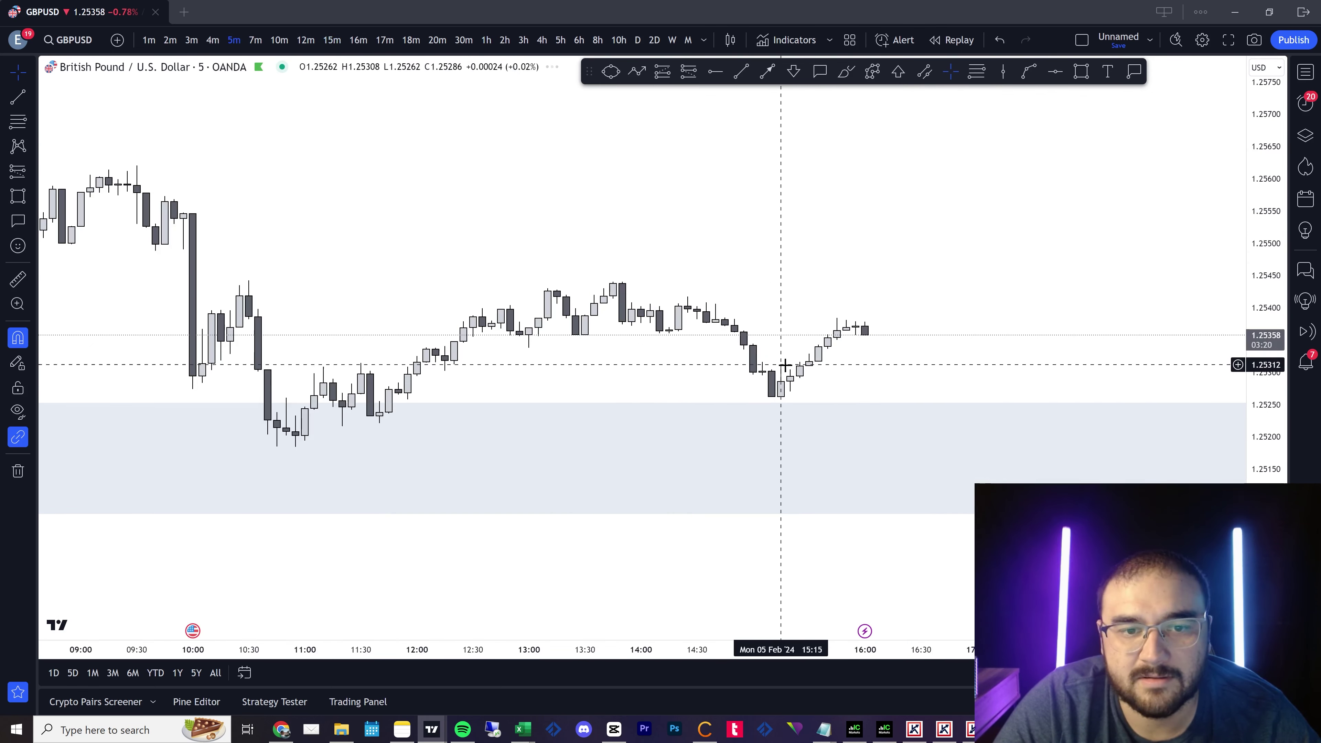
drag(1266, 526, 1266, 251)
scroll(708, 404, down, 4)
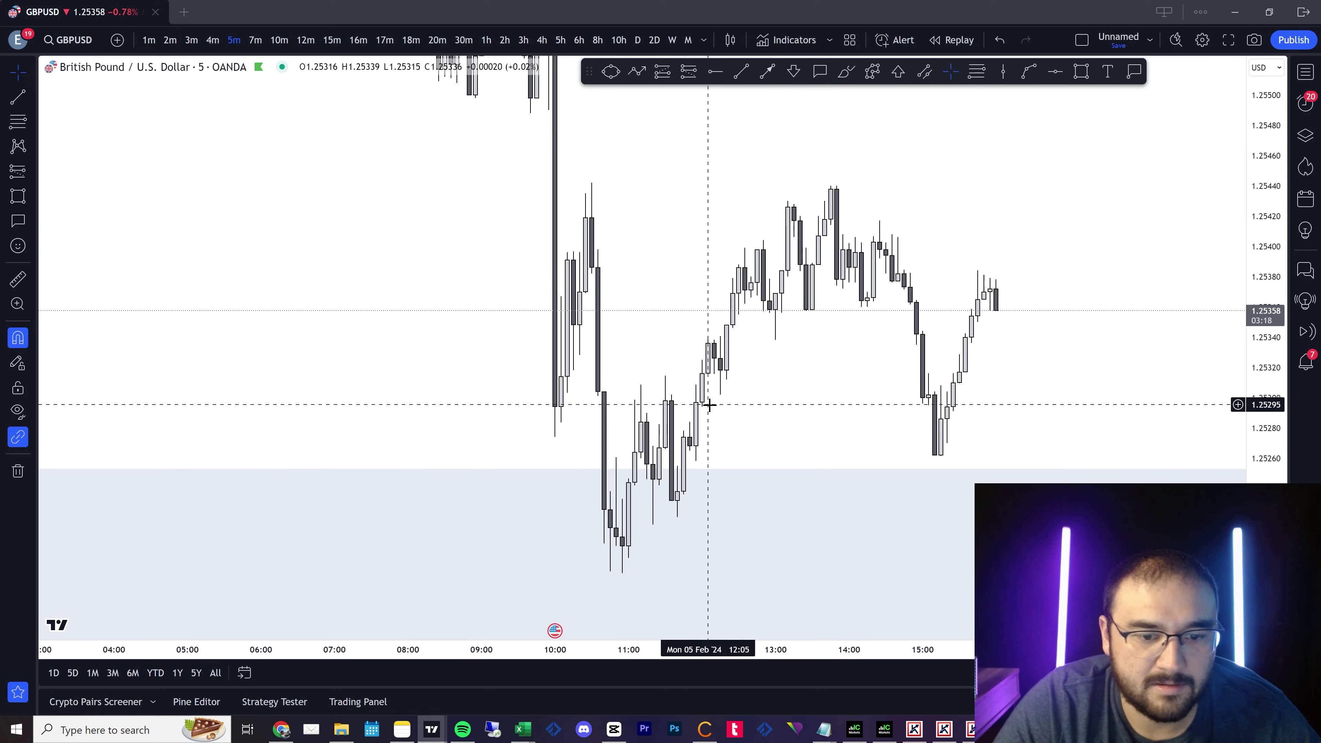
drag(767, 443, 769, 332)
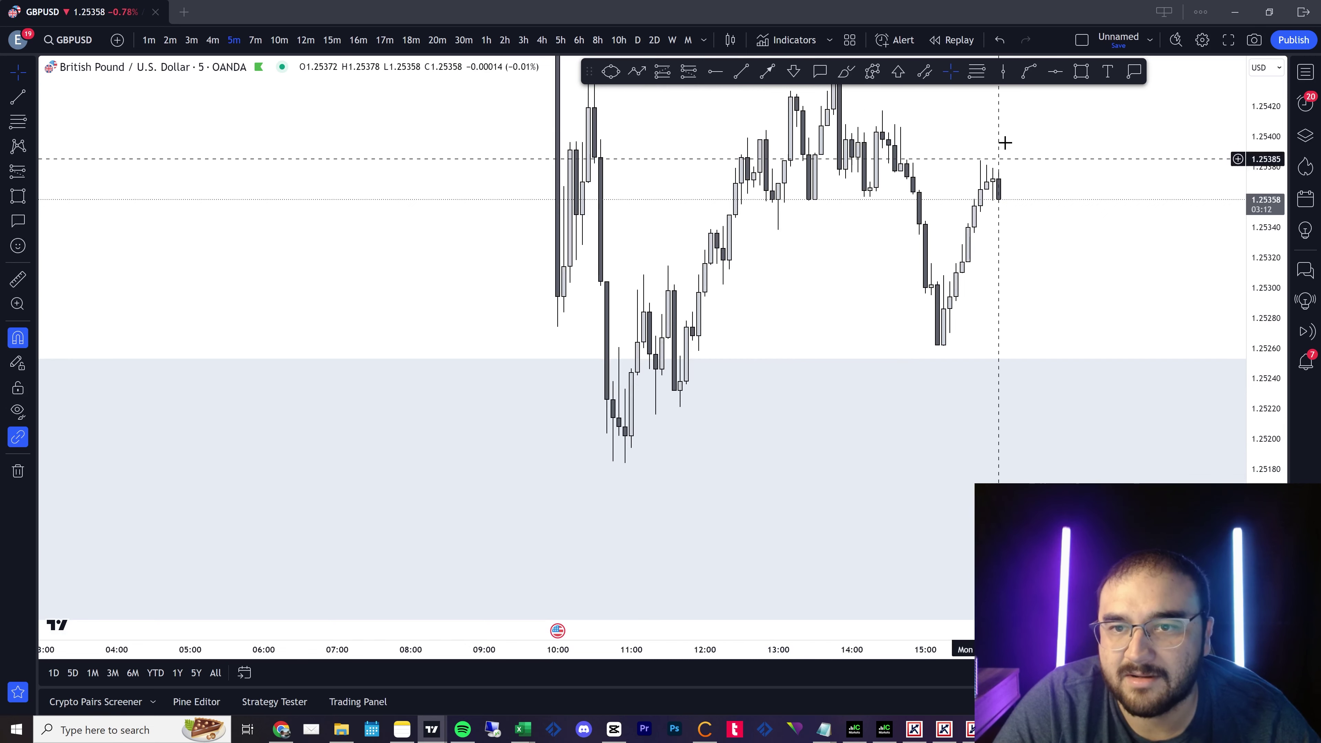
scroll(1056, 295, down, 3)
scroll(1053, 286, up, 3)
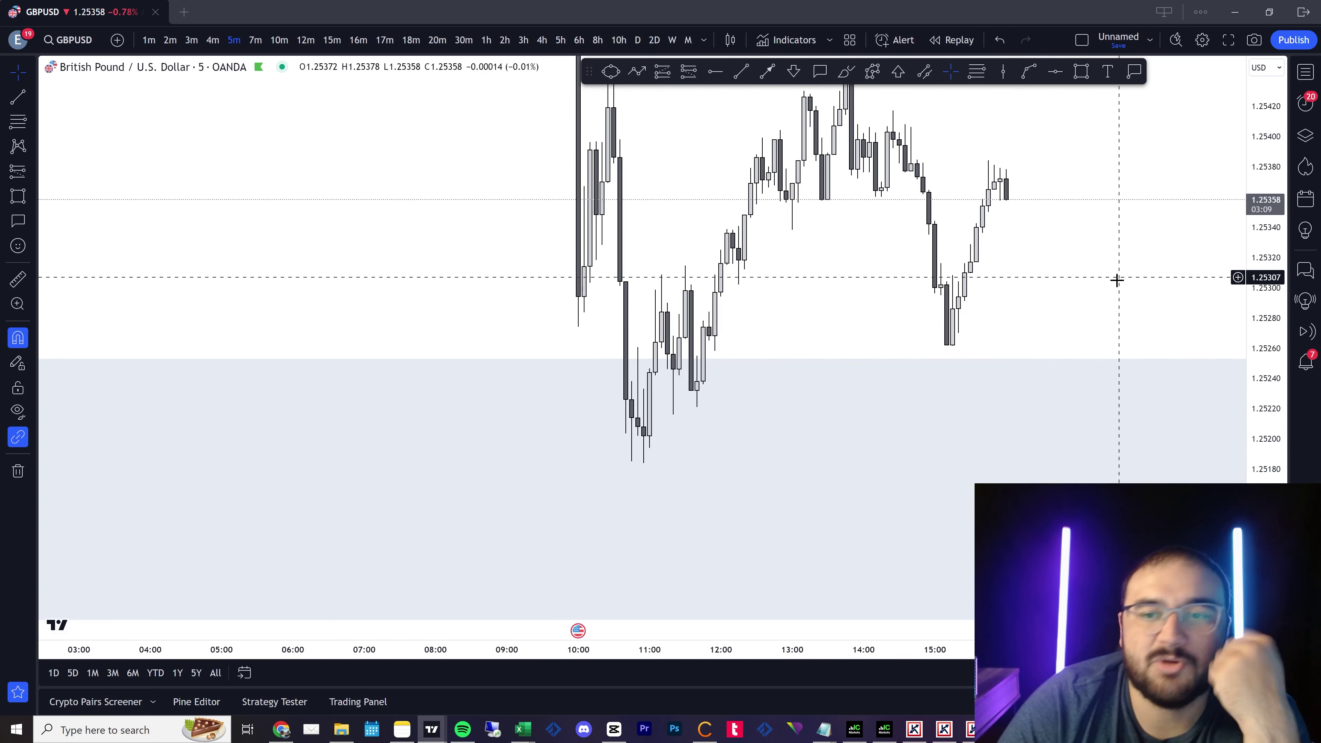
drag(1118, 280, 1111, 299)
drag(1262, 231, 1259, 304)
drag(1099, 319, 1142, 278)
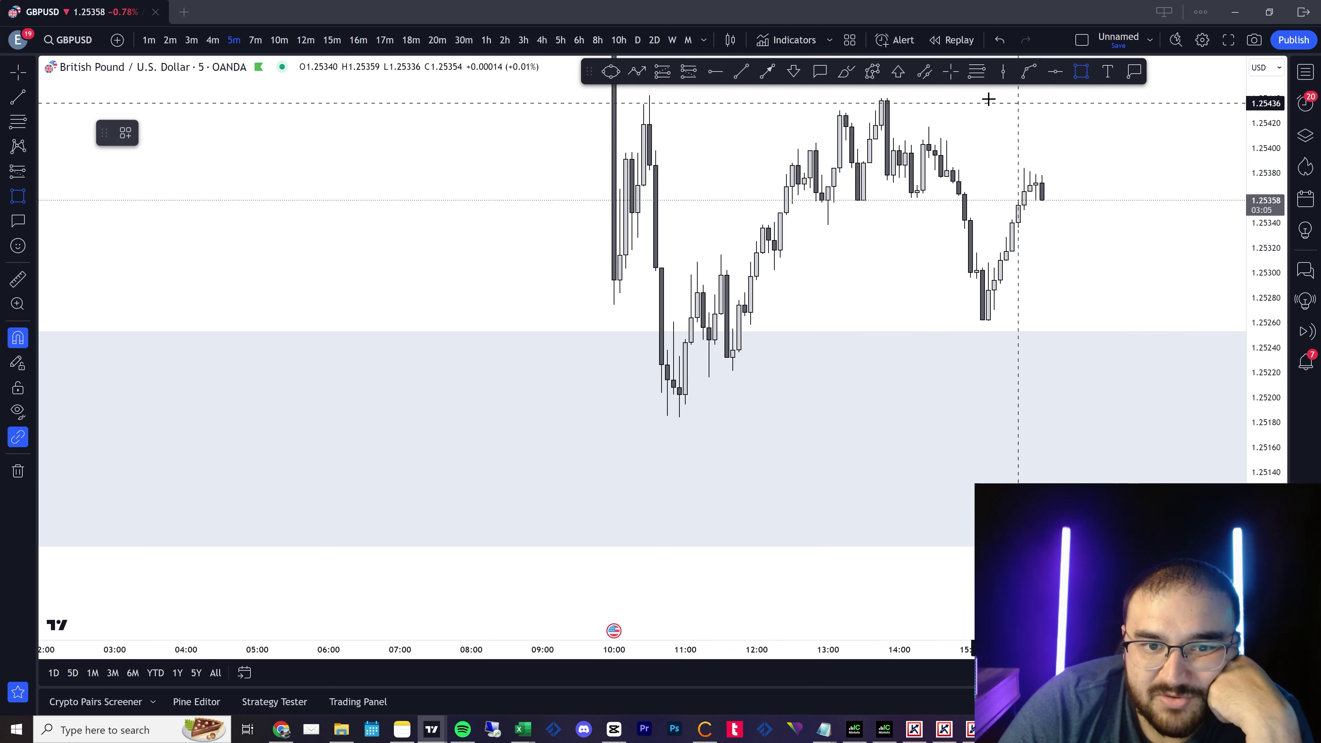
Mark the structure breaks with short horizontal lines at the 10:00 low of 1.25274 and the 10:50 high of 1.25261.
click(767, 71)
click(615, 311)
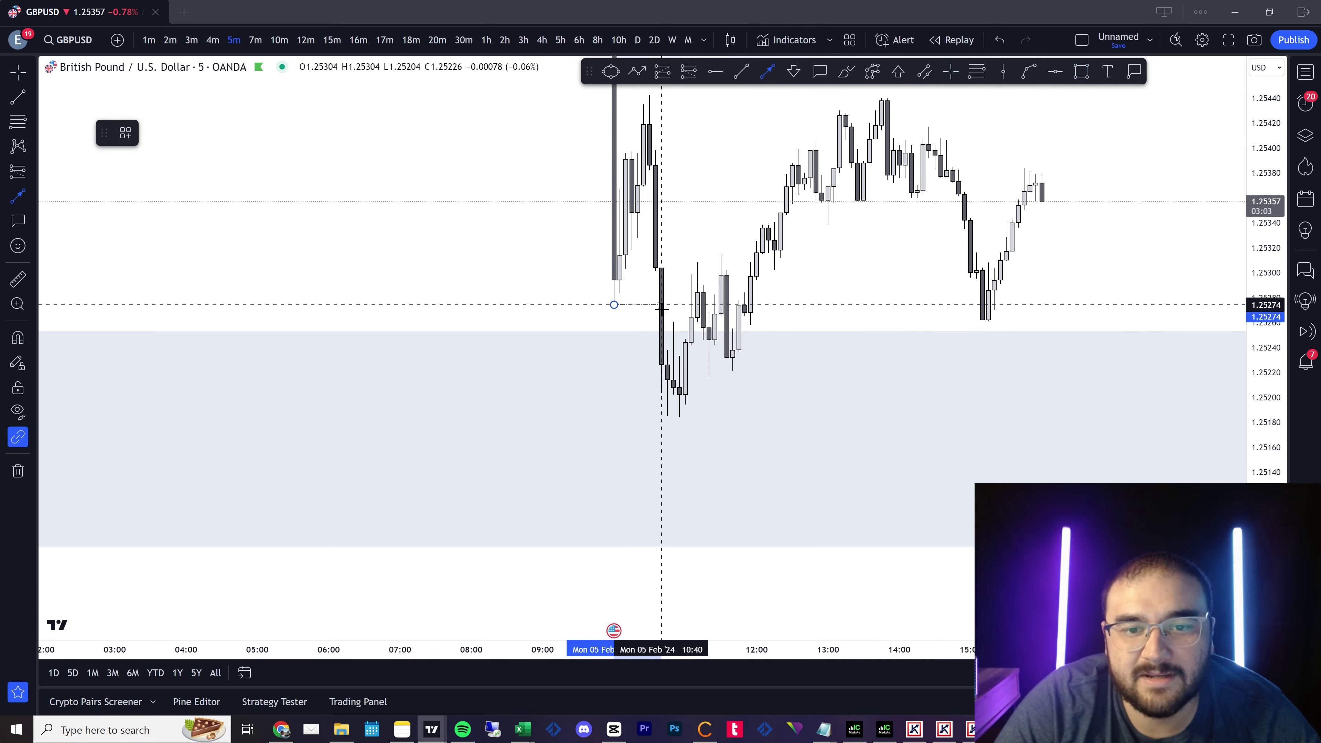
click(659, 306)
click(767, 71)
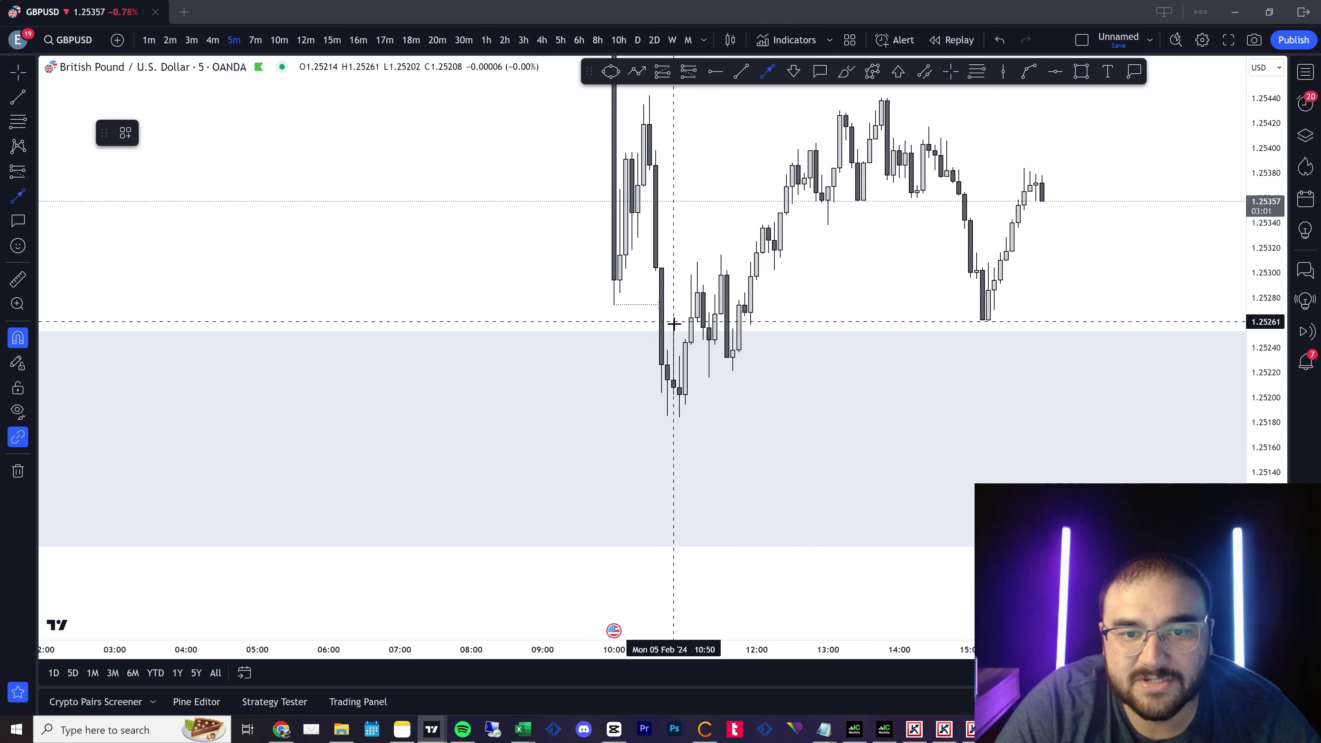
click(692, 323)
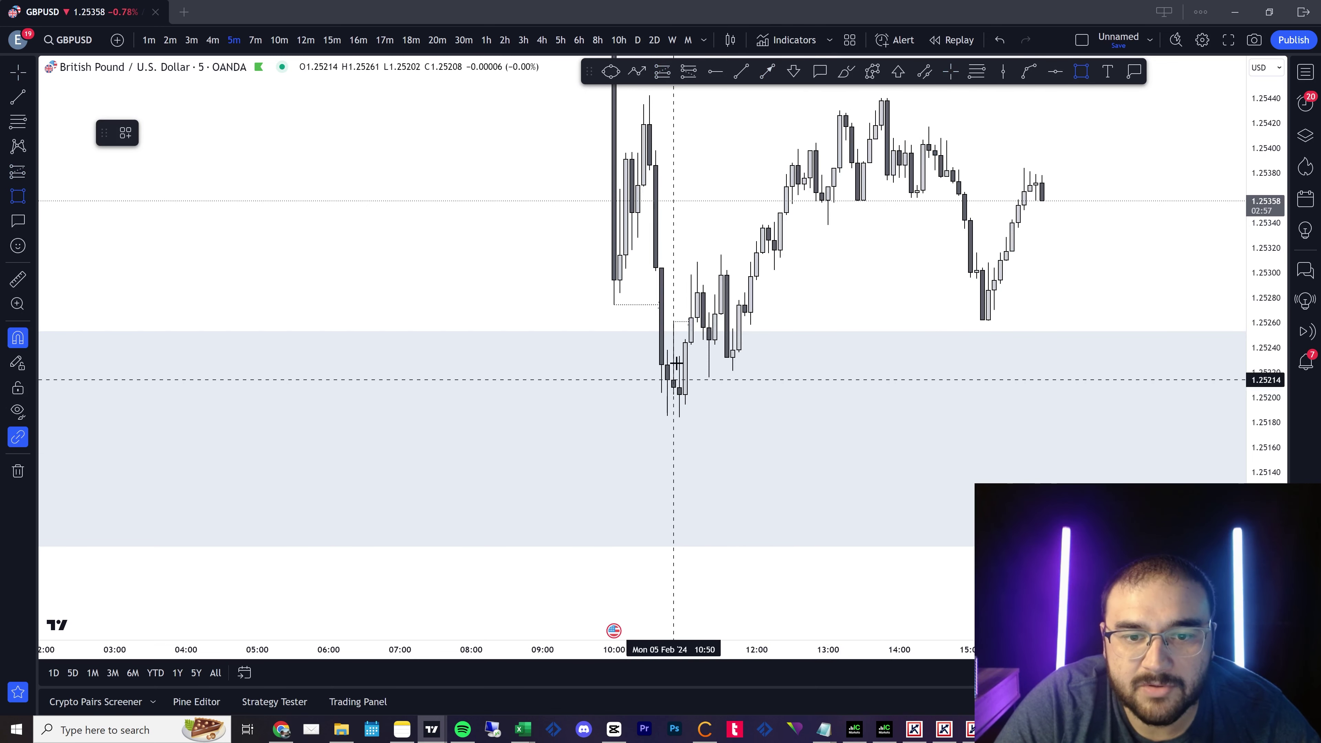
Draw a rectangle over the 10:55 candle from 1.25233 to 1.25184 and extend it to about 14:50.
drag(680, 356, 679, 416)
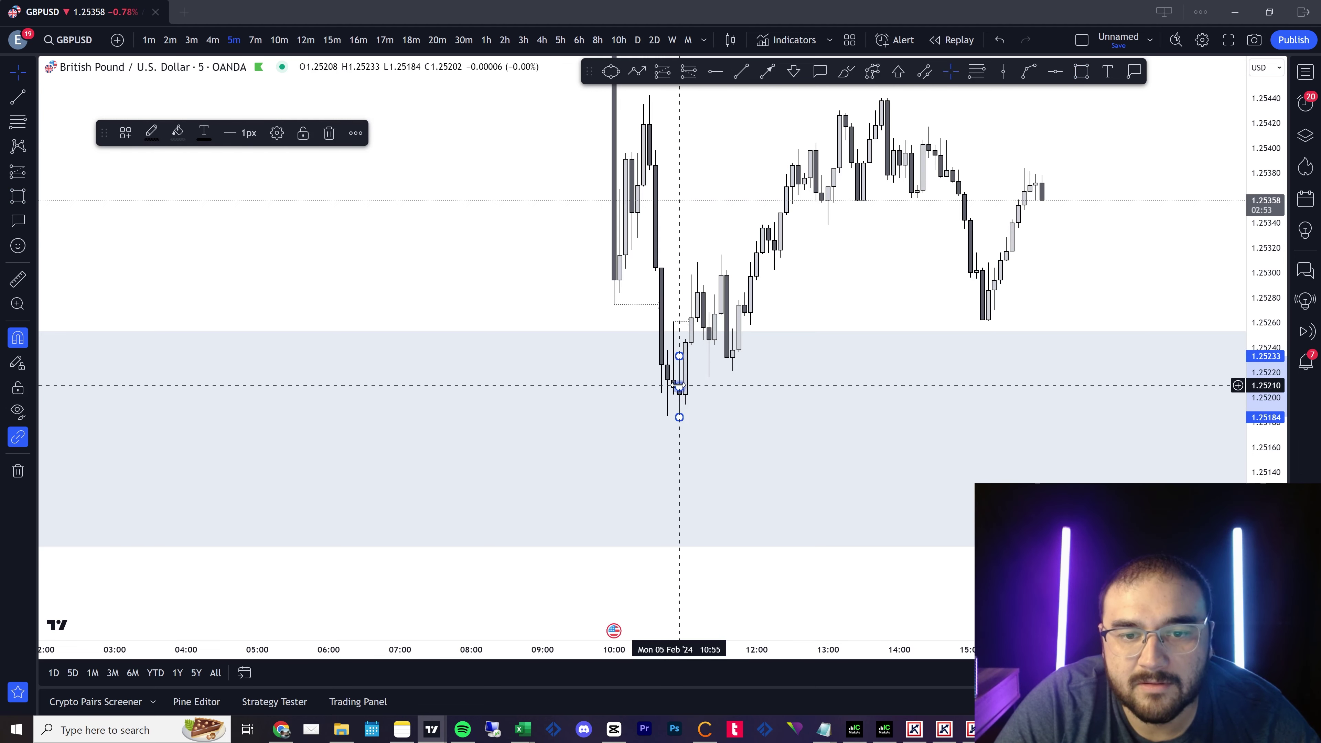
drag(679, 387, 959, 386)
click(835, 272)
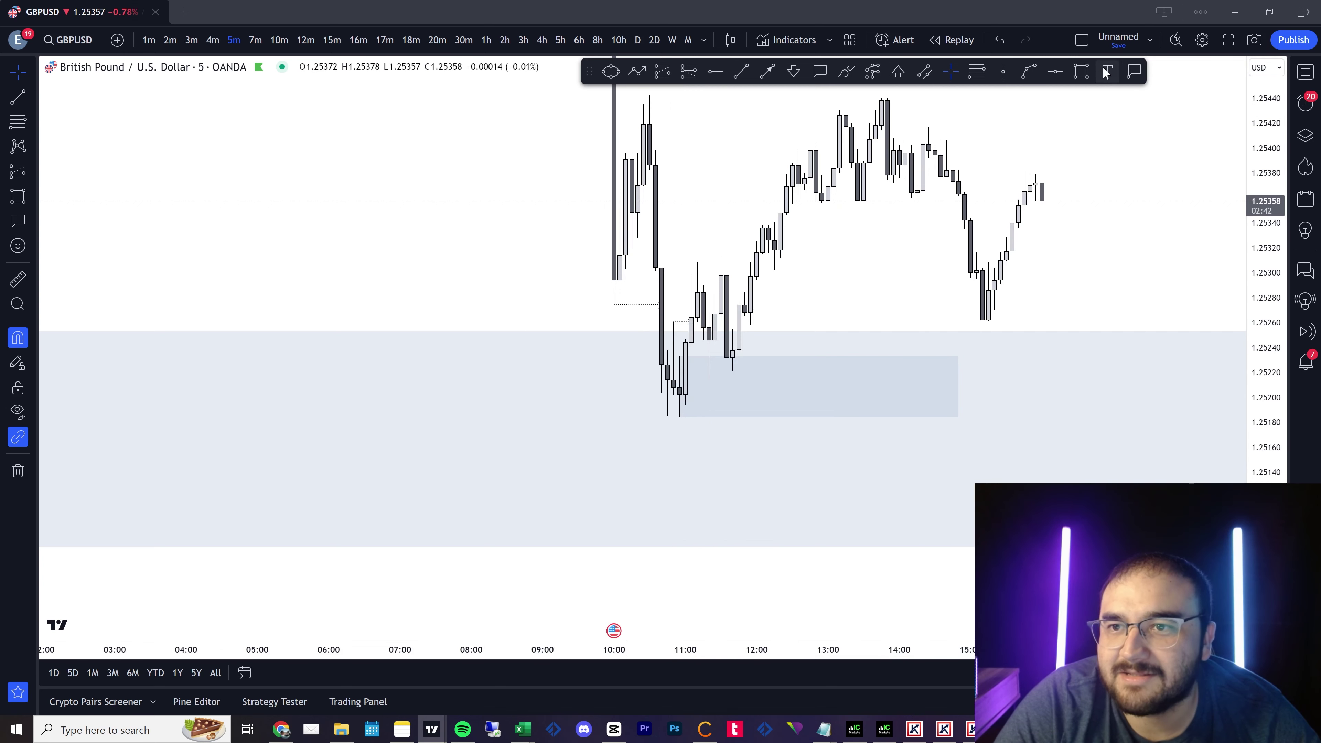
Draw a rectangle from 1.25284 to 1.25258 starting at about 11:55 and extending beyond the latest candle.
click(744, 318)
drag(745, 305, 1220, 304)
click(1220, 220)
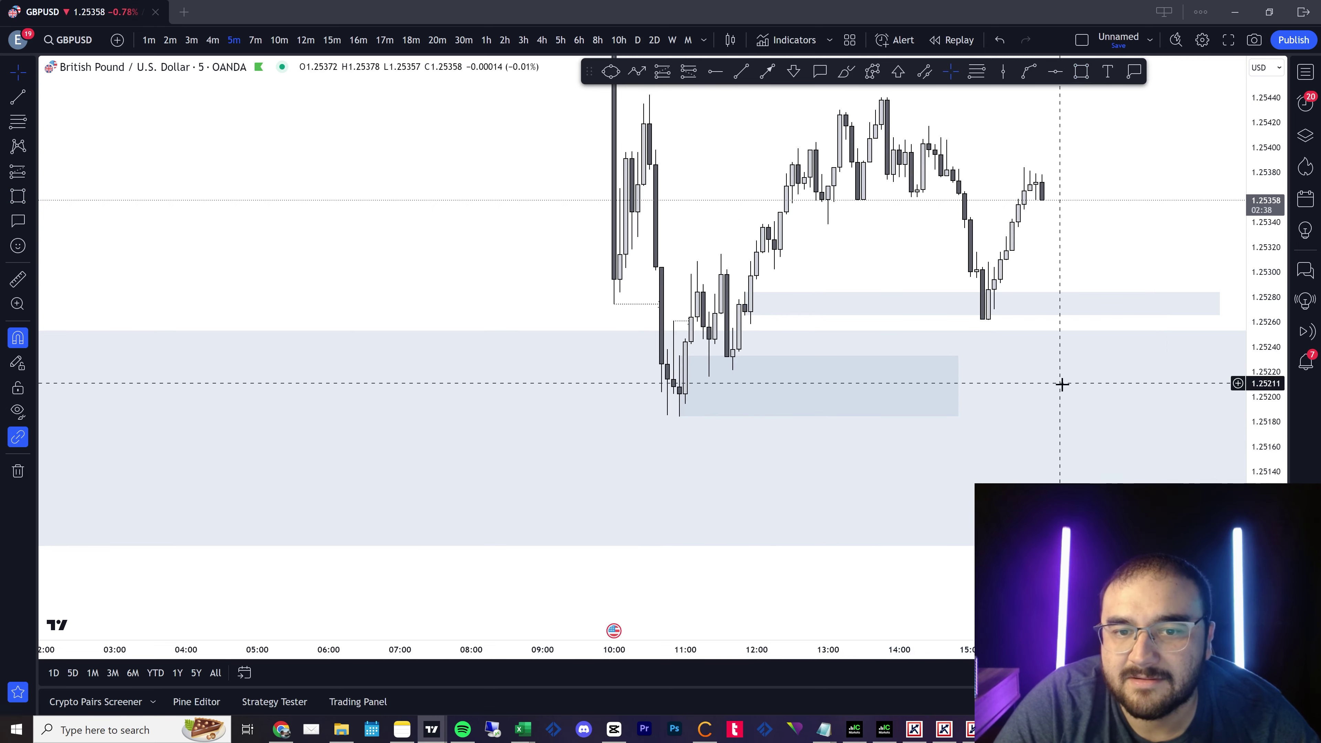
drag(745, 315, 750, 334)
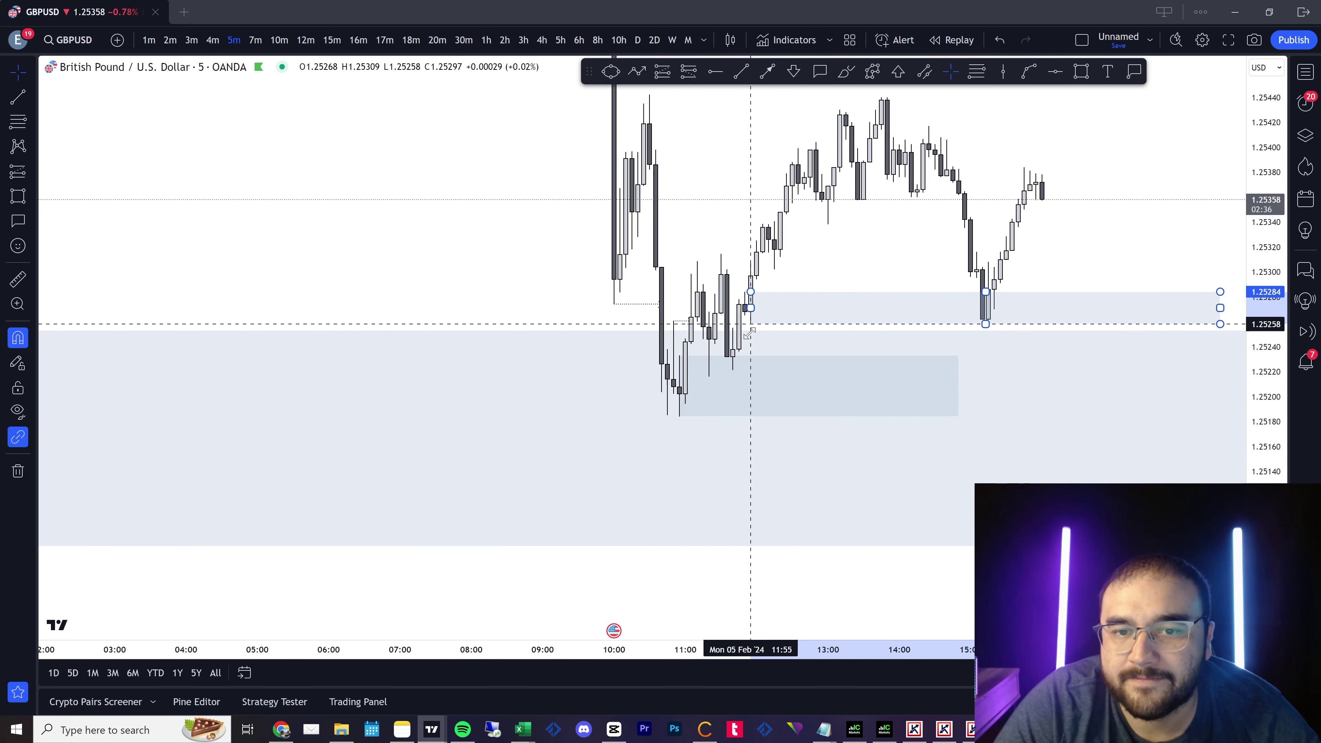
click(810, 257)
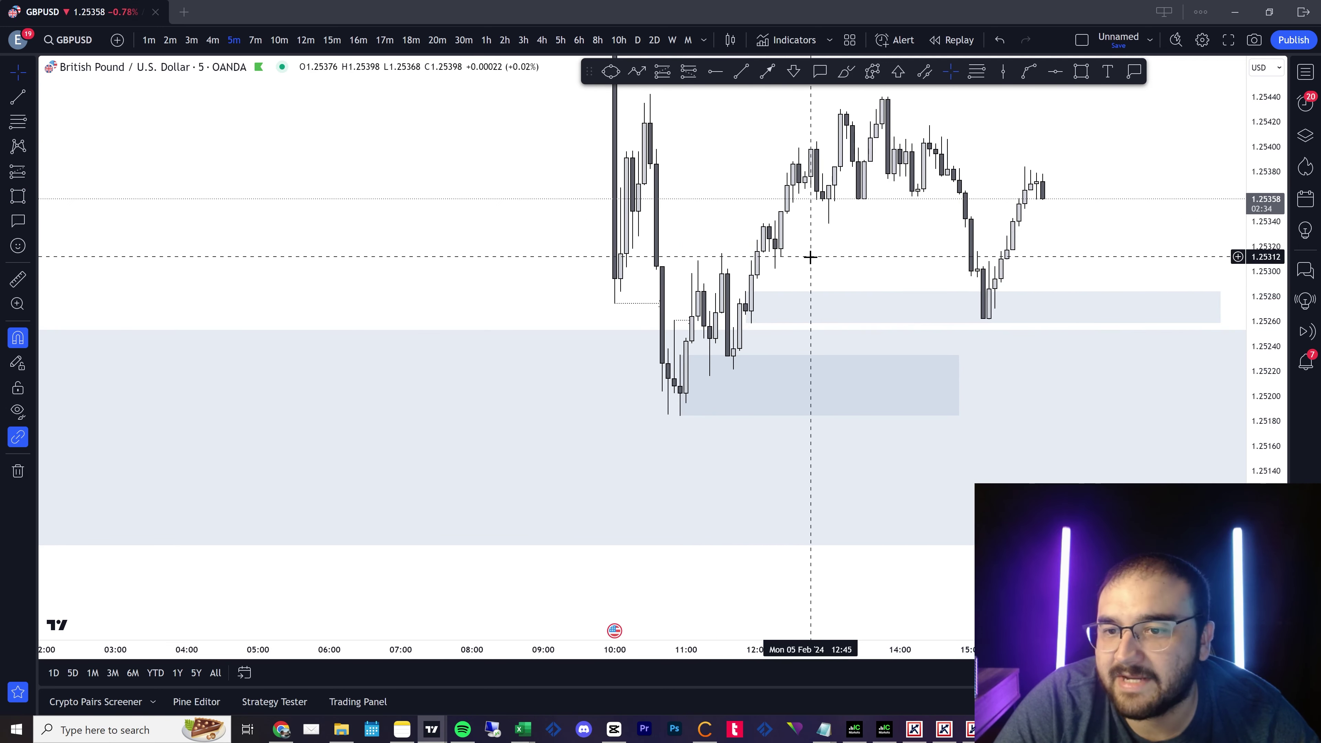
Place a long position just above the 10:55 order block with a 0.00049 stop and a 0.00202 target.
drag(810, 257, 797, 285)
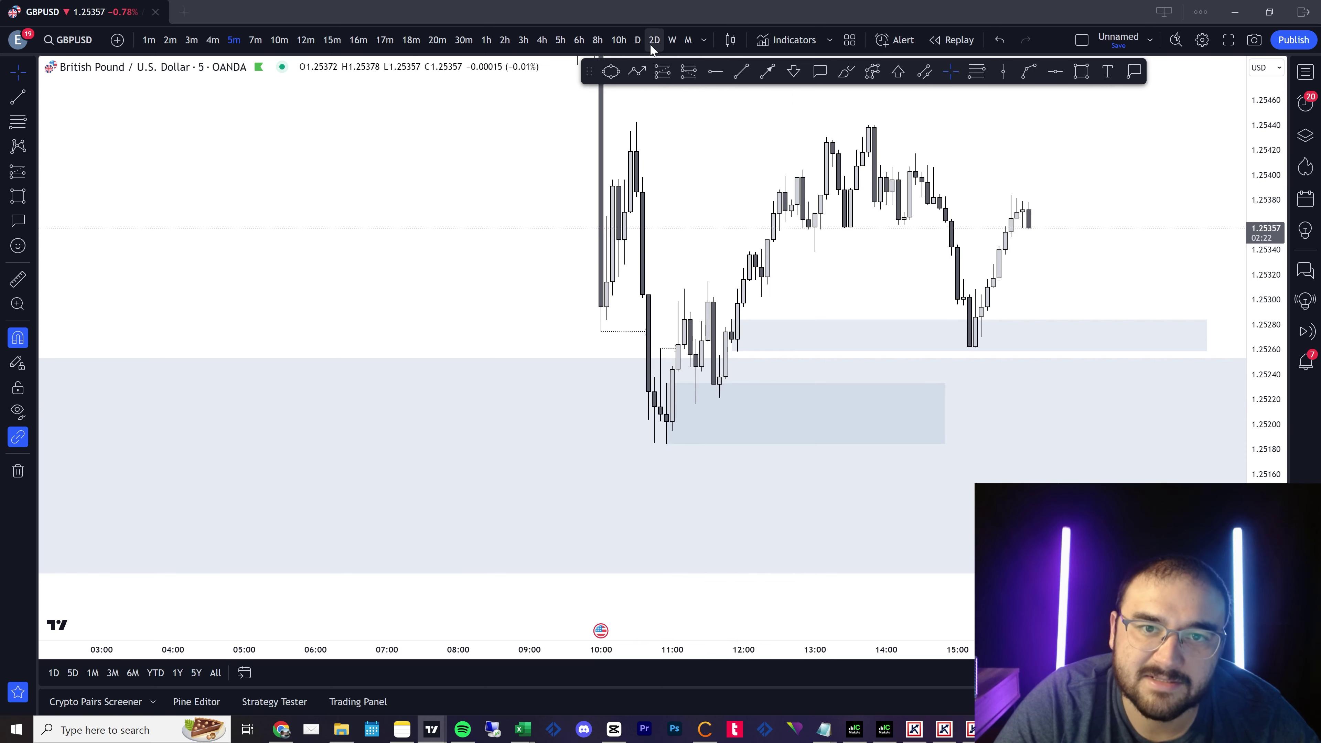
click(662, 72)
click(678, 378)
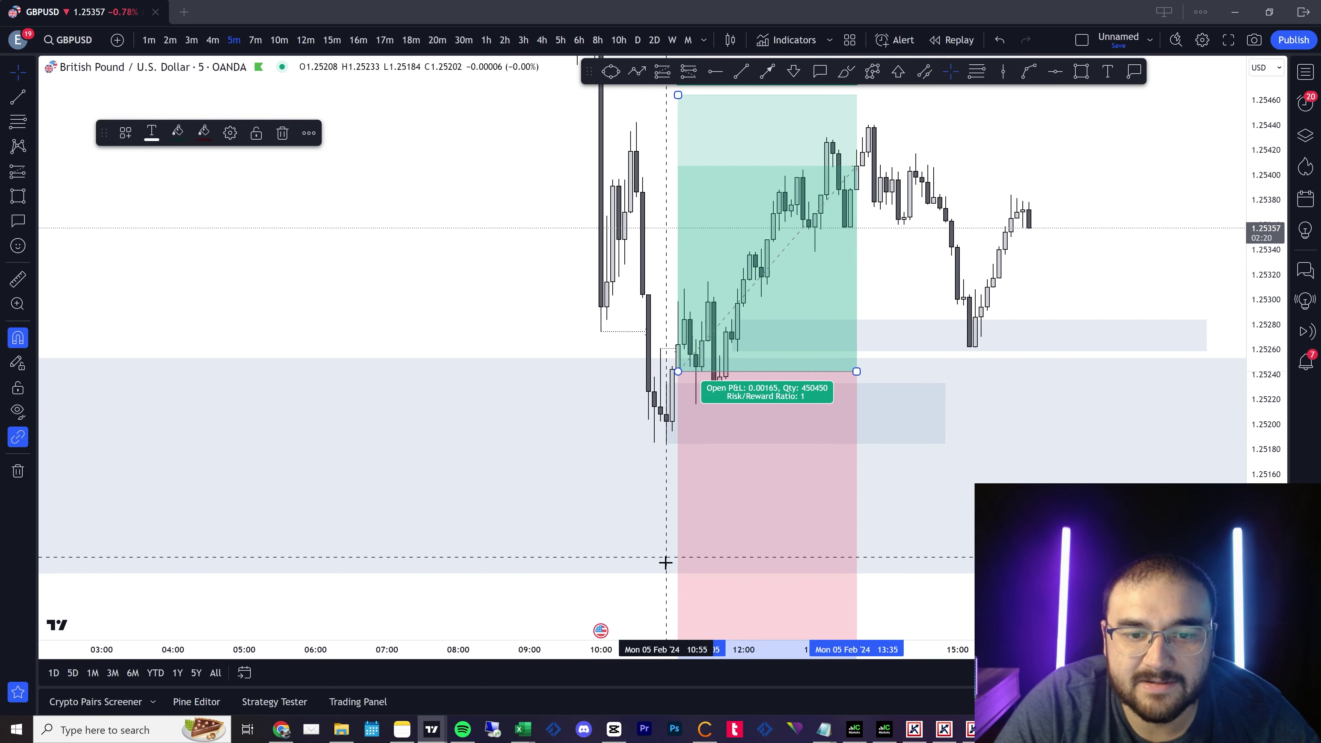
drag(657, 556, 641, 427)
drag(667, 524, 695, 300)
drag(459, 193, 443, 401)
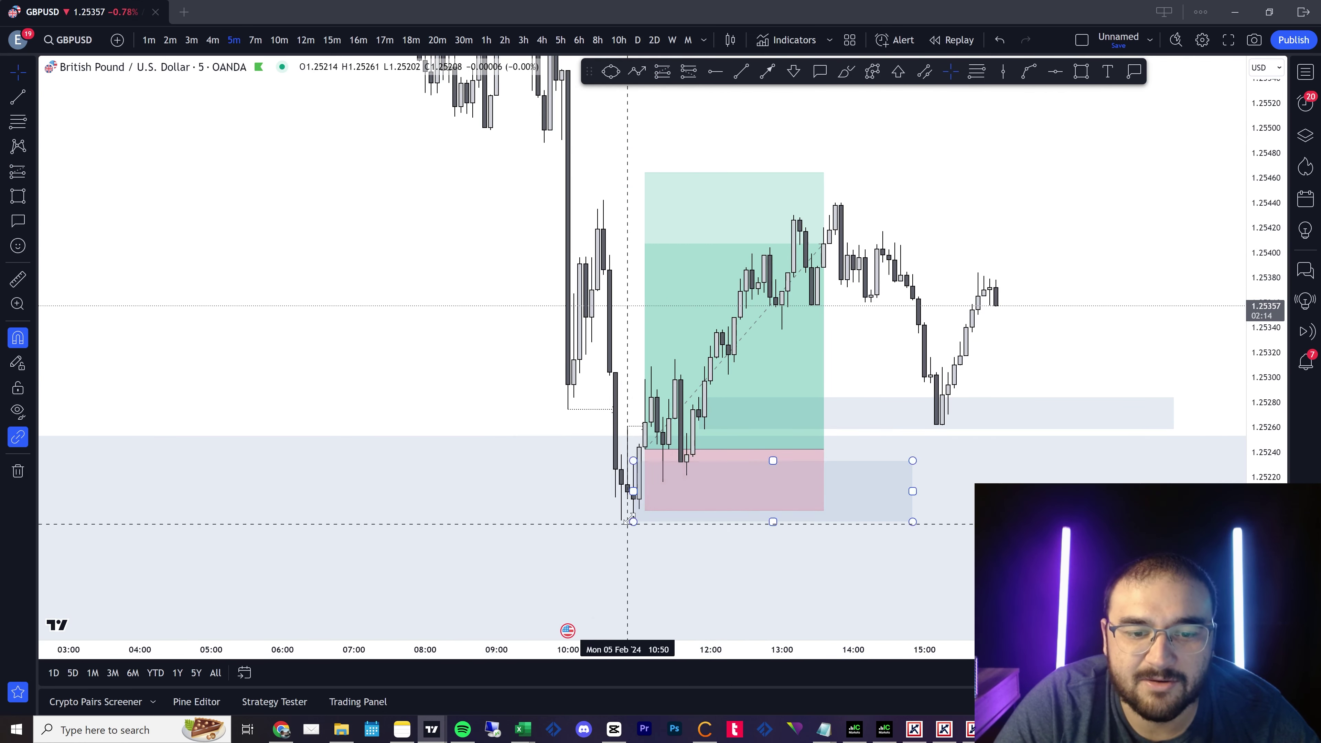
drag(621, 193, 625, 206)
drag(650, 185, 657, 210)
click(931, 189)
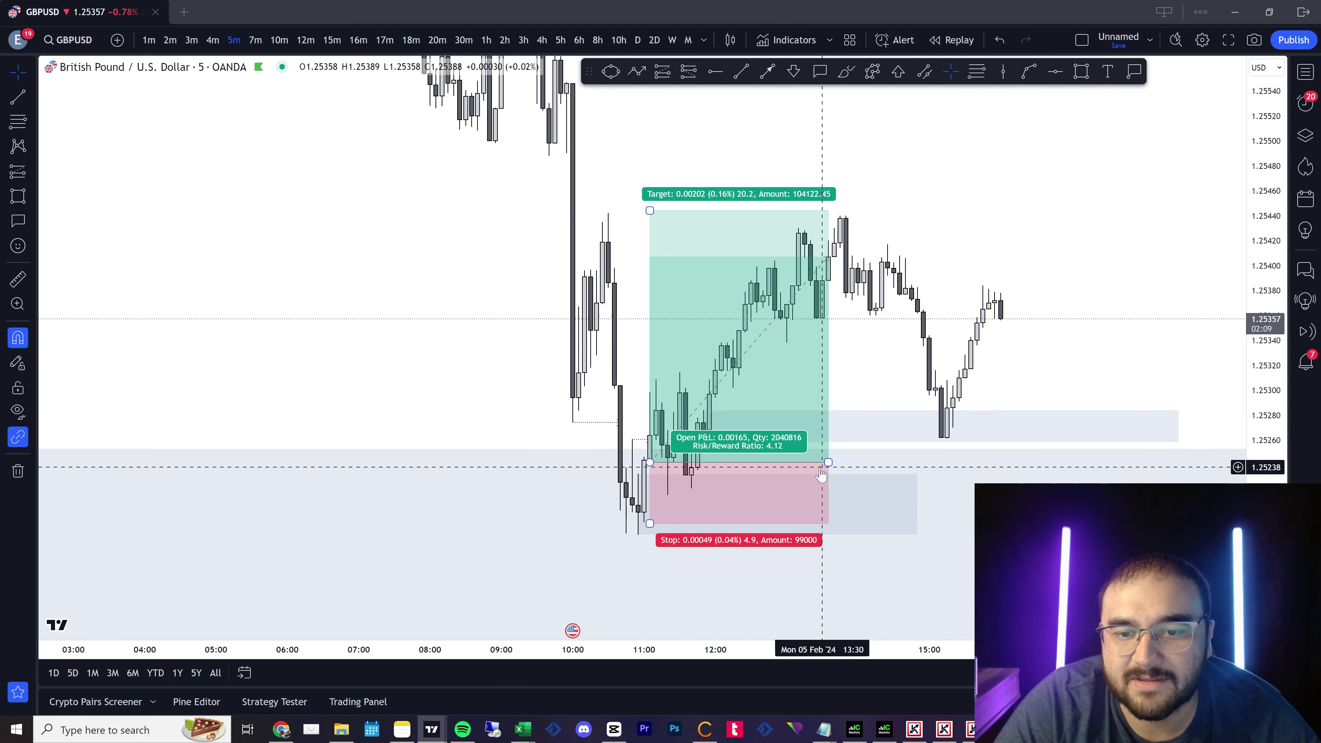
Extend the long position beyond the latest candle and set its target distance to 0.00198.
drag(828, 462, 1243, 462)
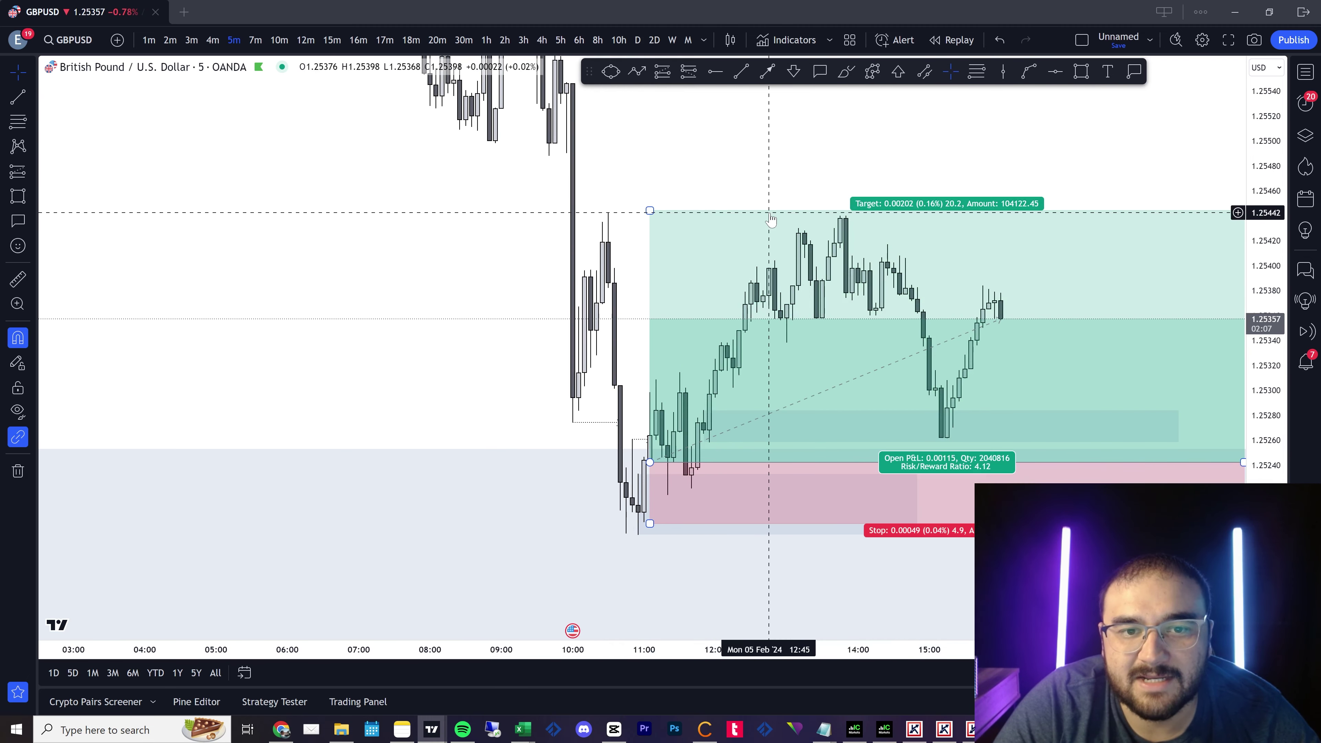
mouse_move(650, 210)
mouse_down()
mouse_move(648, 227)
mouse_move(660, 213)
mouse_up()
click(709, 103)
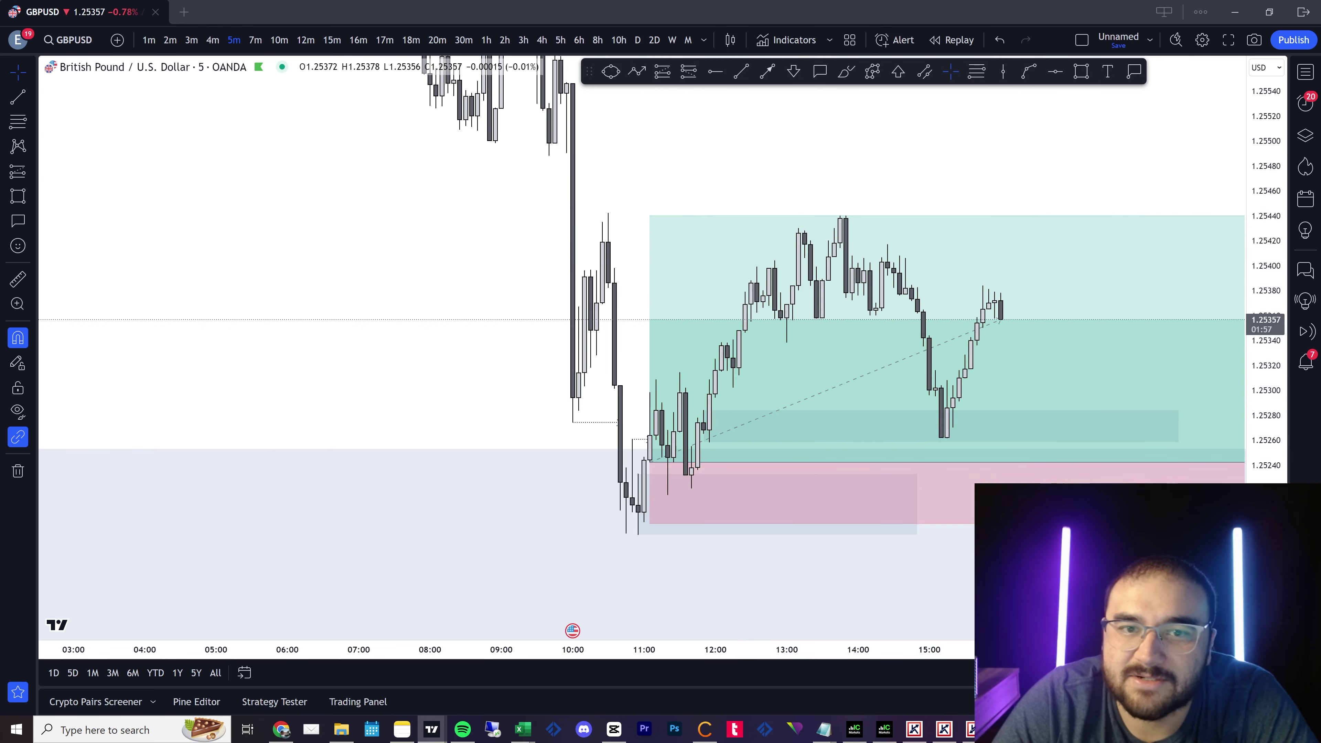
Draw a rectangle from 1.25442 to 1.25348 starting at the 10:20 candle and extend it beyond the latest candle.
click(1081, 71)
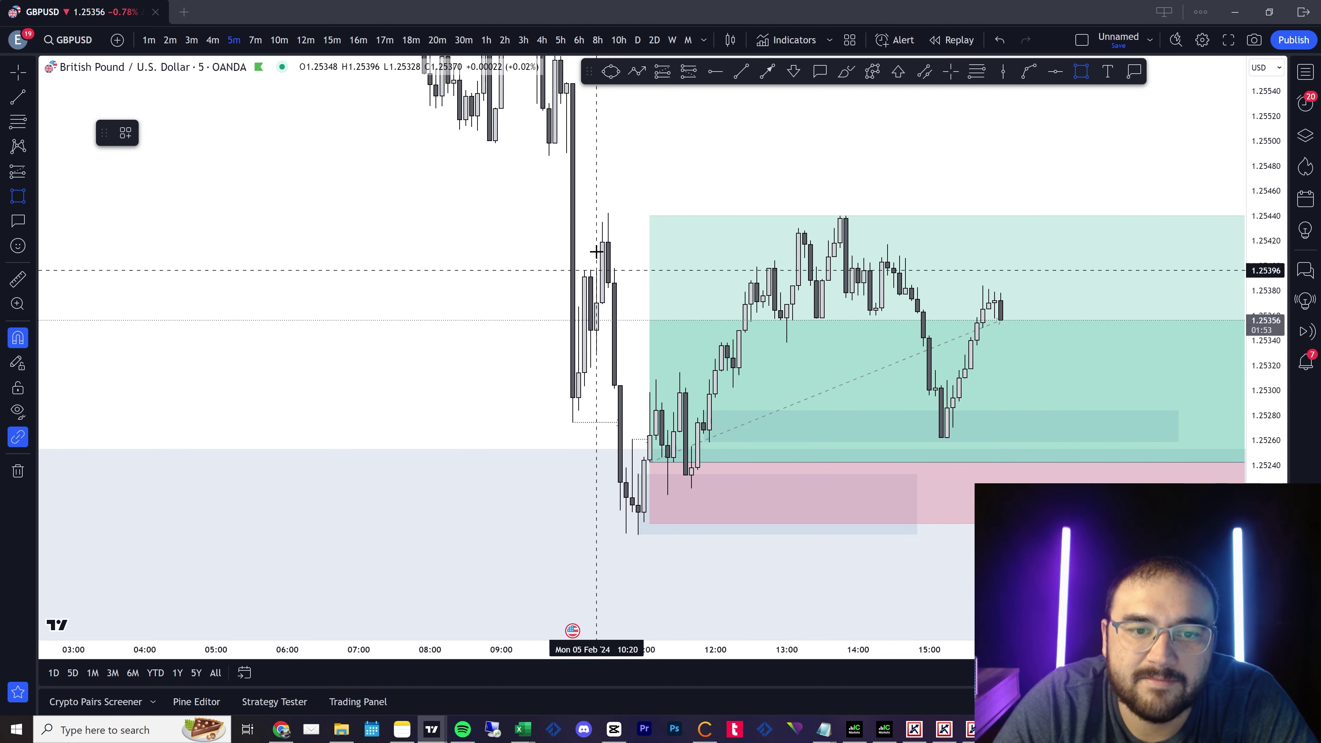
drag(599, 326, 596, 213)
drag(600, 272, 846, 272)
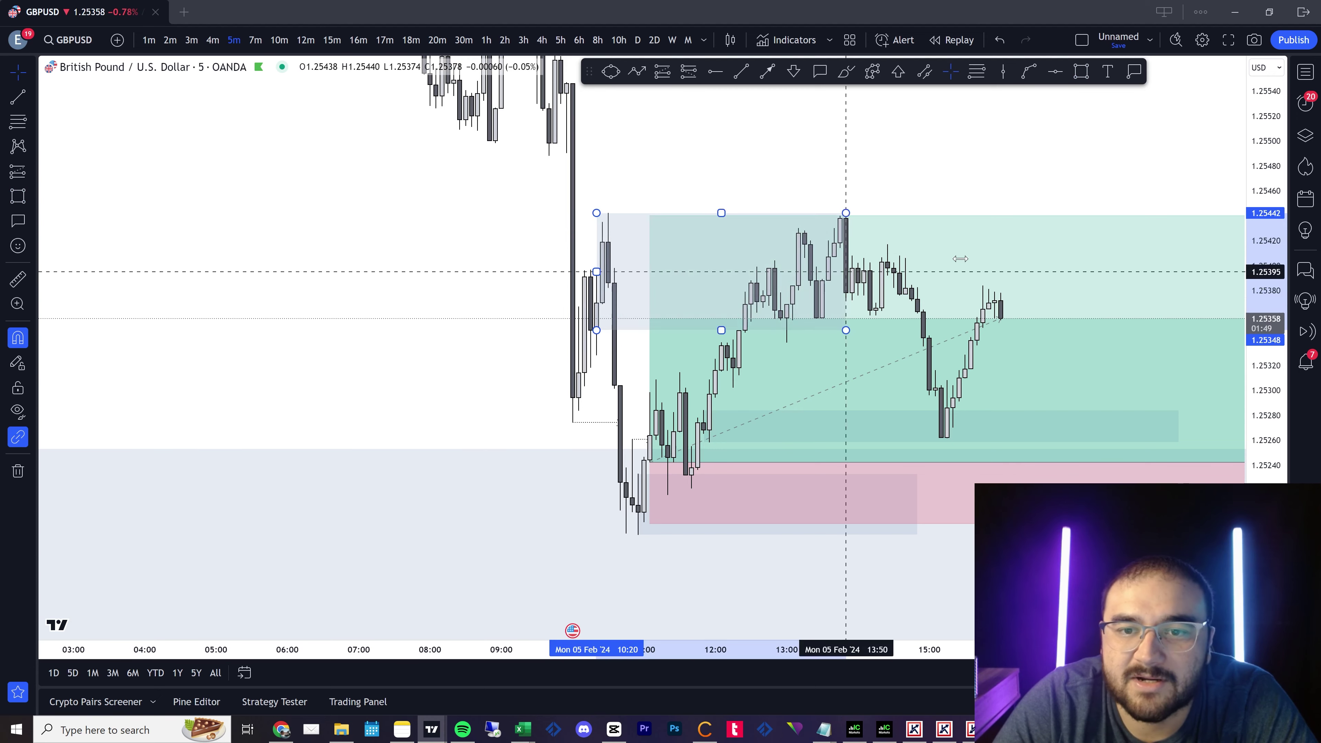
drag(961, 258, 1142, 259)
click(1007, 328)
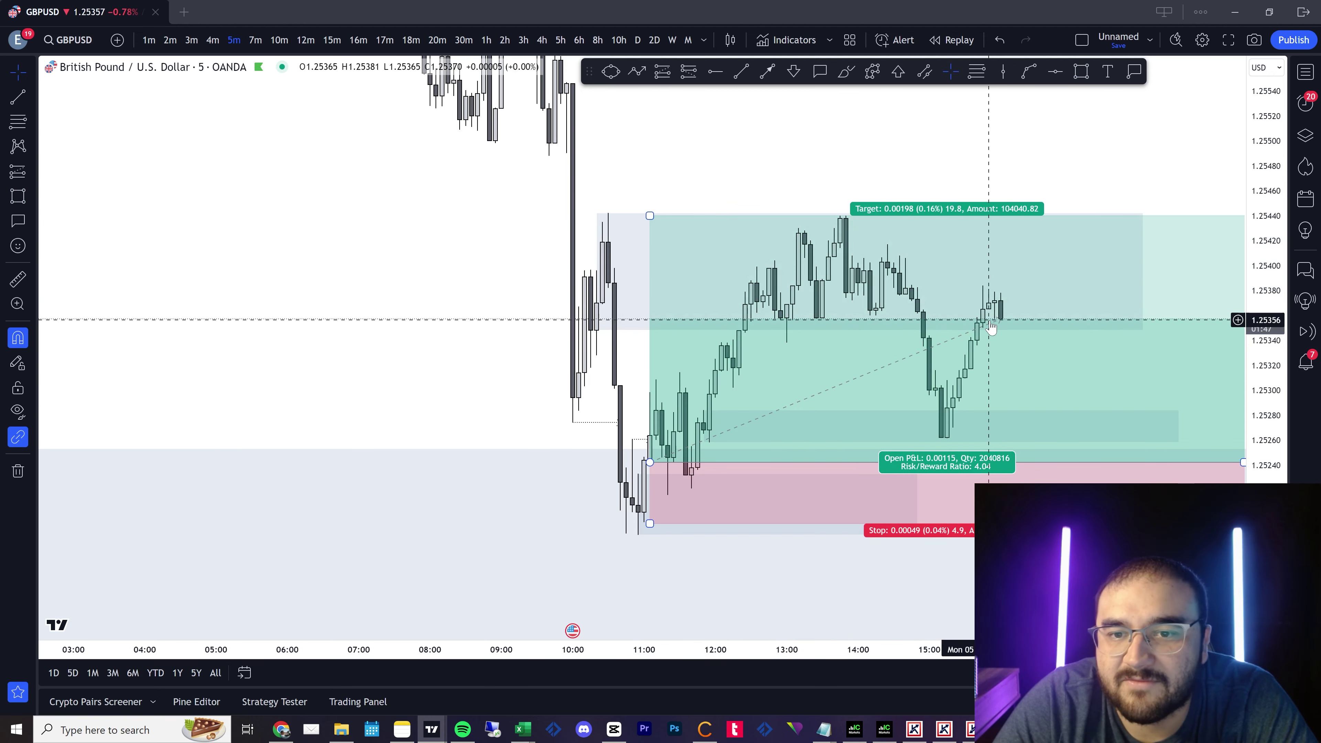
Draw a short horizontal line from the 13:30 low to the candle that breaks it near 14:50.
click(767, 71)
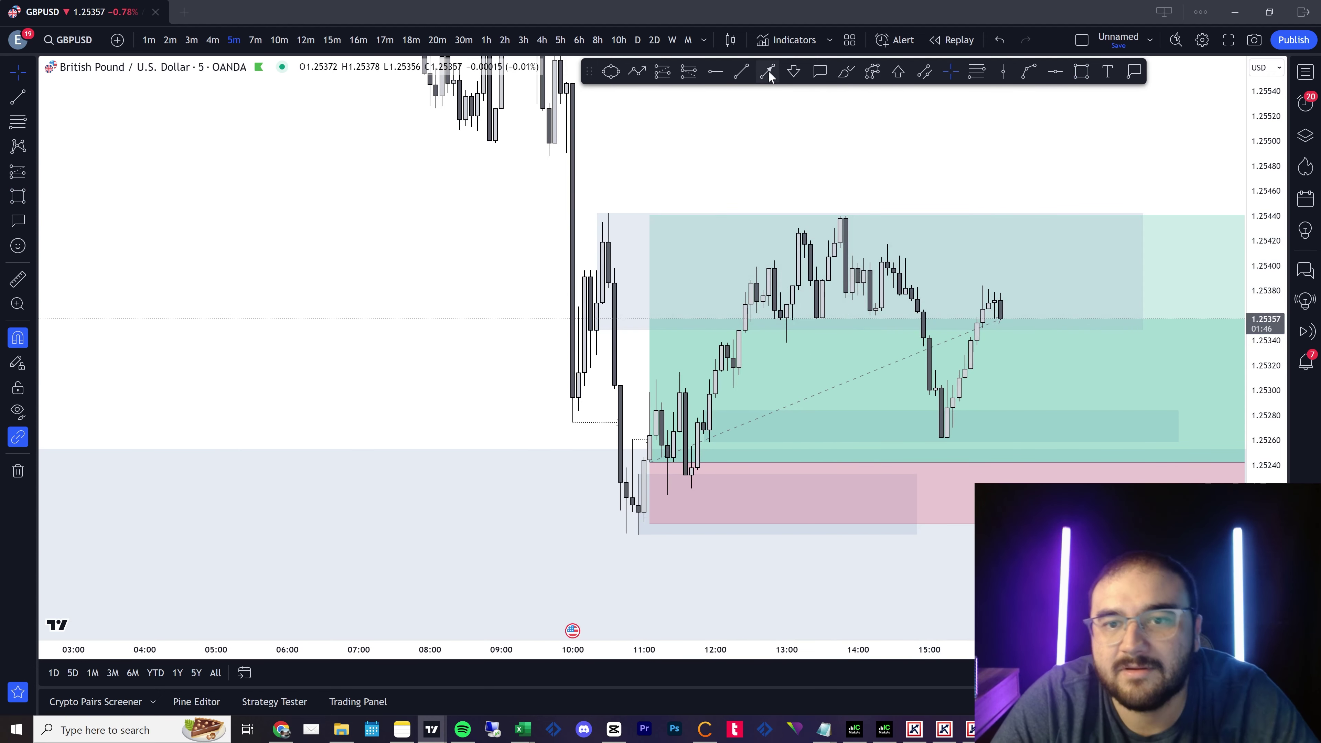
click(823, 317)
click(921, 318)
click(906, 173)
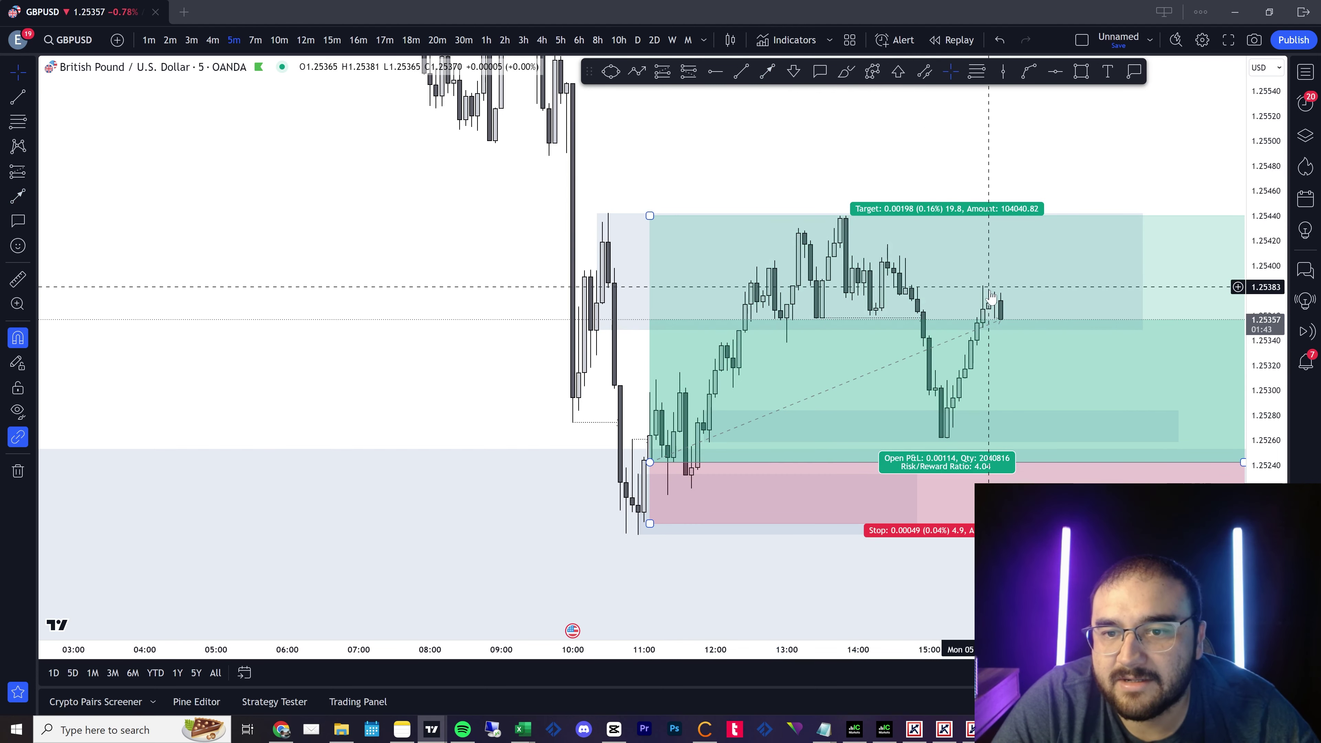
Draw a rectangle at the 14:45 candle from about 1.25405 to 1.25378 and extend it well beyond the latest candle.
click(1082, 71)
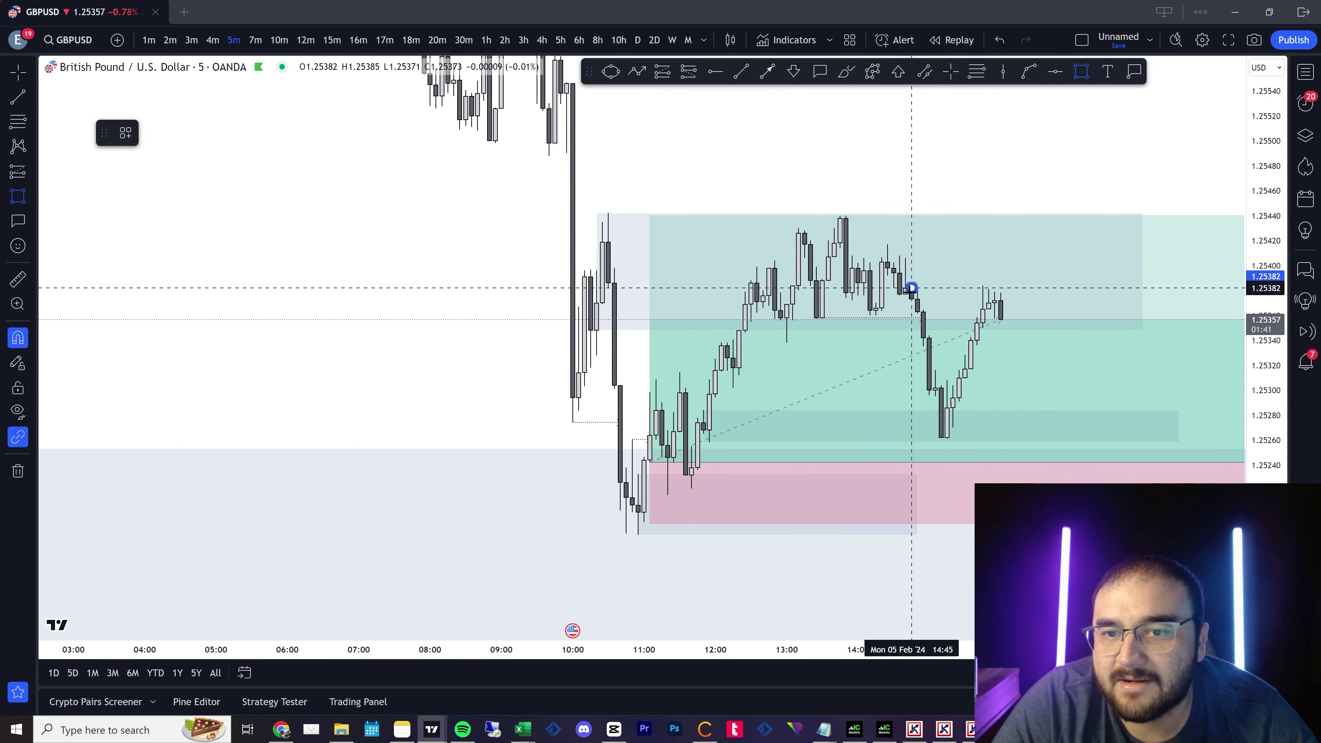
drag(908, 286, 909, 258)
drag(1157, 139, 681, 102)
drag(434, 240, 986, 247)
drag(1104, 294, 1259, 317)
Place a short position with entry at 1.25378, stop at 1.25407 and target at 1.25185.
click(688, 71)
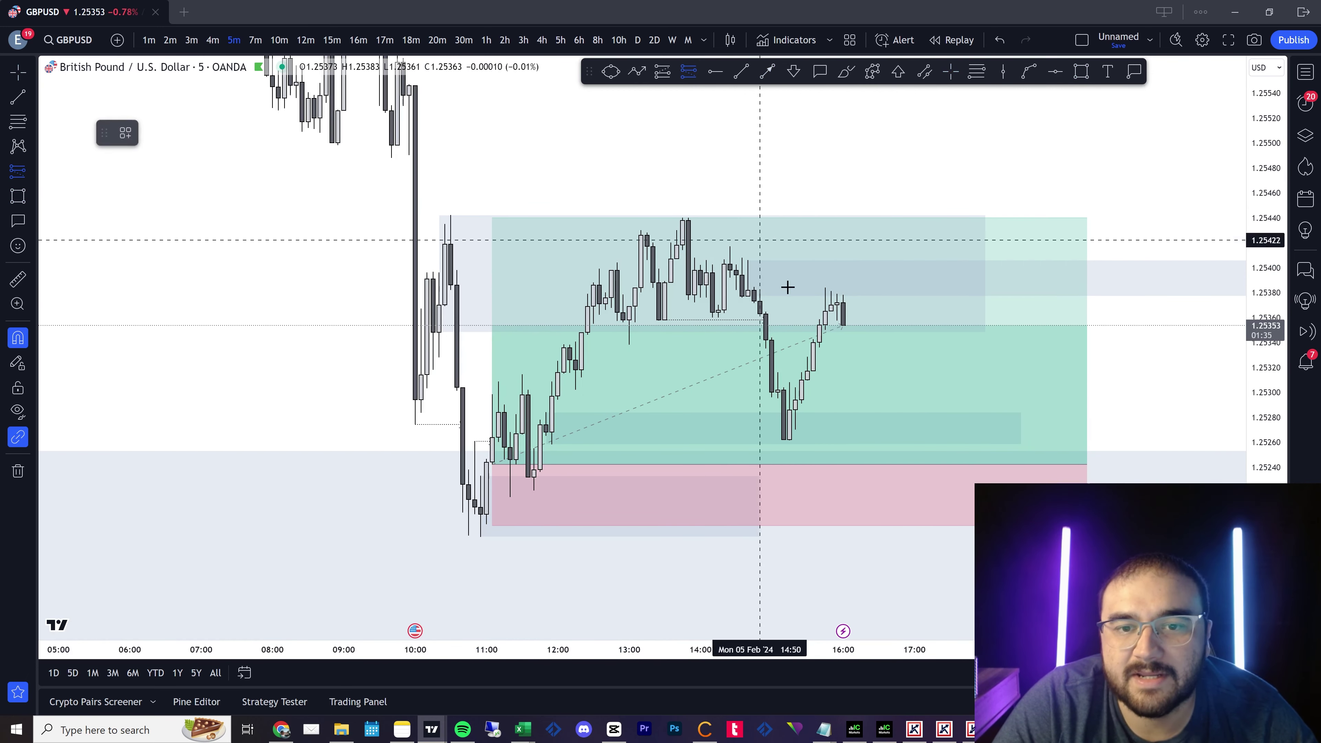
click(809, 294)
drag(769, 122, 773, 172)
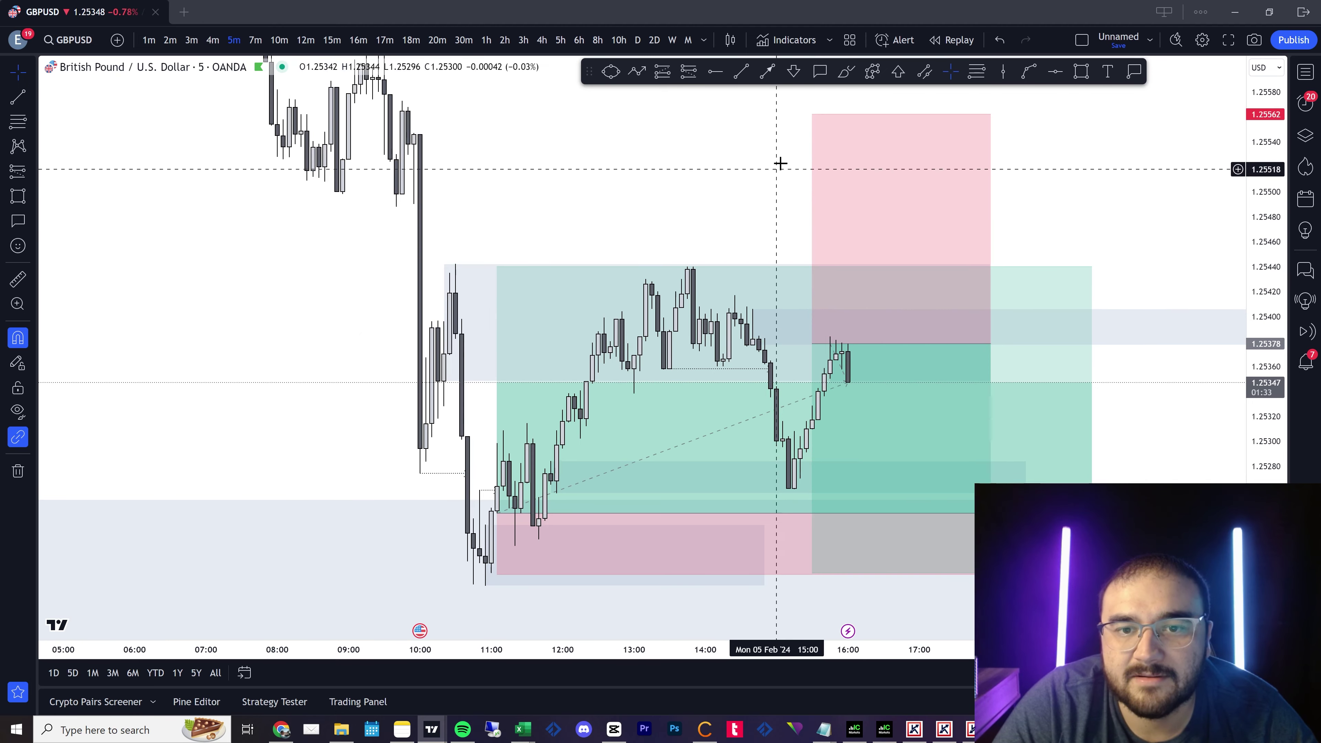
drag(813, 114, 814, 308)
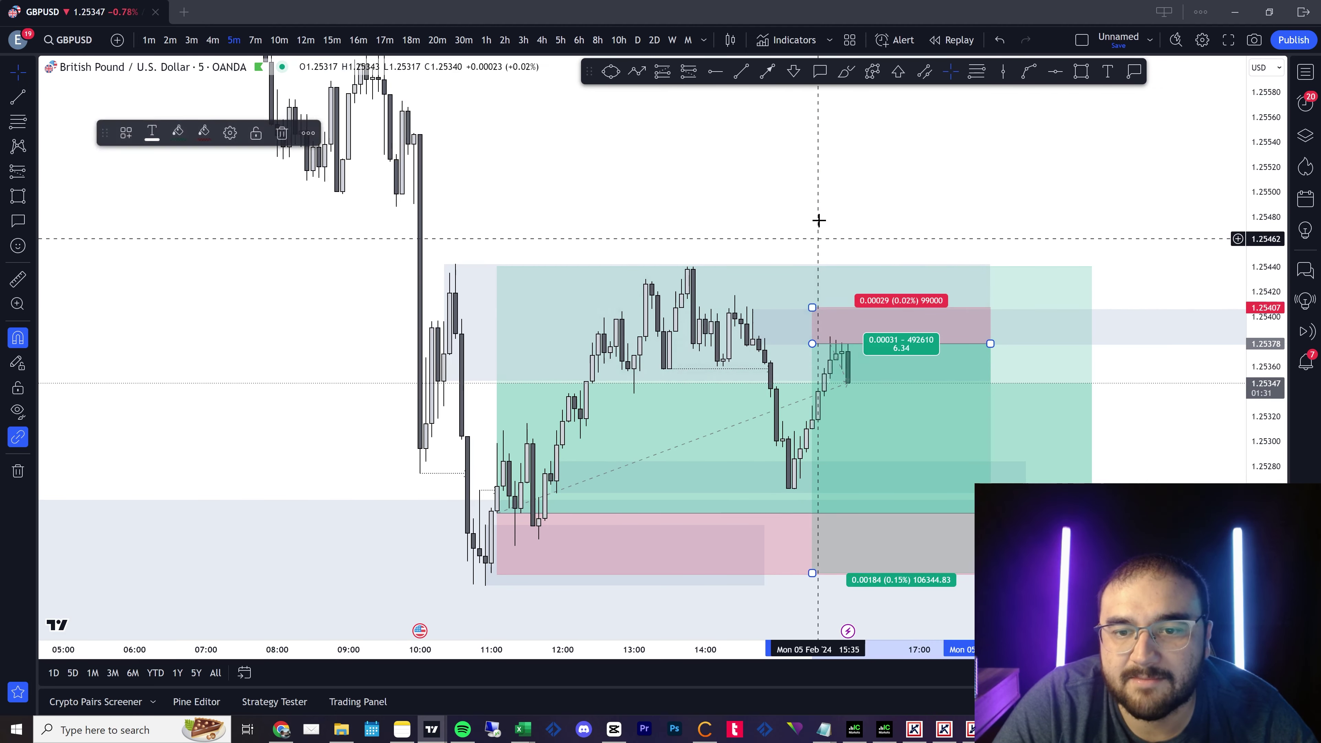
drag(819, 244, 848, 56)
drag(823, 446, 824, 485)
drag(847, 423, 894, 486)
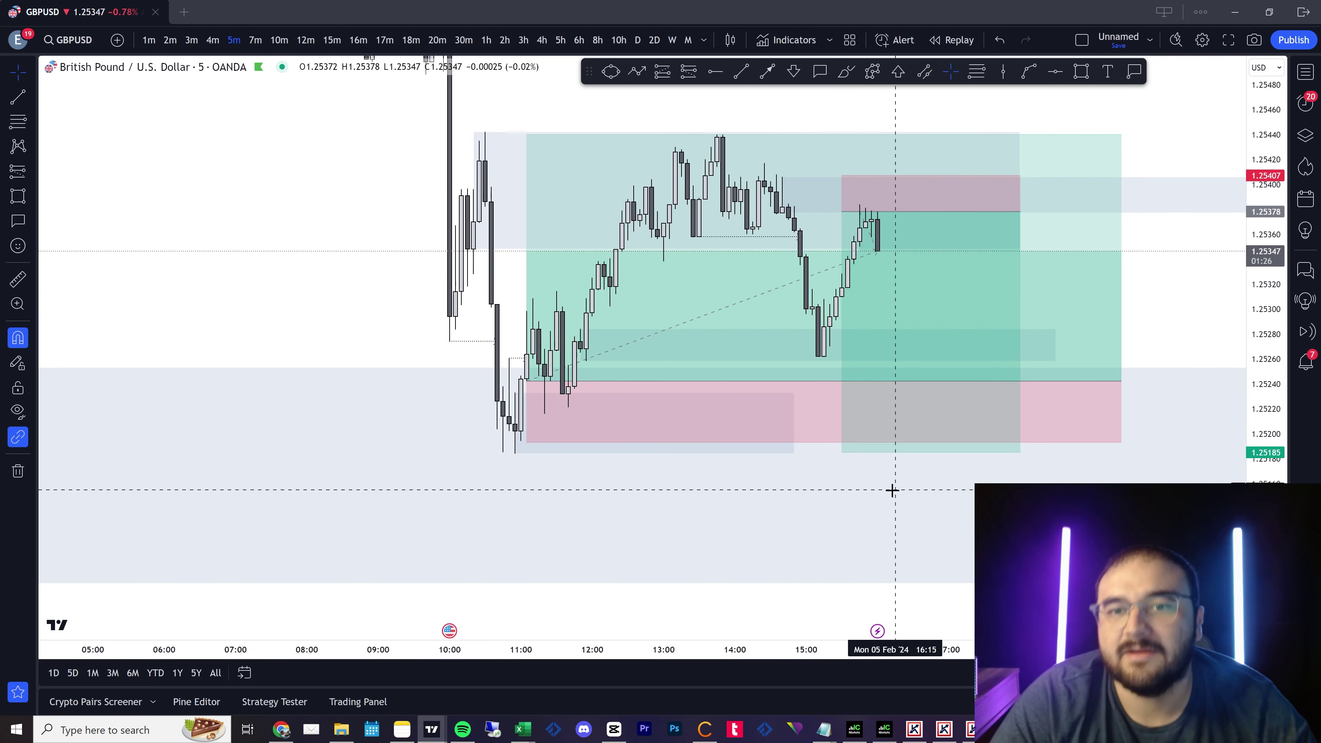
drag(1110, 558, 1007, 573)
click(525, 342)
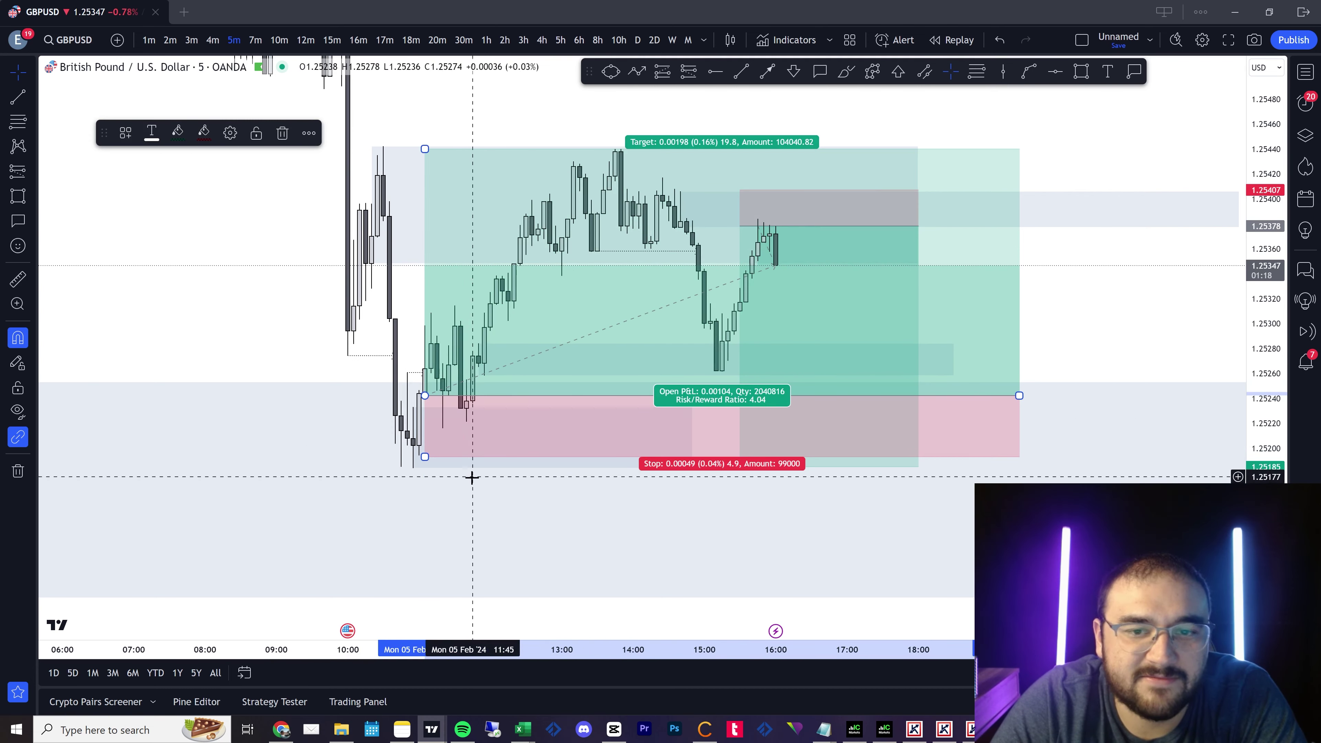
click(1092, 292)
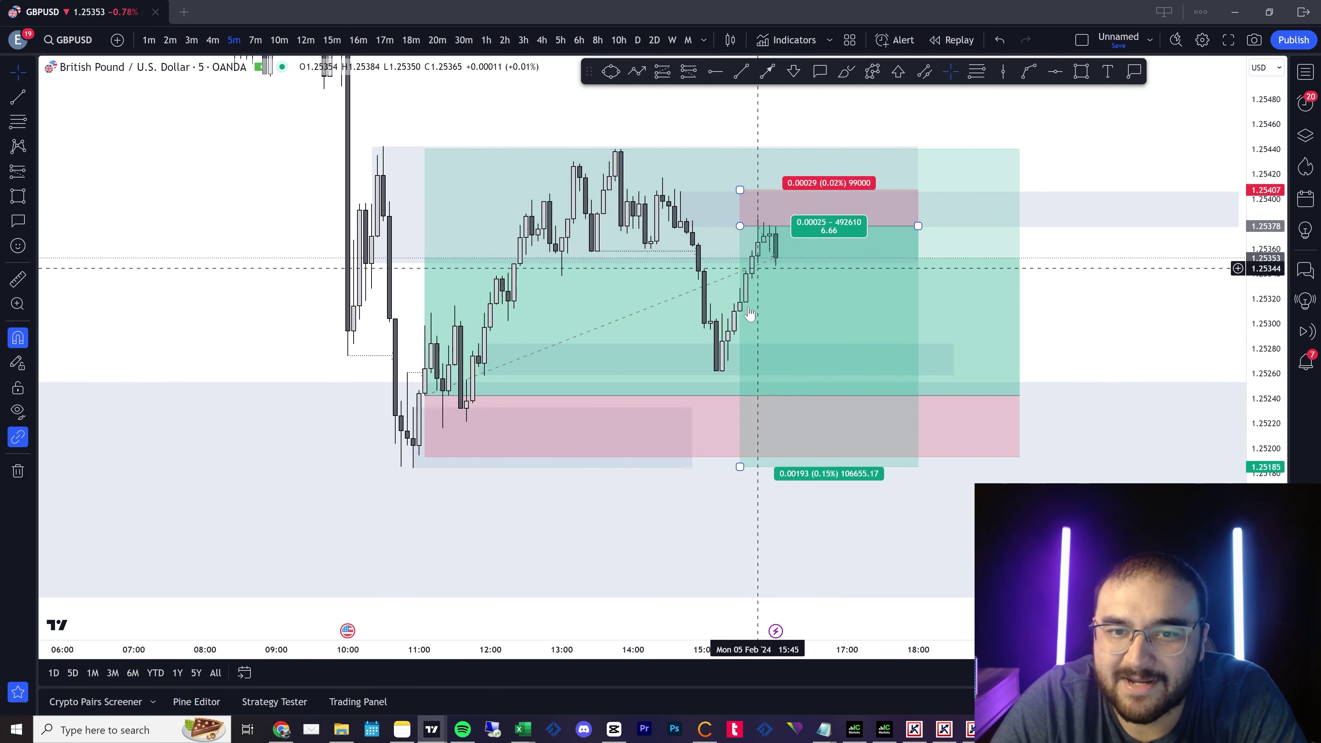
scroll(1061, 354, down, 3)
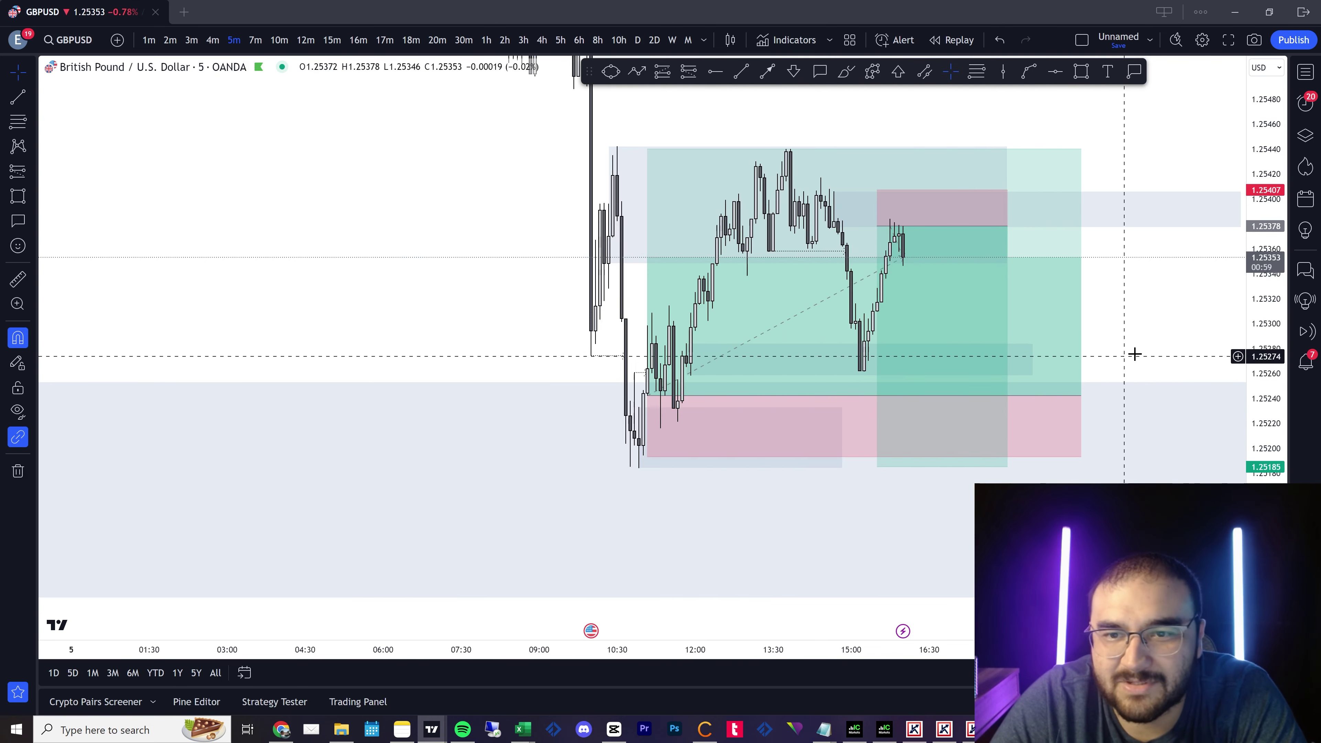
drag(1126, 354, 929, 291)
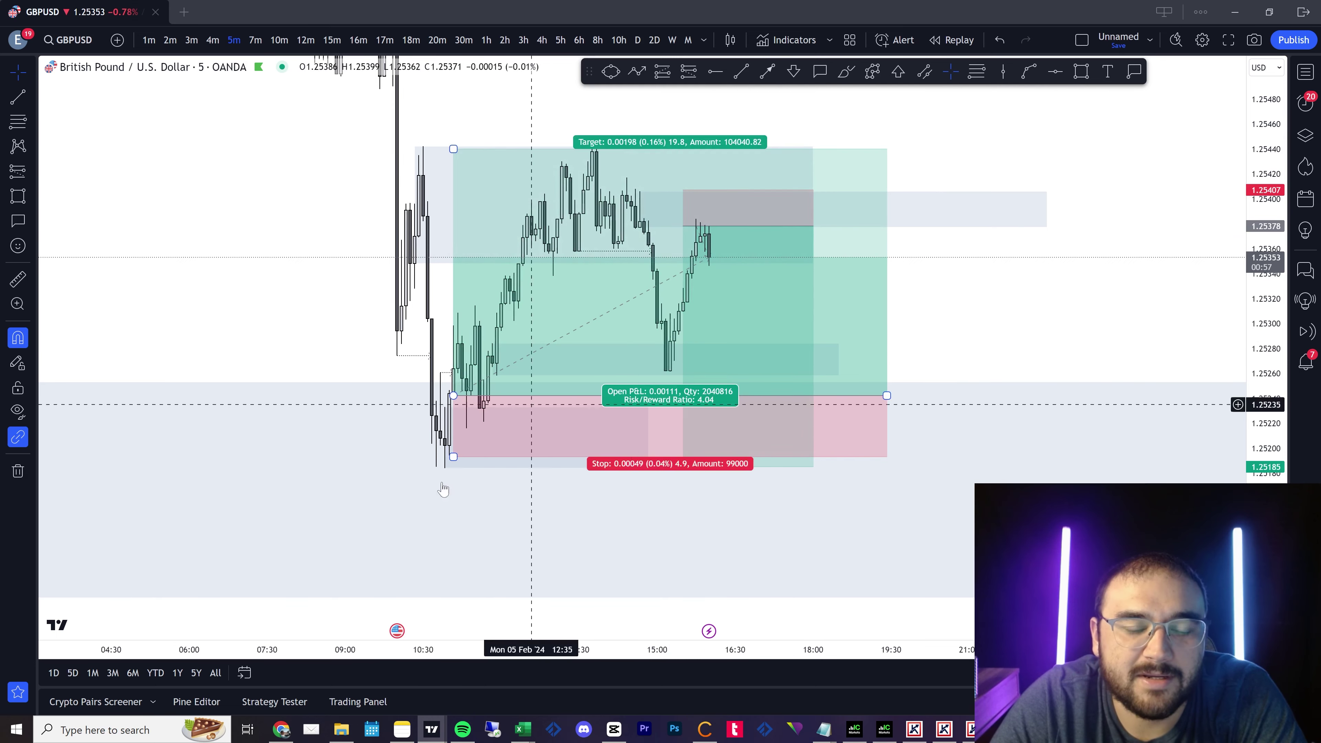
drag(1043, 334, 1045, 357)
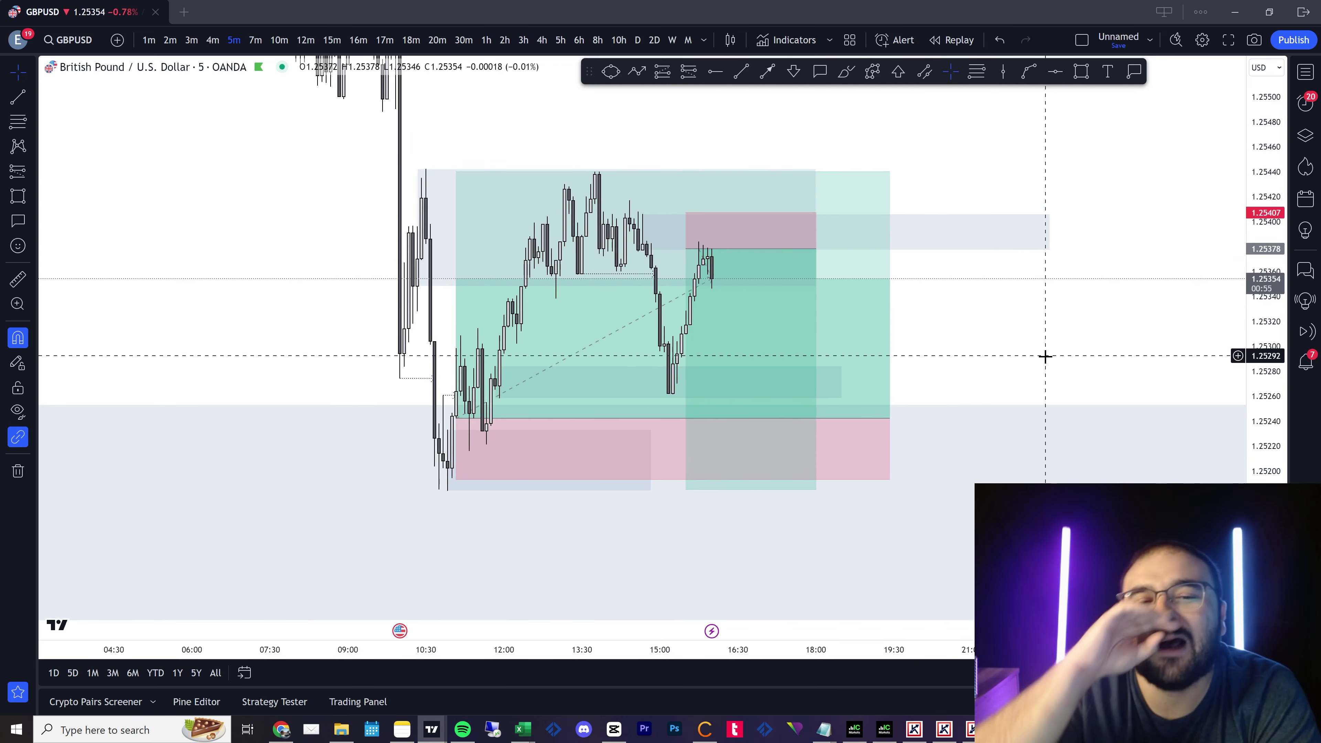